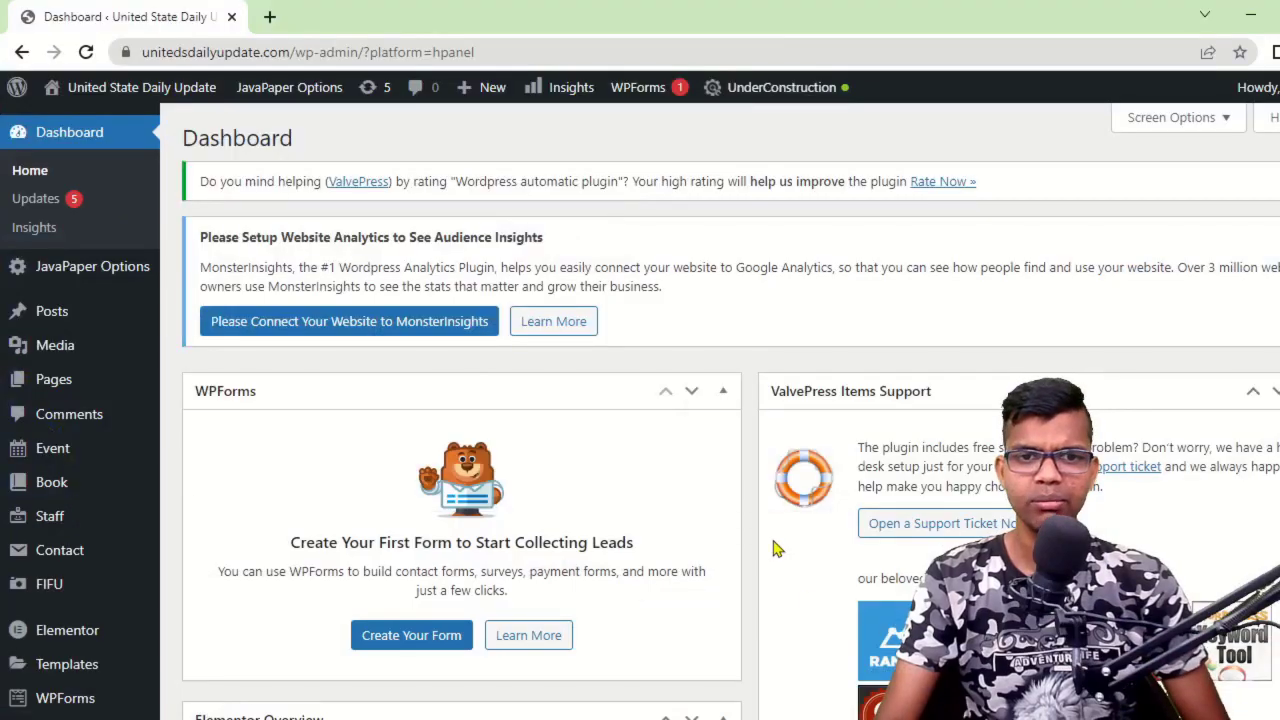
scroll(770, 548, "down", 5)
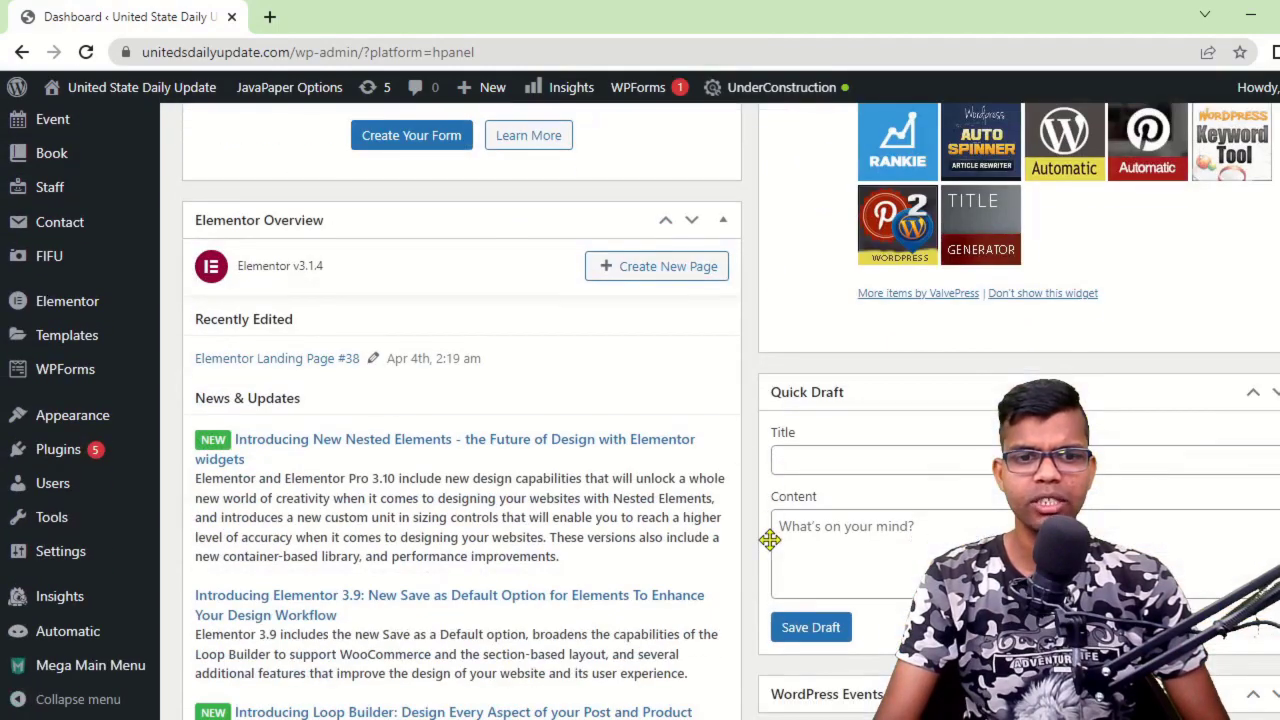
scroll(770, 548, "up", 3)
scroll(770, 548, "down", 1)
scroll(771, 544, "up", 4)
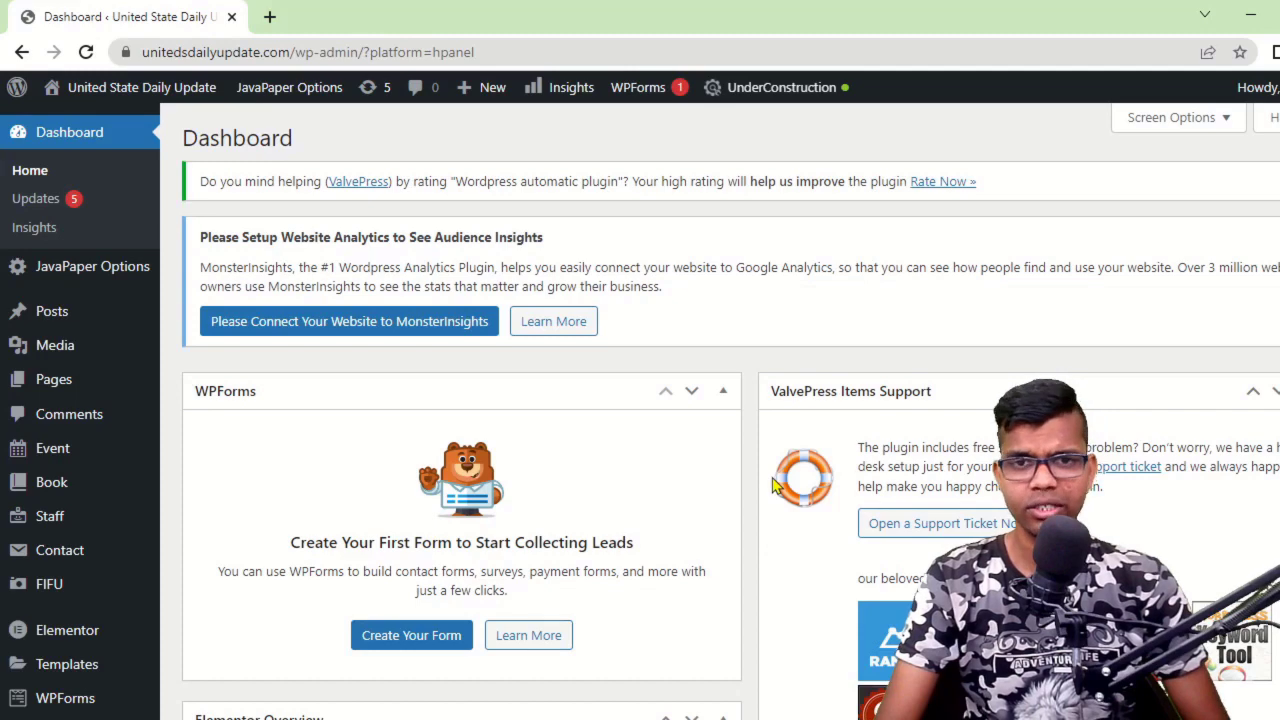
scroll(775, 485, "down", 3)
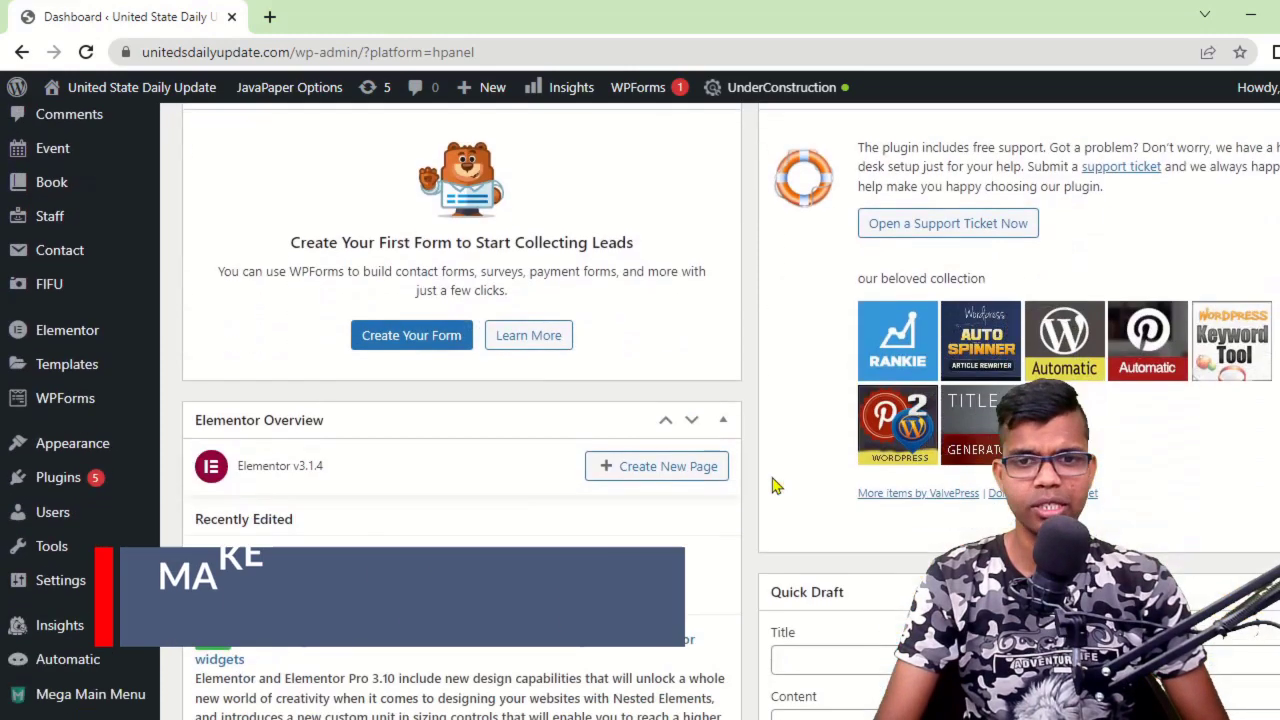
scroll(775, 485, "up", 3)
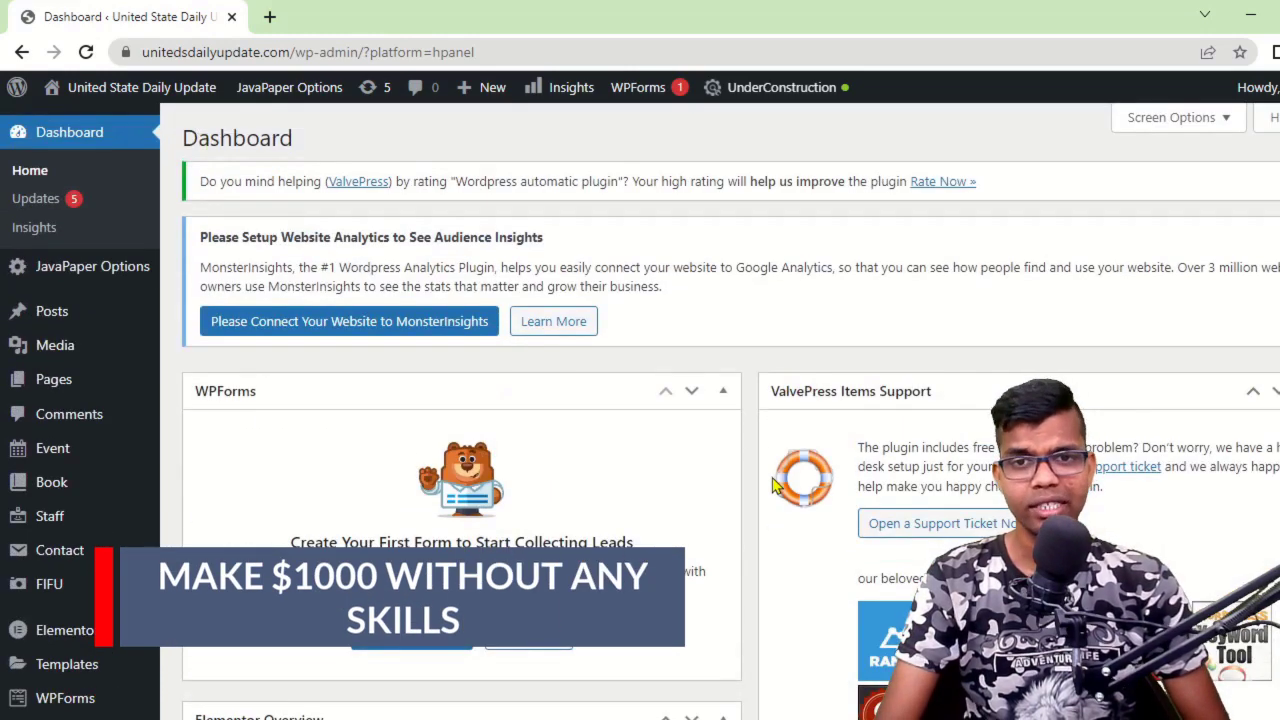
scroll(775, 485, "down", 5)
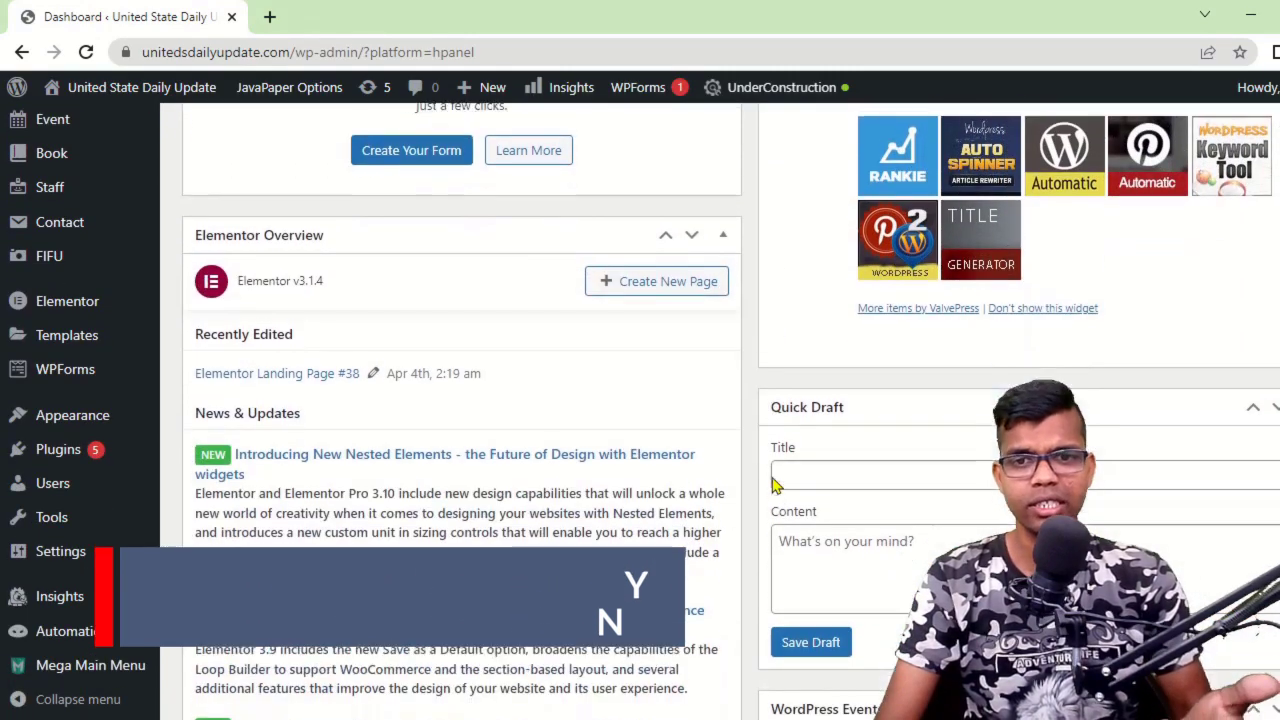
scroll(775, 485, "down", 3)
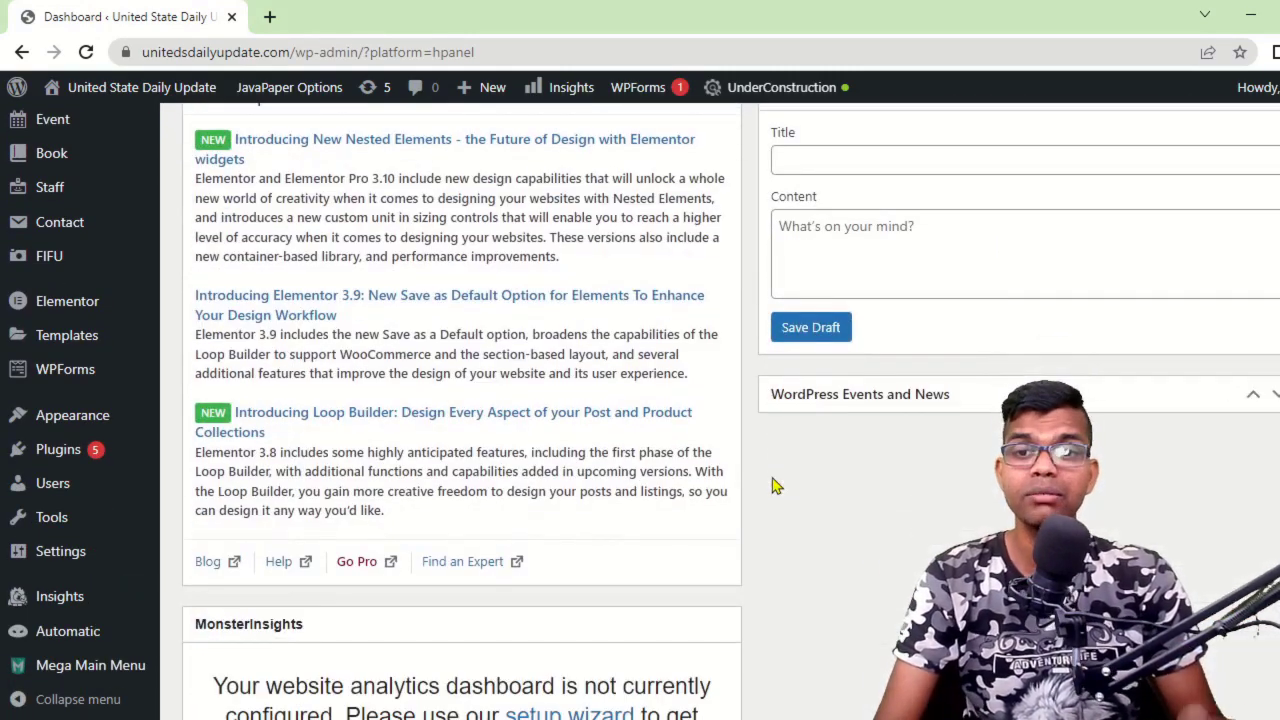
scroll(775, 485, "down", 2)
scroll(772, 485, "up", 6)
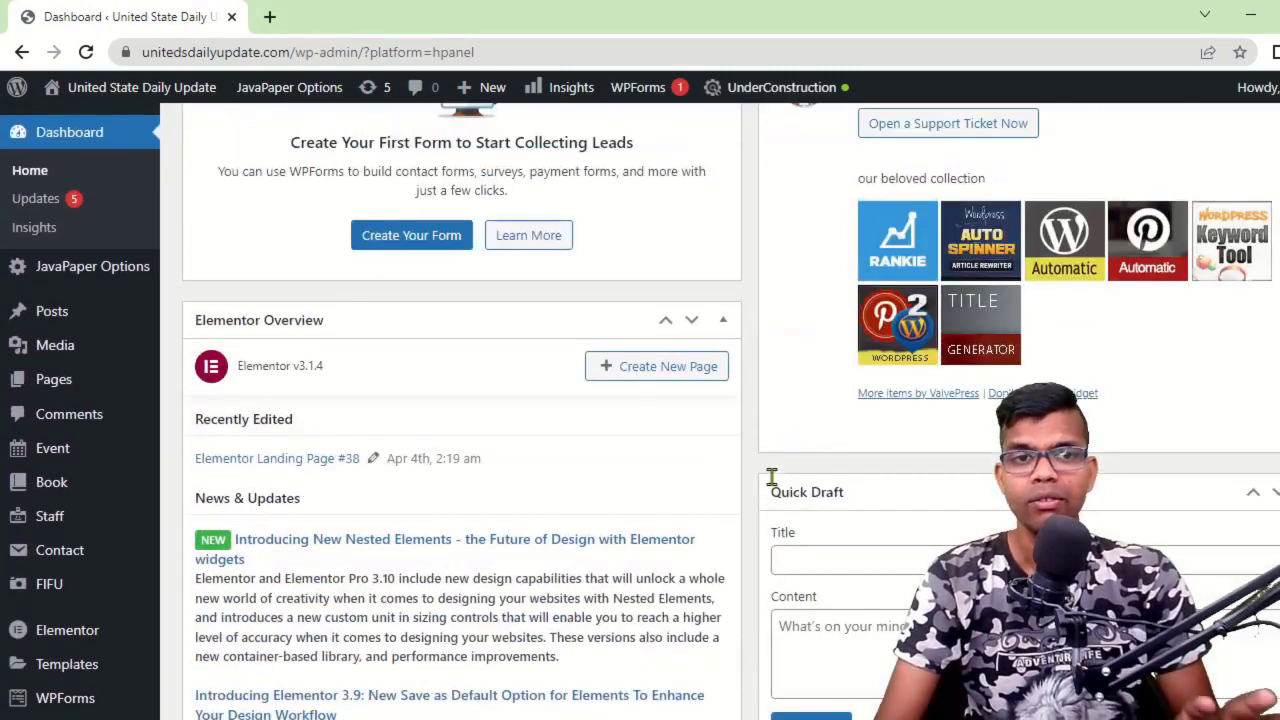
scroll(772, 478, "up", 4)
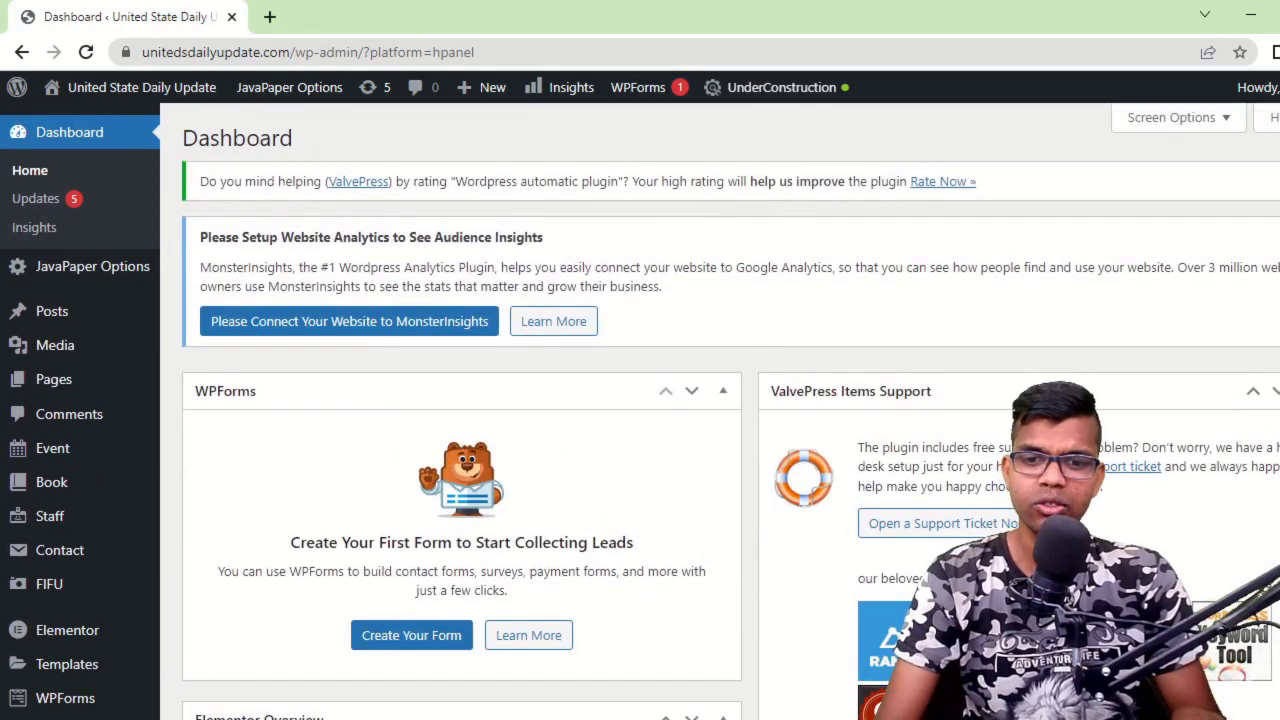
Switch to the browser window with the ANDROIDNICE.CO site and look through the posts on its home page.
key("alt+Tab")
scroll(414, 424, "up", 2)
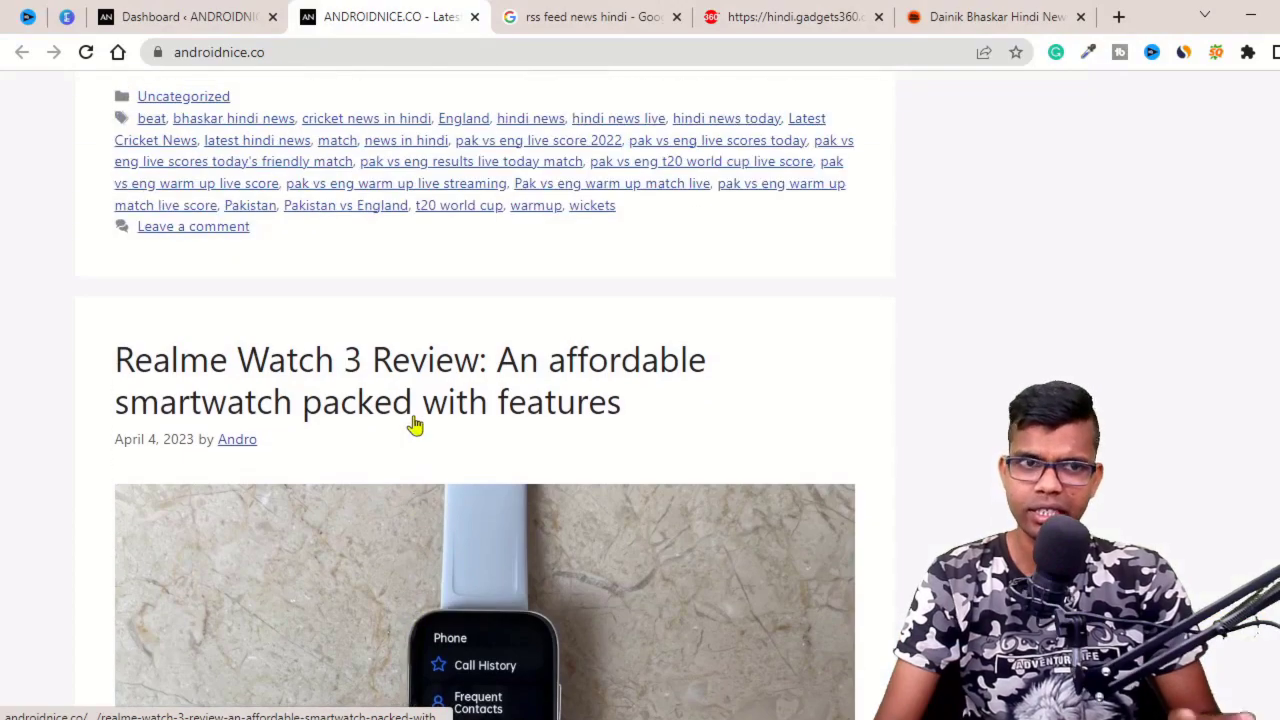
scroll(415, 425, "down", 2)
scroll(415, 425, "up", 2)
scroll(415, 425, "down", 1)
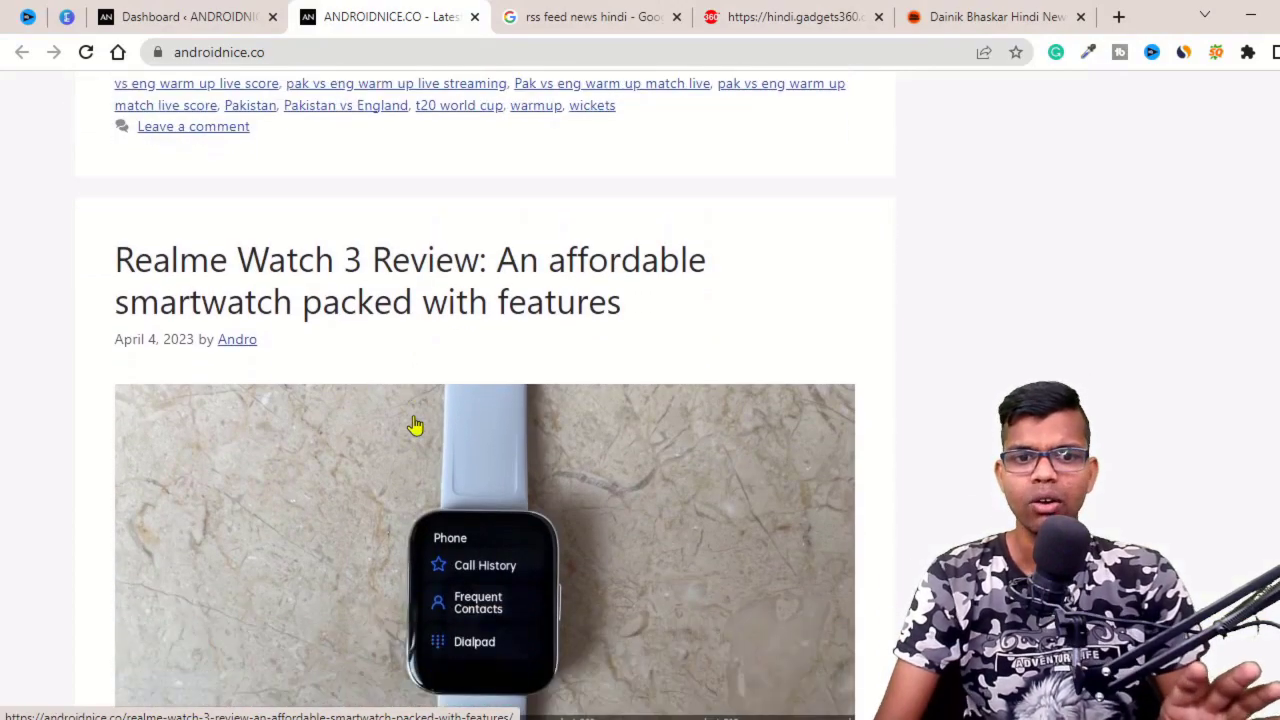
scroll(685, 497, "down", 20)
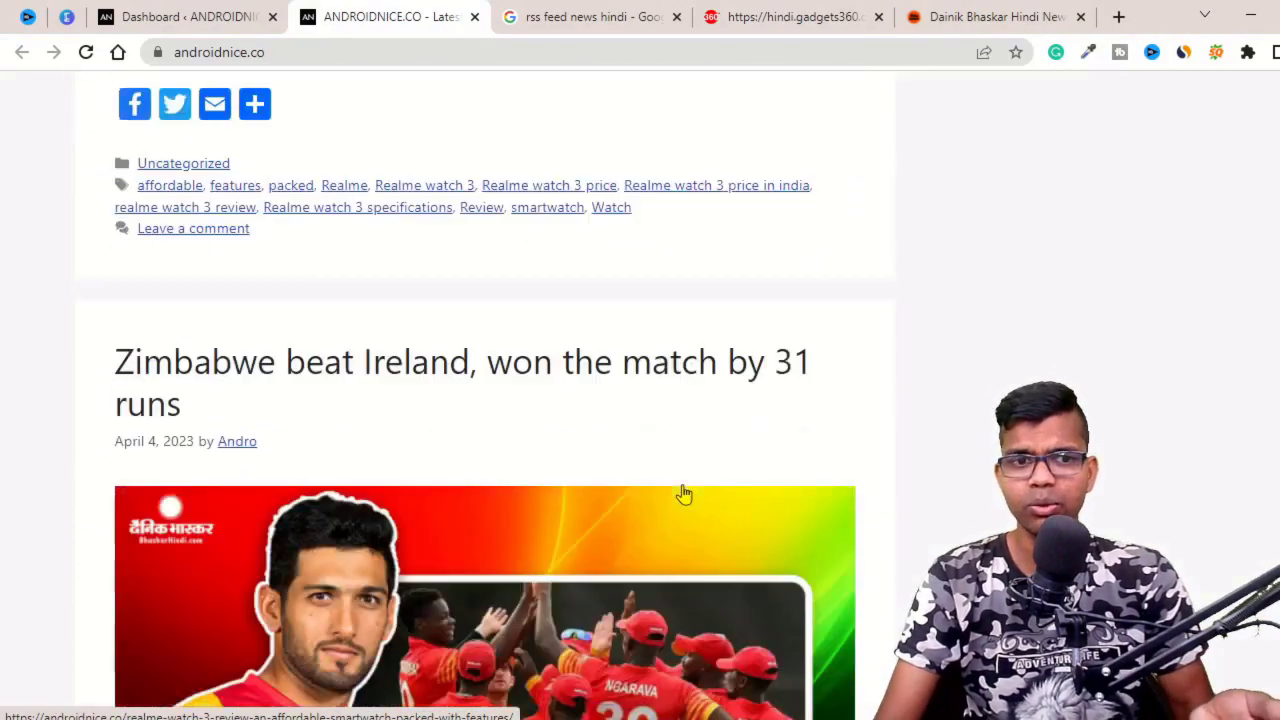
scroll(684, 494, "down", 14)
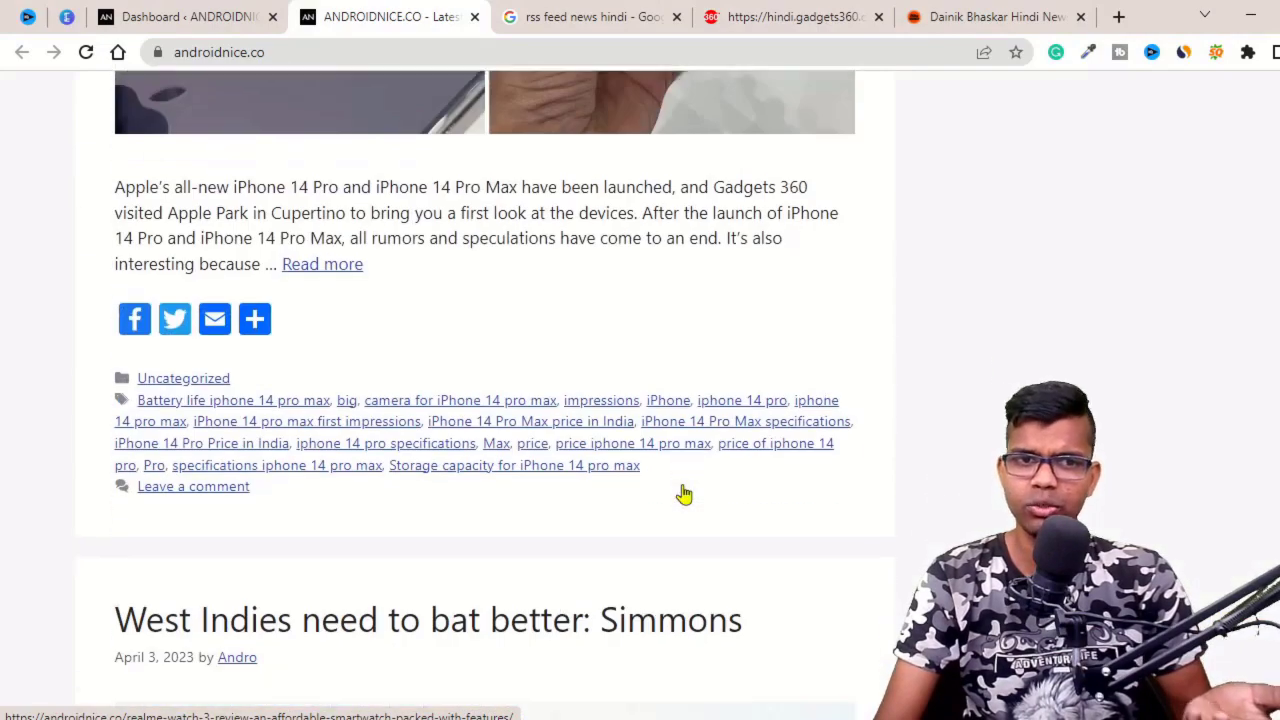
scroll(684, 494, "down", 8)
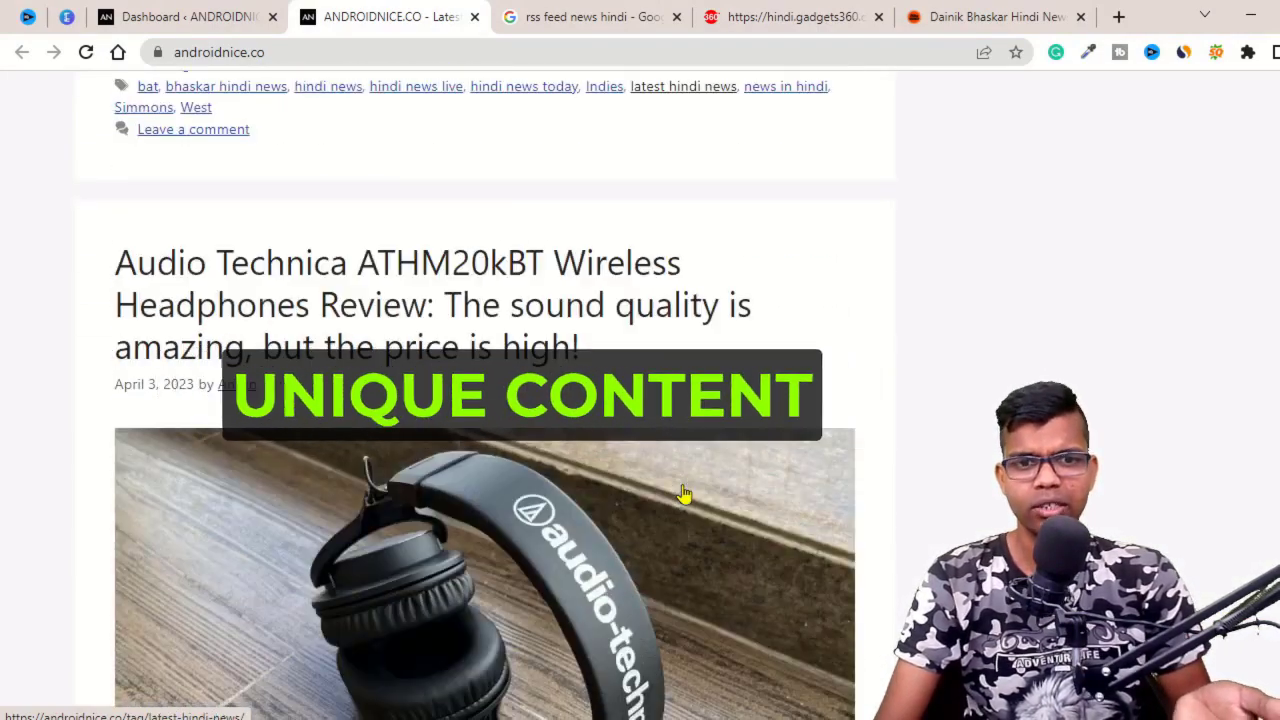
Open the Audio Technica ATHM20kBT headphones review post and examine its text down to the "our decision" section.
scroll(680, 491, "up", 4)
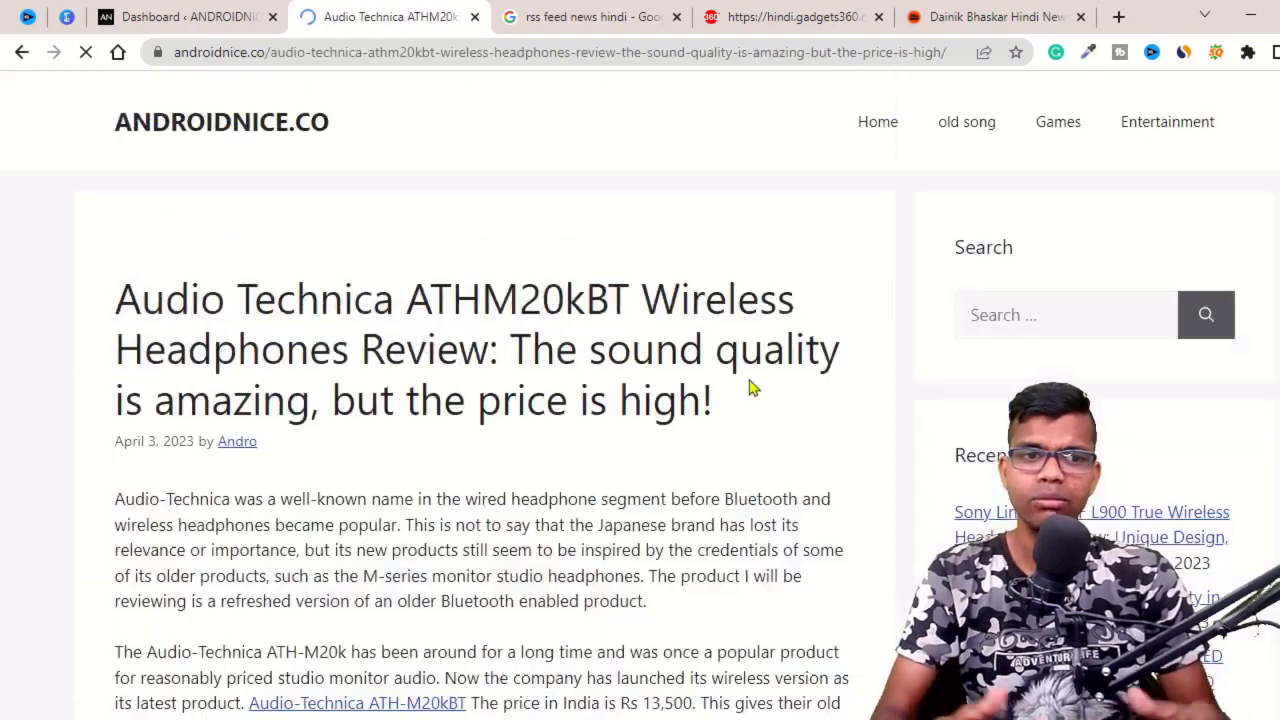
scroll(752, 388, "down", 10)
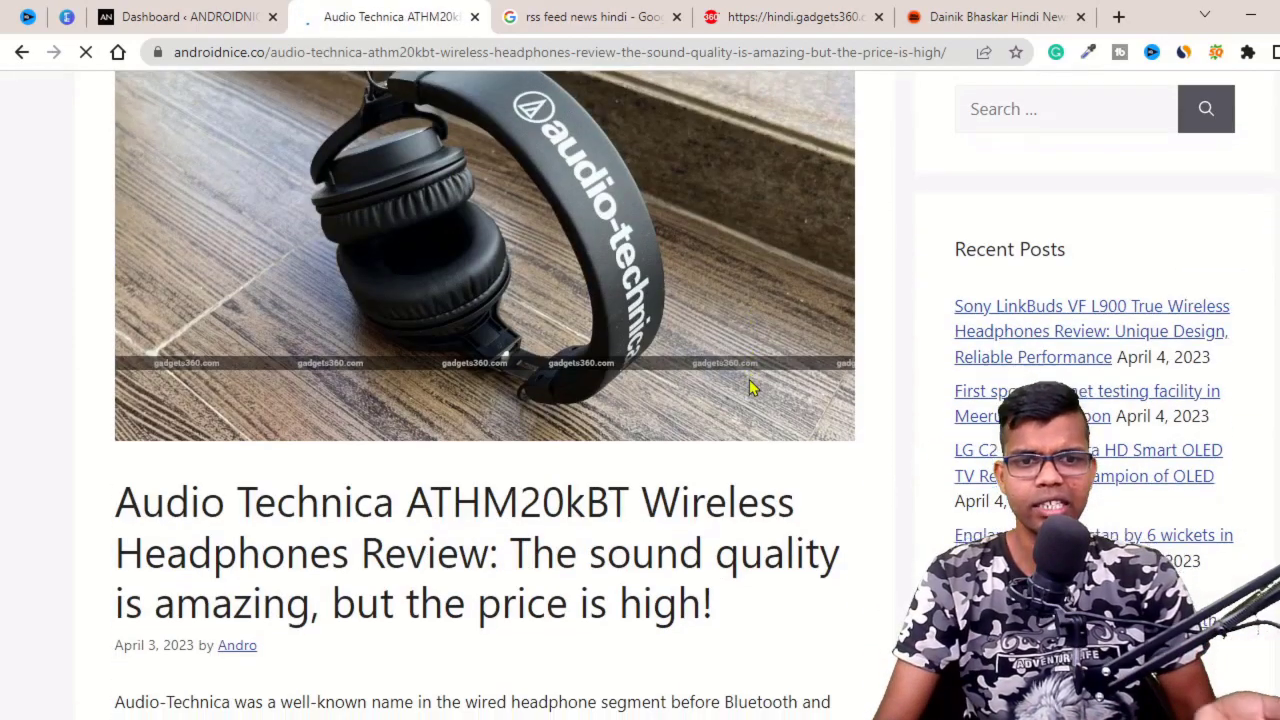
scroll(752, 388, "down", 12)
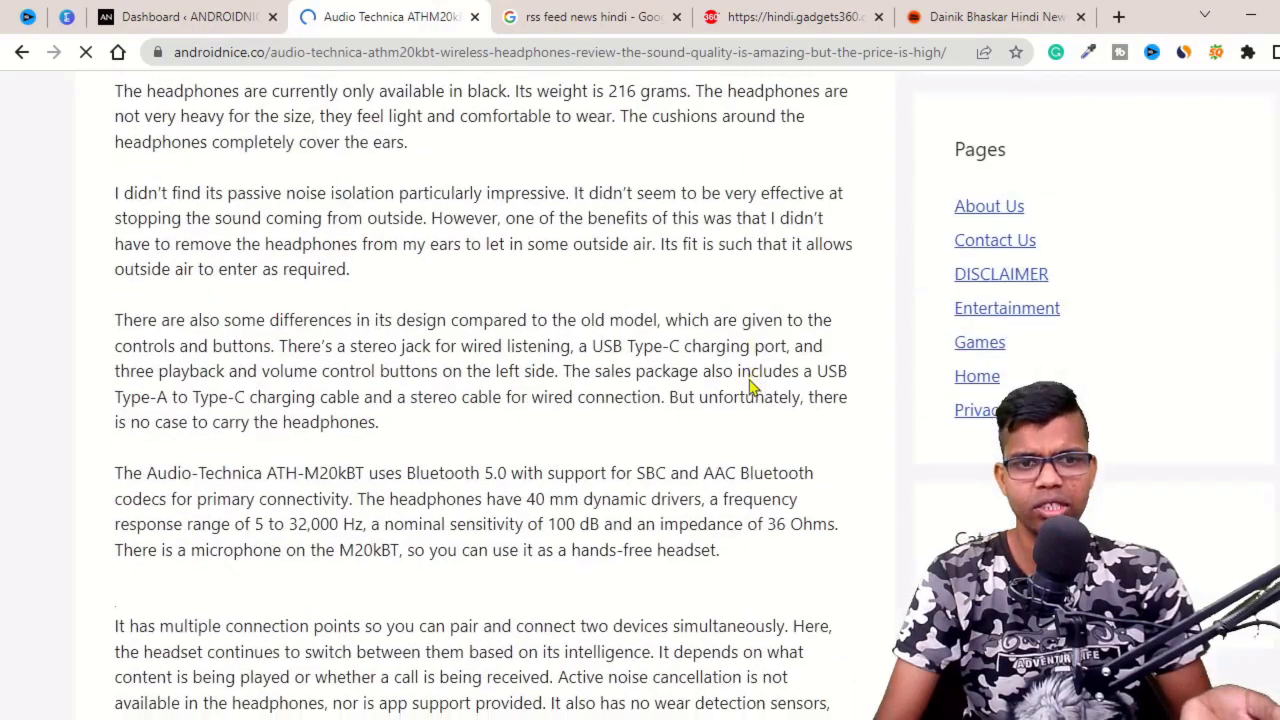
scroll(752, 388, "down", 12)
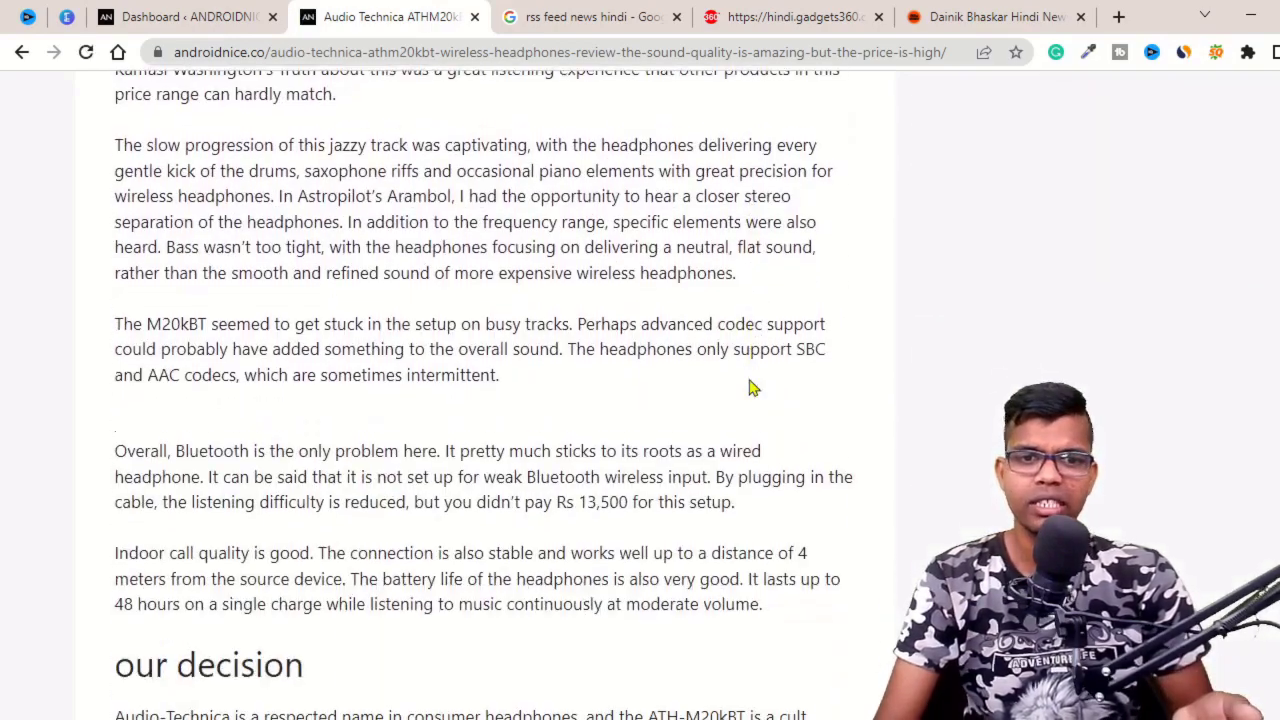
scroll(752, 388, "up", 4)
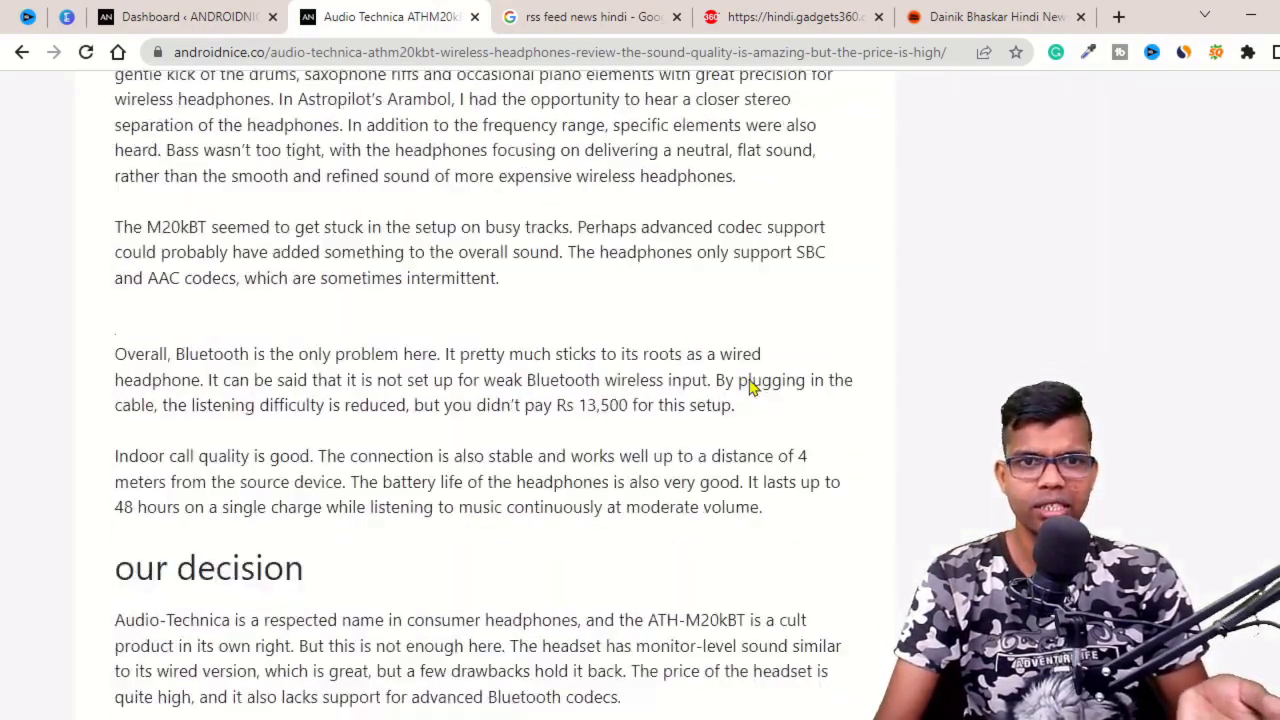
scroll(777, 351, "down", 5)
scroll(539, 350, "up", 4)
scroll(539, 350, "up", 6)
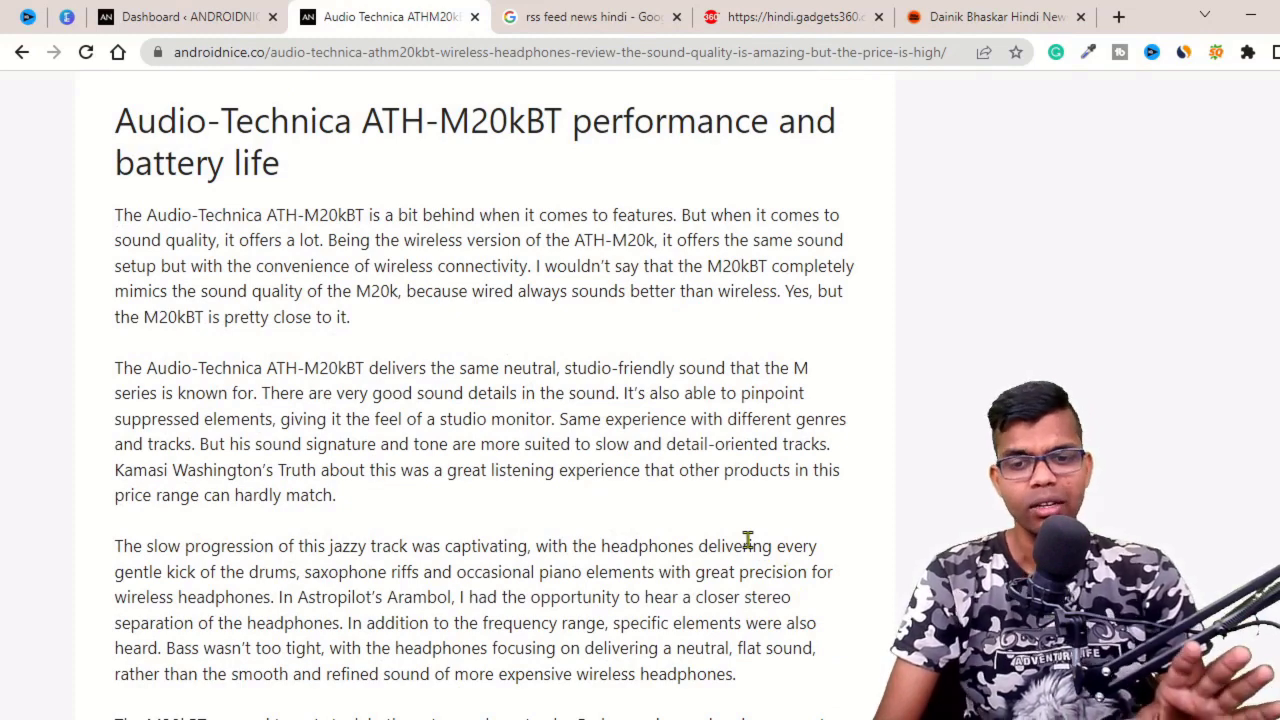
Return to the United State Daily Update dashboard by way of the ANDROIDNICE.CO dashboard and dismiss the ValvePress plugin rating notice.
left_click(212, 17)
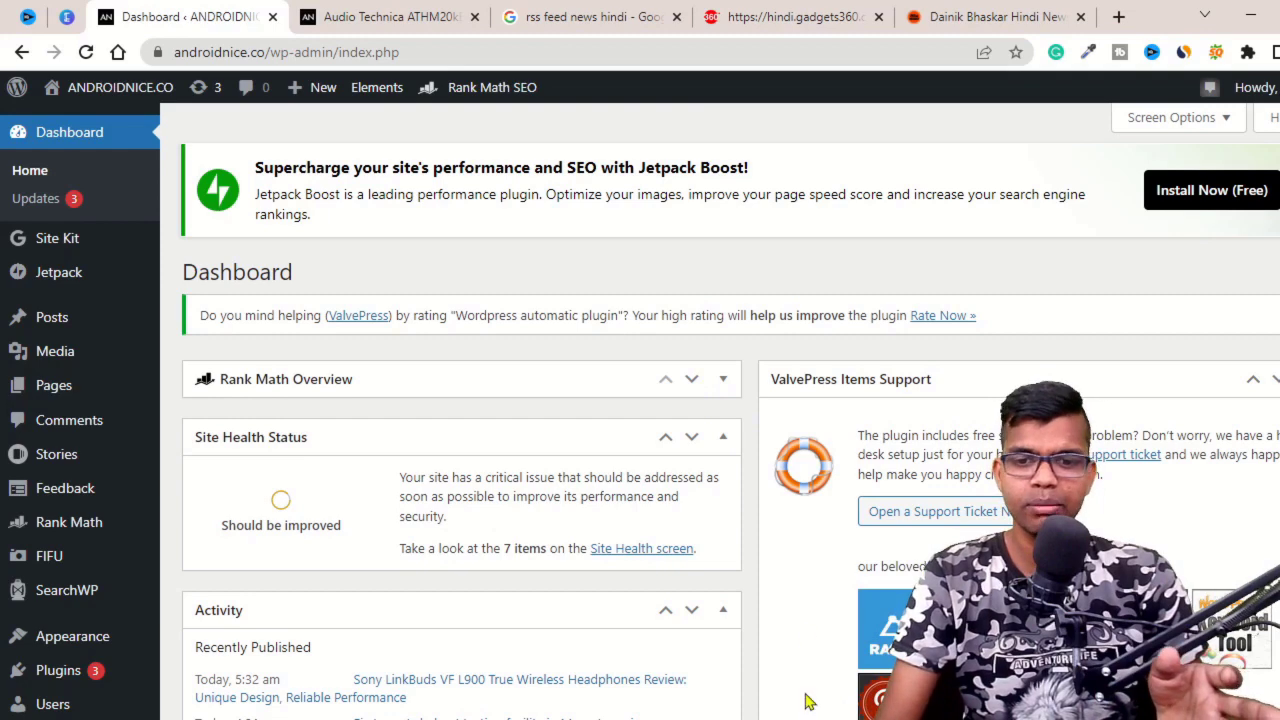
key("alt+Tab")
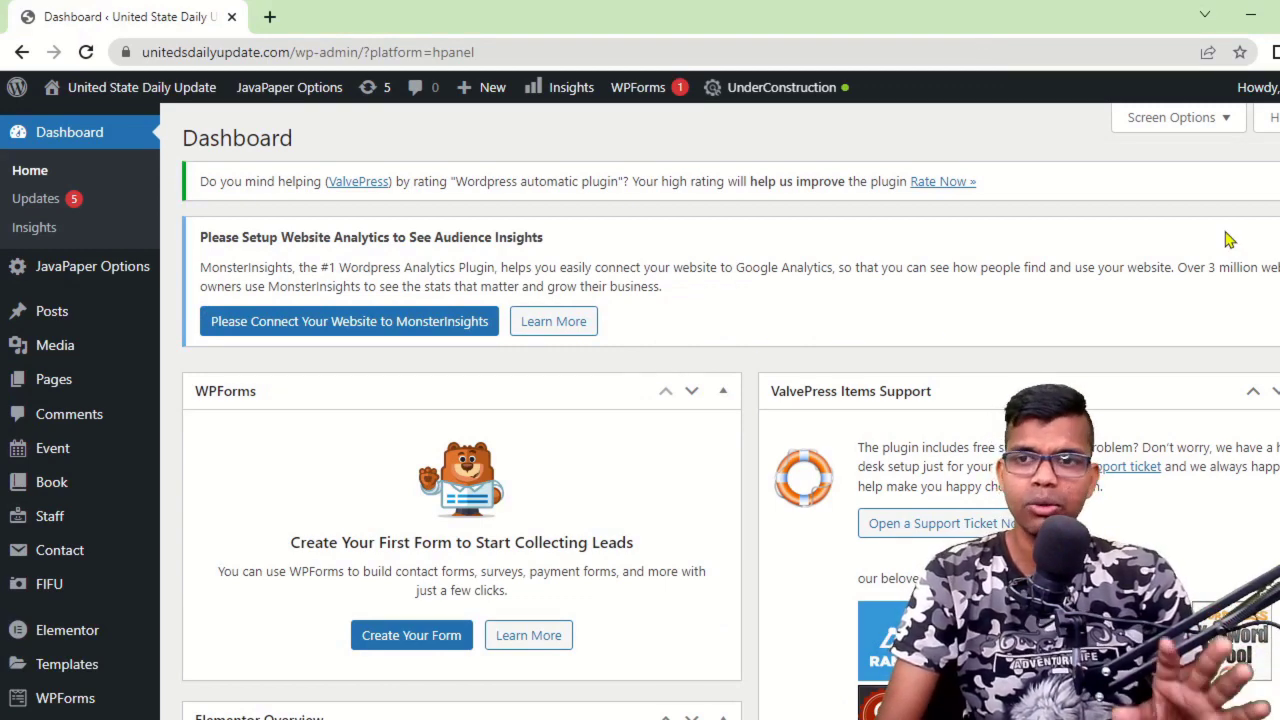
left_click(1265, 181)
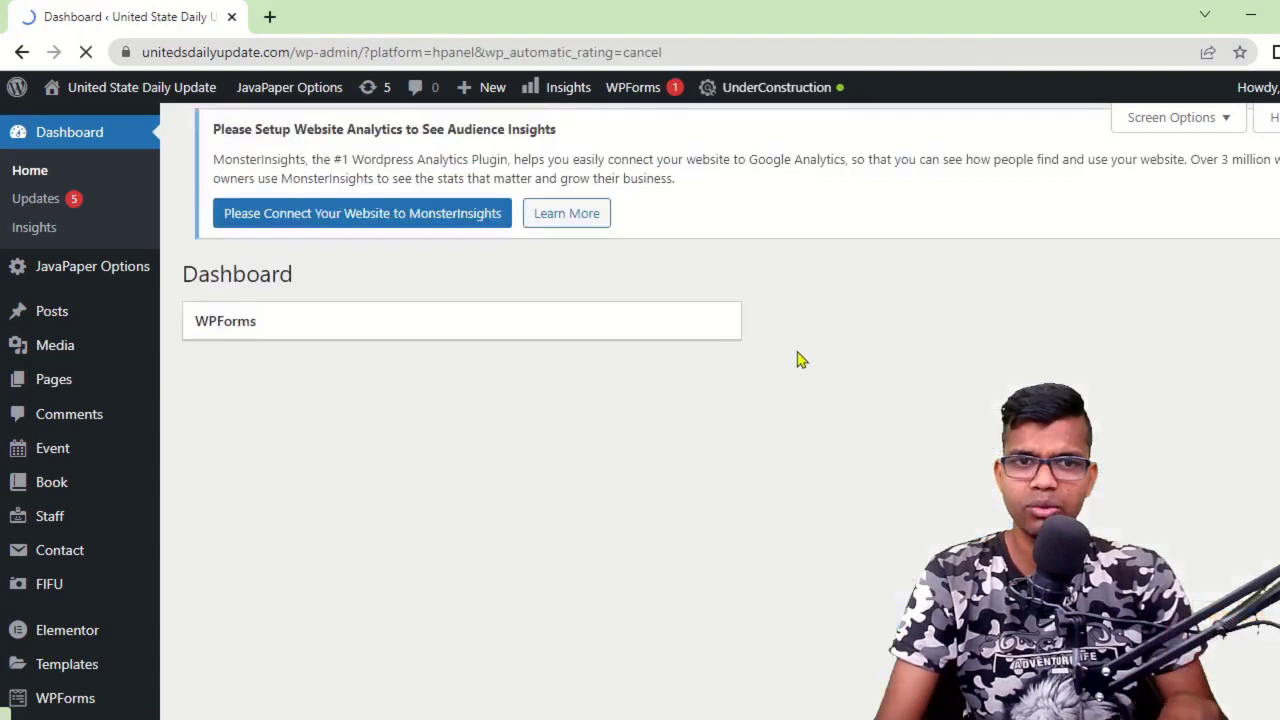
Open the public United State Daily Update site in a new tab and switch to it.
scroll(851, 317, "down", 6)
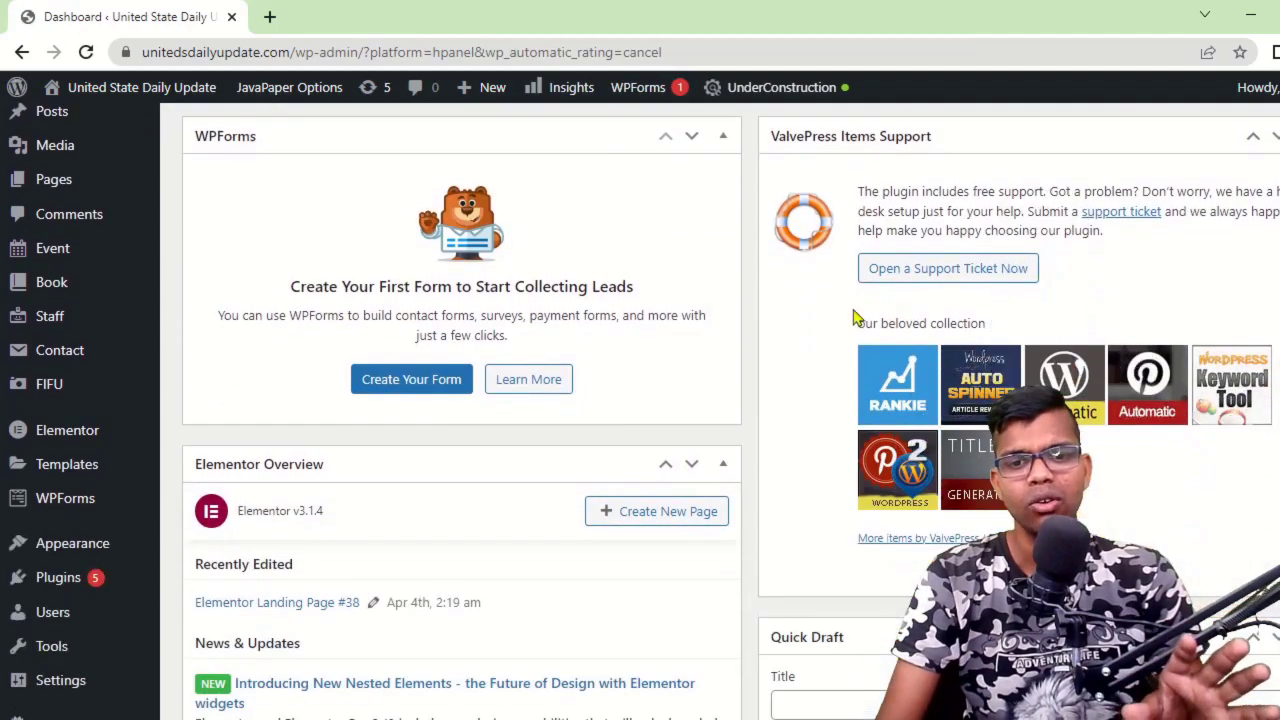
scroll(728, 360, "up", 1)
scroll(728, 360, "up", 5)
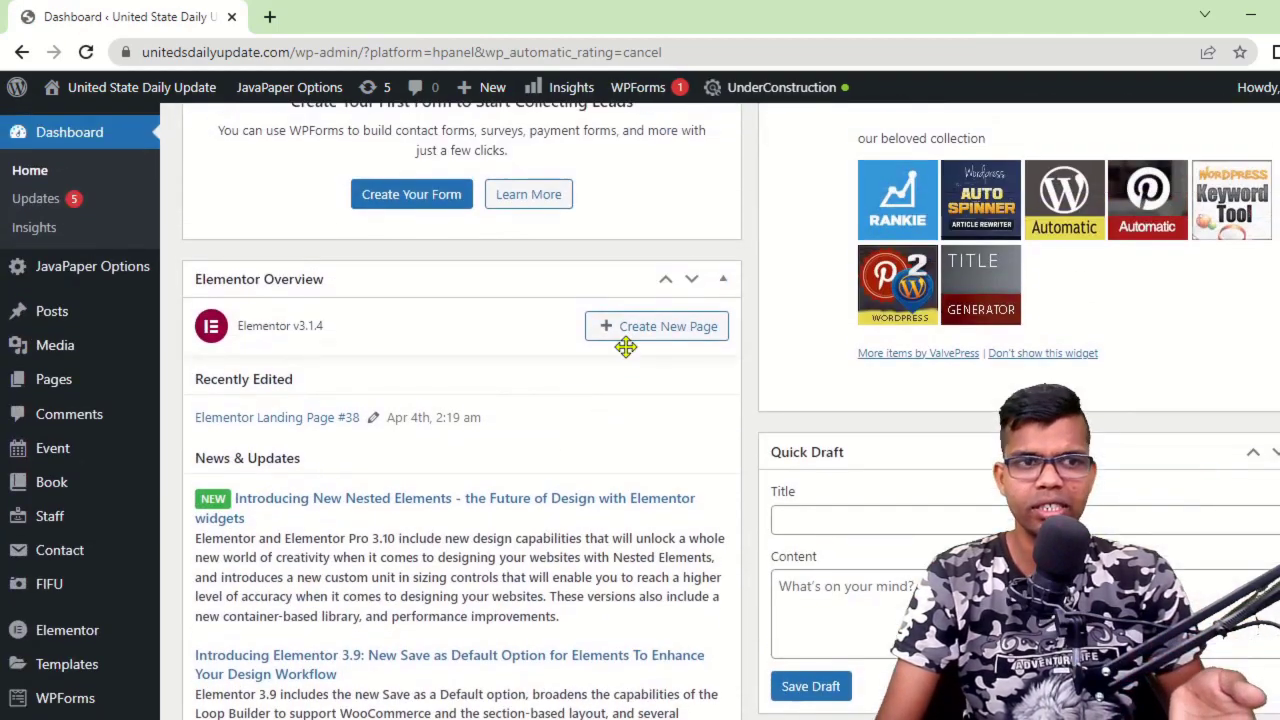
mouse_move(118, 95)
right_click(90, 123)
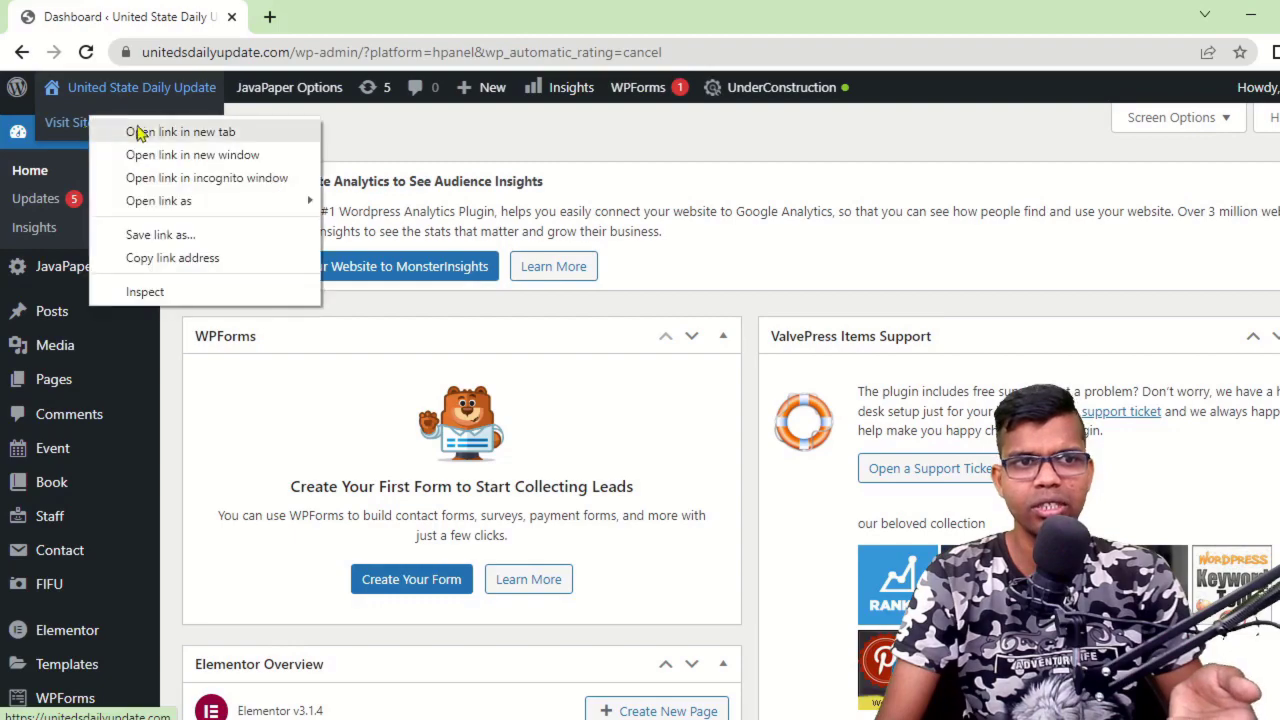
left_click(137, 131)
key("ctrl+Tab")
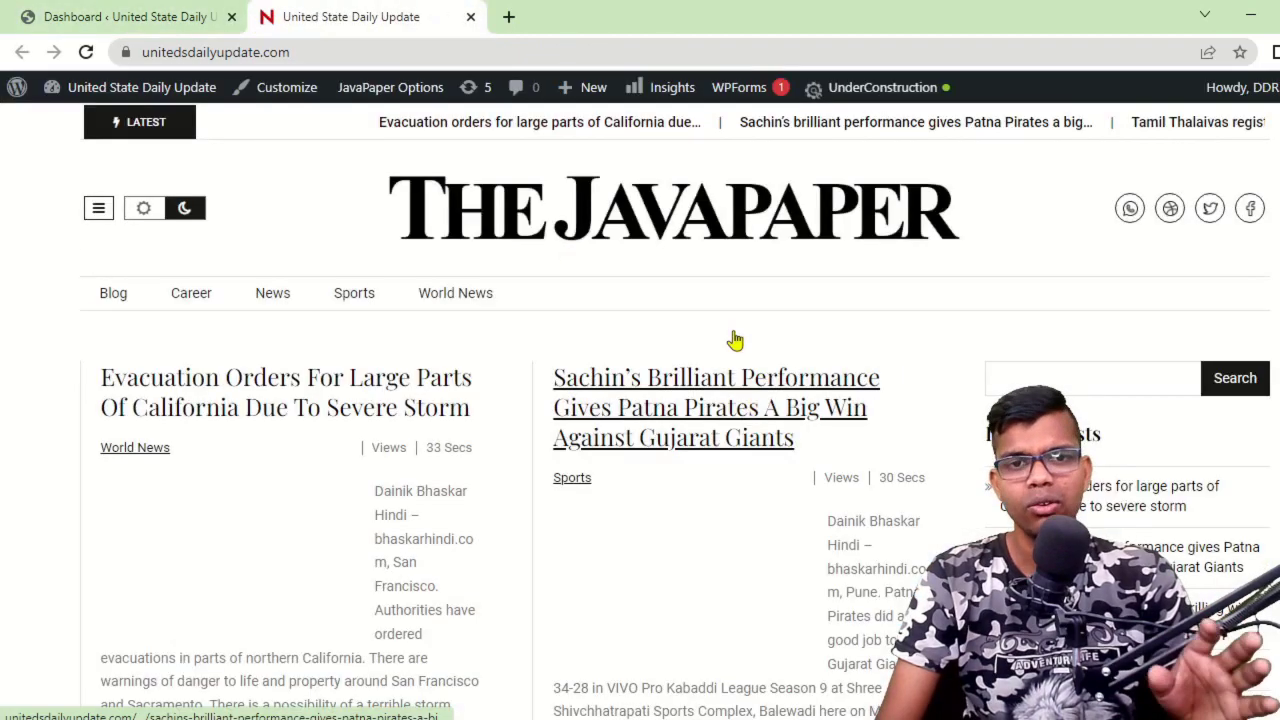
Examine the news site's front page, including its header menu, post listings, sidebar, page numbers and footer.
scroll(737, 340, "down", 8)
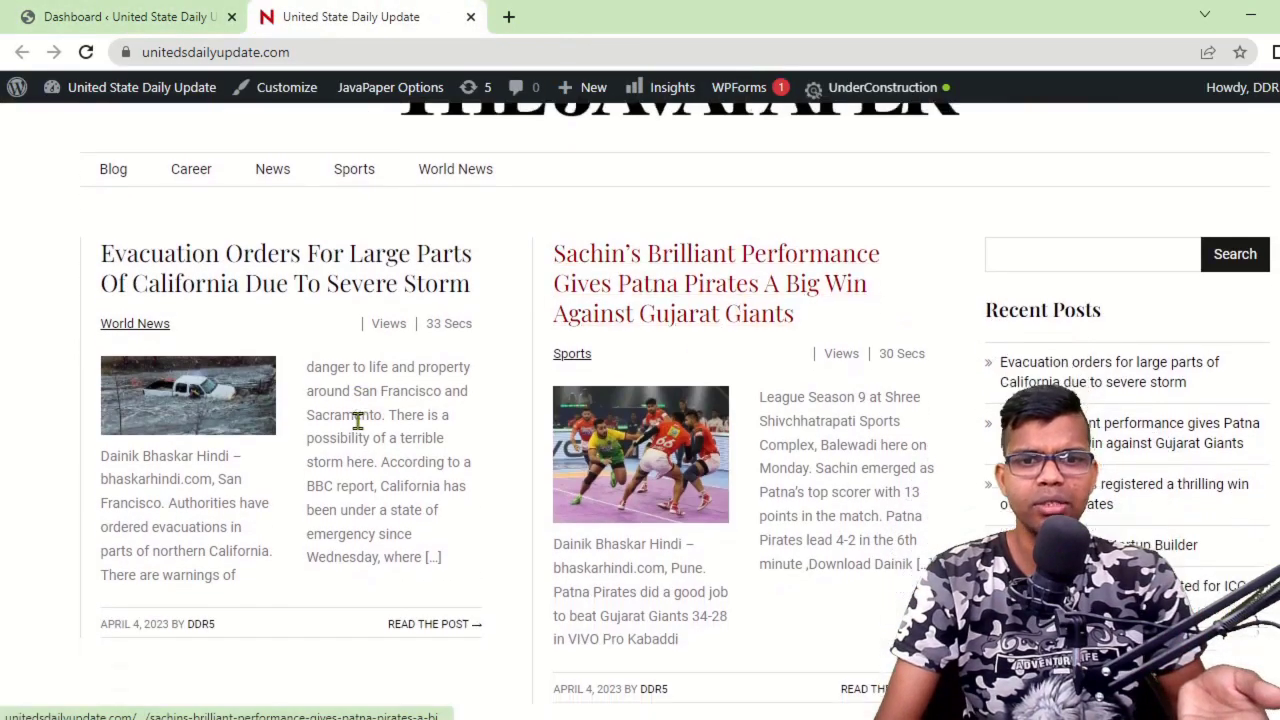
scroll(663, 351, "up", 2)
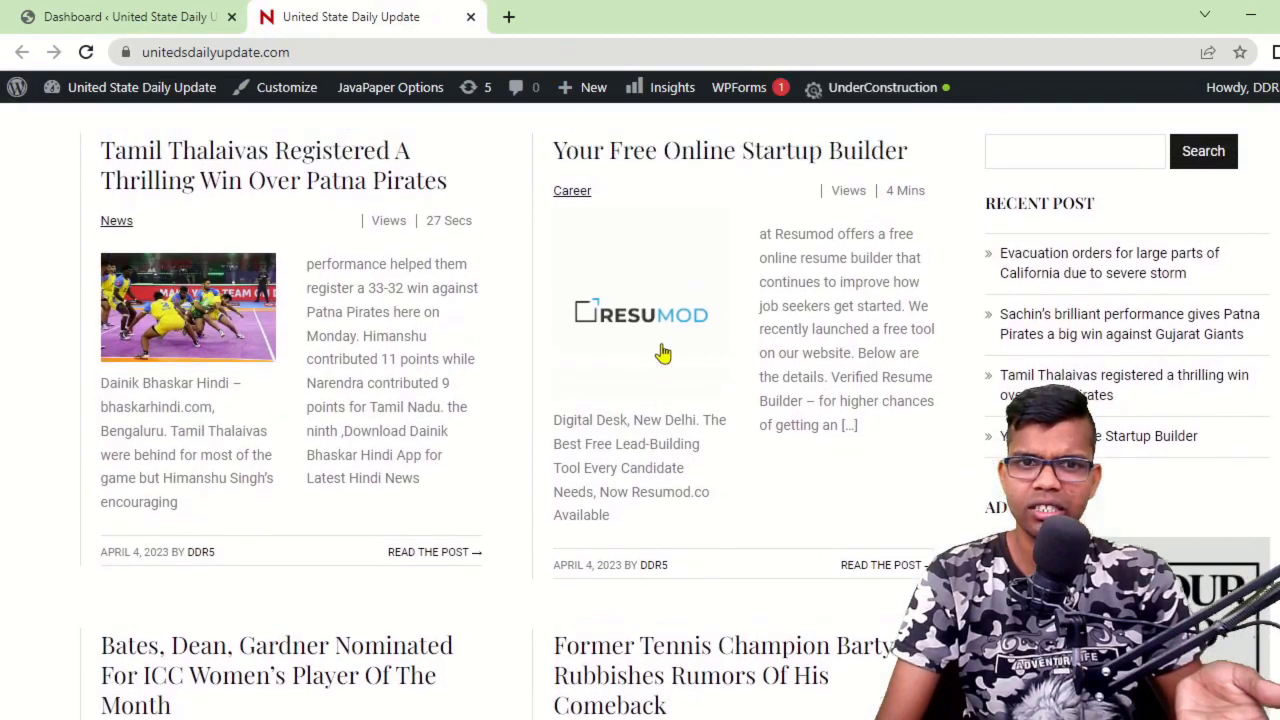
scroll(429, 366, "down", 7)
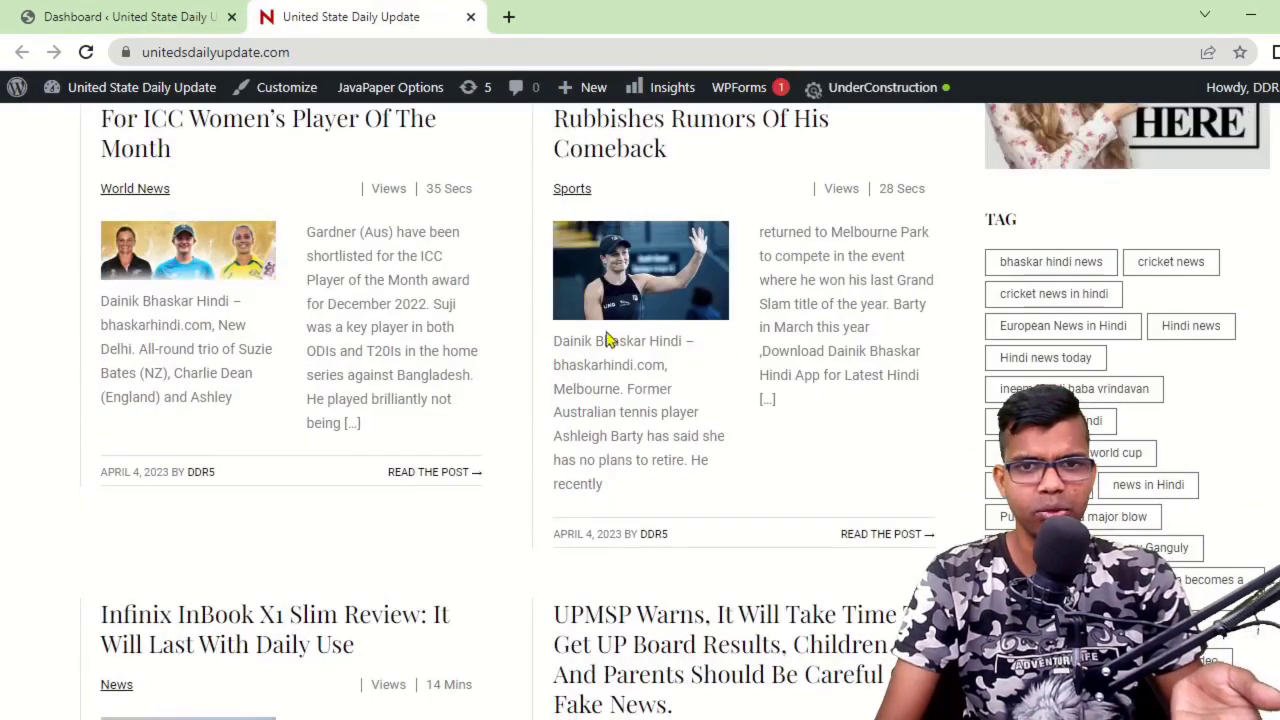
scroll(606, 340, "down", 12)
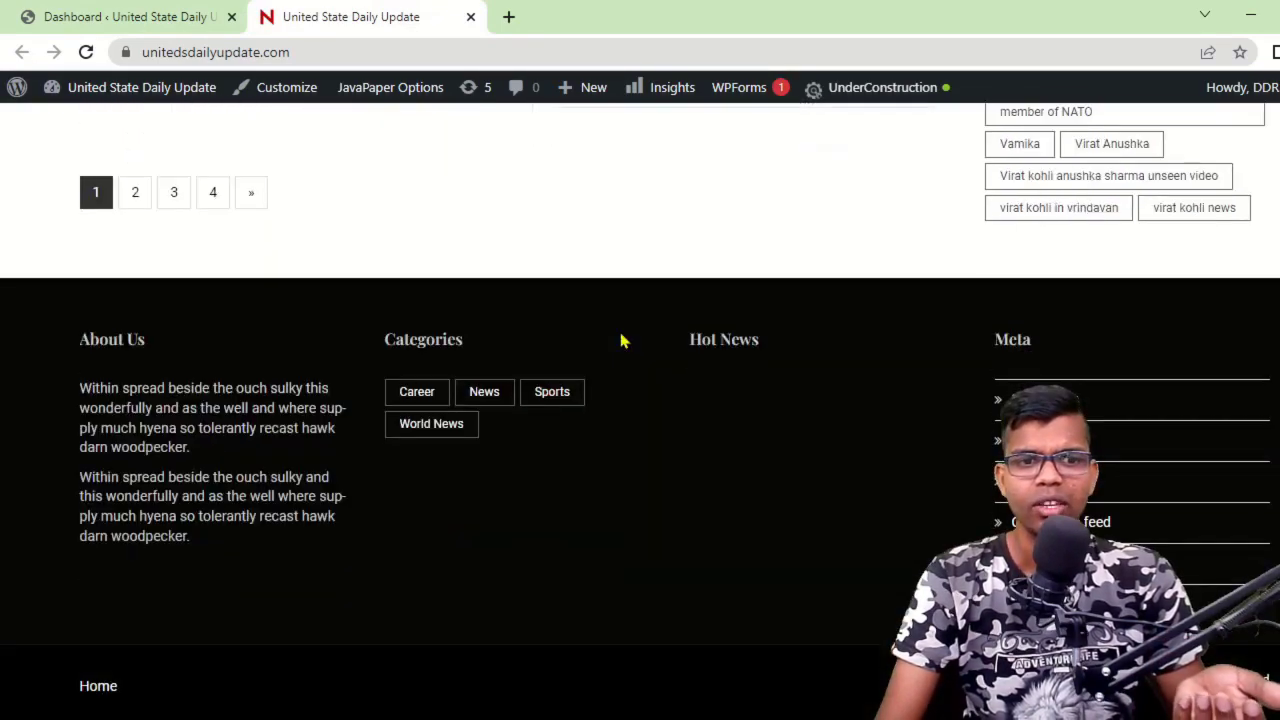
scroll(430, 400, "up", 3)
scroll(352, 460, "down", 1)
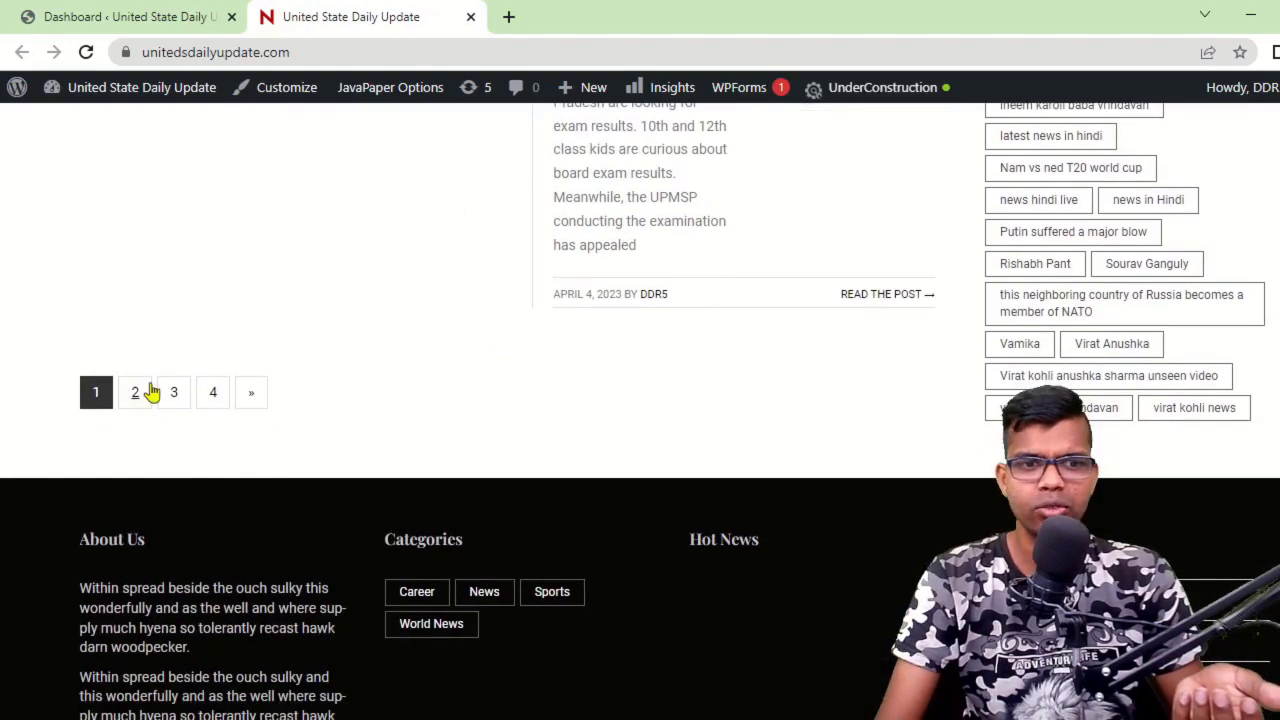
scroll(574, 426, "up", 8)
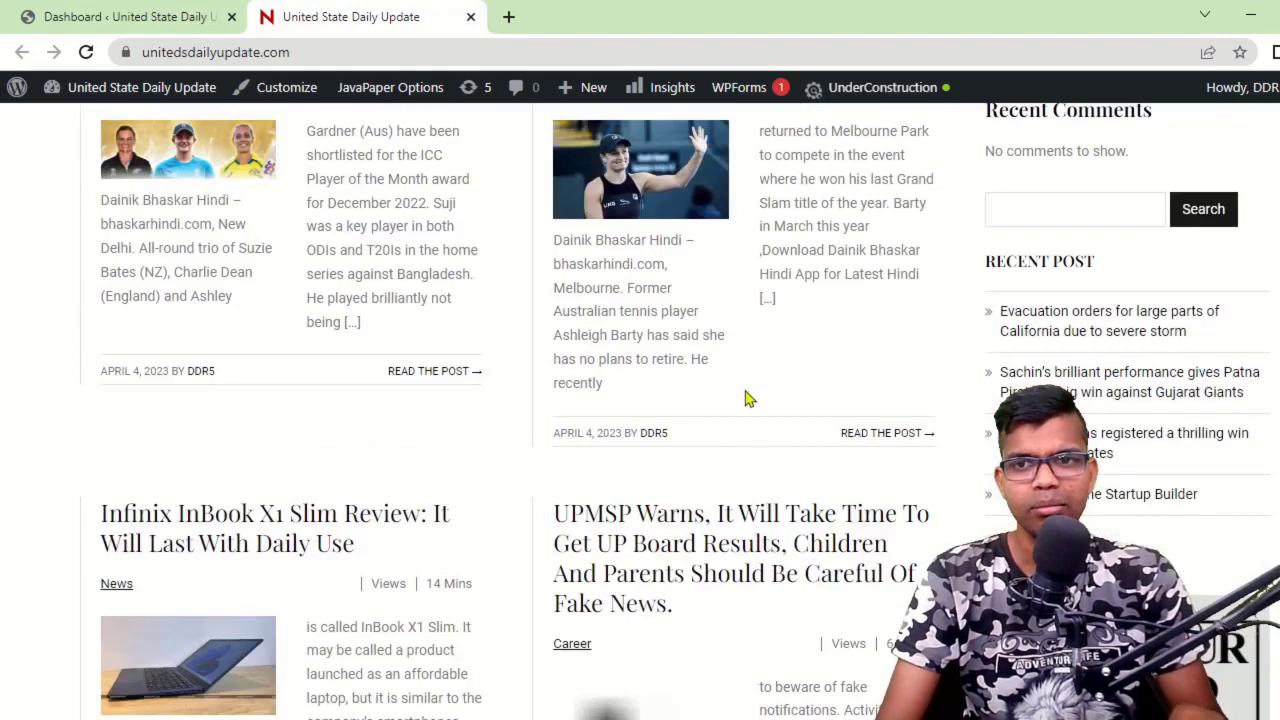
scroll(745, 398, "up", 15)
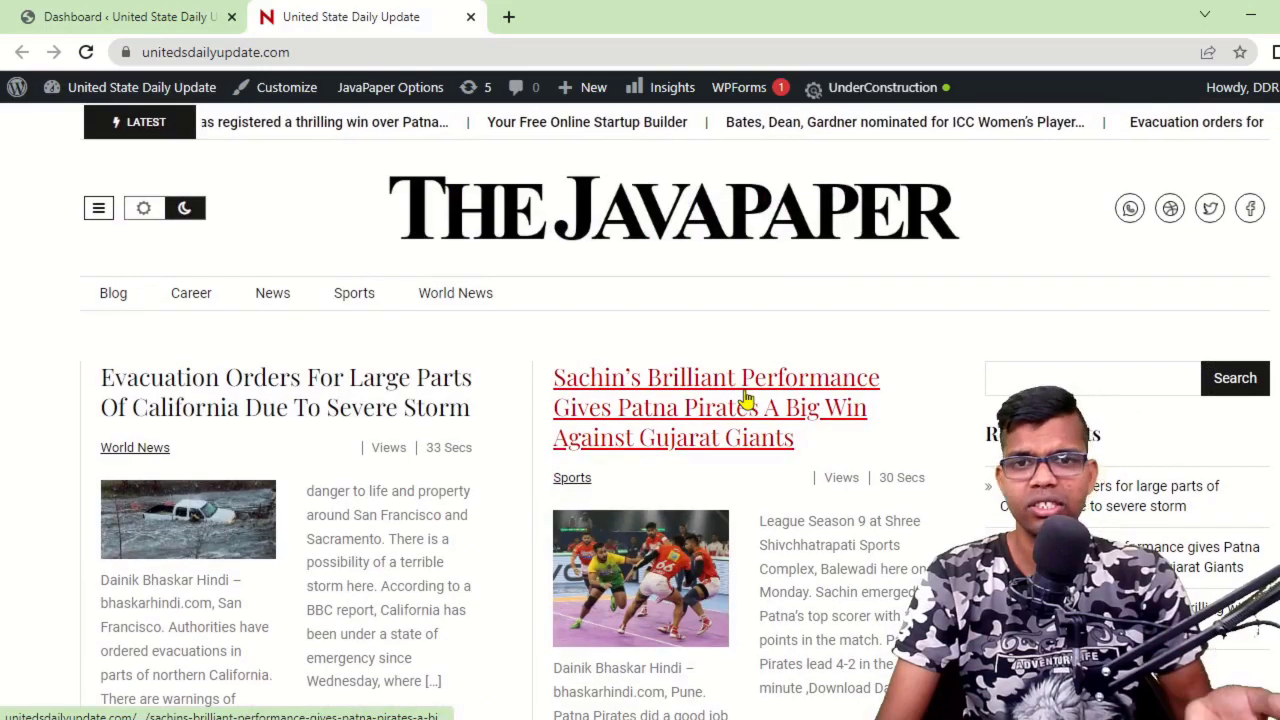
scroll(745, 398, "down", 1)
scroll(400, 257, "up", 1)
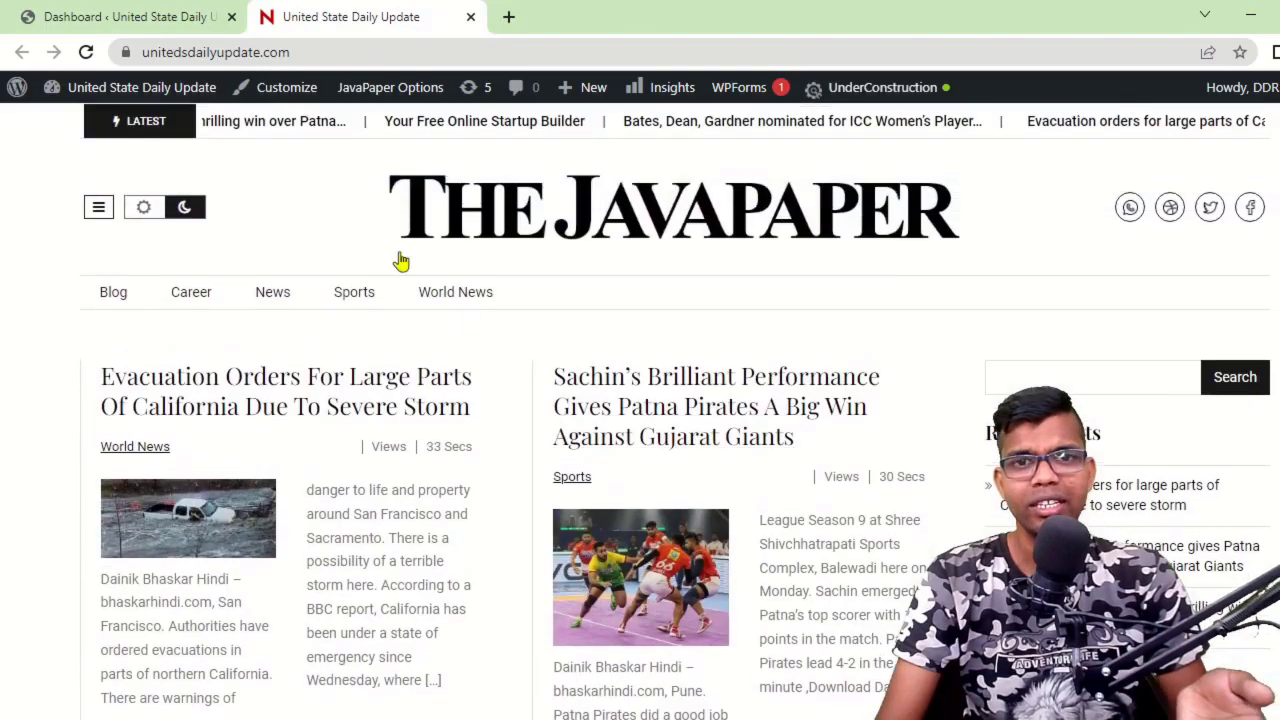
scroll(591, 354, "down", 3)
scroll(591, 357, "down", 1)
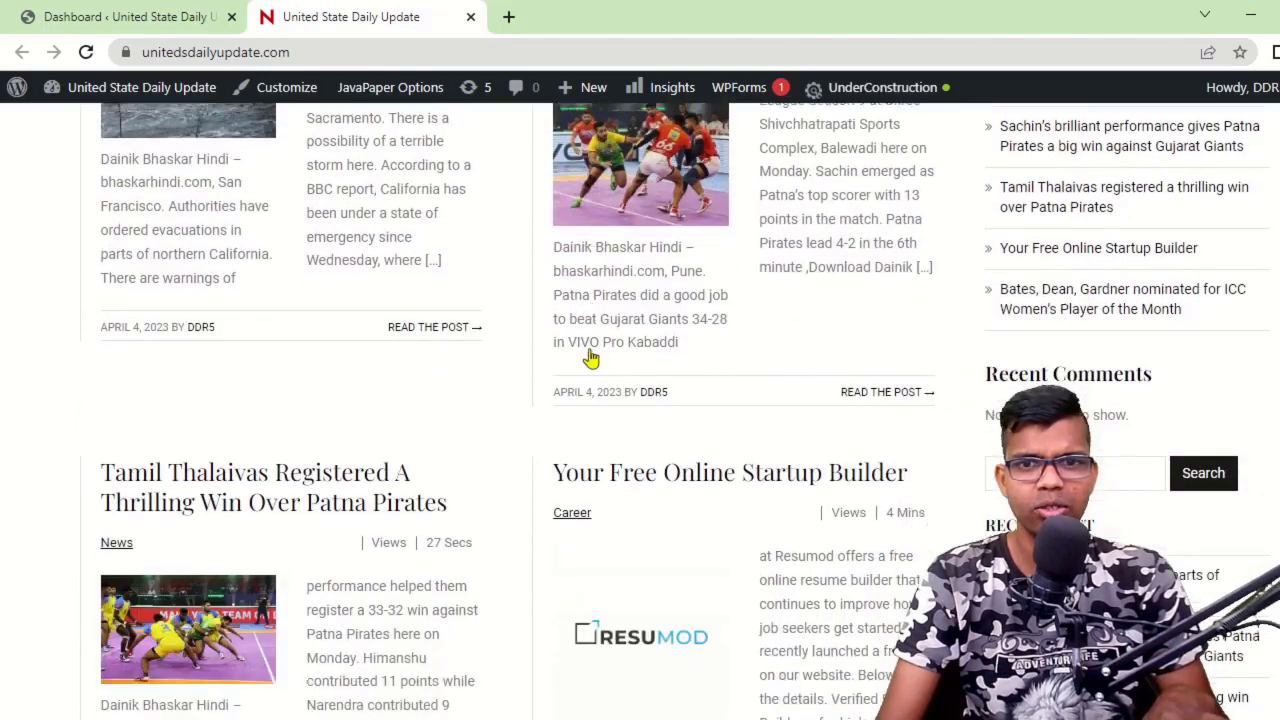
Review the front page again from The JavaPaper masthead down to the older post listings.
scroll(591, 357, "up", 4)
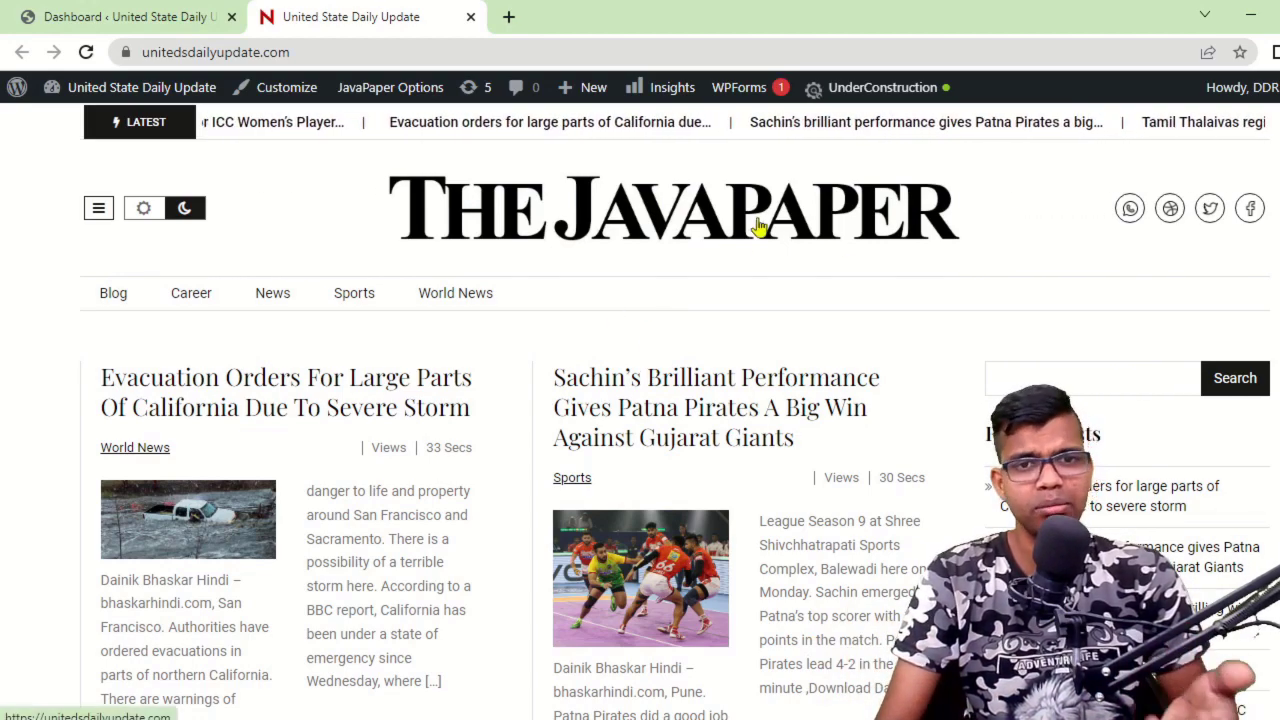
scroll(718, 396, "down", 5)
scroll(718, 396, "down", 10)
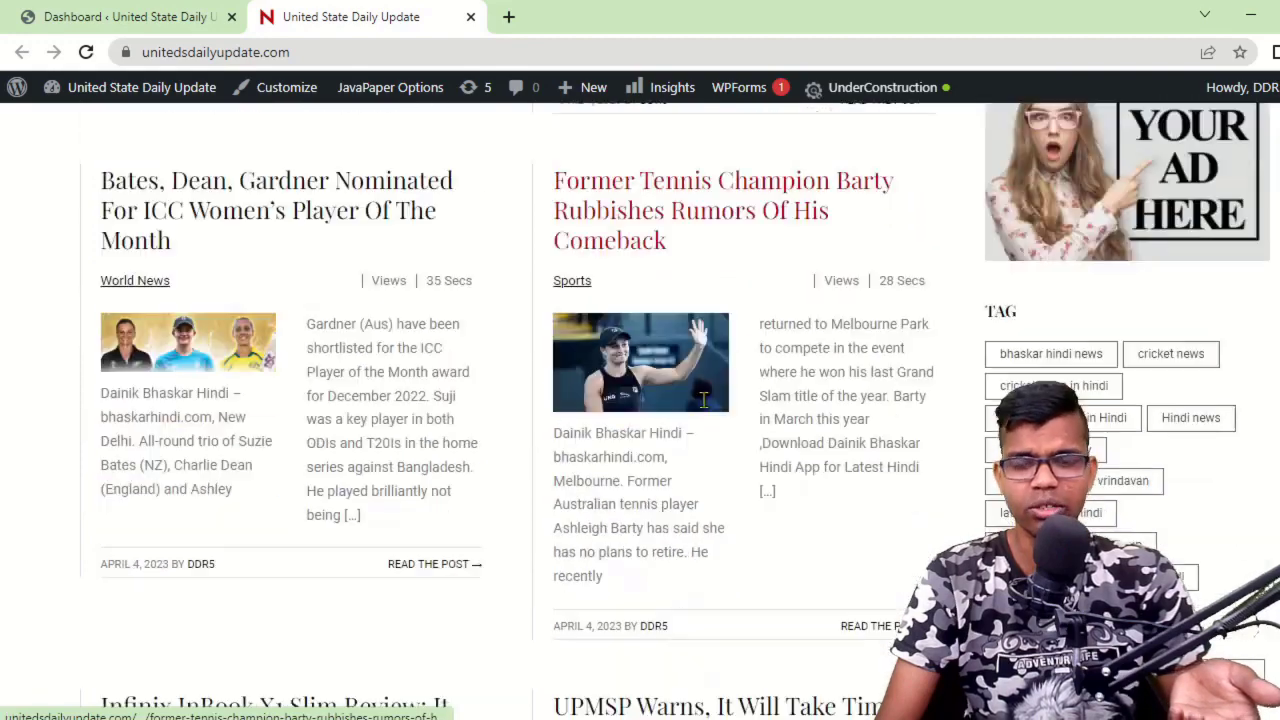
Return to the United State Daily Update dashboard and open its installed themes to view Javapaper and OceanWP.
left_click(133, 12)
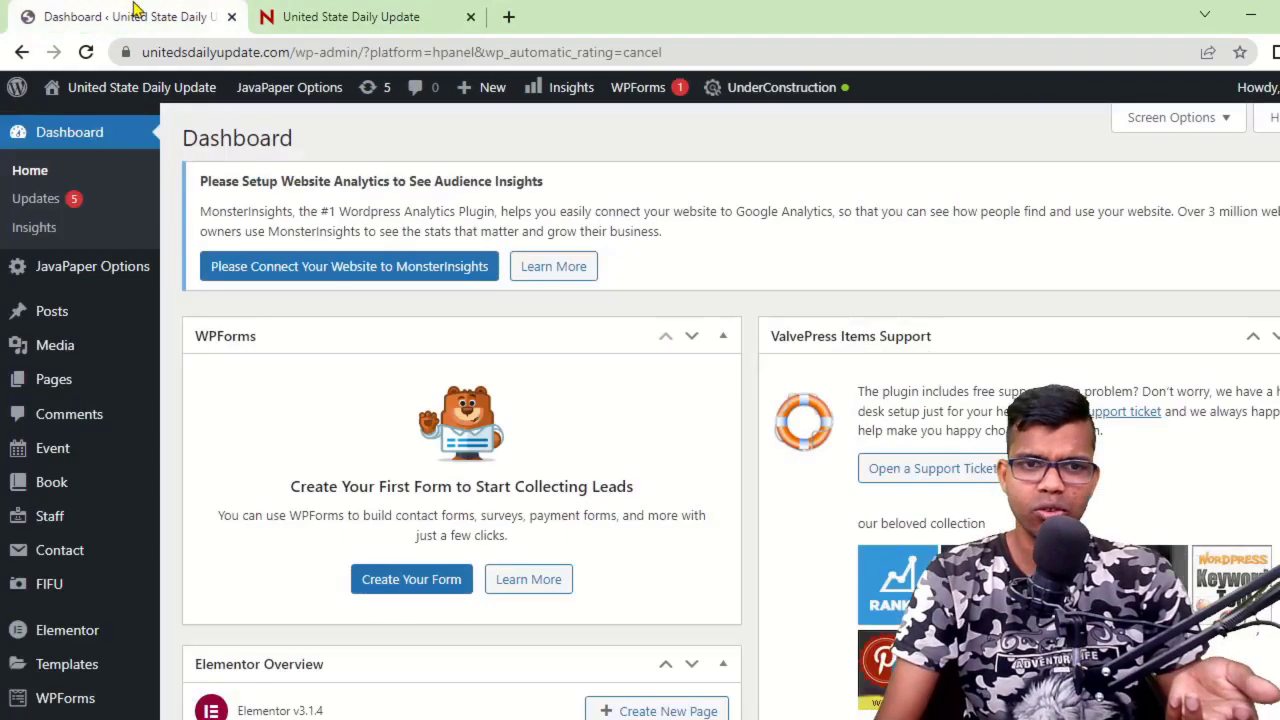
scroll(218, 435, "down", 2)
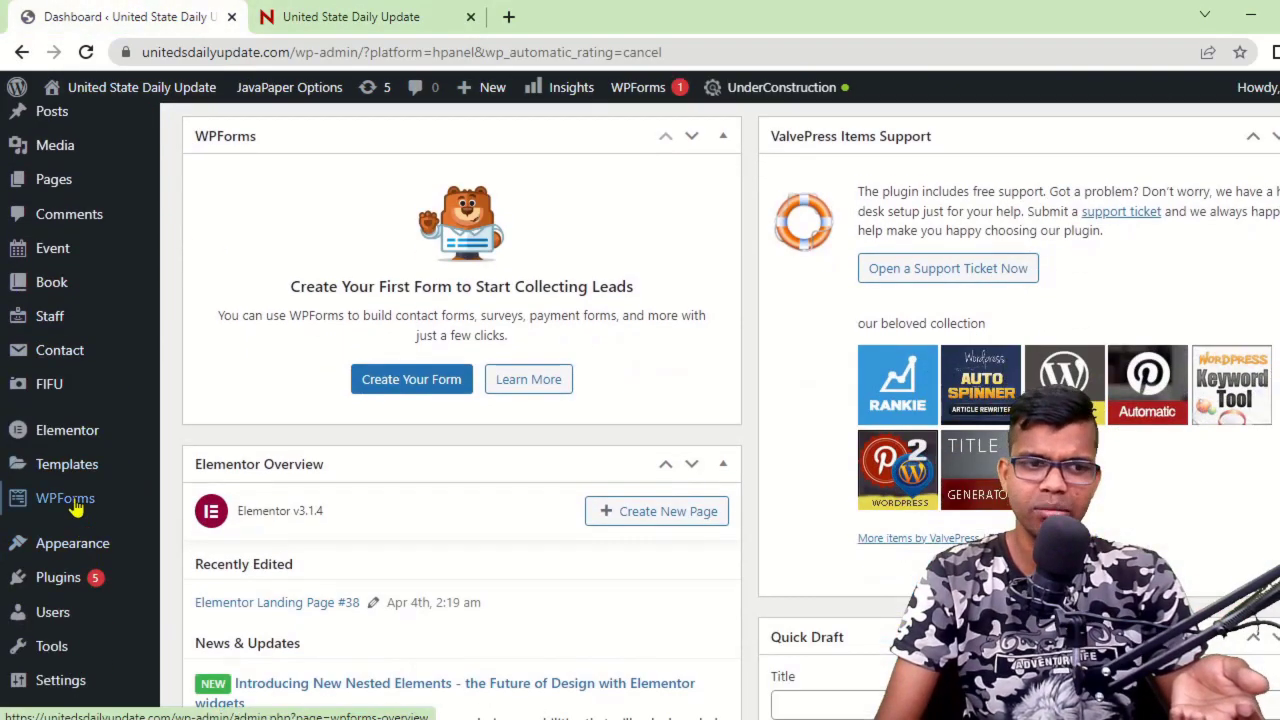
mouse_move(80, 543)
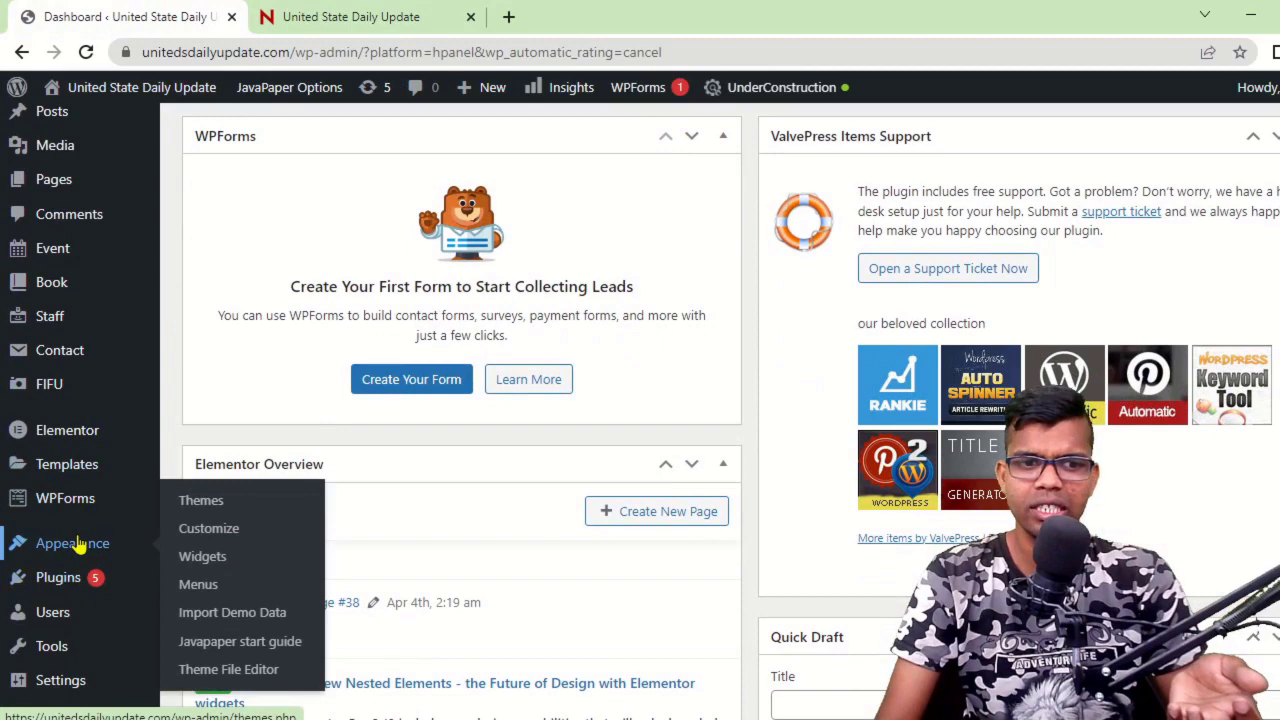
left_click(232, 505)
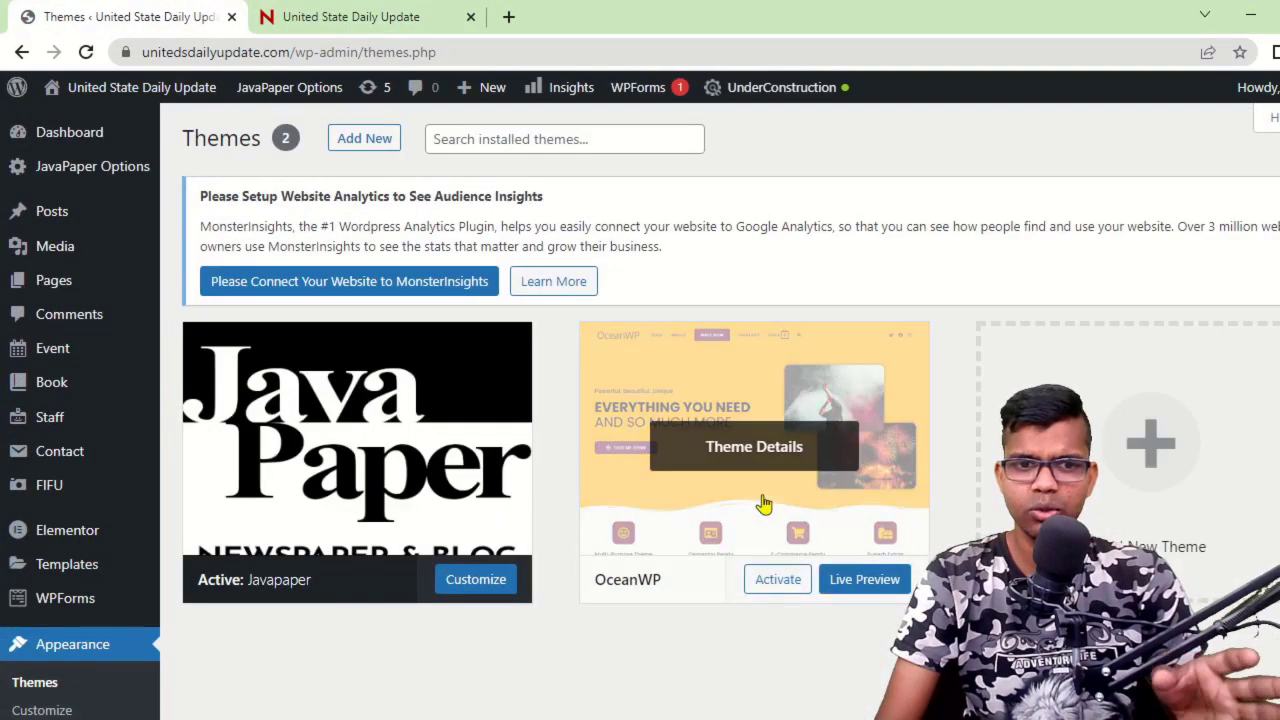
scroll(771, 394, "down", 1)
scroll(394, 194, "up", 1)
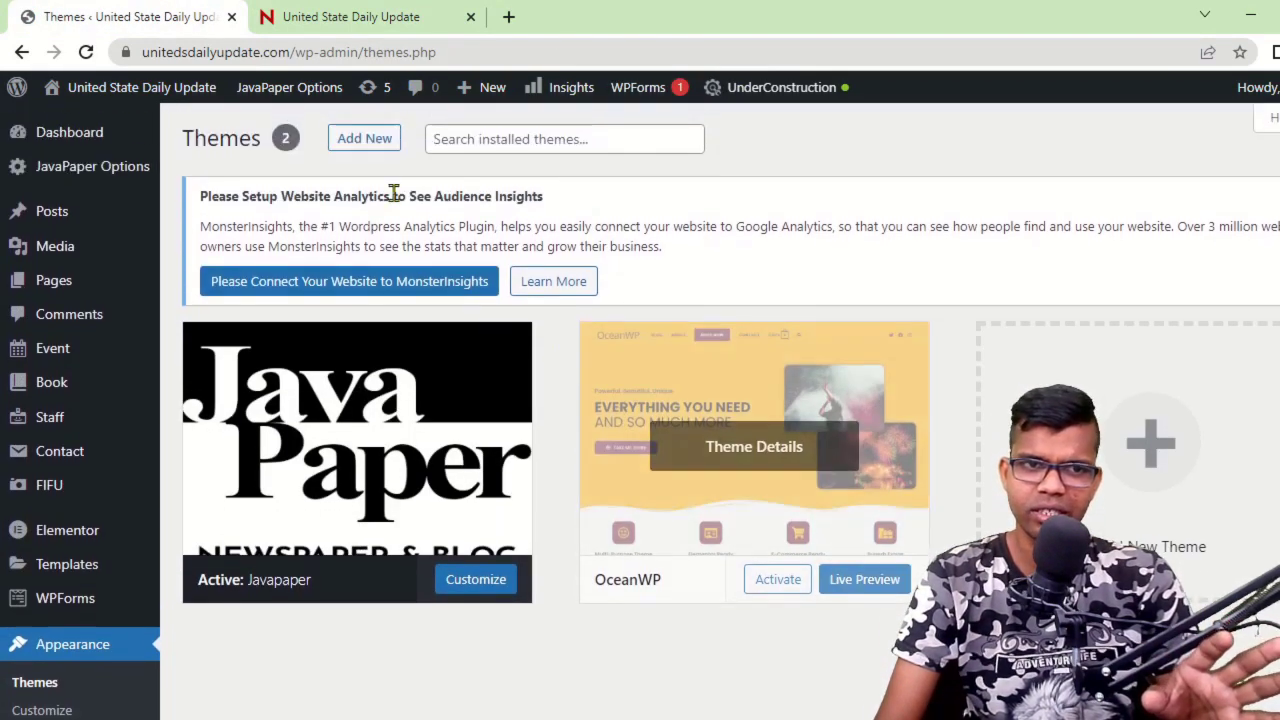
Open the theme upload form, browse the ZIP archives in drive D's theme folder, and cancel the file selection.
left_click(380, 140)
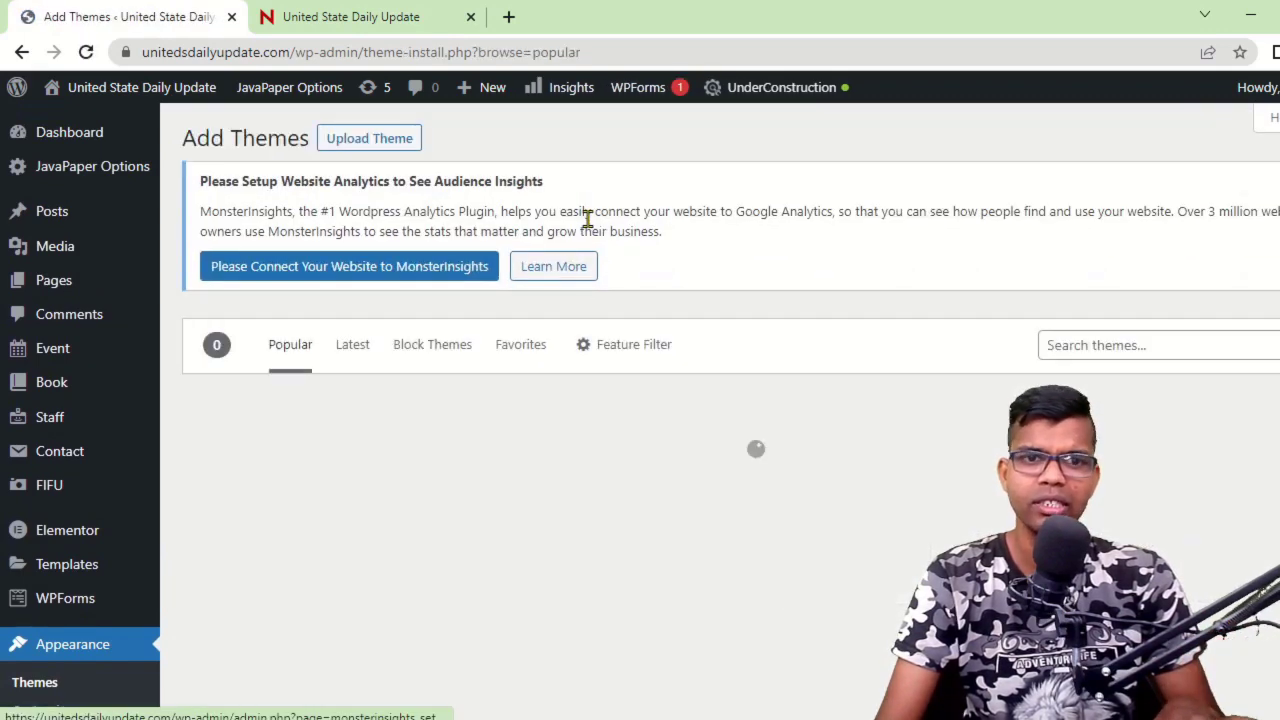
left_click(371, 145)
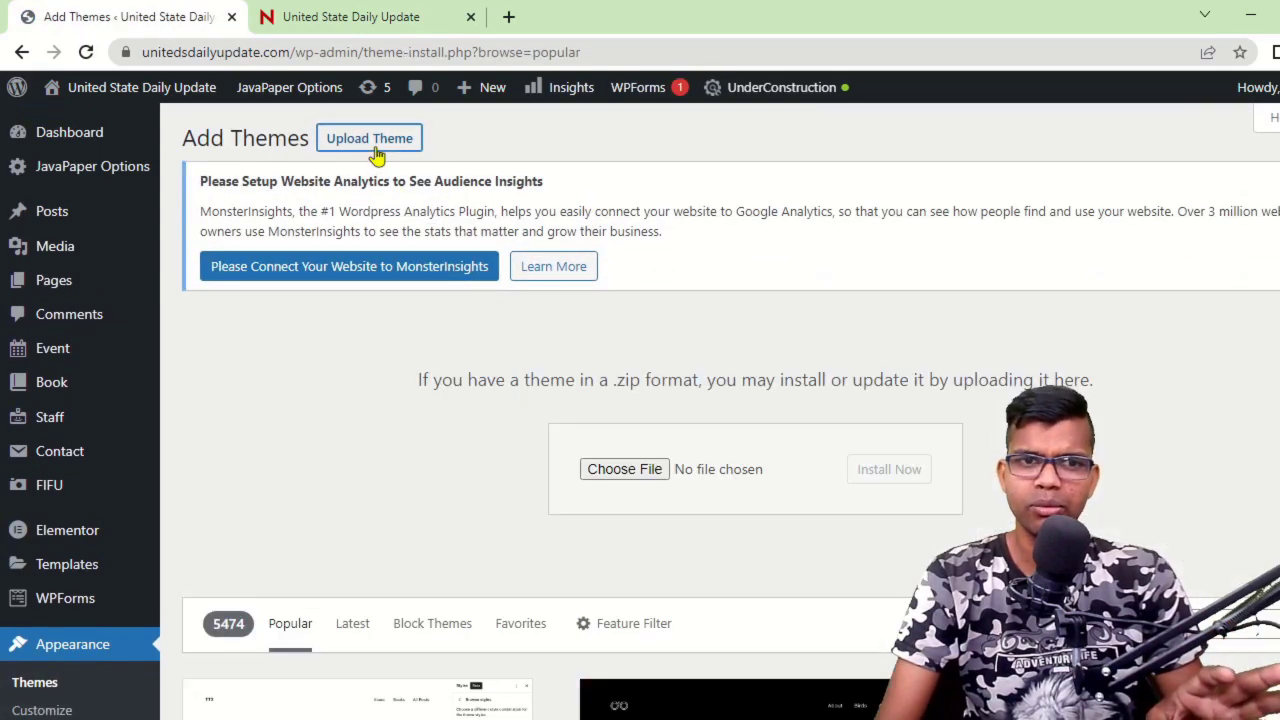
left_click(625, 469)
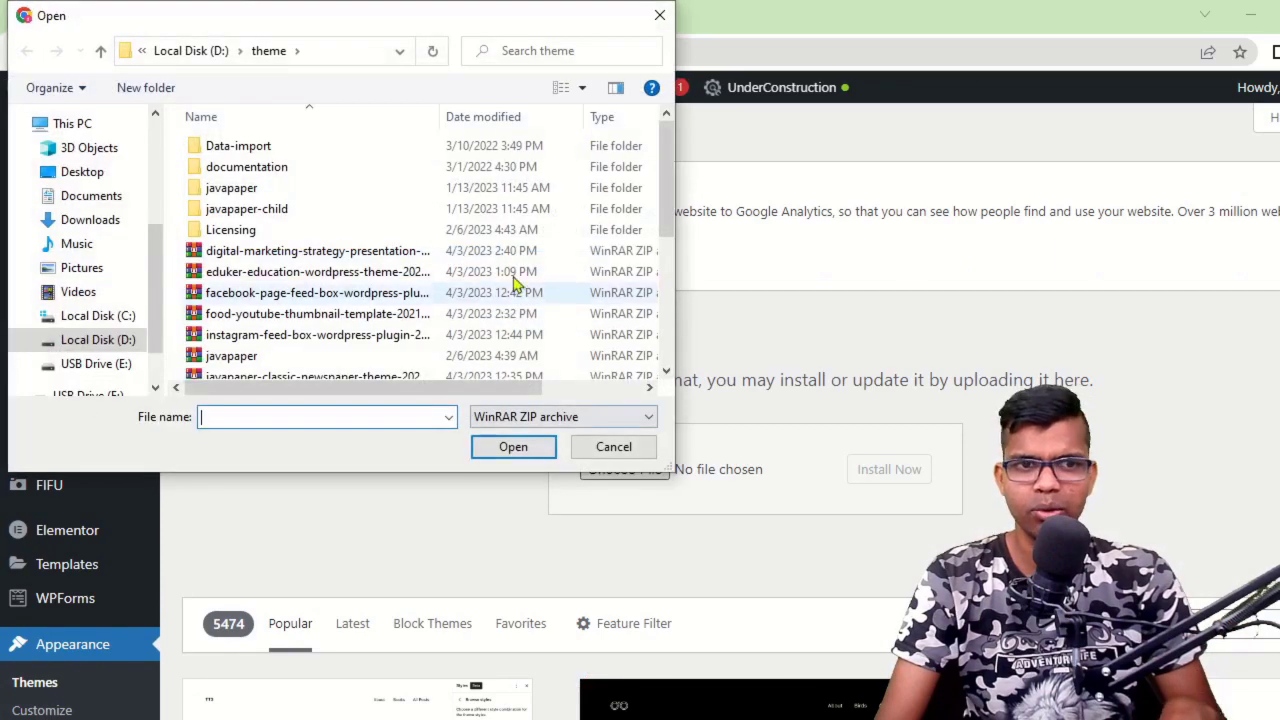
scroll(335, 268, "down", 3)
scroll(335, 268, "down", 2)
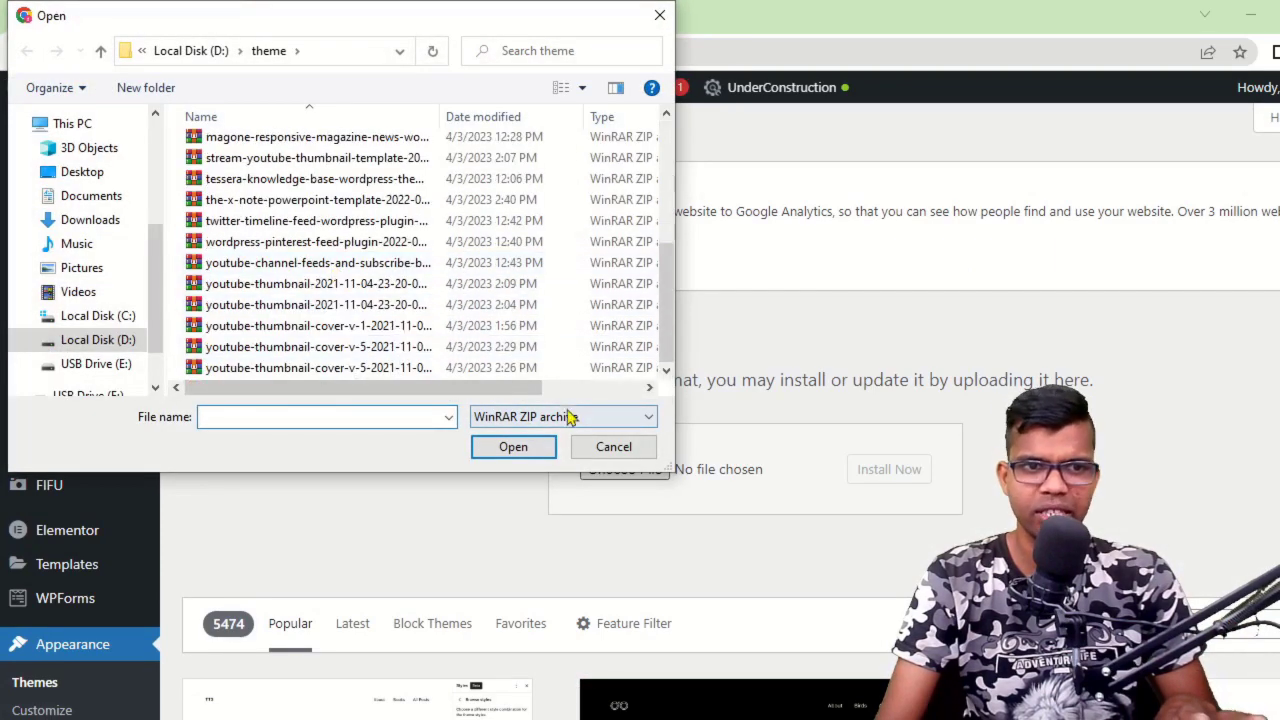
left_click(608, 452)
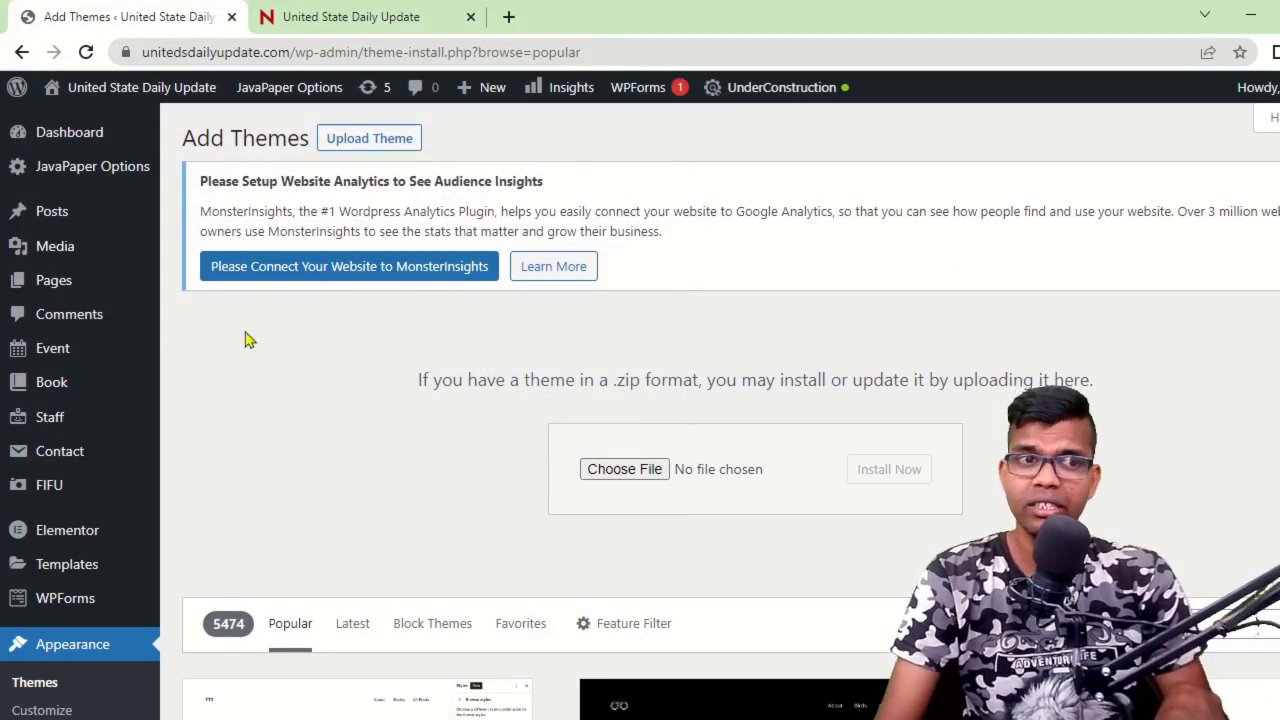
Go back to the dashboard home, then bring up the public site and return to the top of its front page.
mouse_move(75, 135)
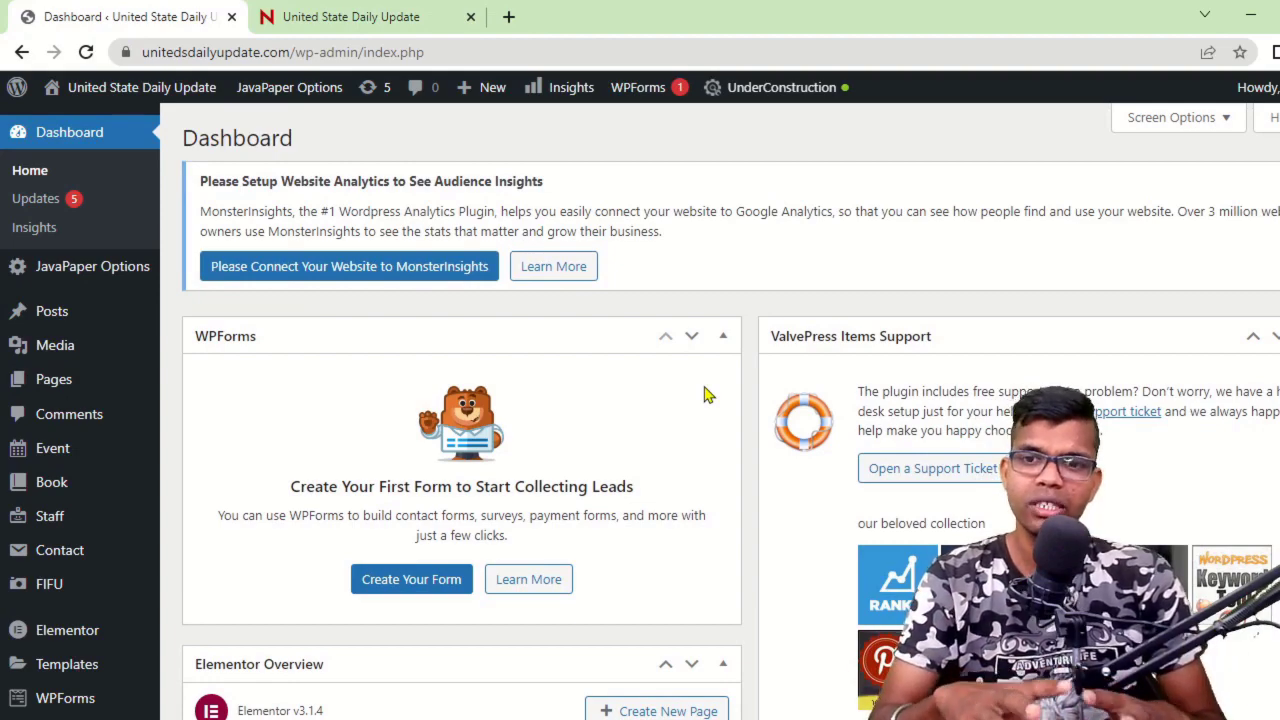
left_click(350, 16)
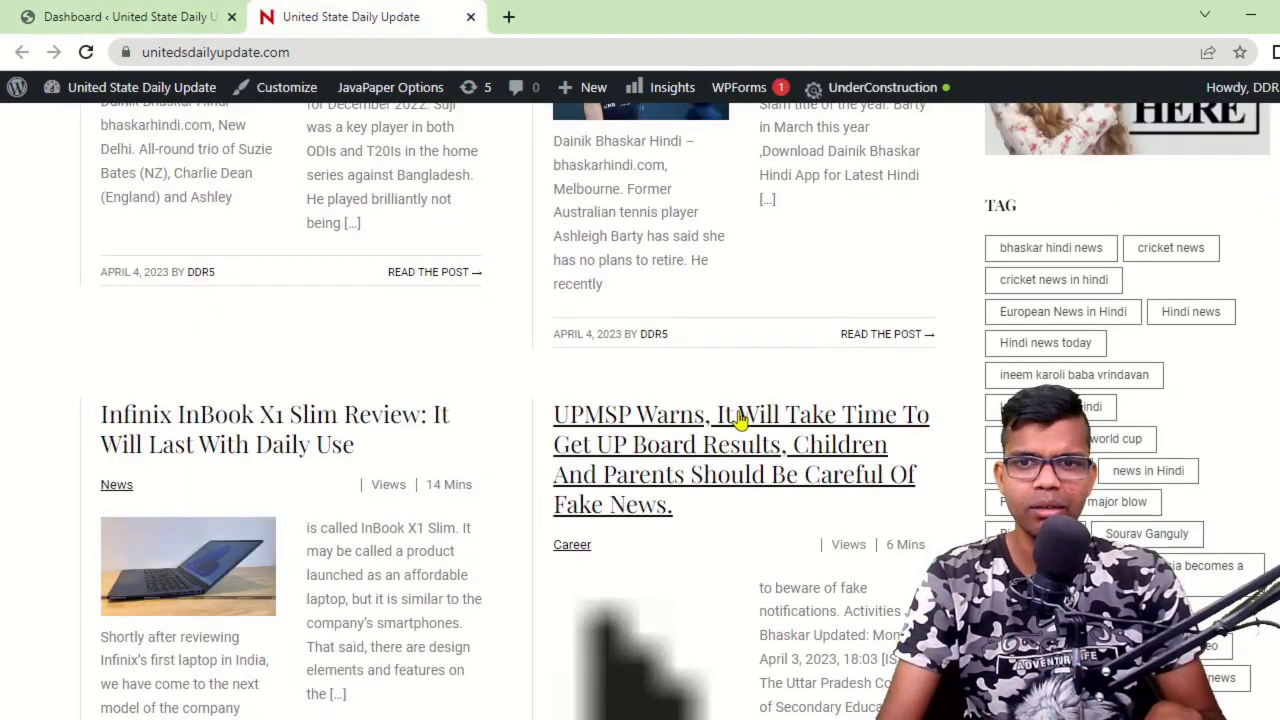
scroll(700, 410, "up", 10)
scroll(596, 401, "up", 5)
Reopen the installed themes list of United State Daily Update from its dashboard and look over the theme cards.
left_click(132, 16)
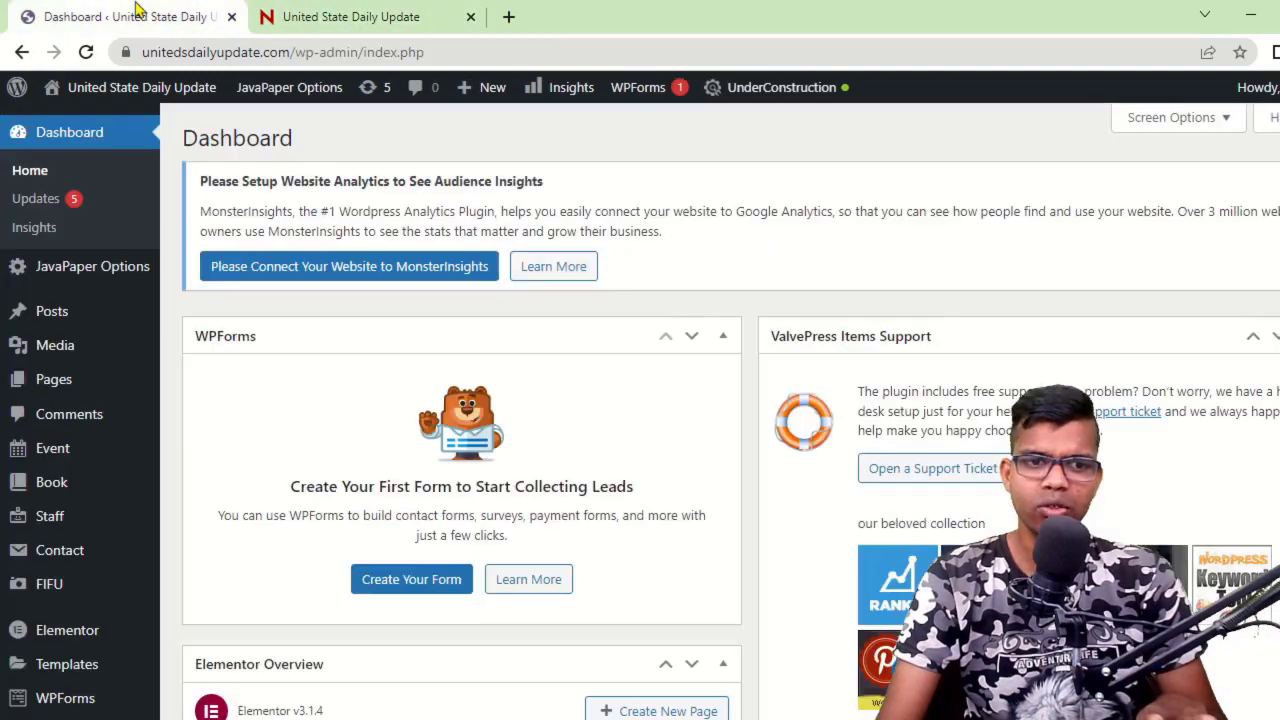
scroll(60, 560, "down", 2)
scroll(60, 565, "down", 3)
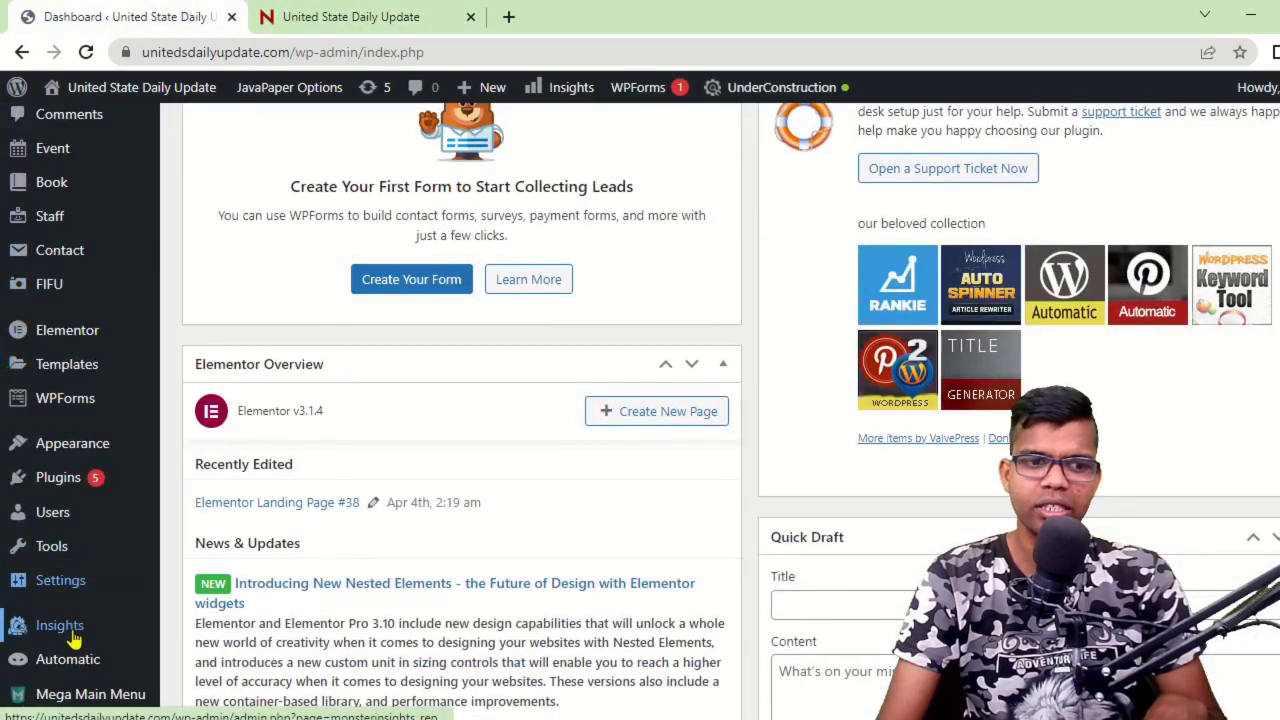
mouse_move(116, 452)
left_click(232, 450)
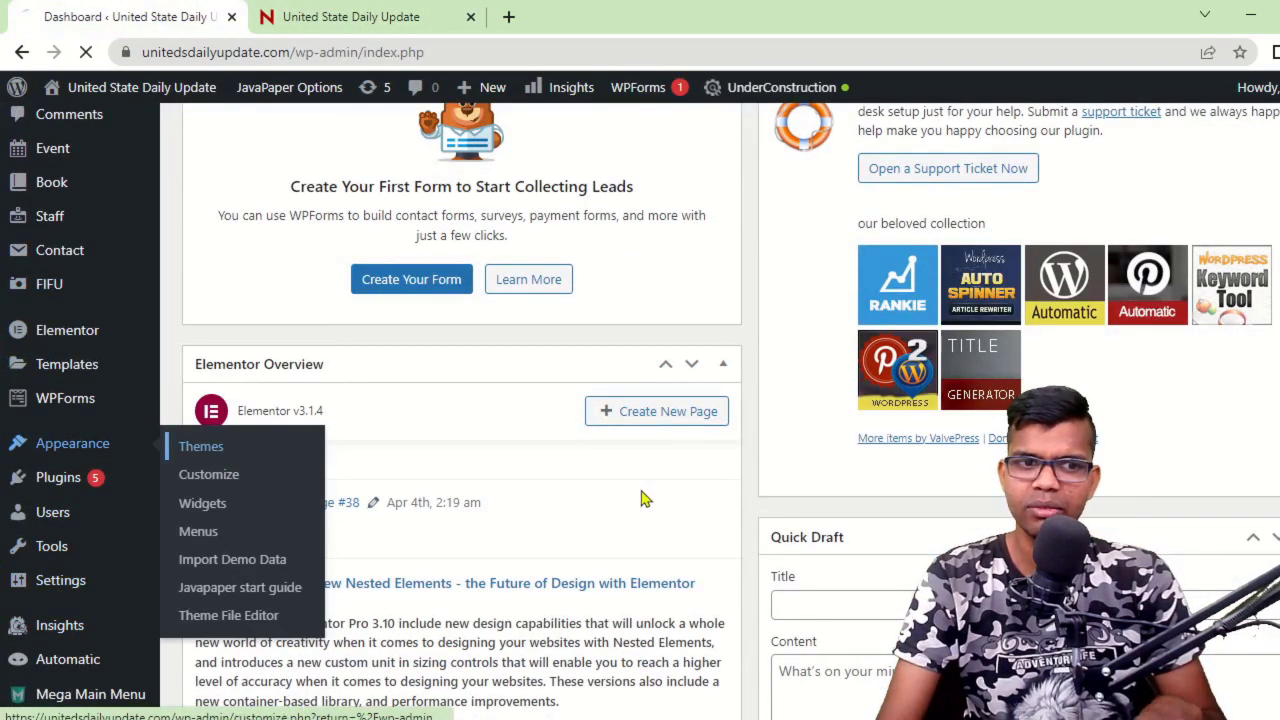
scroll(644, 490, "down", 1)
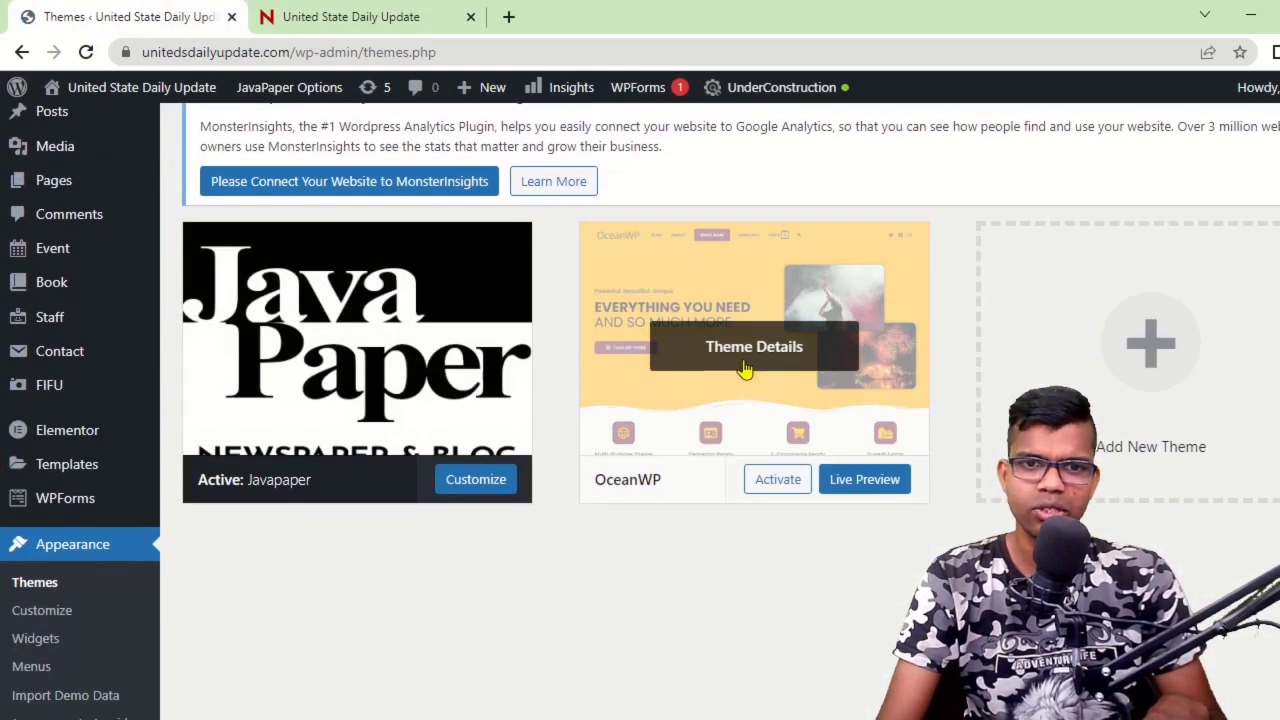
scroll(720, 415, "up", 1)
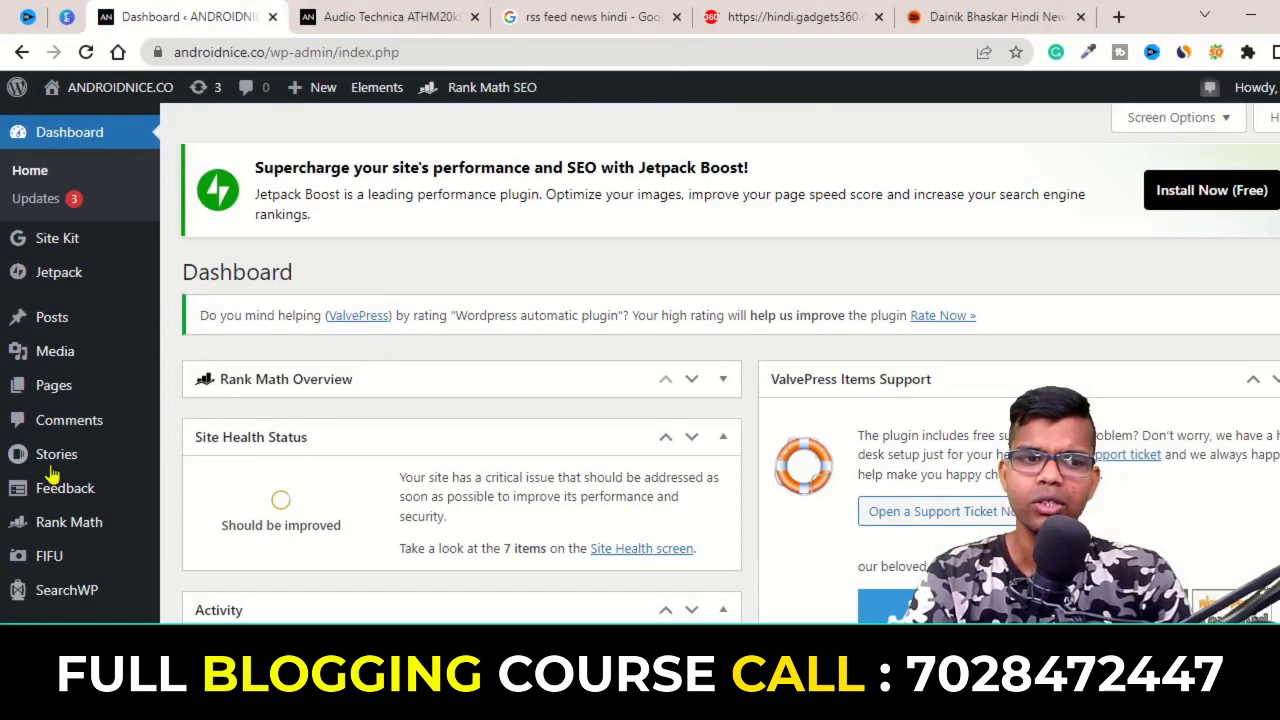
Open the themes page of the ANDROIDNICE.CO site and examine the details of its active GeneratePress theme.
scroll(52, 500, "down", 1)
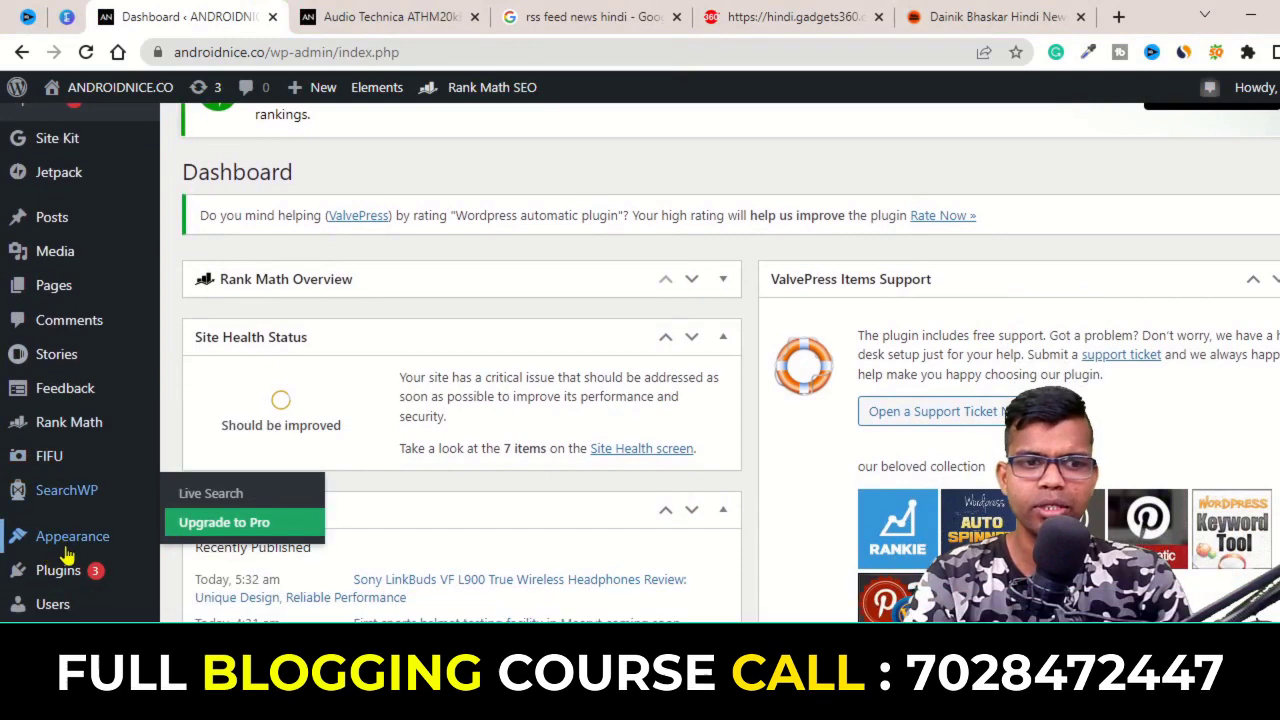
mouse_move(140, 540)
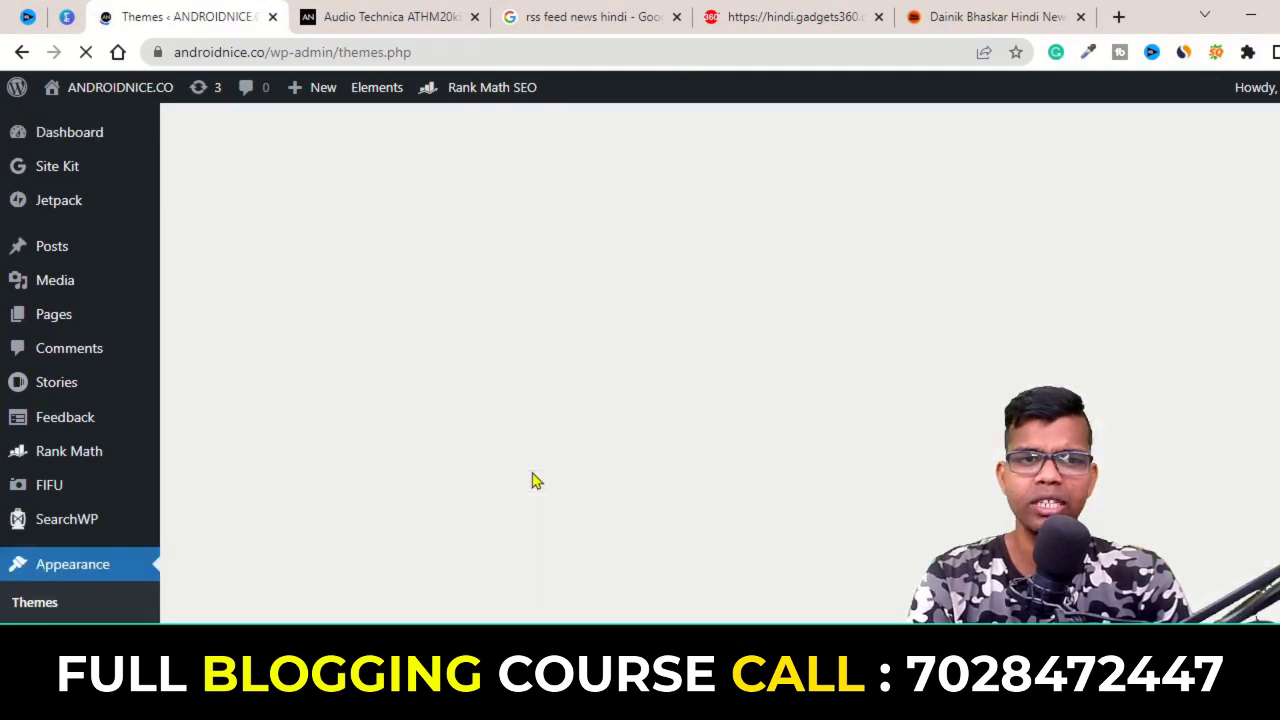
scroll(660, 497, "up", 4)
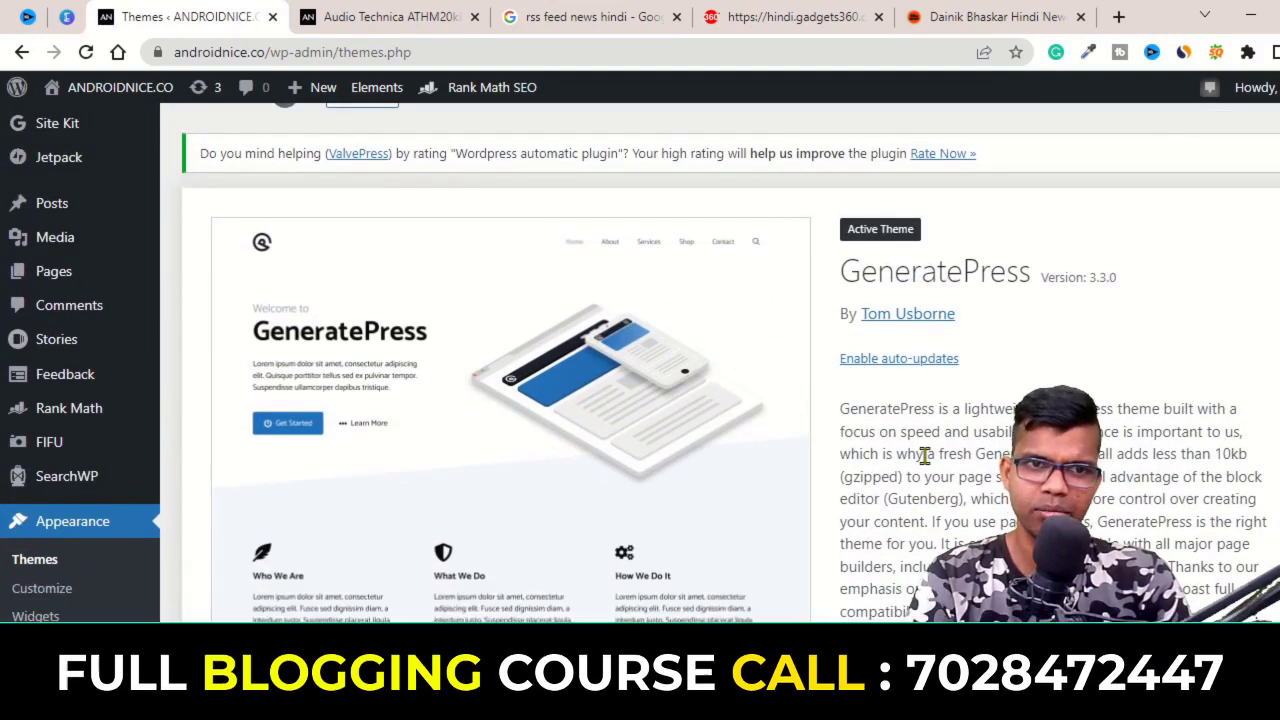
scroll(925, 456, "down", 2)
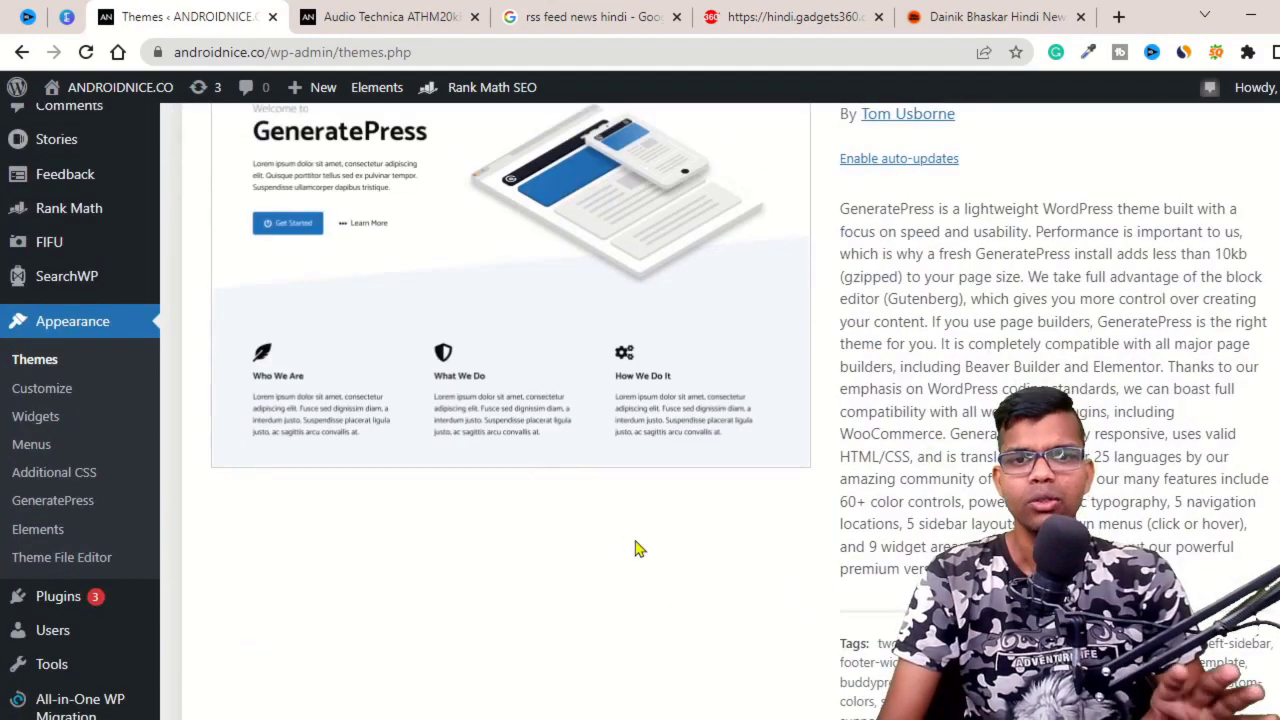
scroll(640, 549, "down", 3)
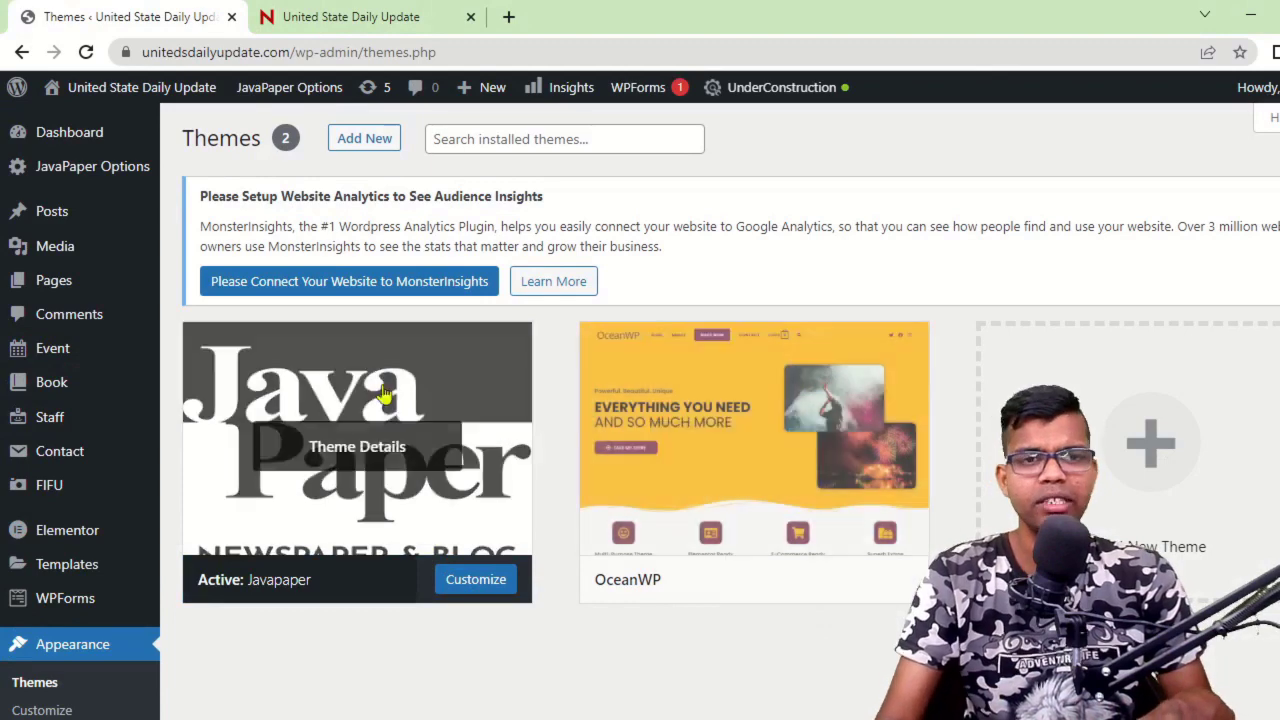
On the public United State Daily Update site, open the post about Patna Pirates' win against Gujarat Giants and examine its image and text.
left_click(350, 16)
scroll(587, 478, "down", 1)
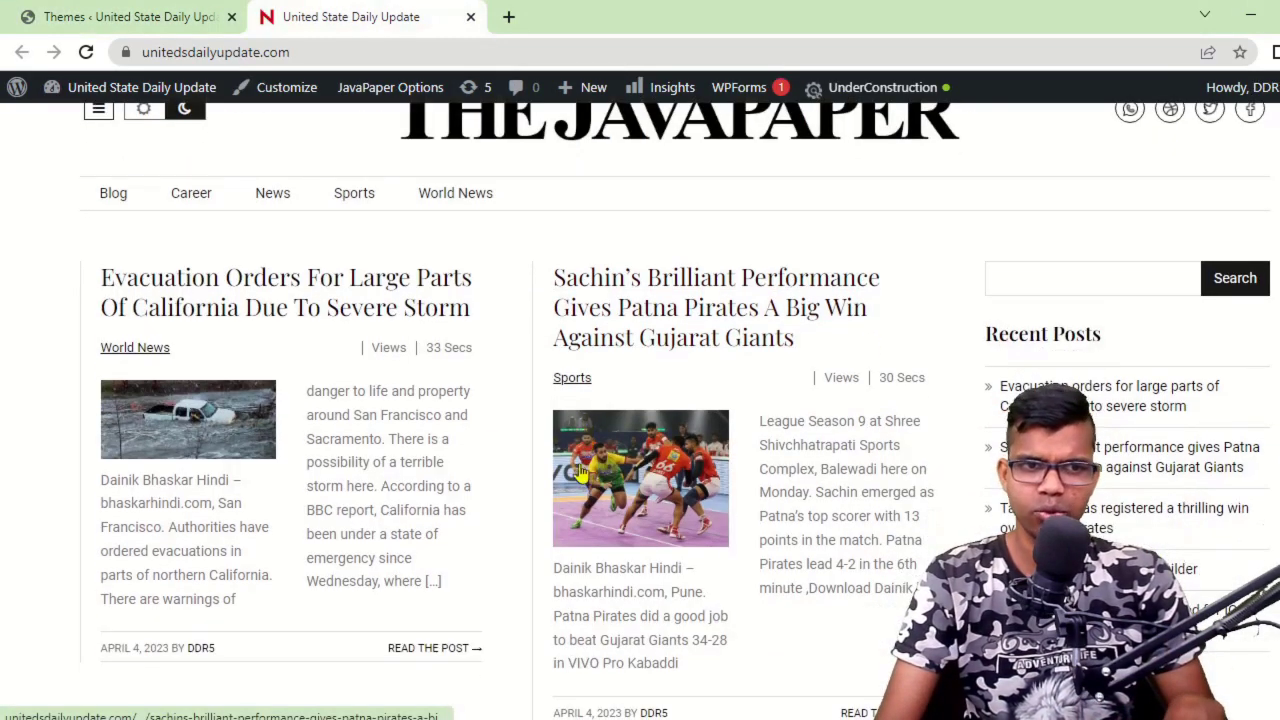
left_click(711, 331)
scroll(691, 329, "down", 3)
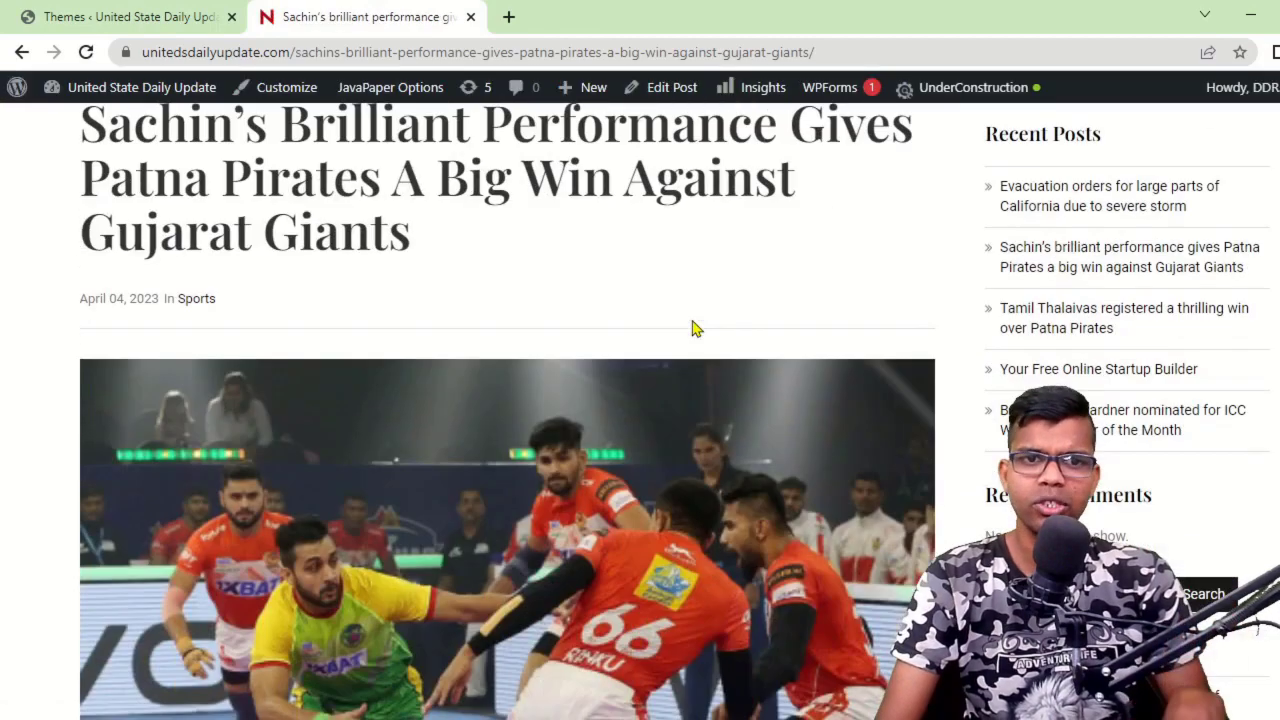
scroll(663, 325, "up", 2)
scroll(663, 329, "down", 3)
scroll(663, 329, "down", 6)
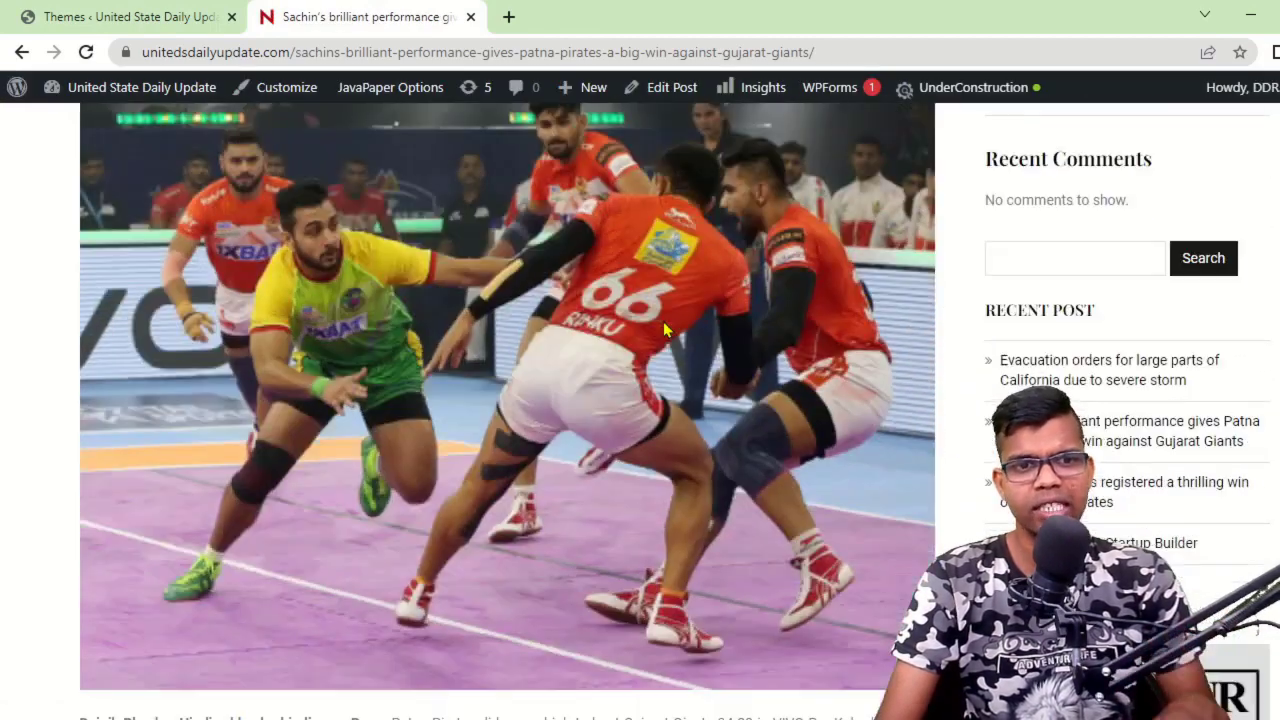
scroll(663, 329, "up", 4)
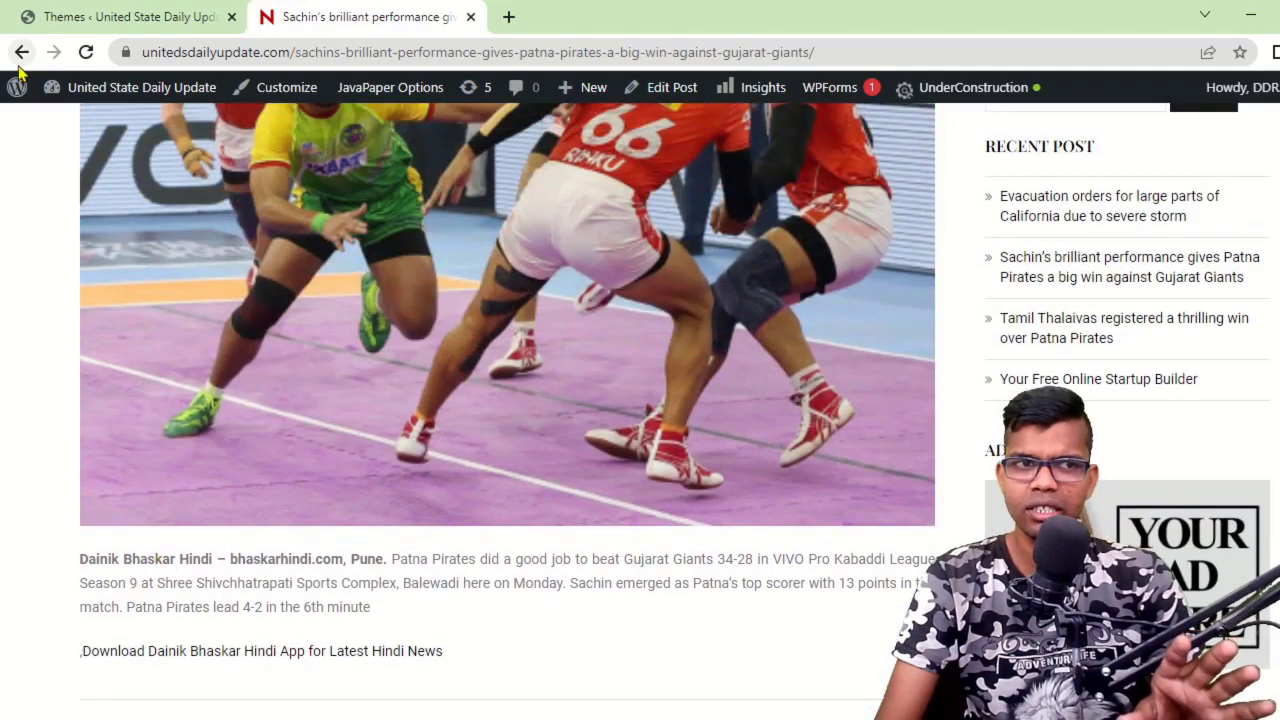
Go back to the front page, open the "Former Tennis Champion Barty" post, and read down to its related posts.
left_click(22, 52)
scroll(543, 471, "down", 5)
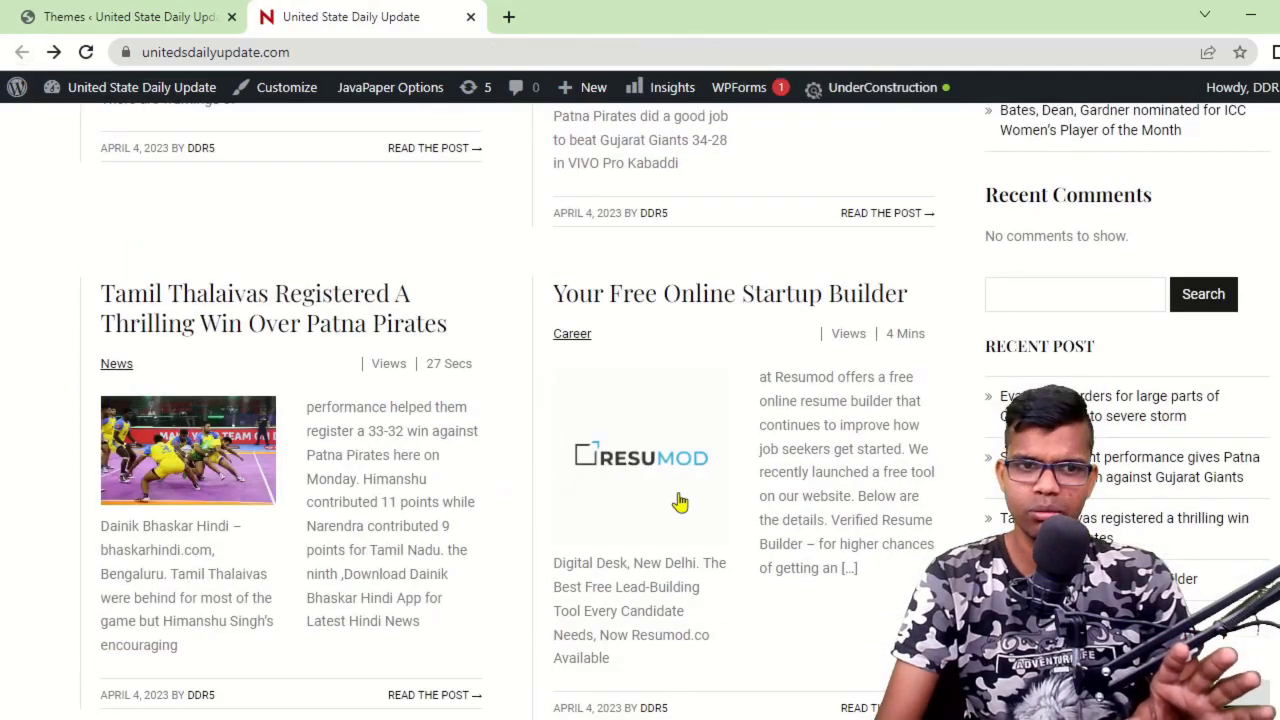
scroll(680, 502, "down", 7)
scroll(623, 409, "up", 2)
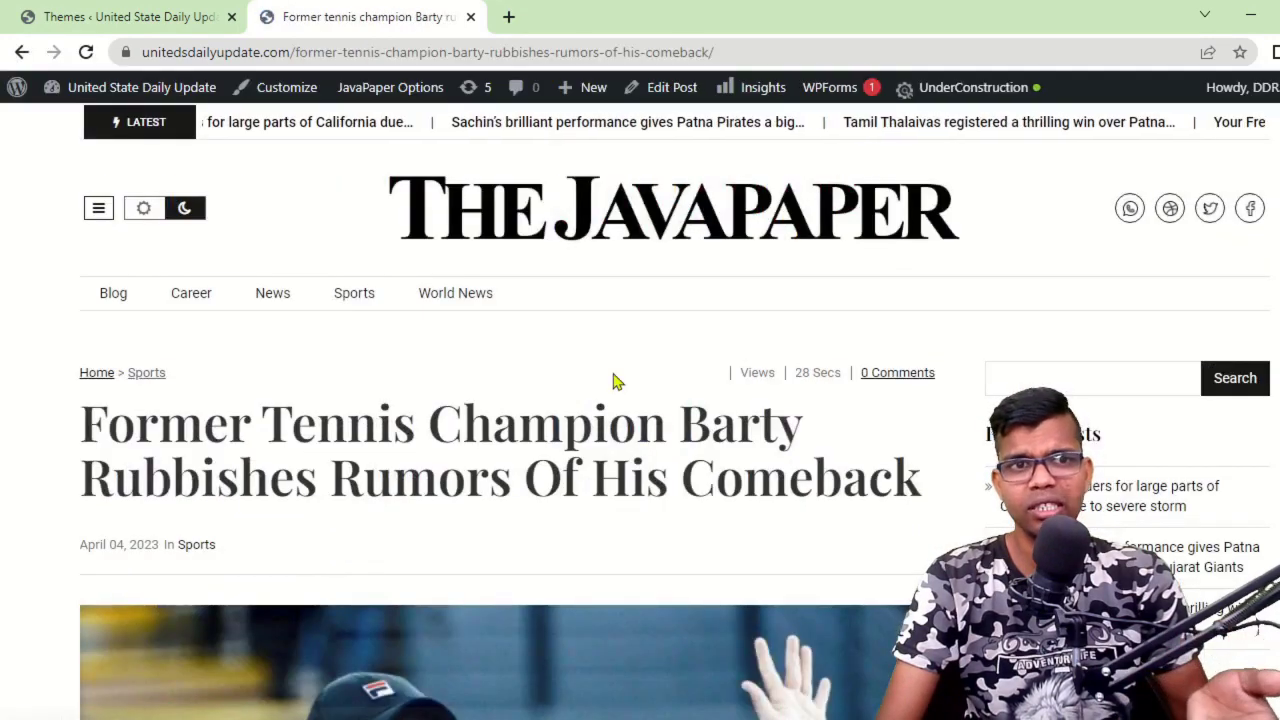
scroll(611, 380, "down", 5)
scroll(611, 380, "down", 5)
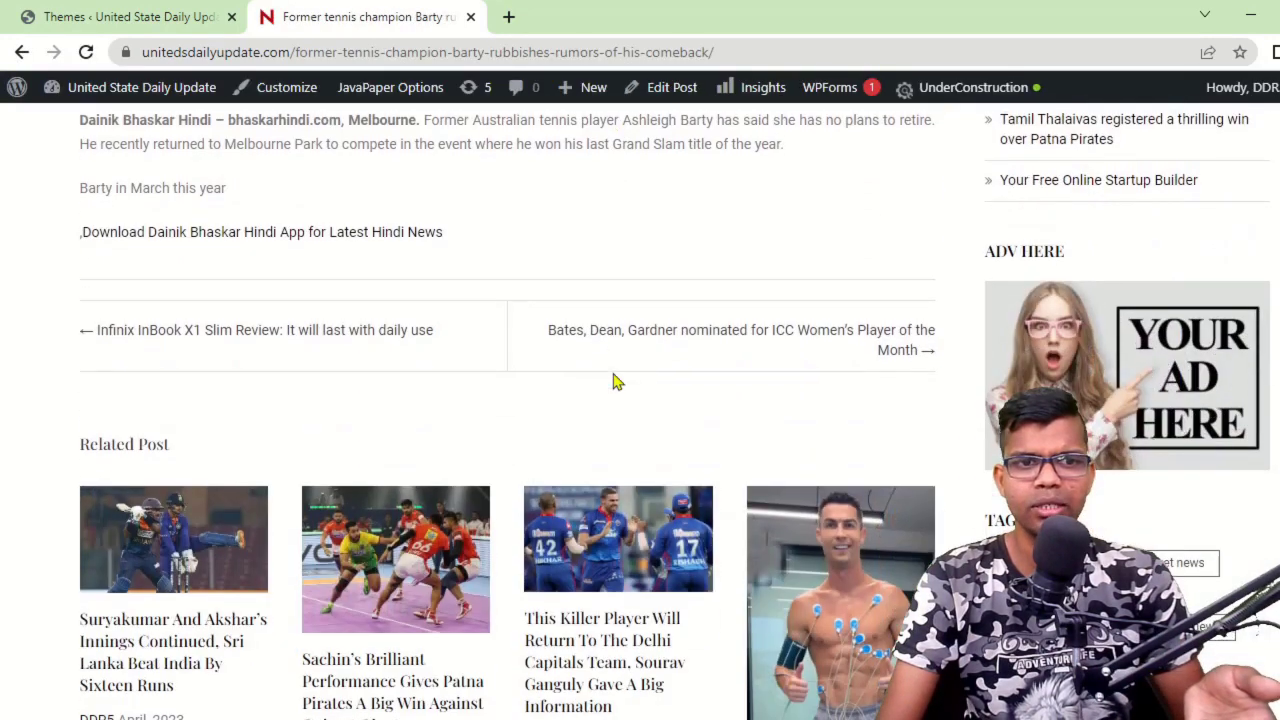
scroll(611, 380, "up", 3)
Return to the post listings, go to page 3, and open the post on Russia's neighboring country joining NATO to read its text.
left_click(22, 52)
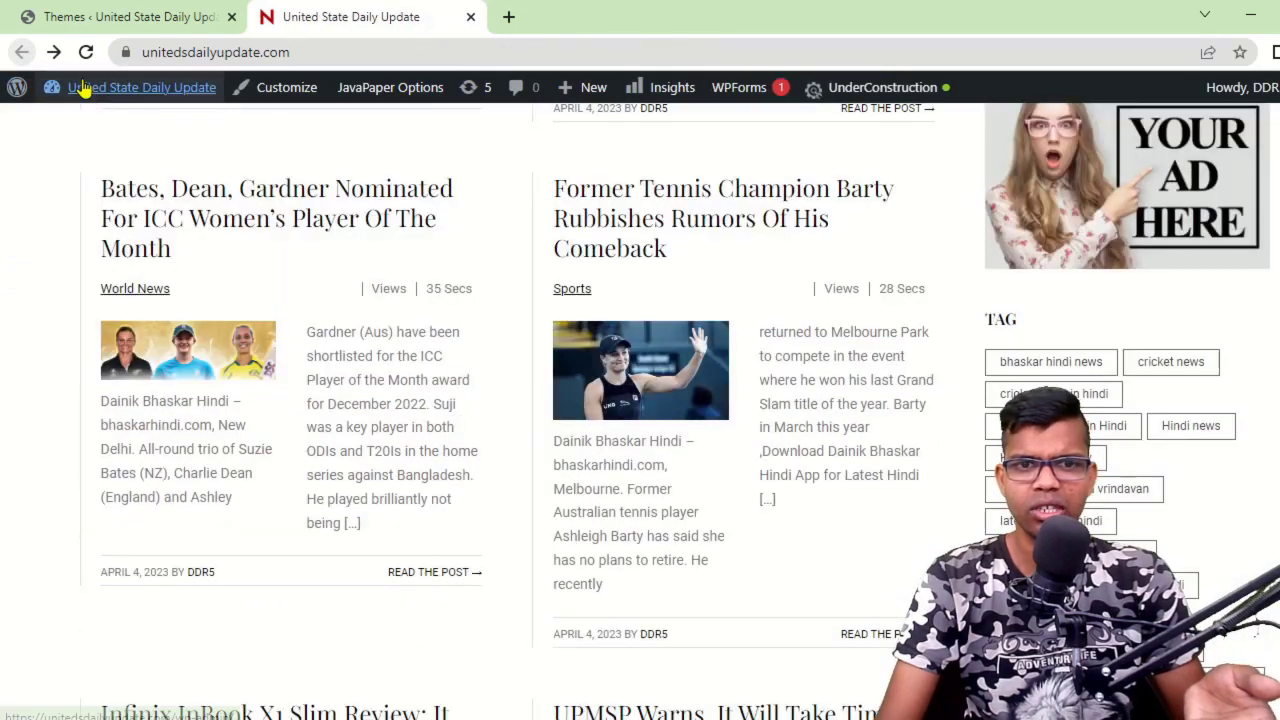
scroll(443, 380, "down", 8)
scroll(409, 380, "up", 2)
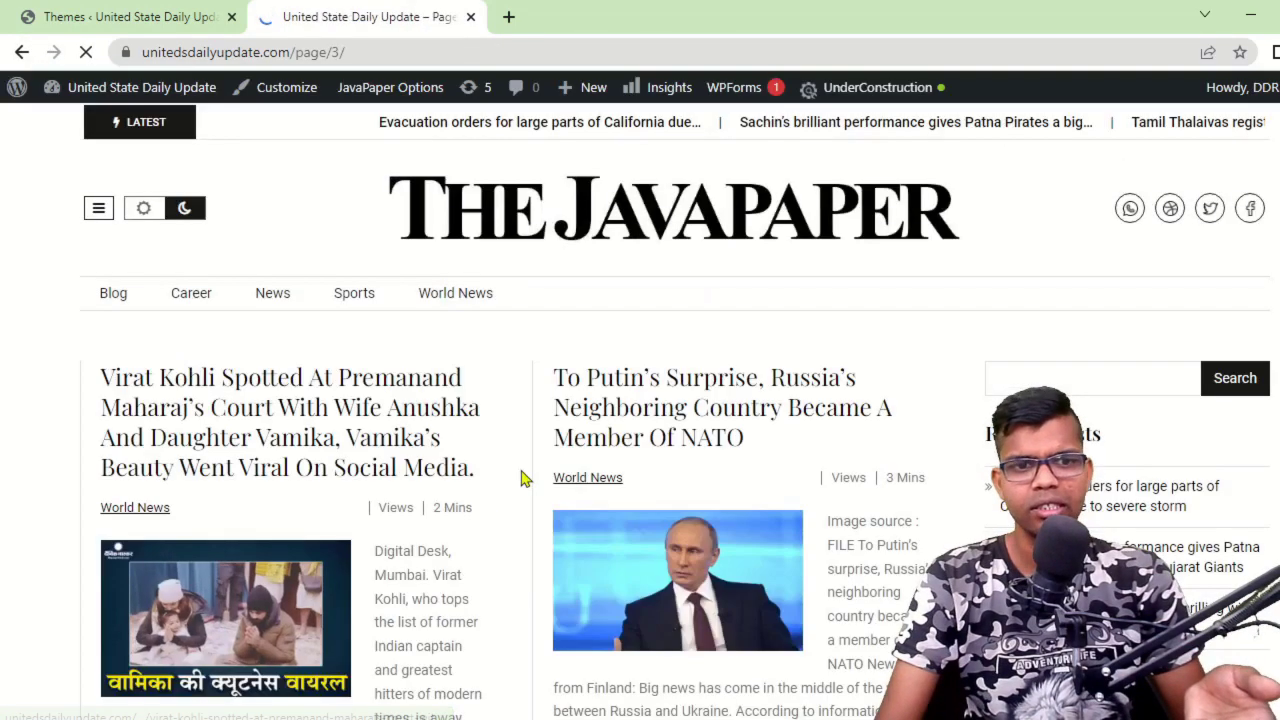
scroll(520, 478, "down", 2)
left_click(674, 206)
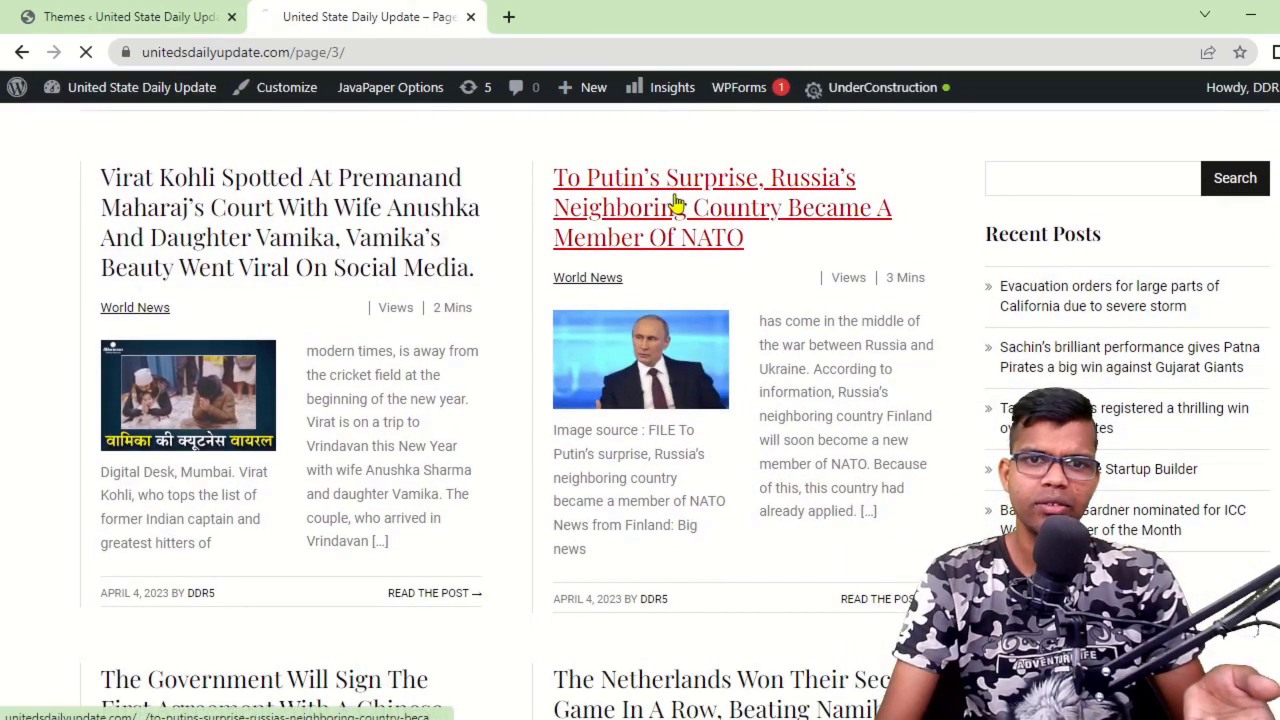
scroll(674, 337, "down", 15)
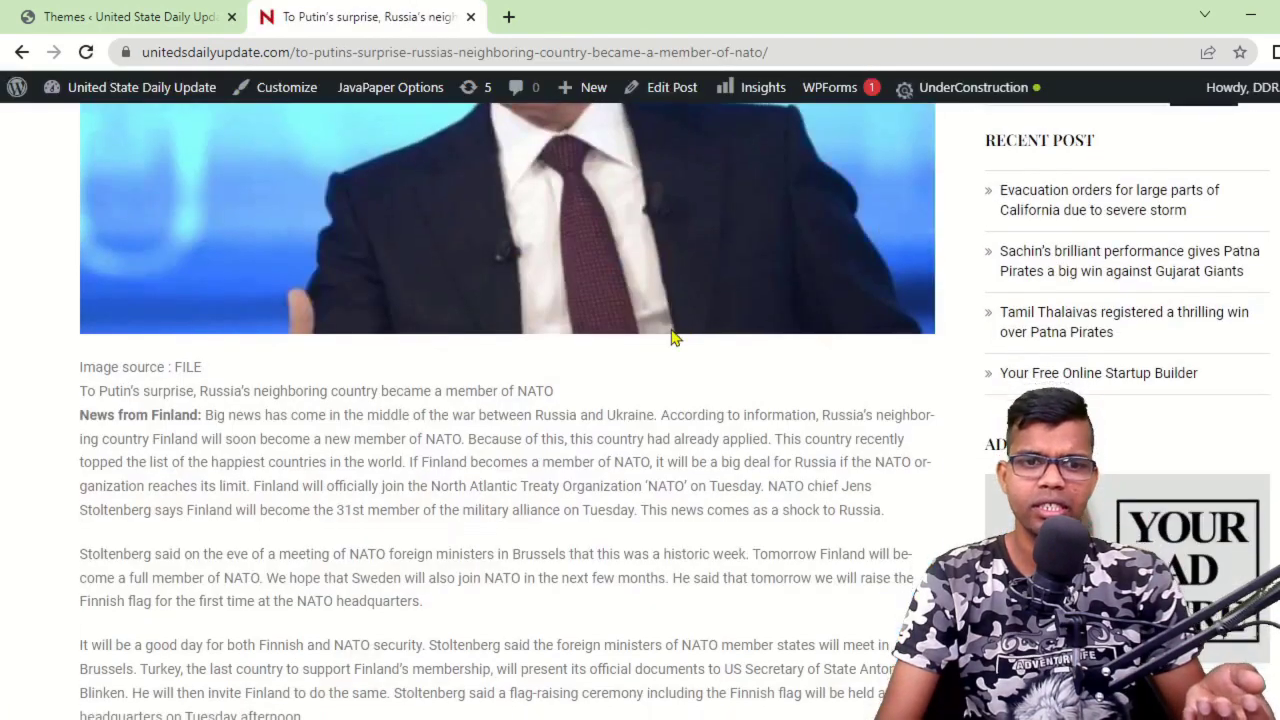
Examine the image and body text of the post about Russia's neighboring country joining NATO, highlighting a passage from its opening paragraphs.
scroll(672, 338, "up", 12)
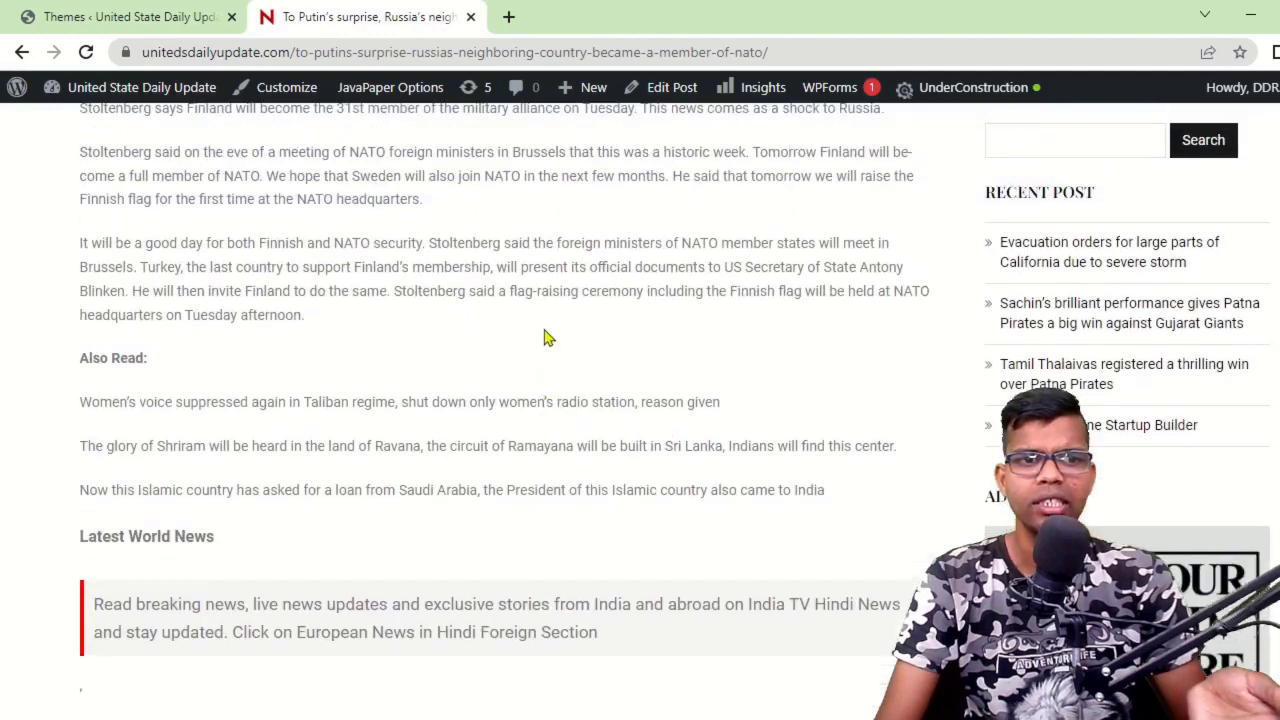
scroll(544, 329, "down", 4)
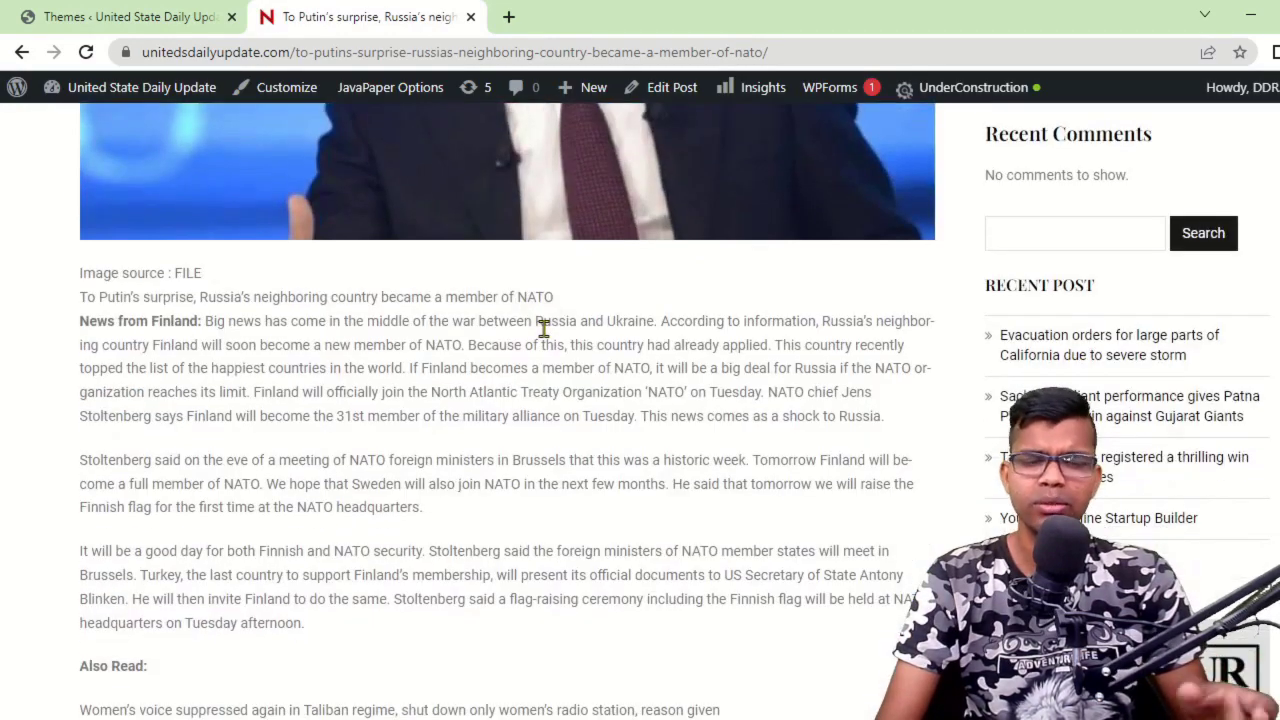
scroll(544, 329, "up", 4)
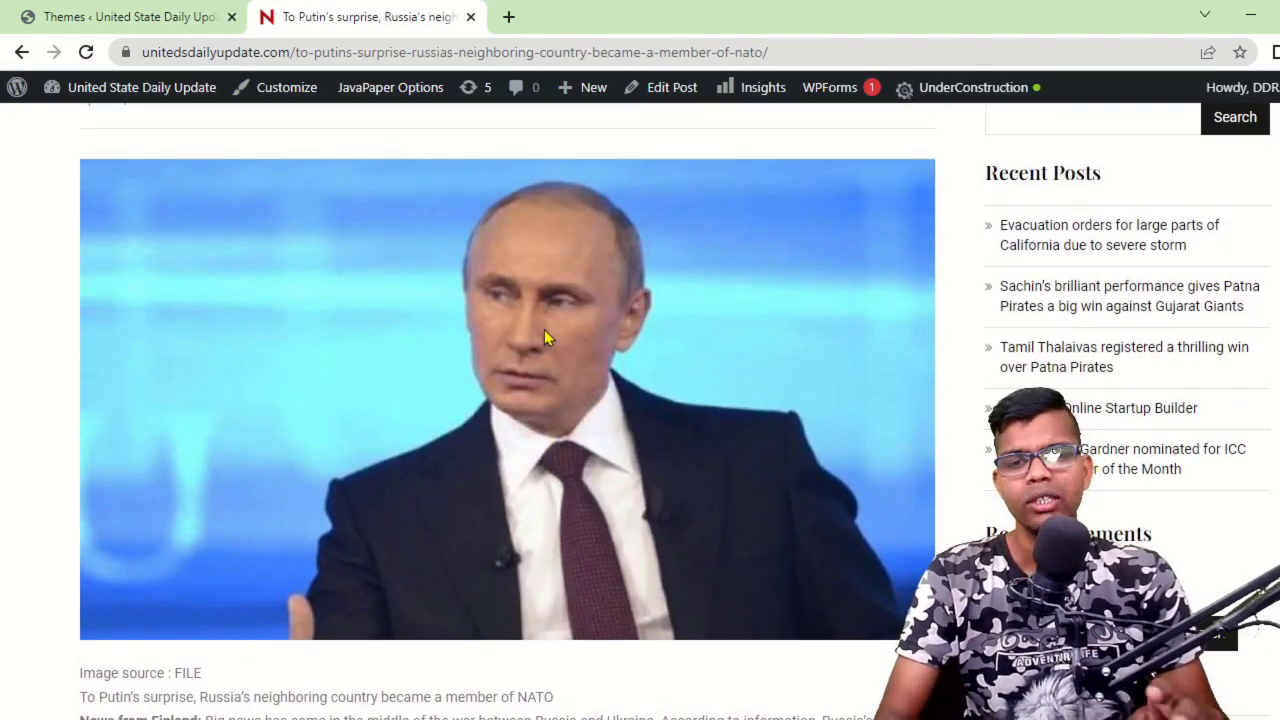
scroll(544, 337, "down", 7)
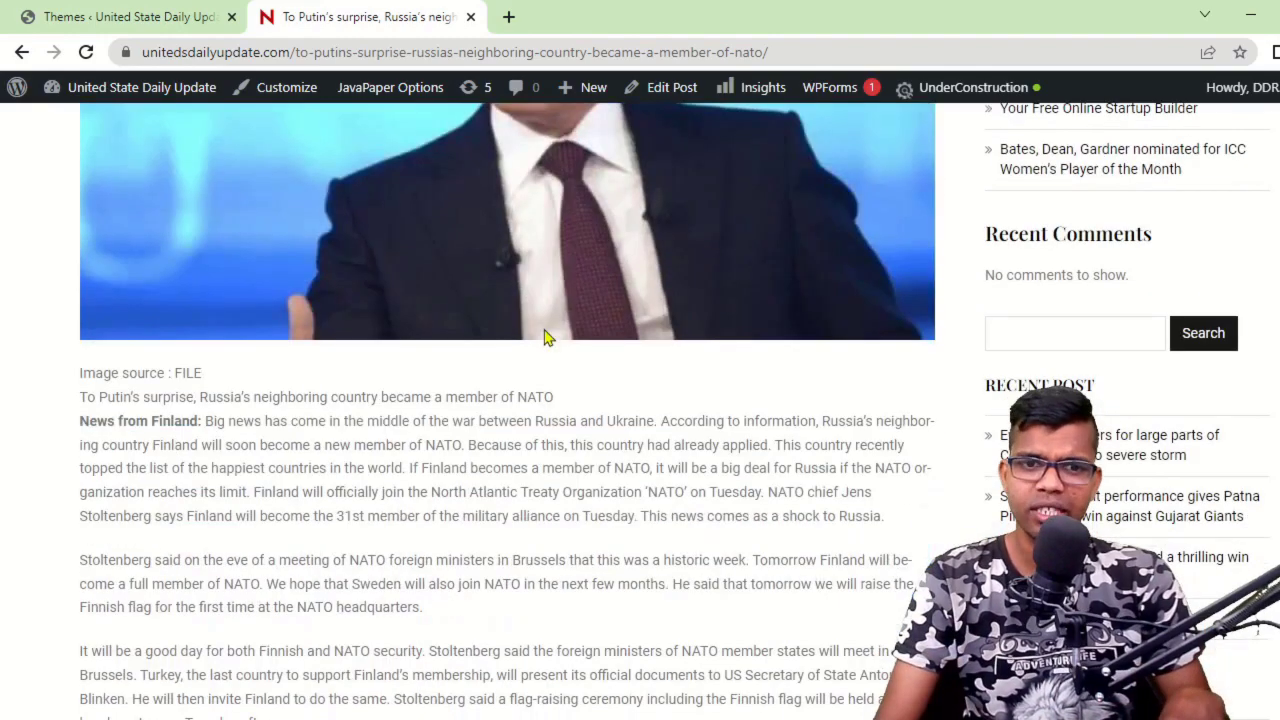
scroll(415, 350, "up", 2)
left_click_drag(199, 285, 575, 360)
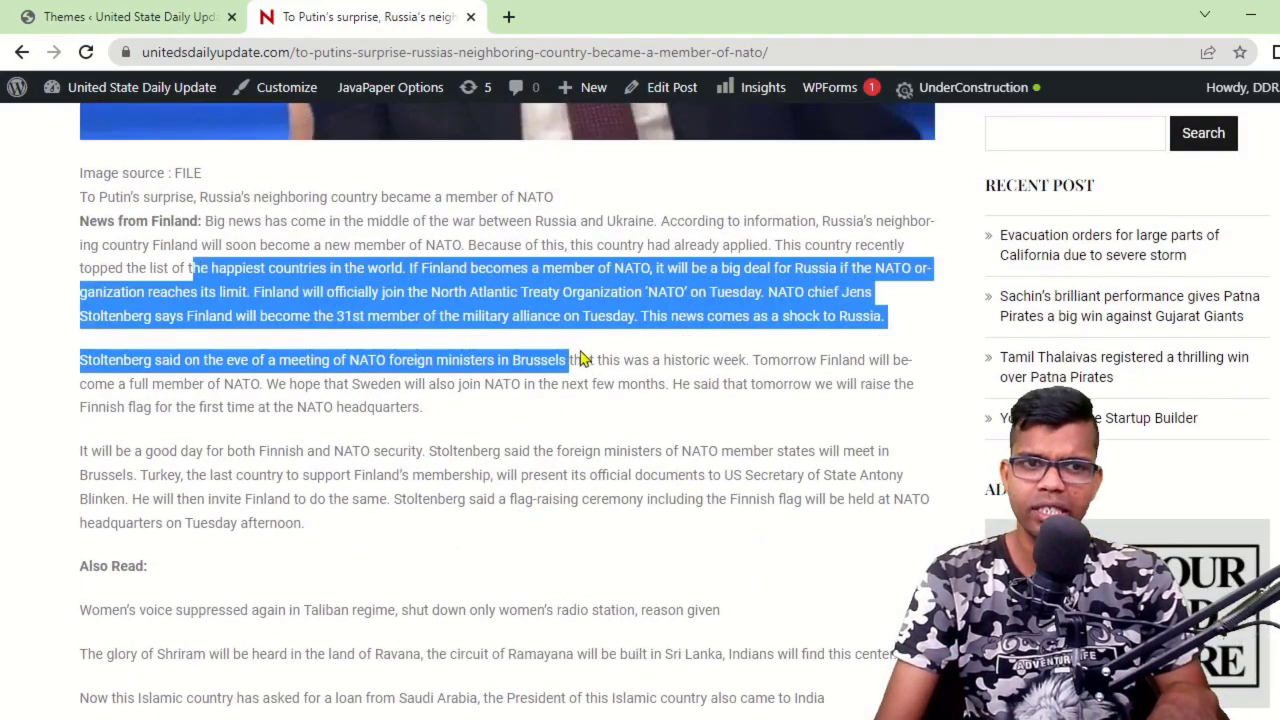
left_click(585, 360)
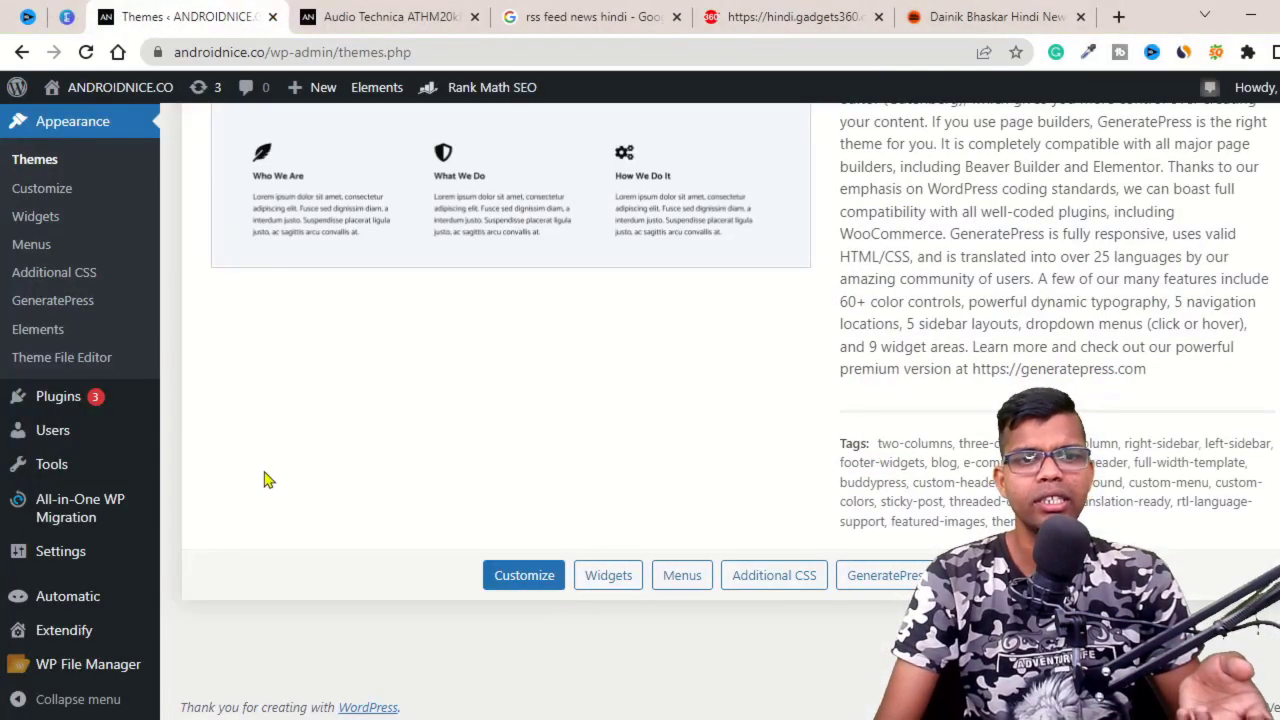
On the ANDROIDNICE.CO admin site, open the Automatic plugin's campaign list and open the "blog" campaign for editing.
scroll(230, 475, "up", 4)
scroll(200, 470, "down", 3)
mouse_move(70, 525)
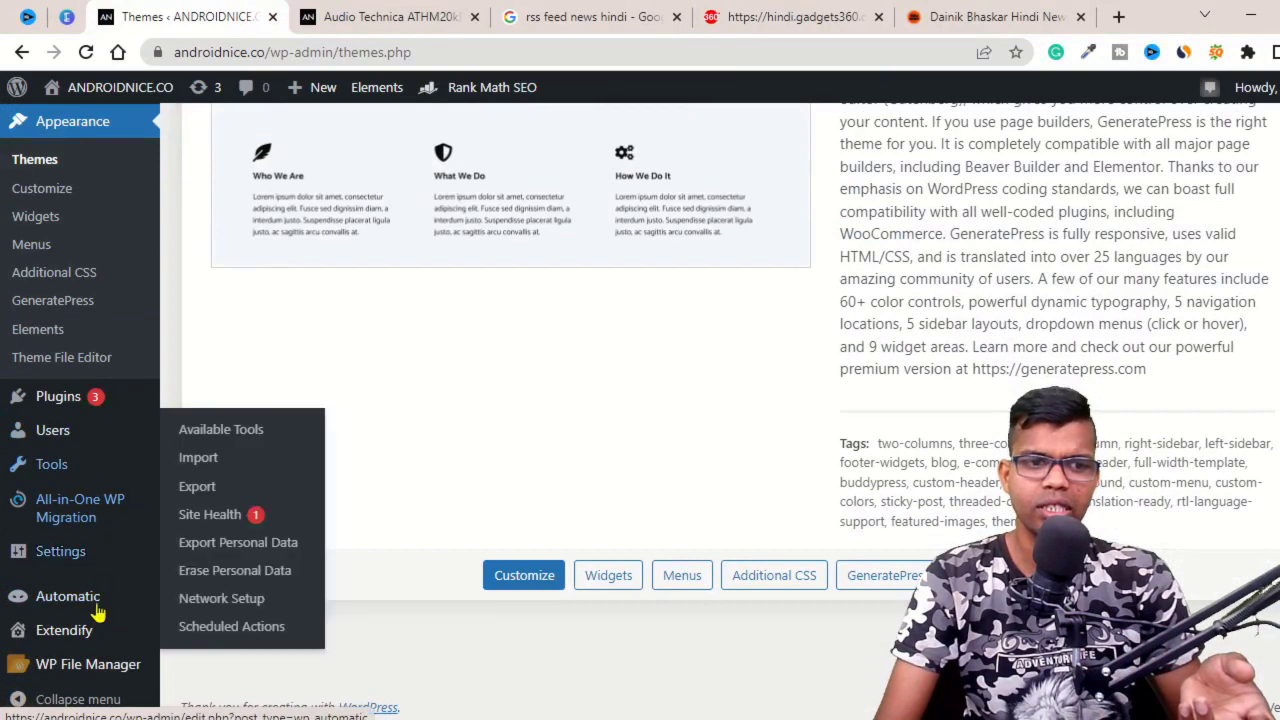
mouse_move(80, 600)
left_click(225, 553)
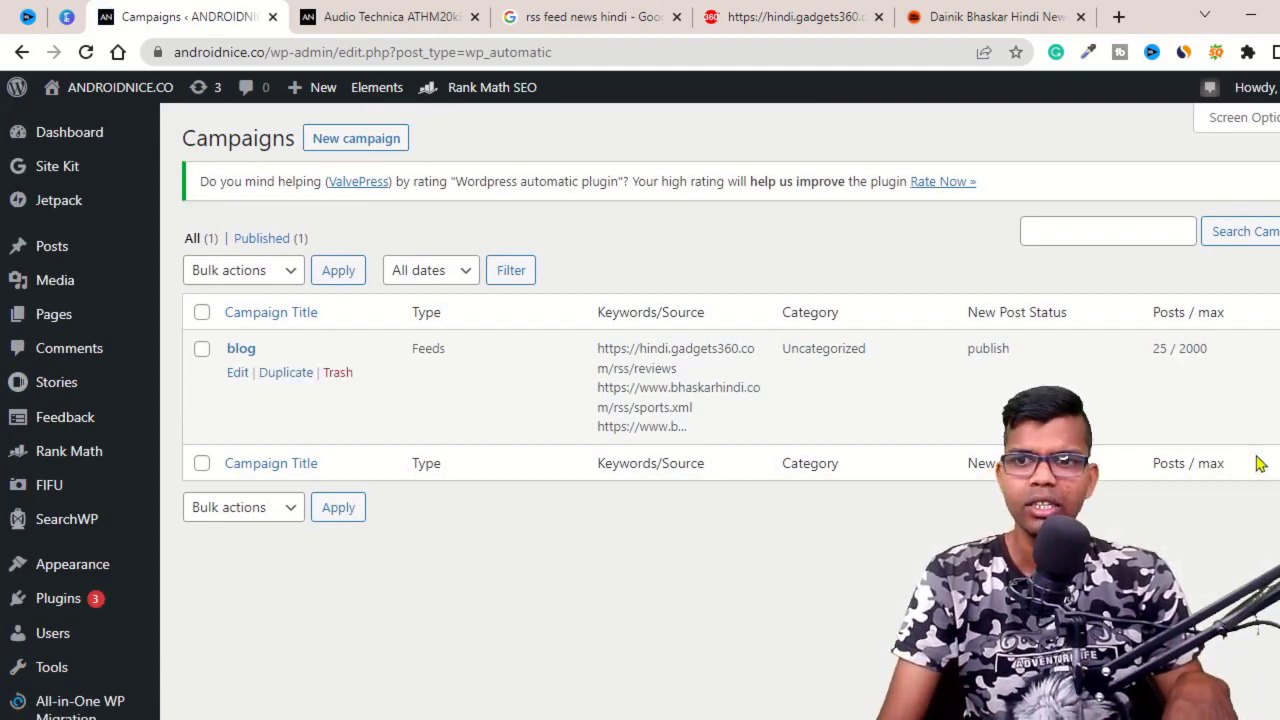
left_click(237, 373)
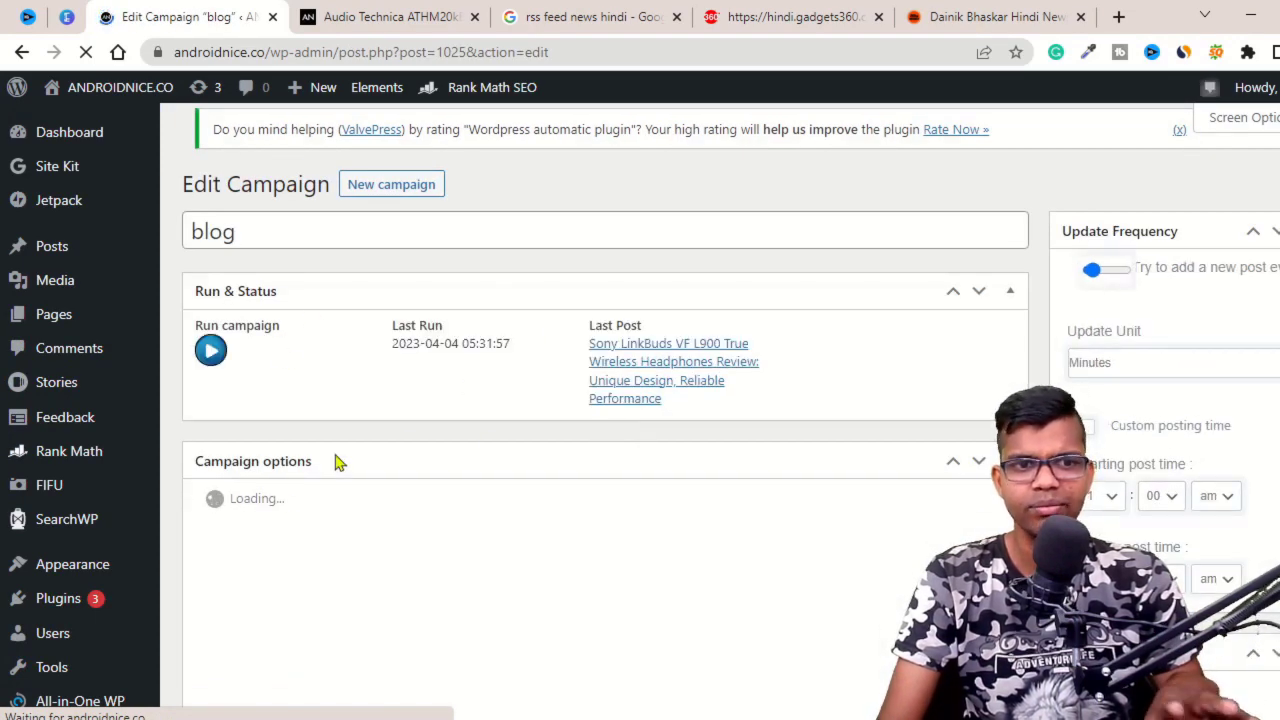
Examine the "blog" campaign's post limit, feed links, extraction methods and posting options.
scroll(463, 434, "down", 3)
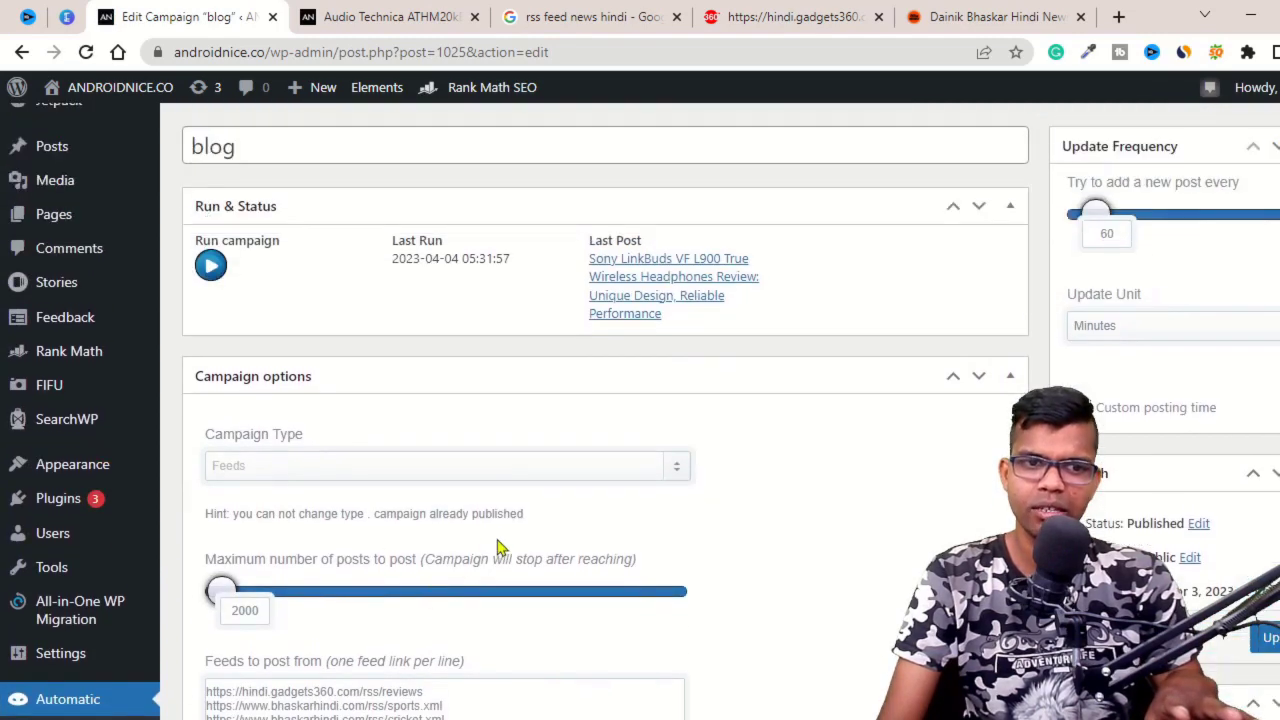
scroll(797, 537, "down", 10)
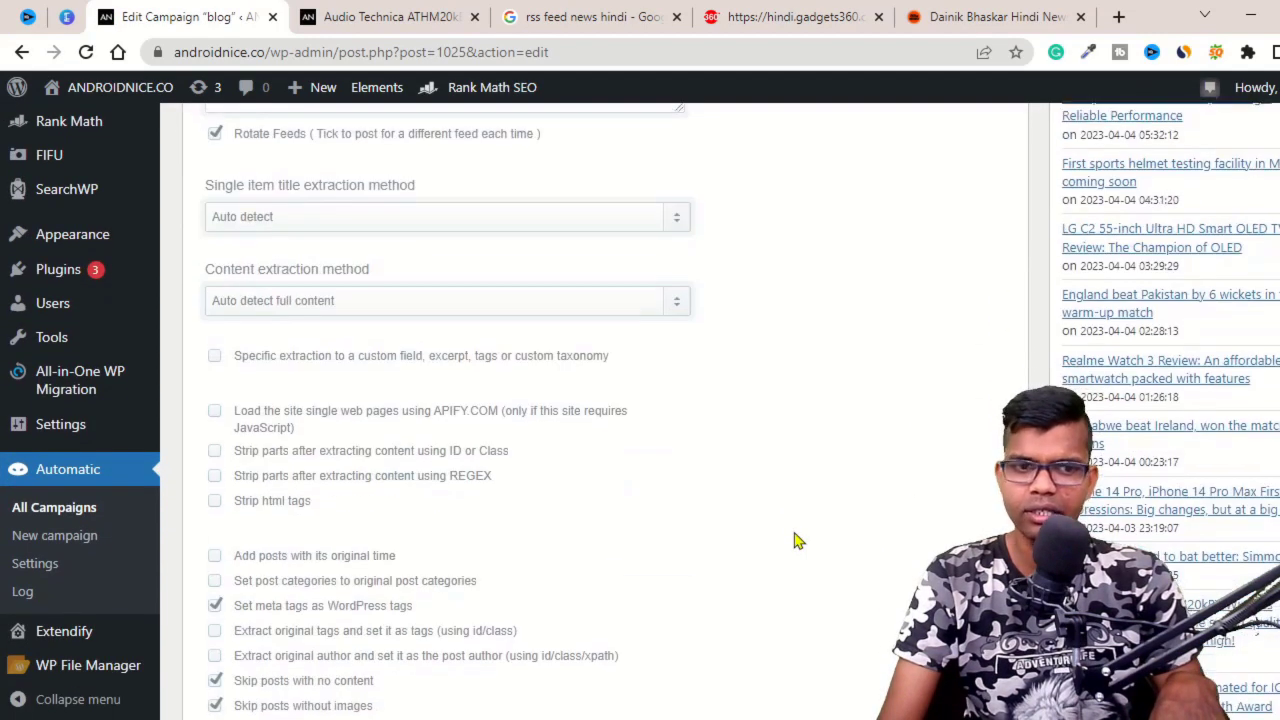
scroll(723, 520, "up", 7)
scroll(650, 548, "down", 5)
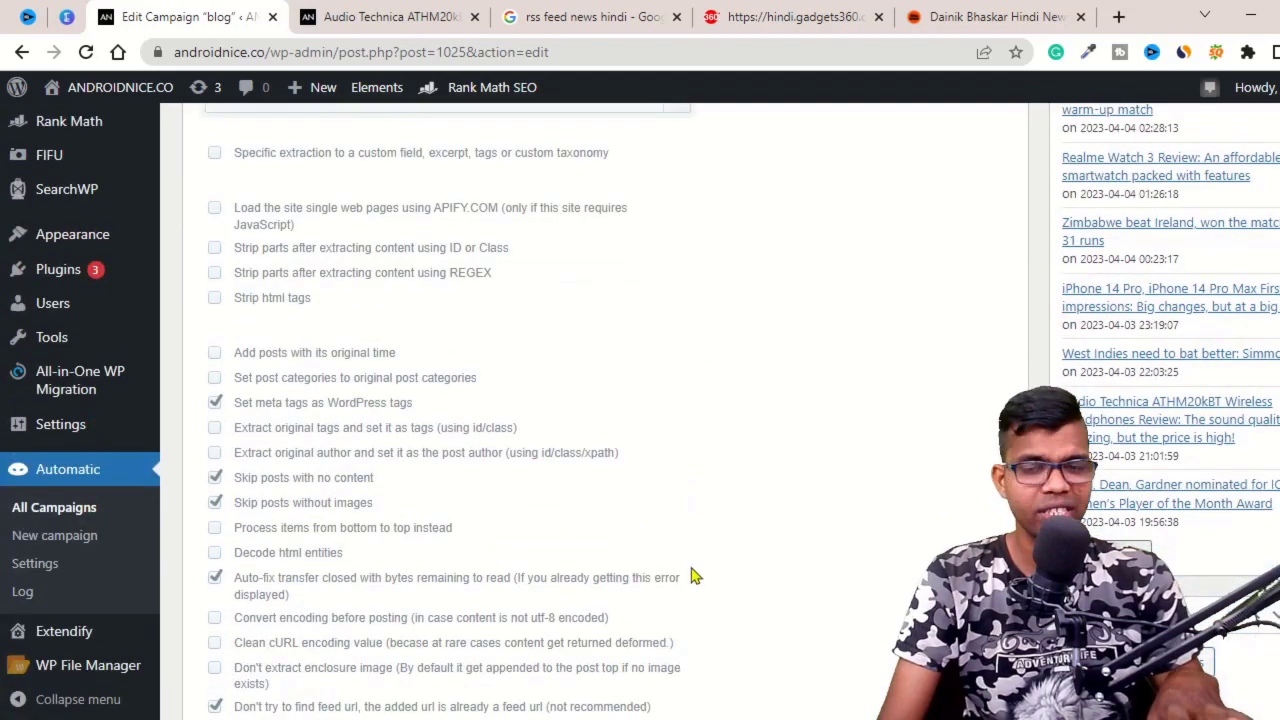
scroll(693, 573, "up", 6)
scroll(695, 572, "up", 1)
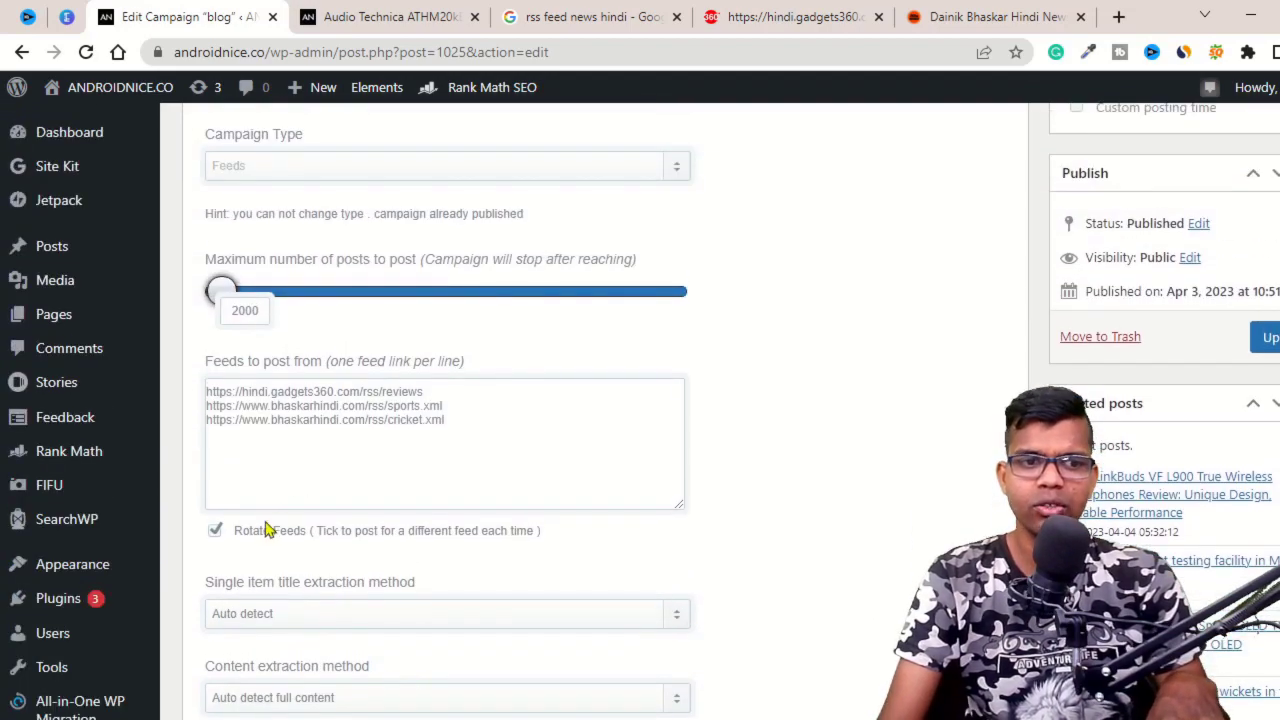
Open the form for uploading a new plugin, look through the ZIP files in Downloads, and cancel the file selection.
mouse_move(62, 598)
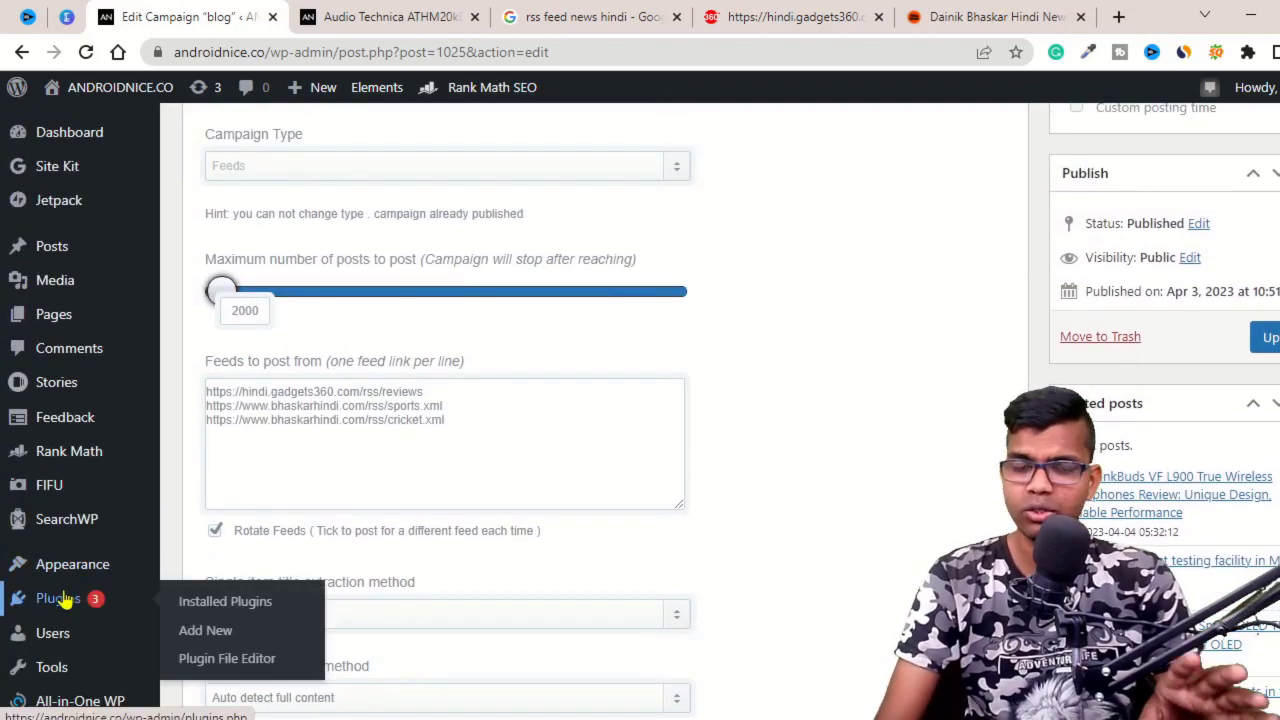
left_click(217, 634)
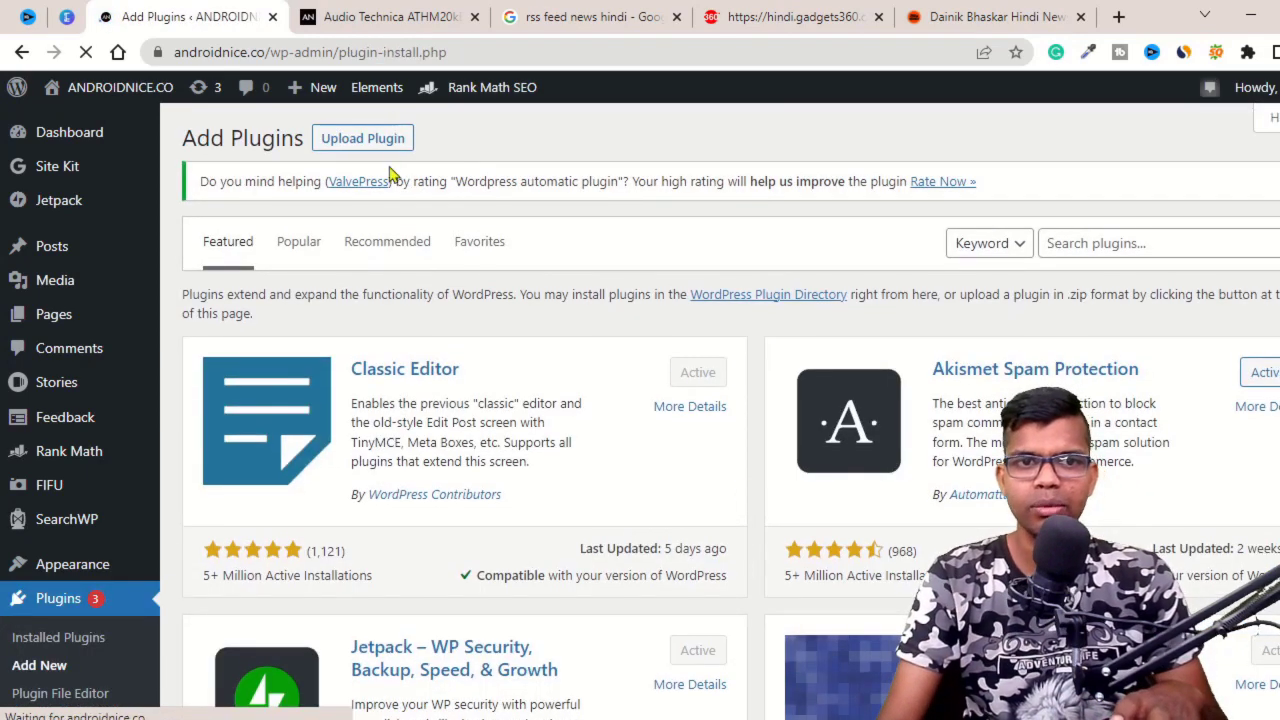
left_click(400, 137)
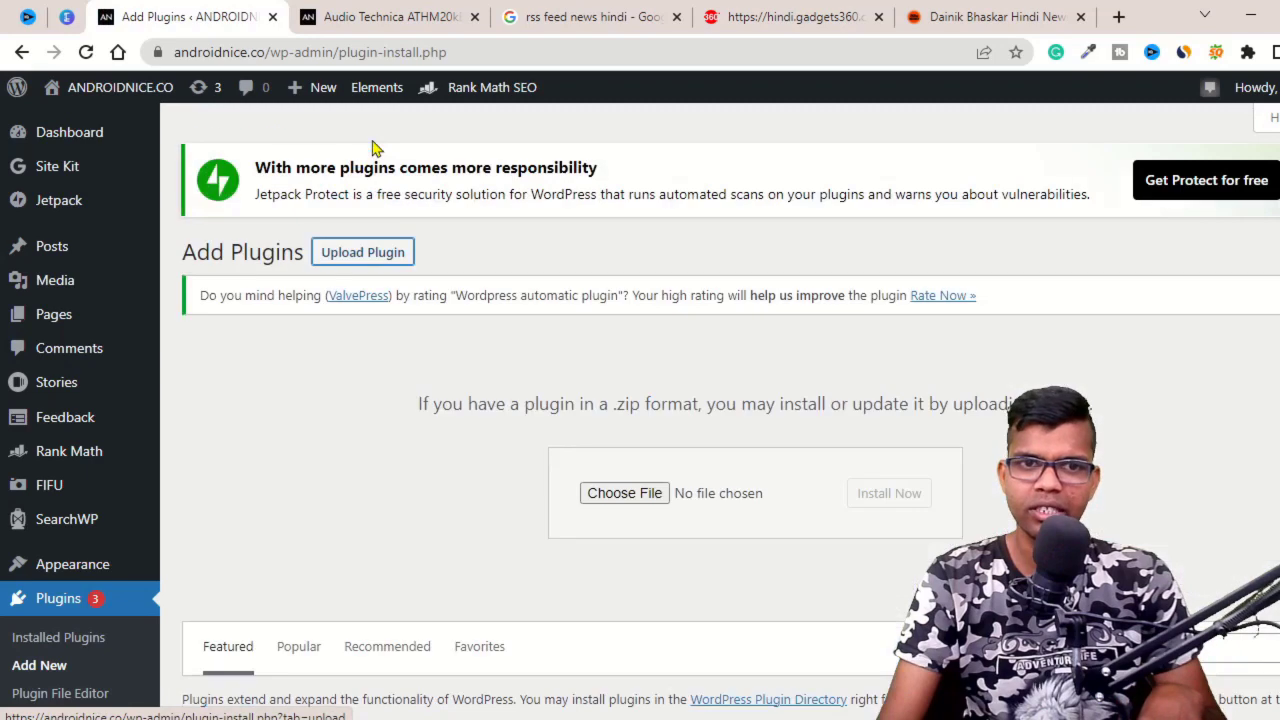
left_click(626, 493)
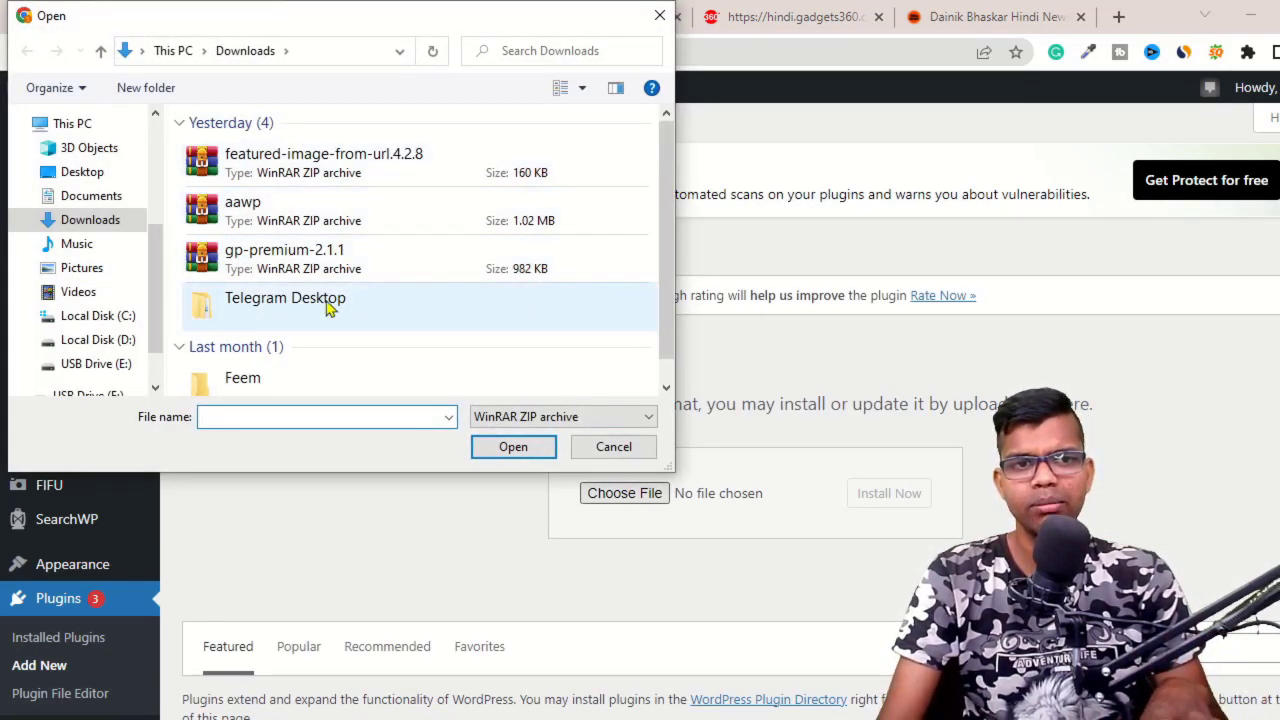
left_click(610, 449)
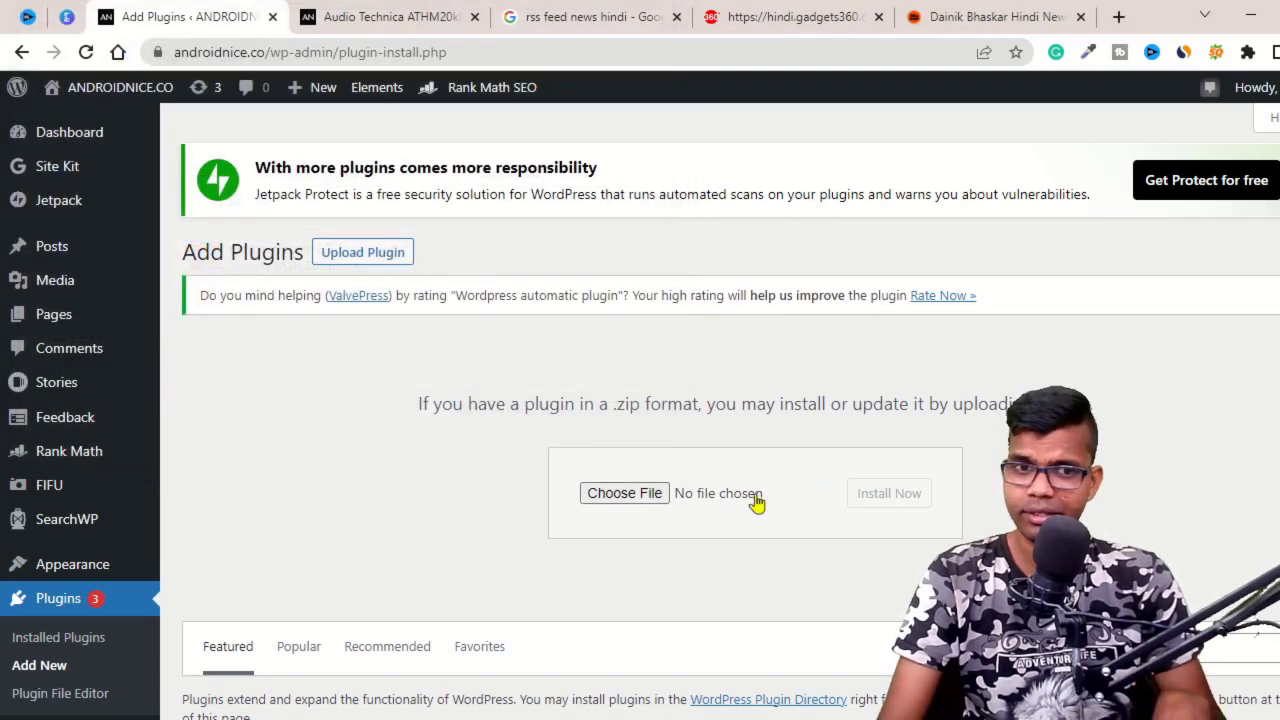
scroll(600, 497, "down", 2)
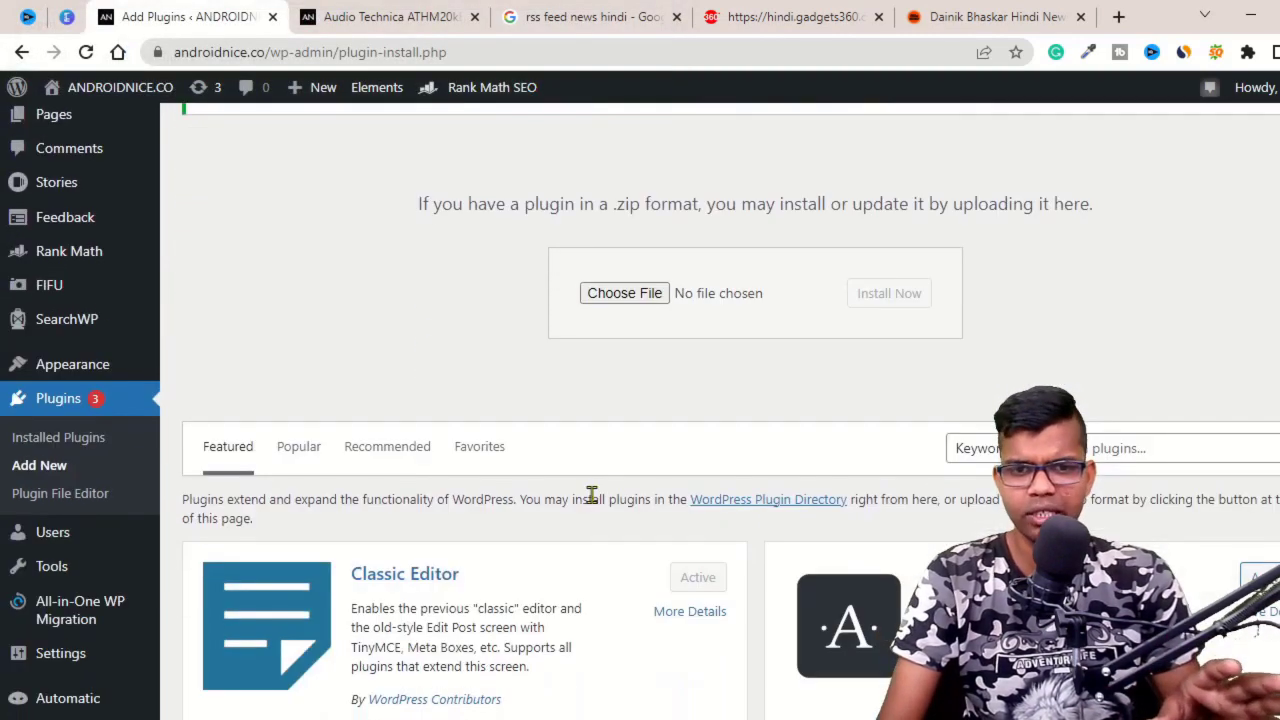
scroll(520, 497, "up", 2)
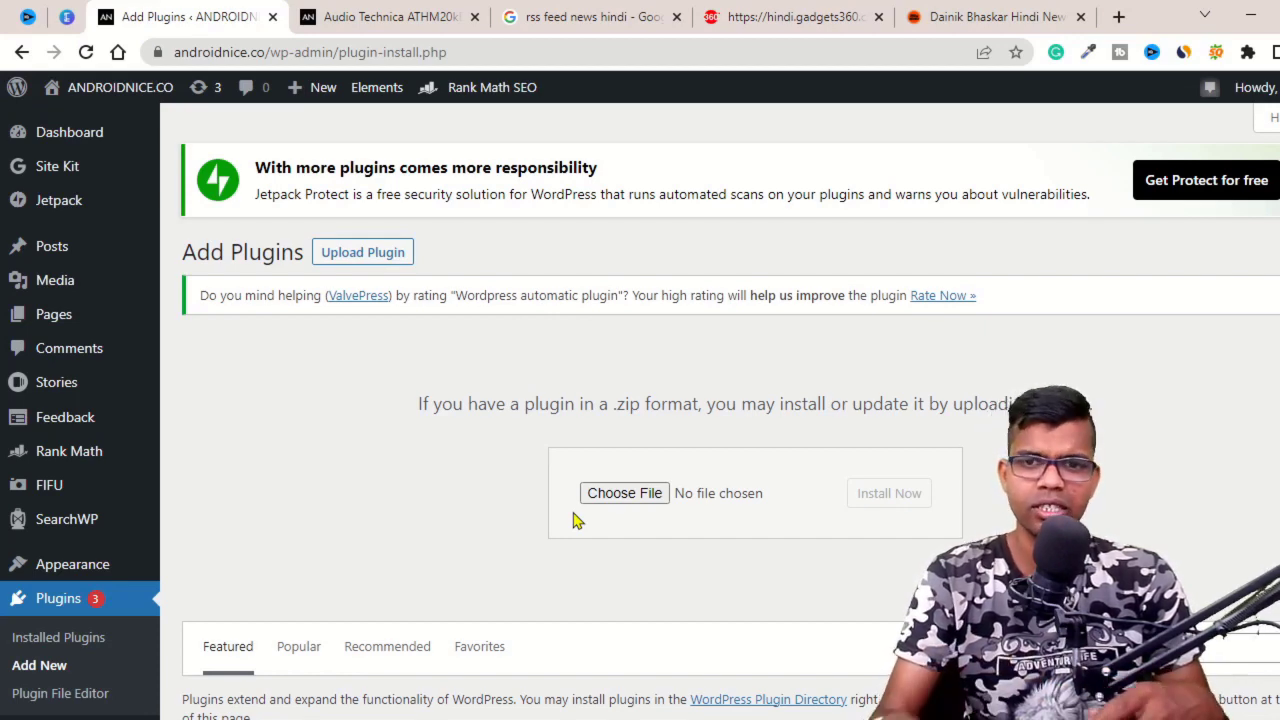
scroll(69, 437, "down", 2)
scroll(69, 437, "up", 2)
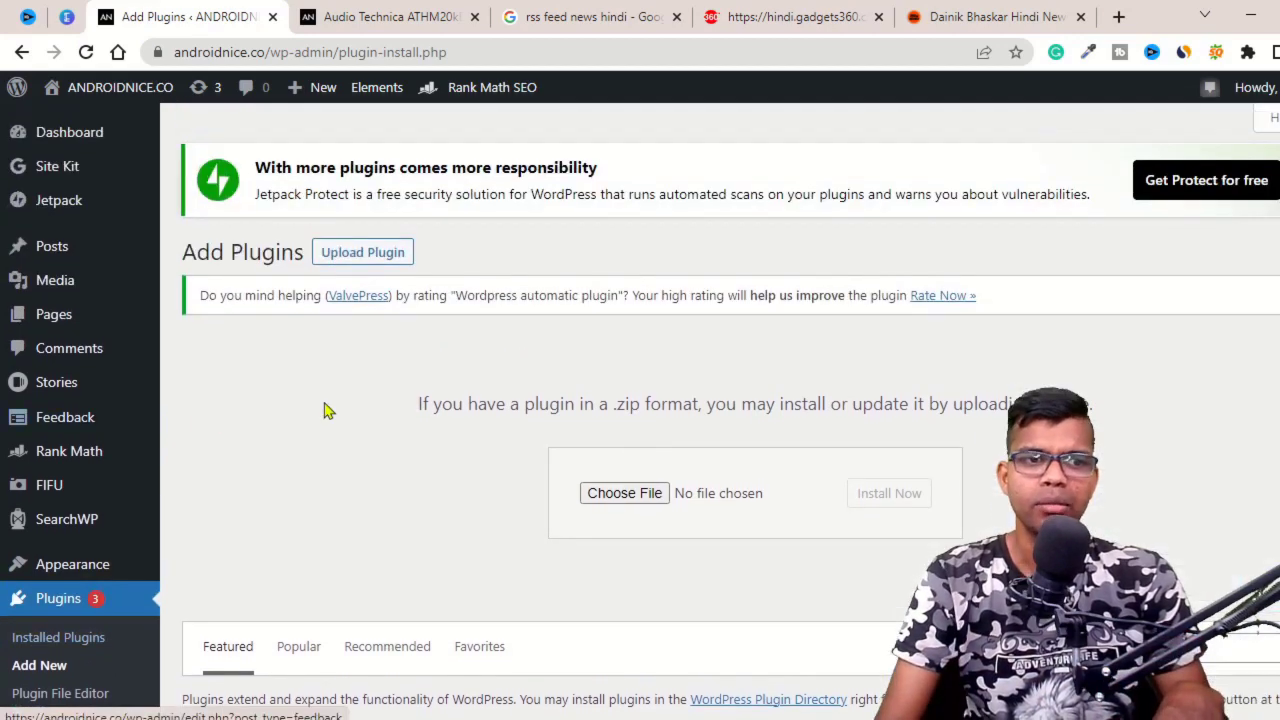
scroll(366, 451, "down", 3)
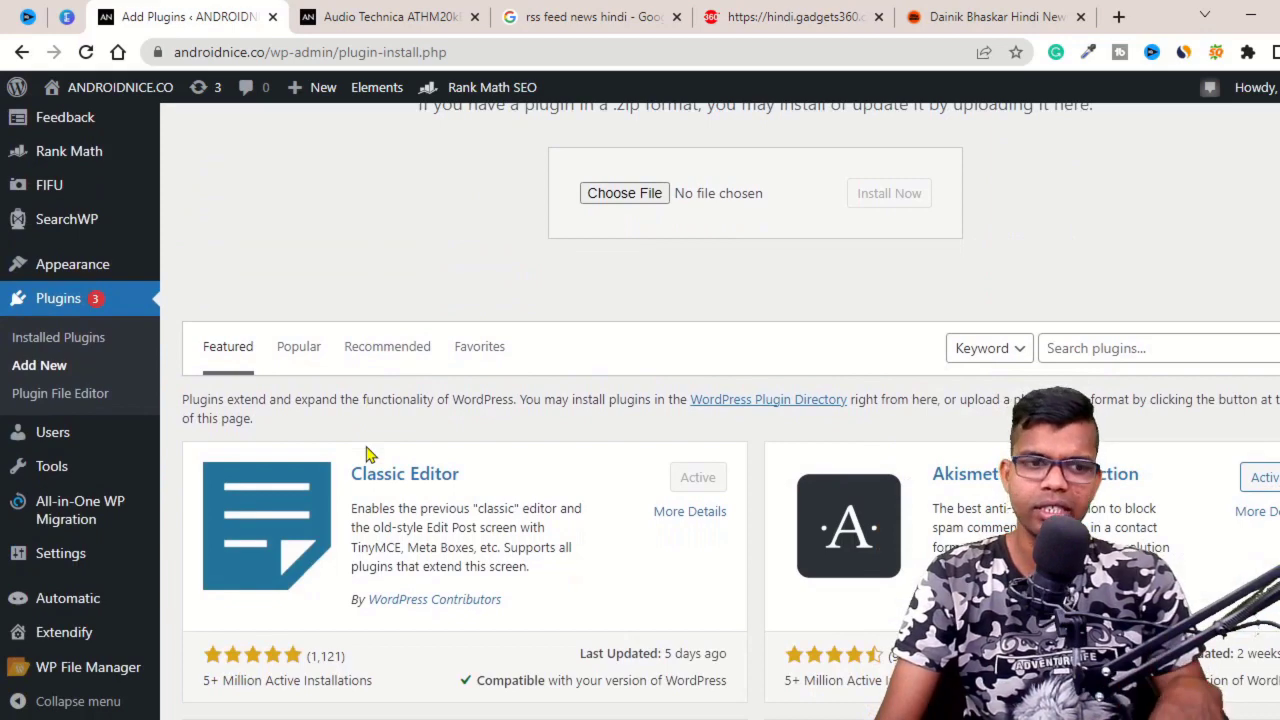
scroll(370, 455, "down", 3)
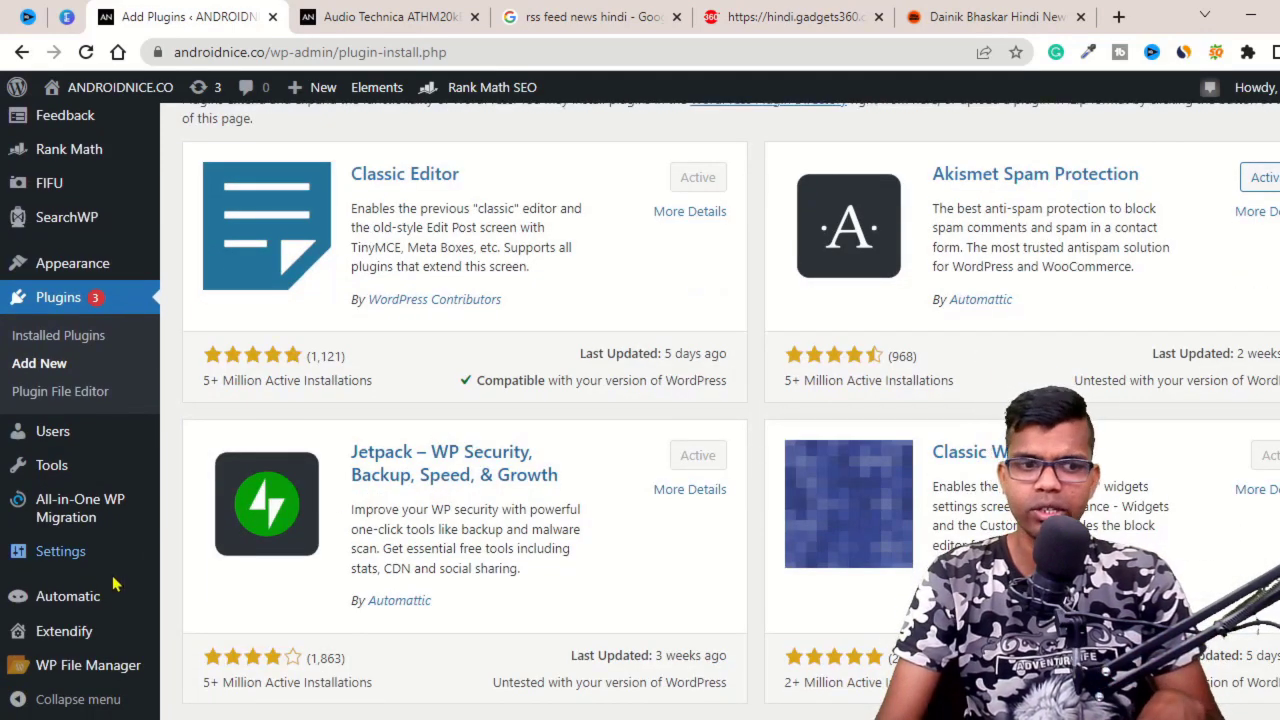
mouse_move(113, 590)
left_click(261, 592)
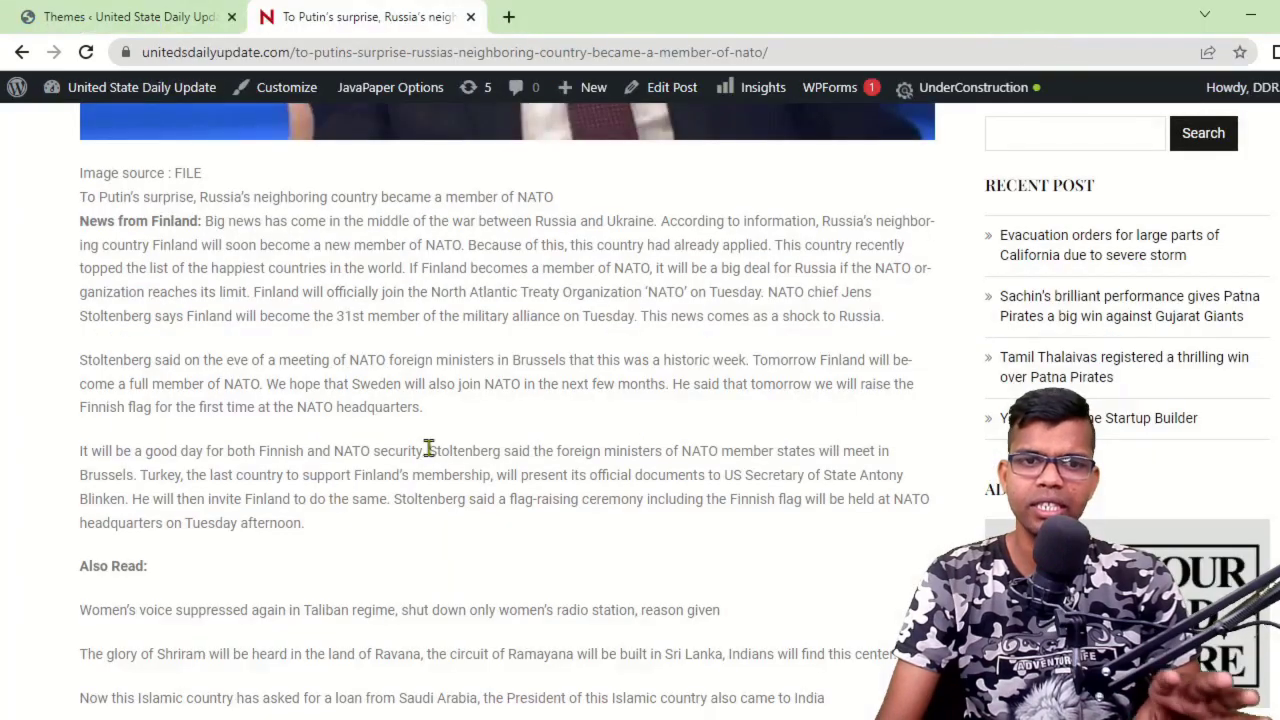
On the United State Daily Update admin site, open the Automatic campaign list and review the Career, Sports, World news and Mix News campaigns.
scroll(429, 449, "up", 4)
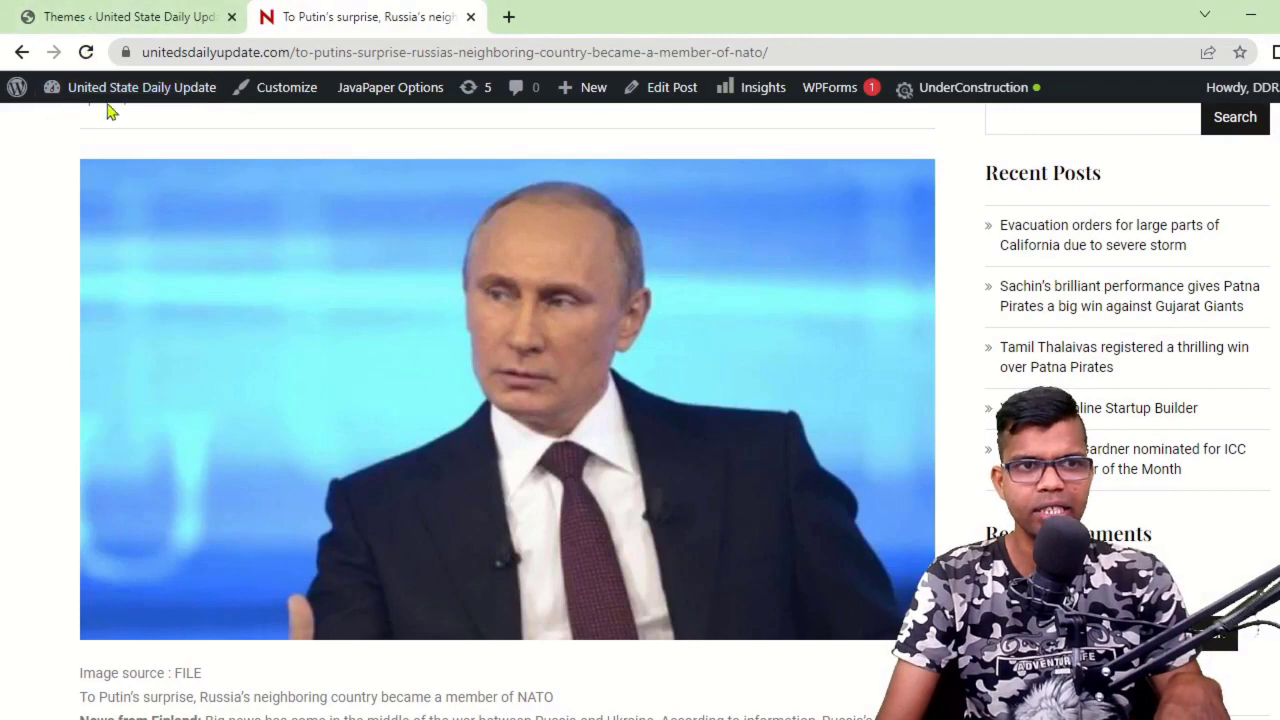
left_click(91, 12)
scroll(470, 575, "down", 5)
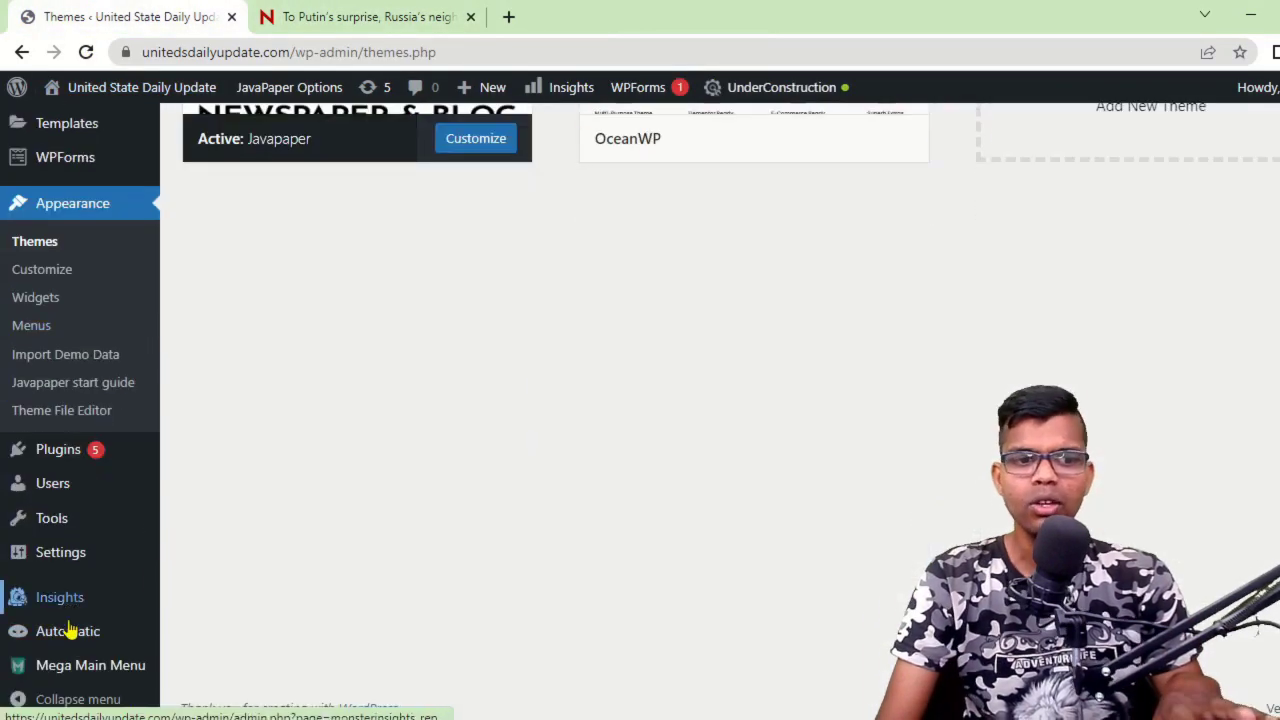
left_click(72, 641)
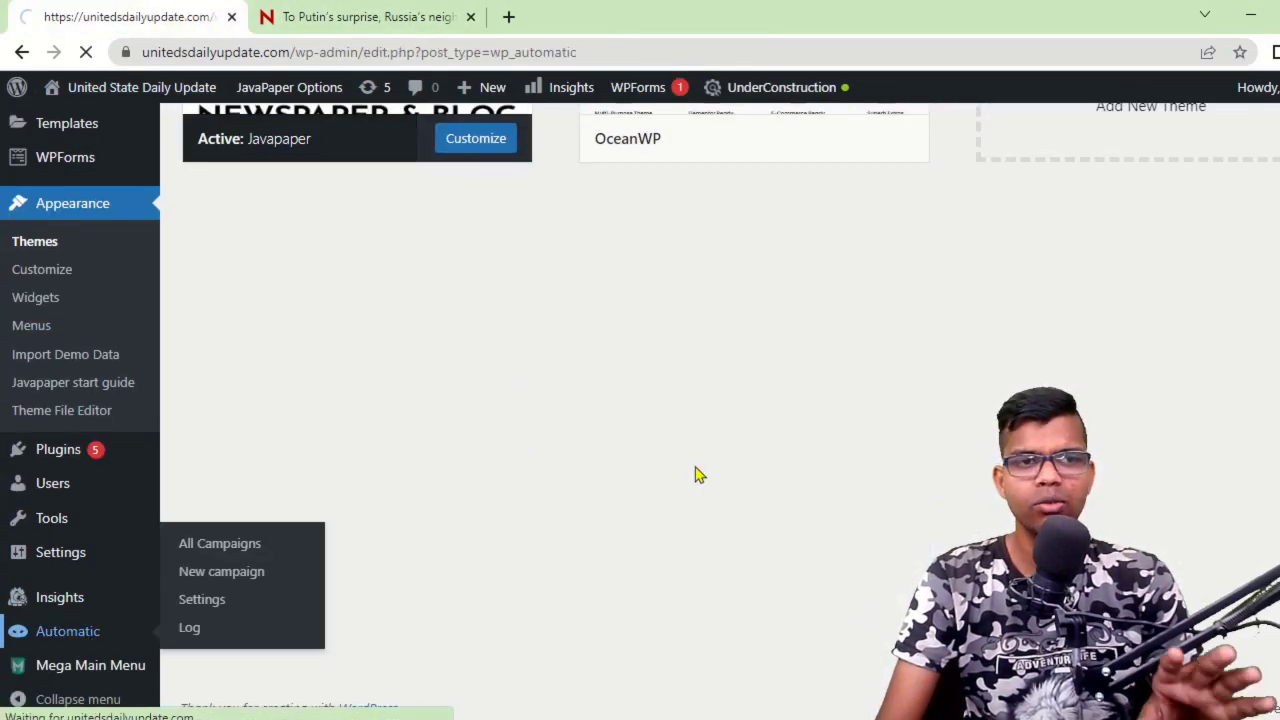
scroll(487, 443, "down", 1)
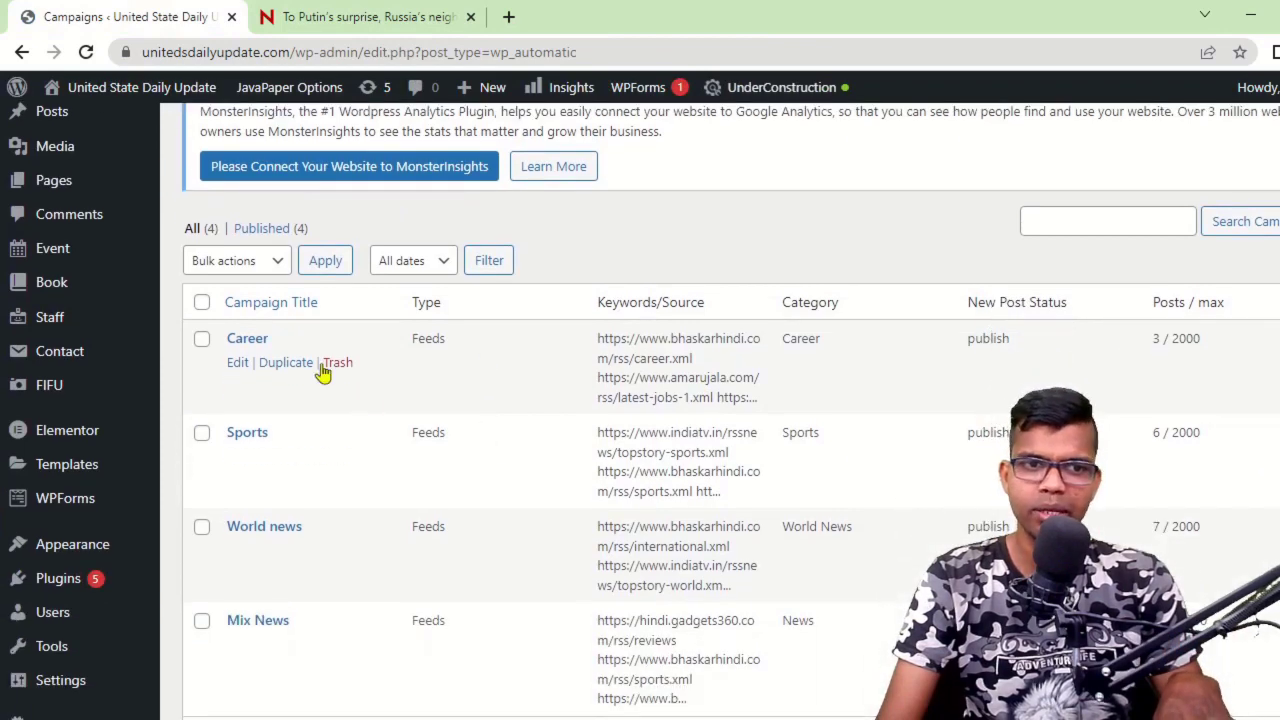
scroll(540, 390, "down", 2)
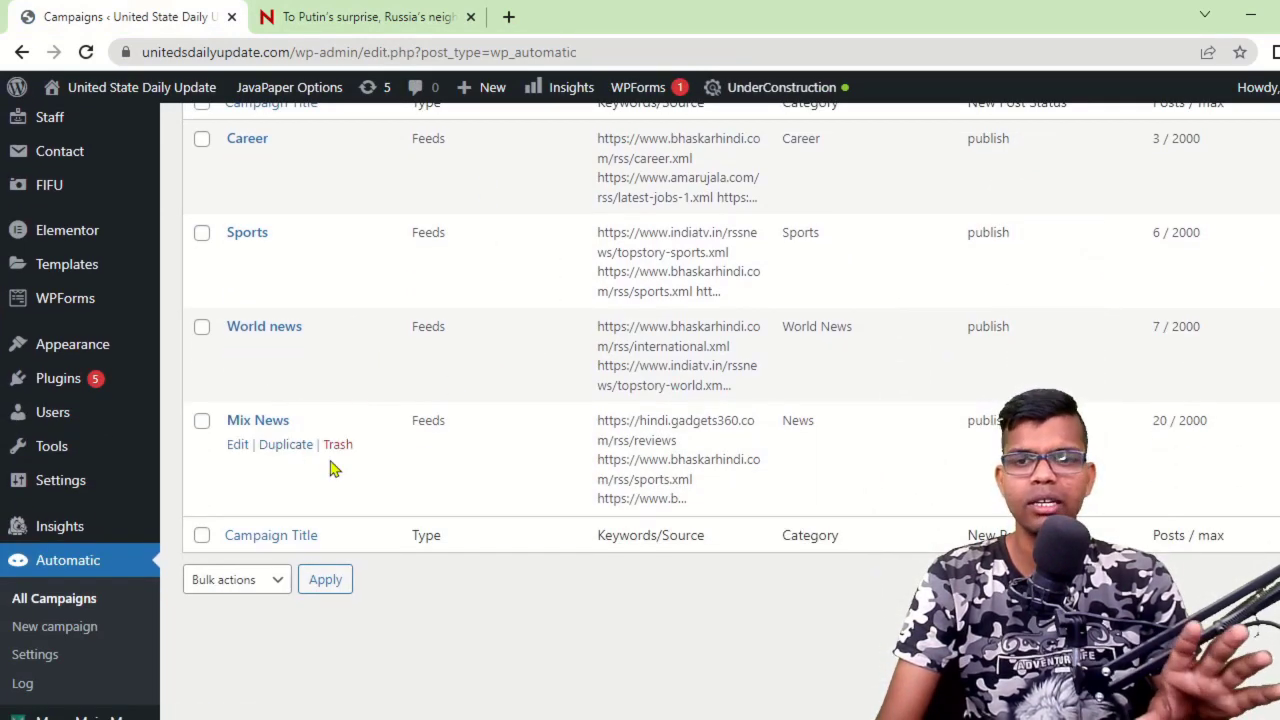
scroll(421, 472, "up", 3)
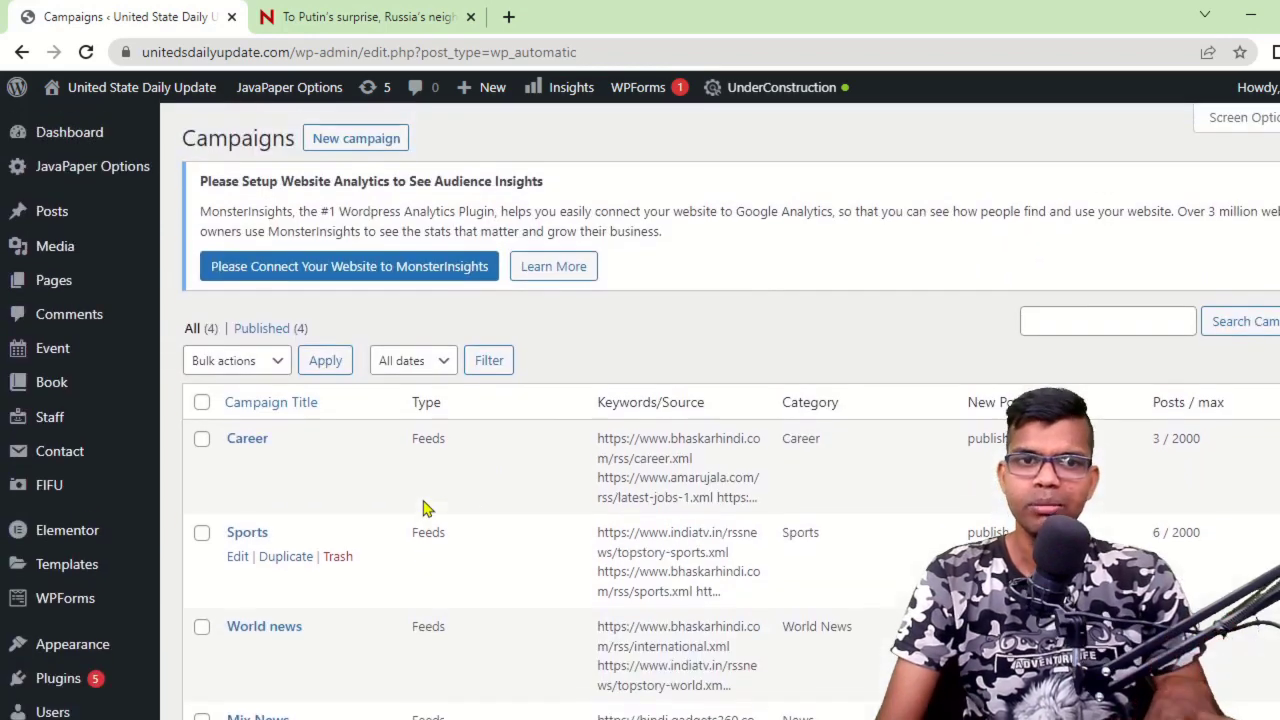
Return to the public United State Daily Update site, open its front page, and look over the latest posts and their categories.
left_click(360, 16)
scroll(546, 394, "up", 5)
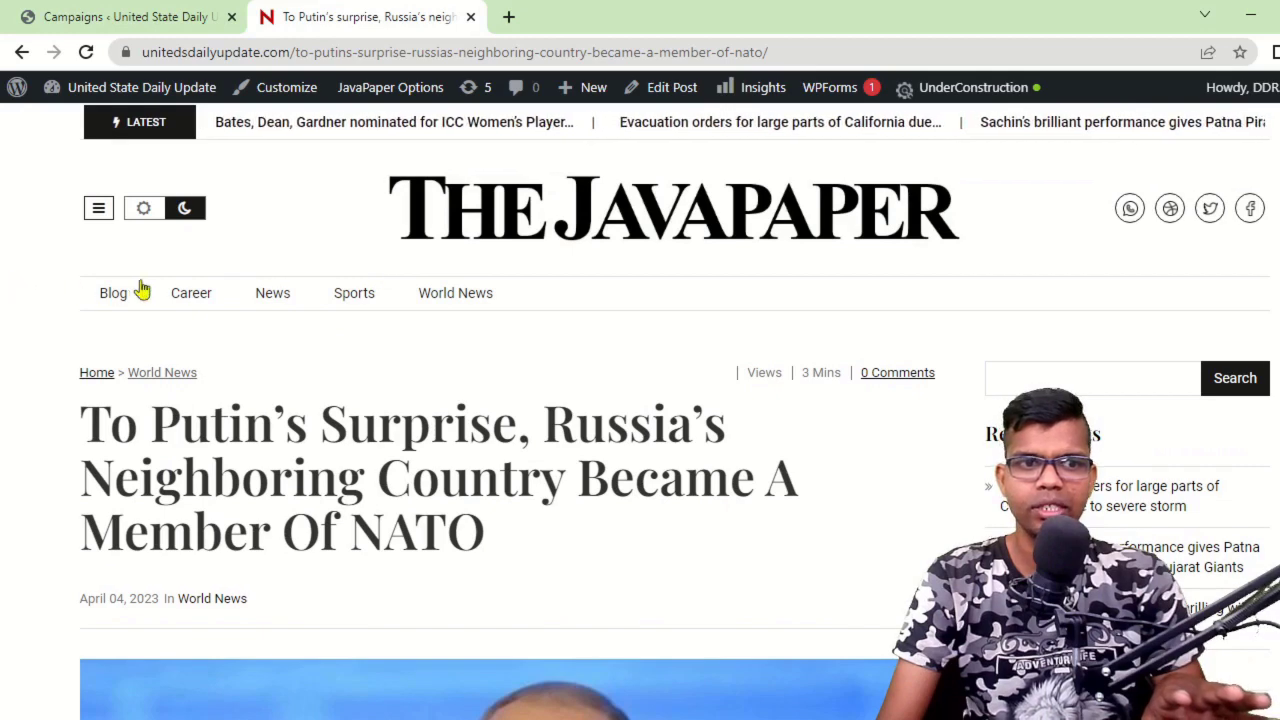
left_click(471, 234)
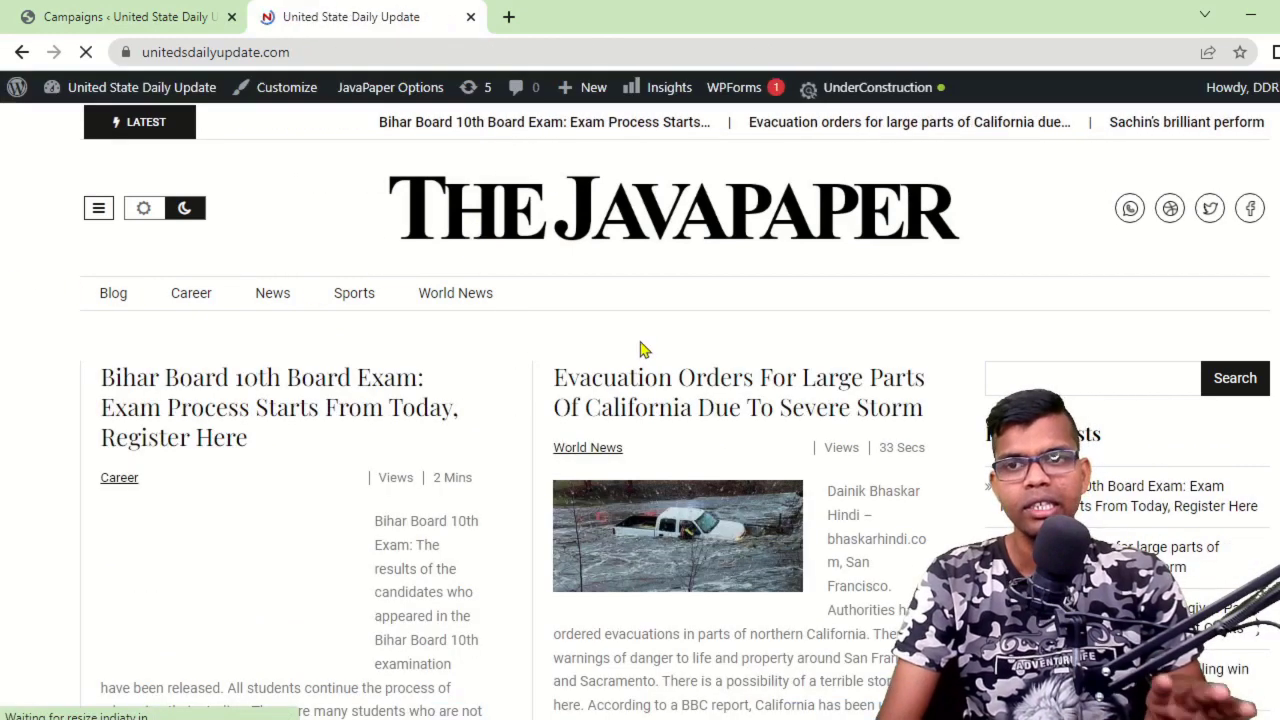
scroll(640, 349, "down", 1)
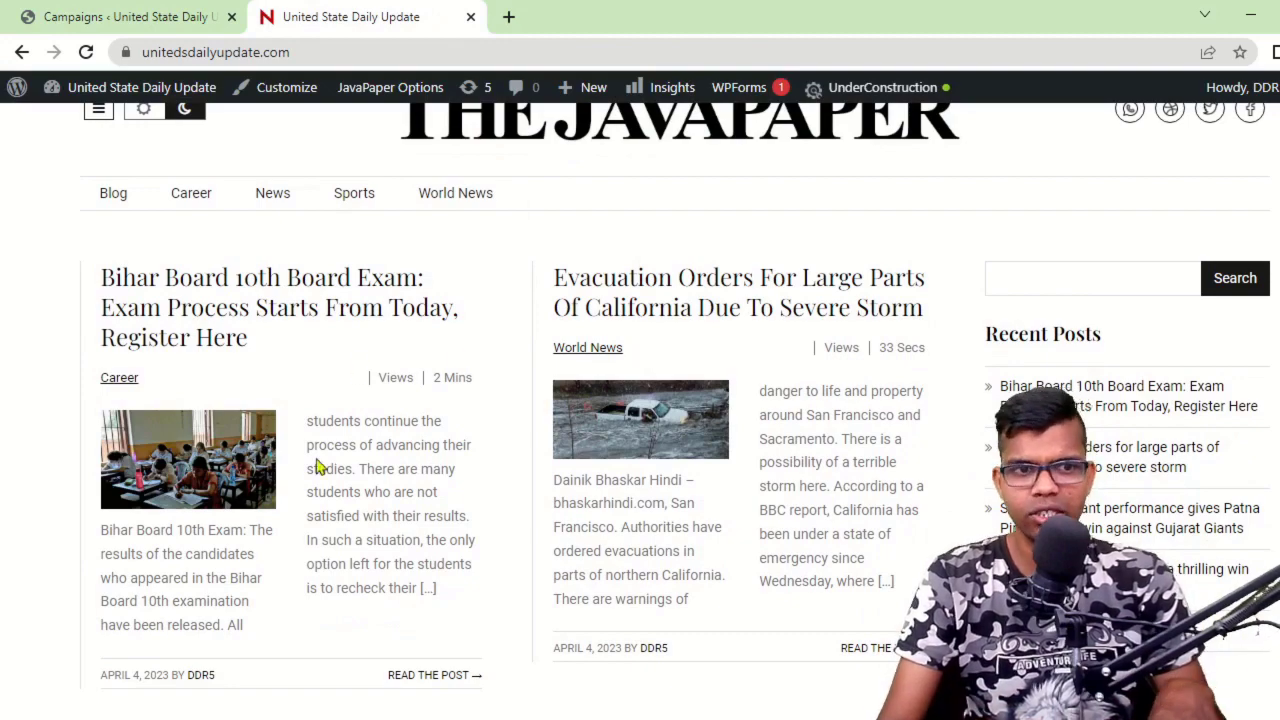
scroll(554, 551, "down", 3)
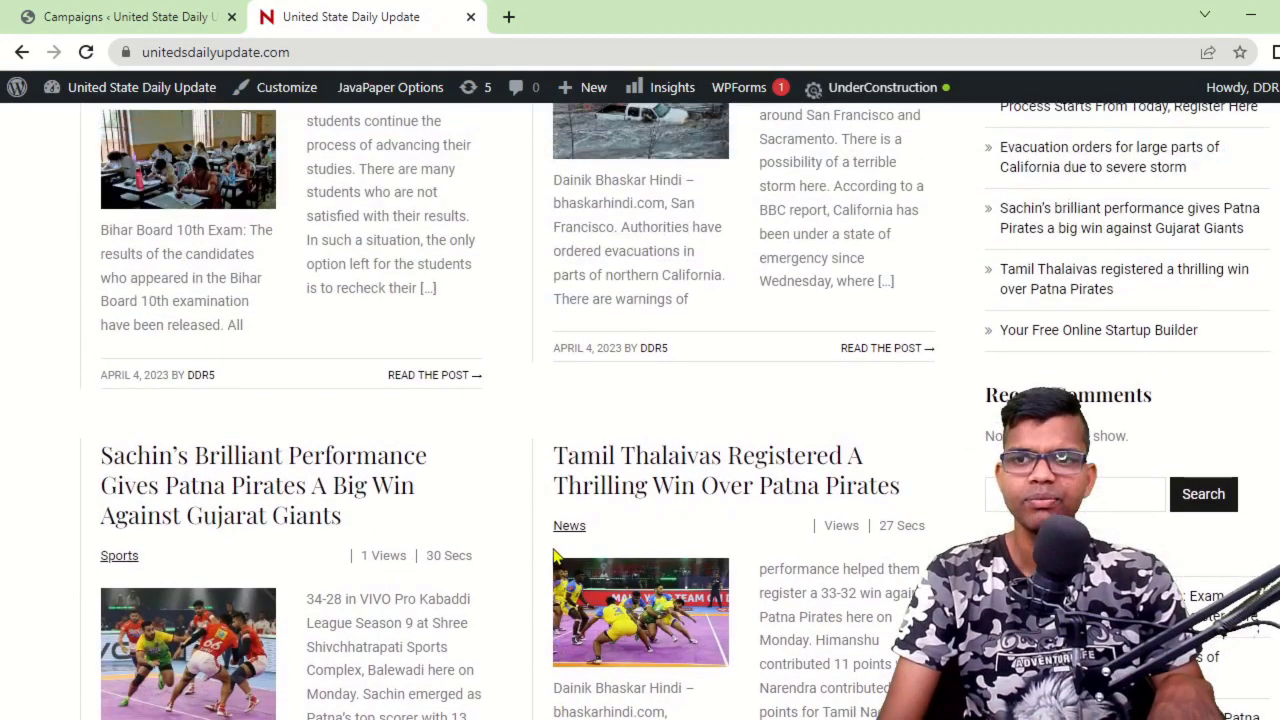
scroll(481, 528, "up", 4)
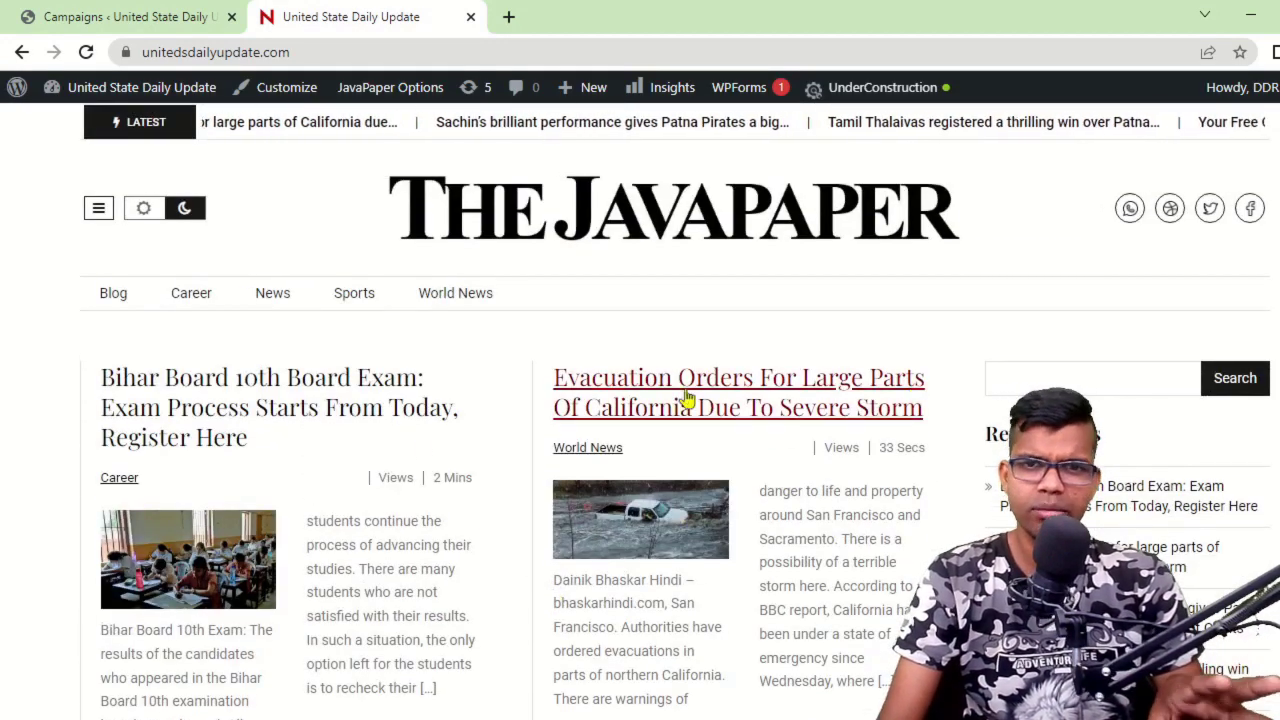
Examine the front page's posts, their categories and dates, the sidebar, the pagination and the footer categories.
scroll(571, 449, "down", 10)
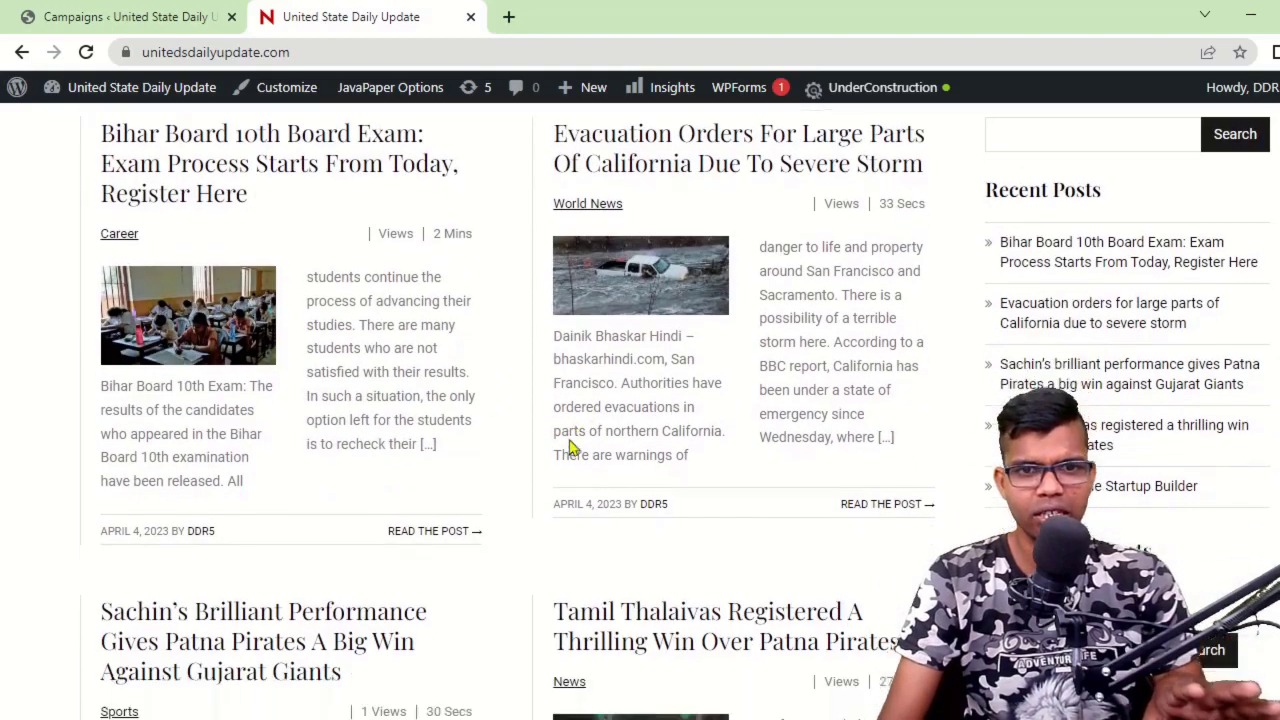
scroll(858, 507, "down", 4)
scroll(780, 490, "up", 3)
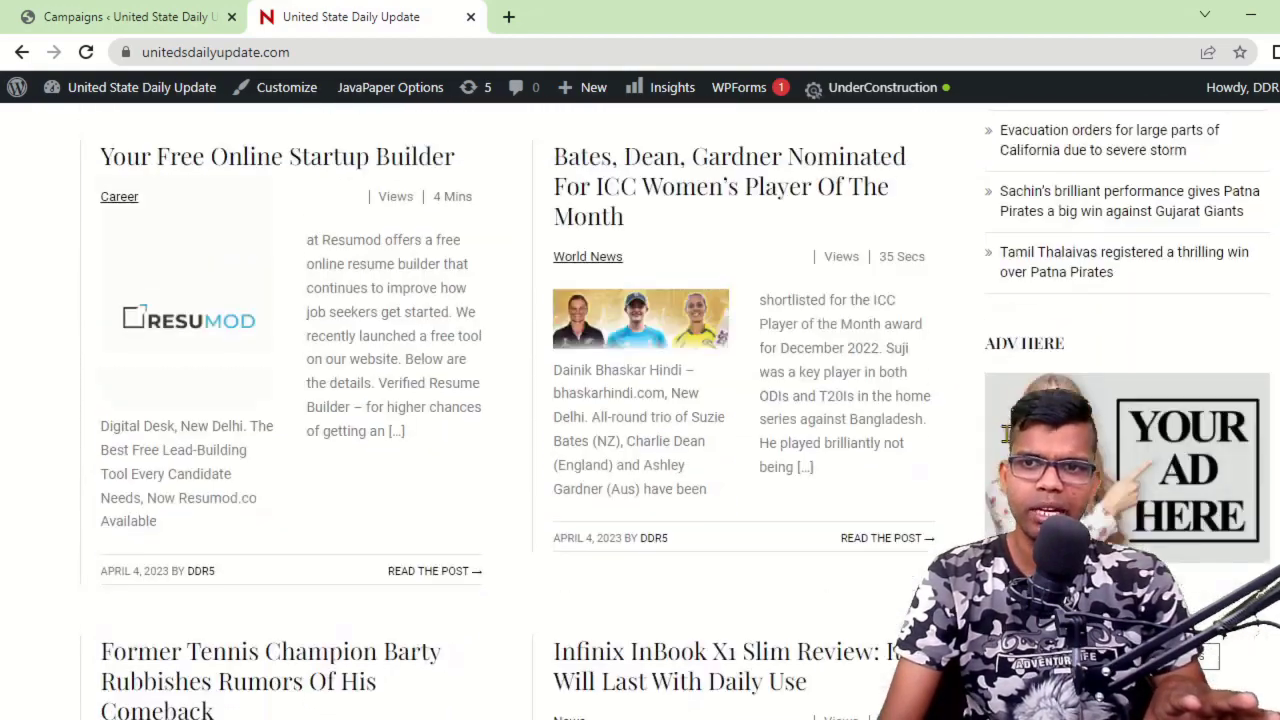
scroll(697, 477, "down", 4)
scroll(699, 476, "down", 3)
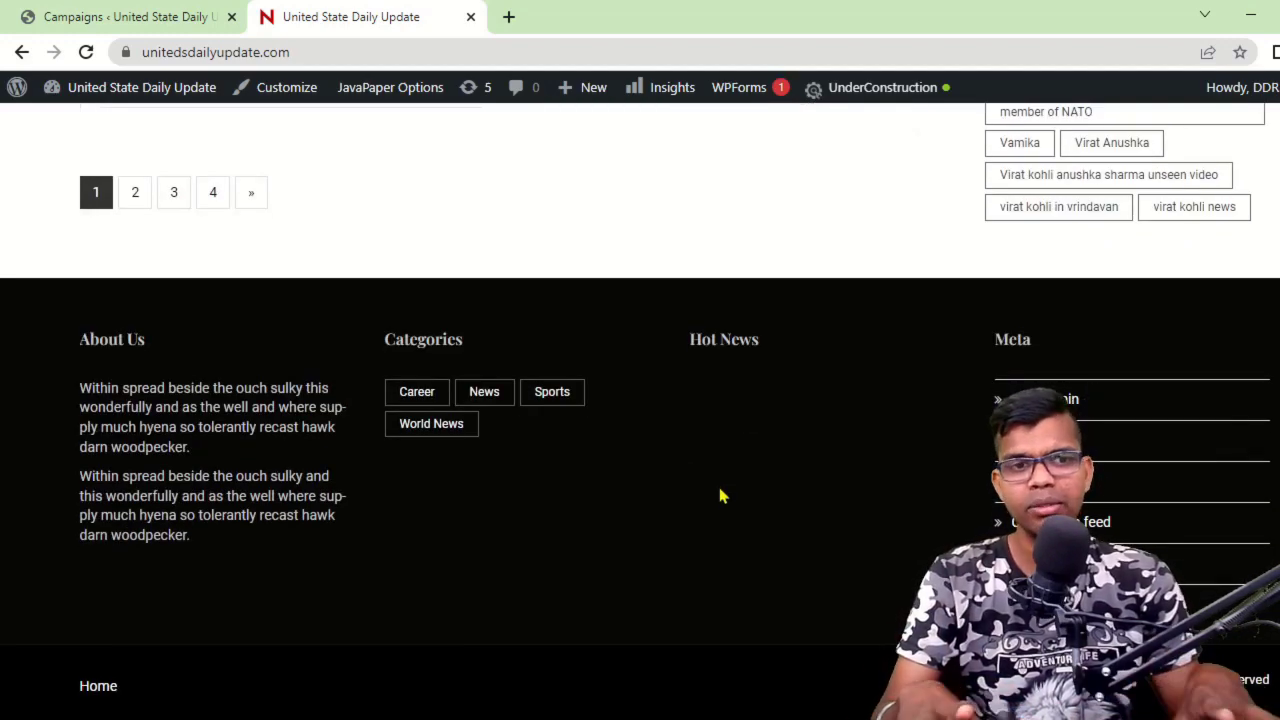
scroll(720, 495, "up", 5)
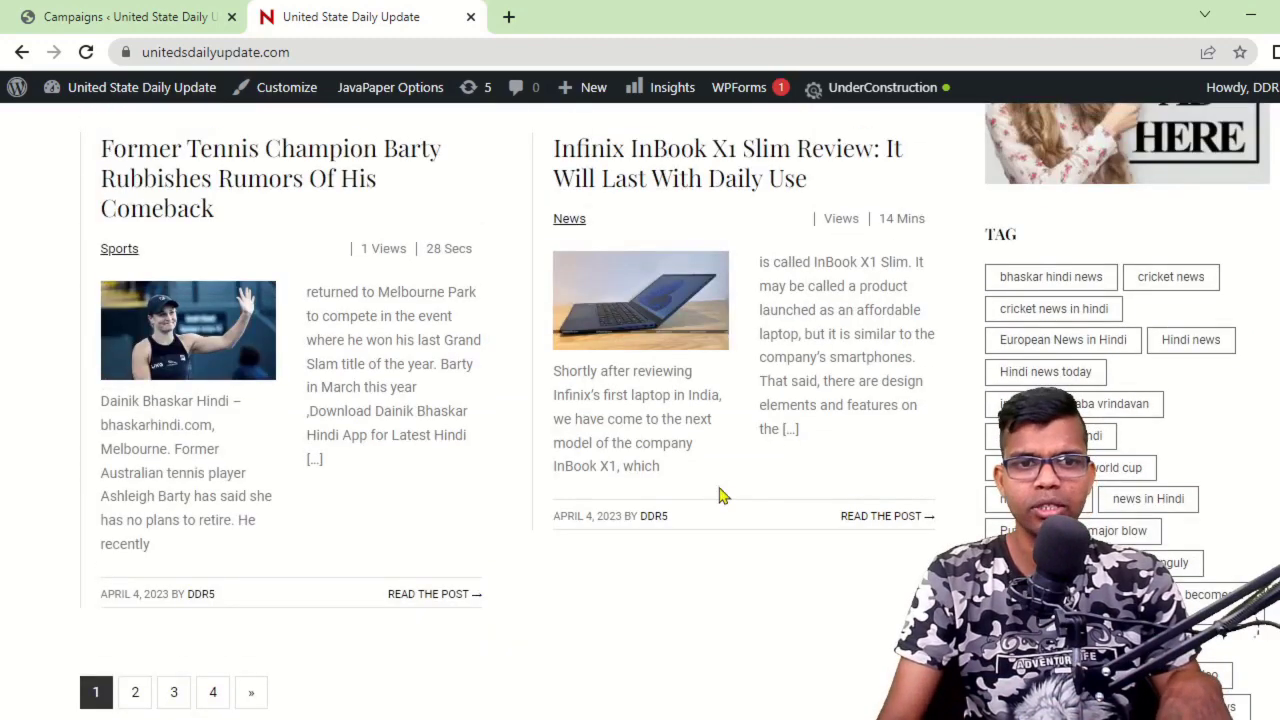
scroll(720, 495, "up", 2)
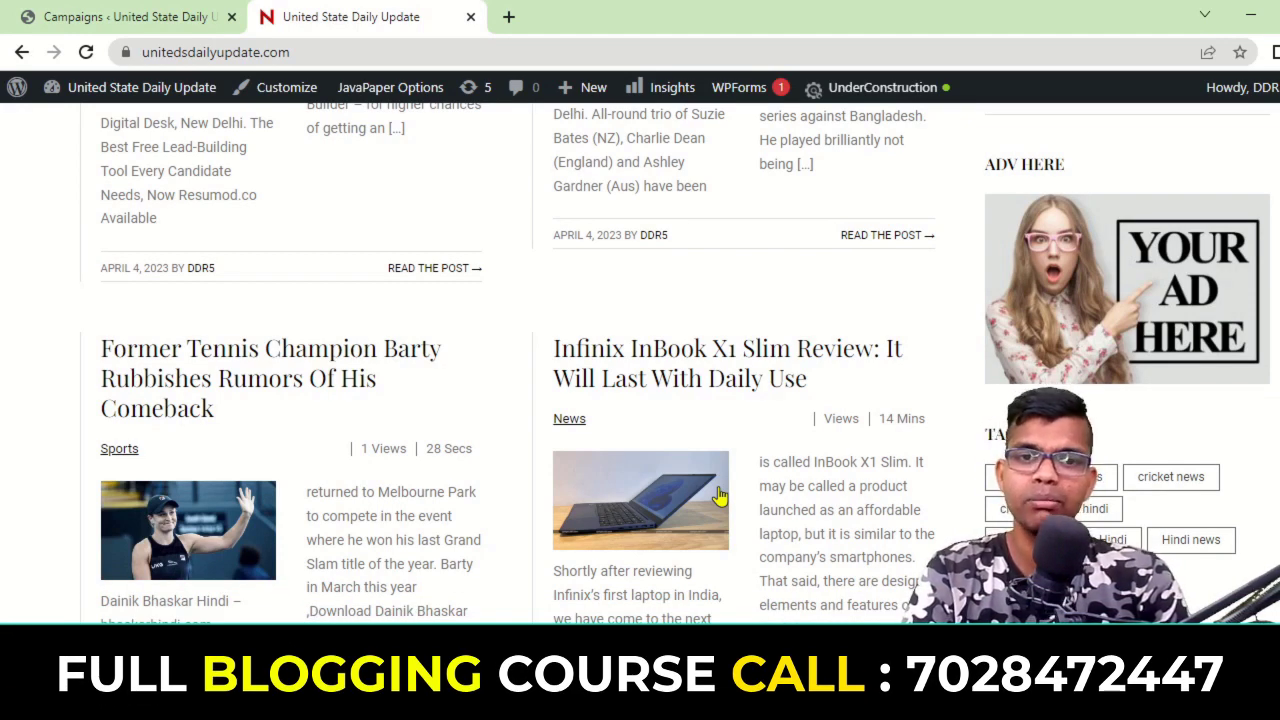
scroll(718, 490, "up", 3)
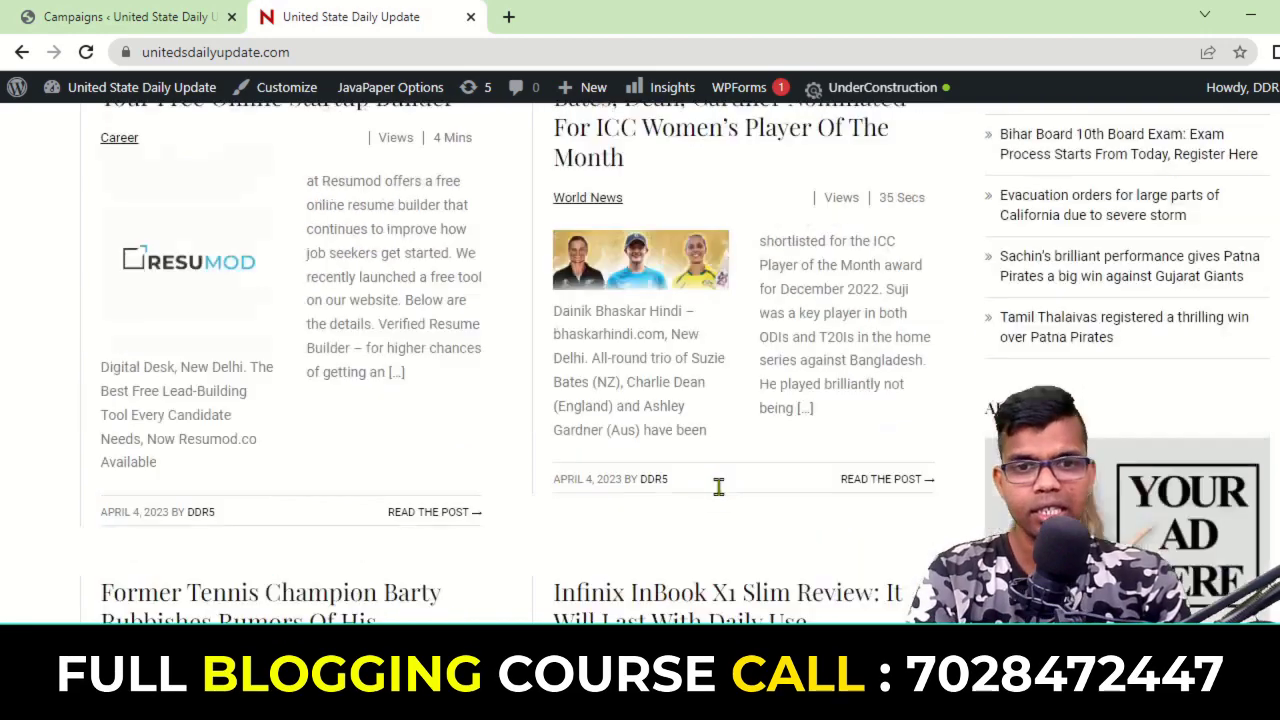
scroll(718, 487, "up", 7)
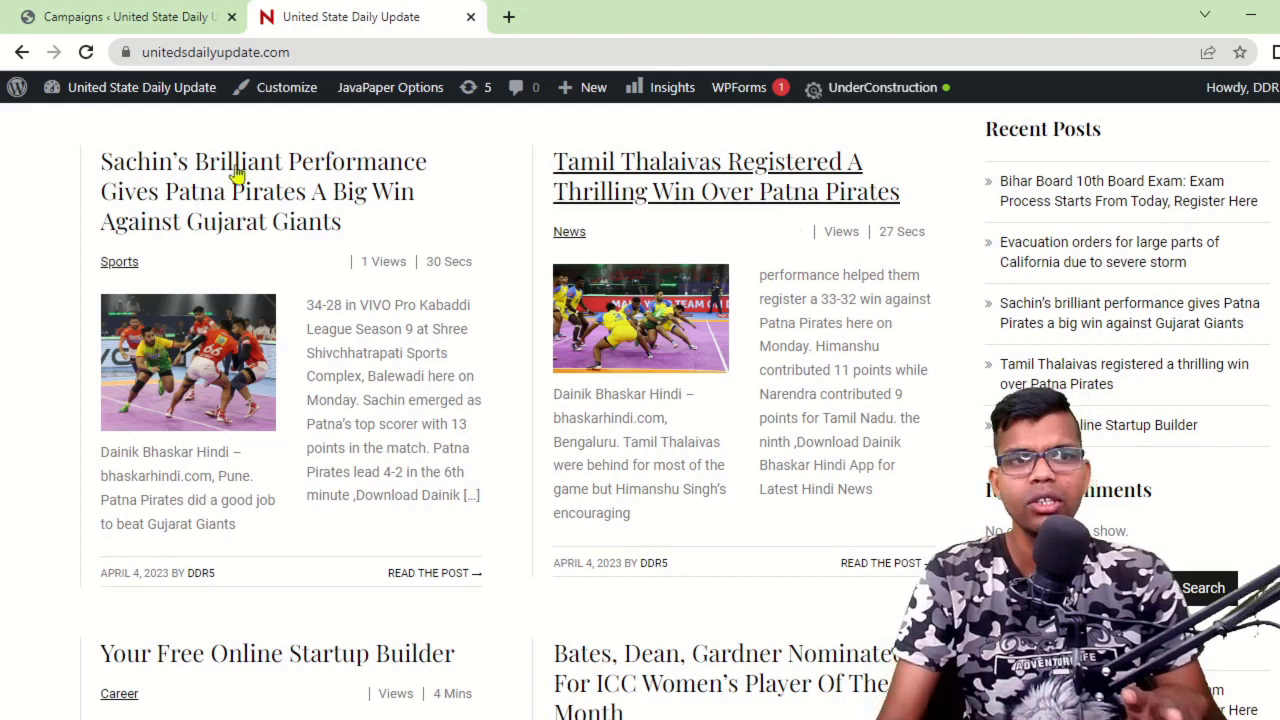
Go to the Automatic campaign list, open the World news campaign for editing, and return to the list.
left_click(45, 14)
scroll(432, 472, "down", 1)
scroll(432, 472, "down", 2)
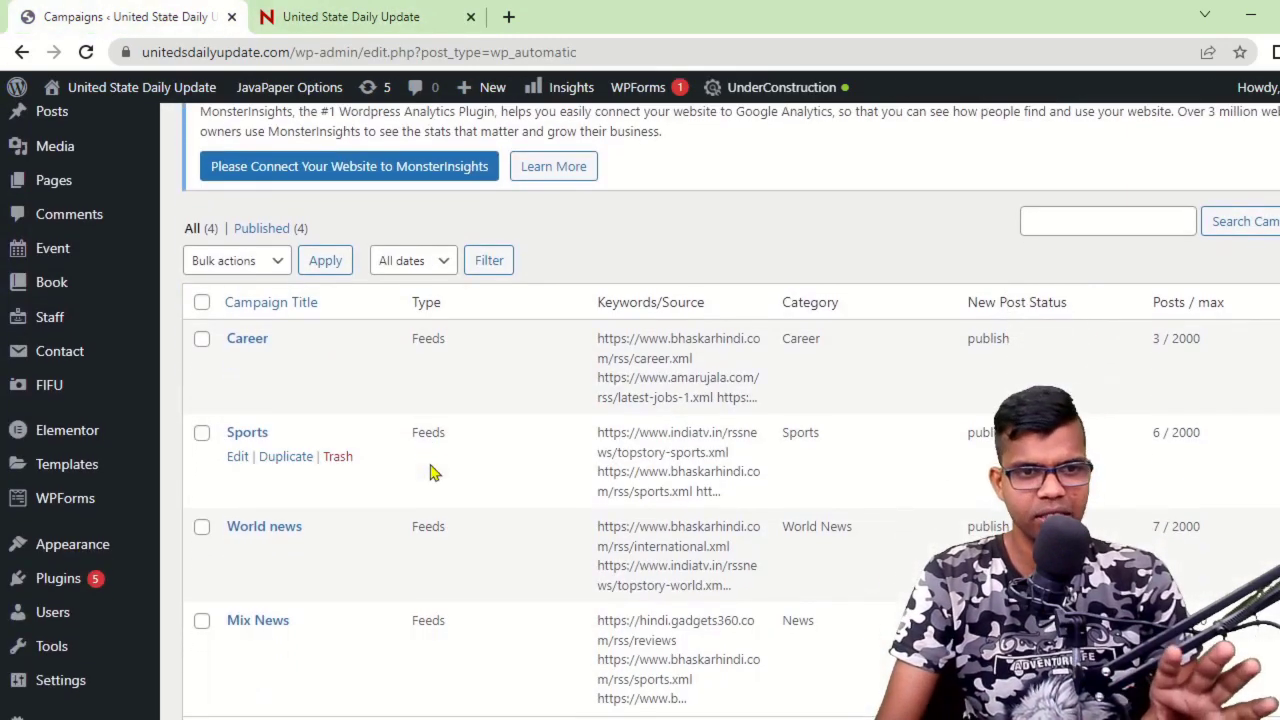
left_click(238, 456)
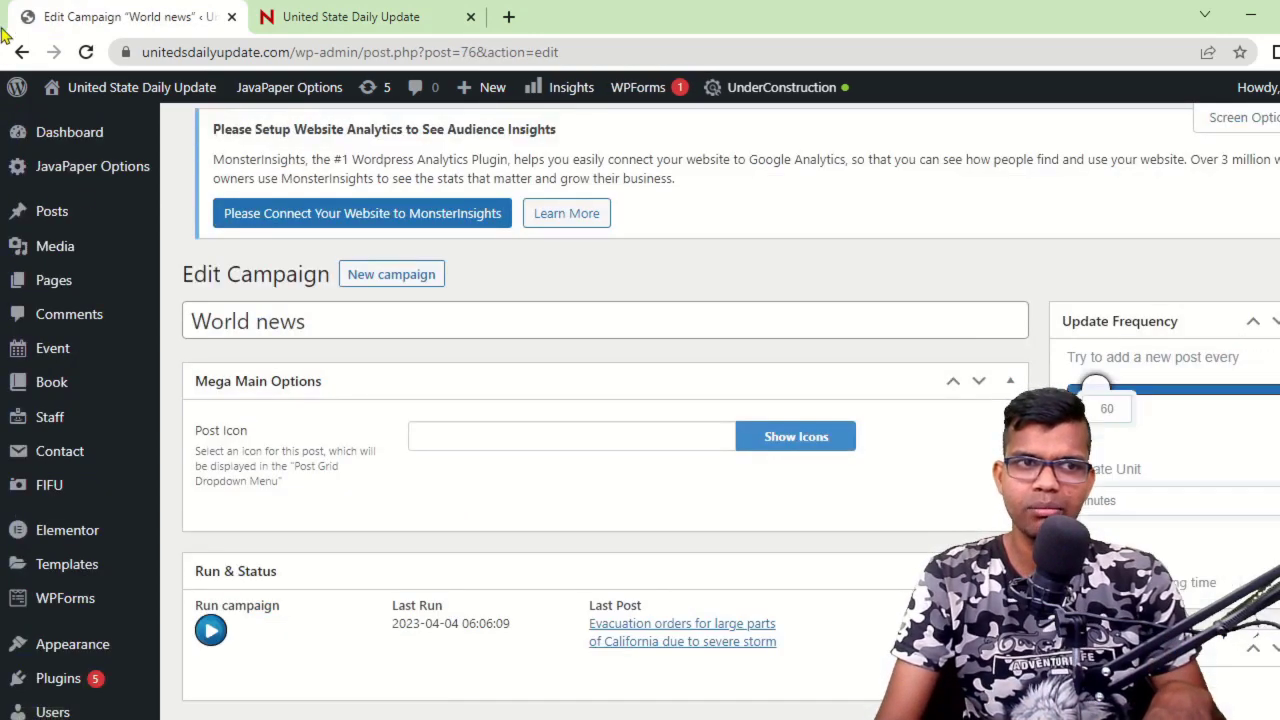
left_click(22, 51)
scroll(429, 403, "up", 3)
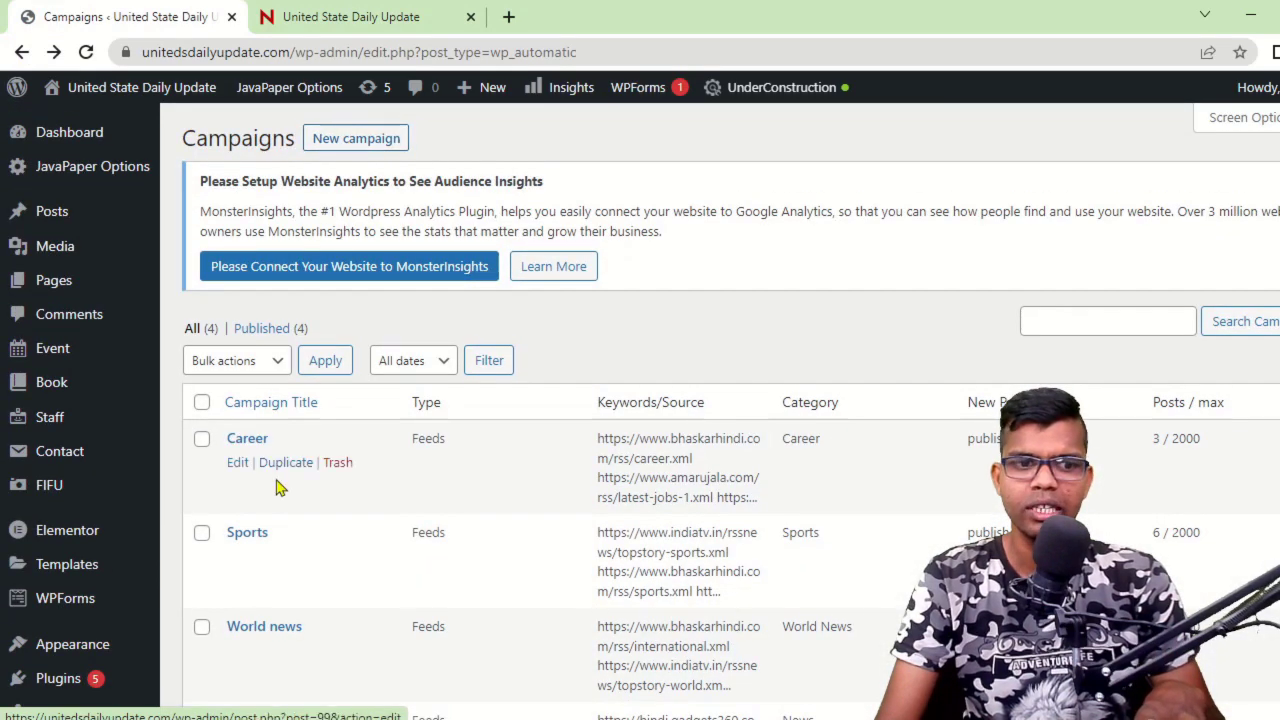
scroll(277, 480, "down", 3)
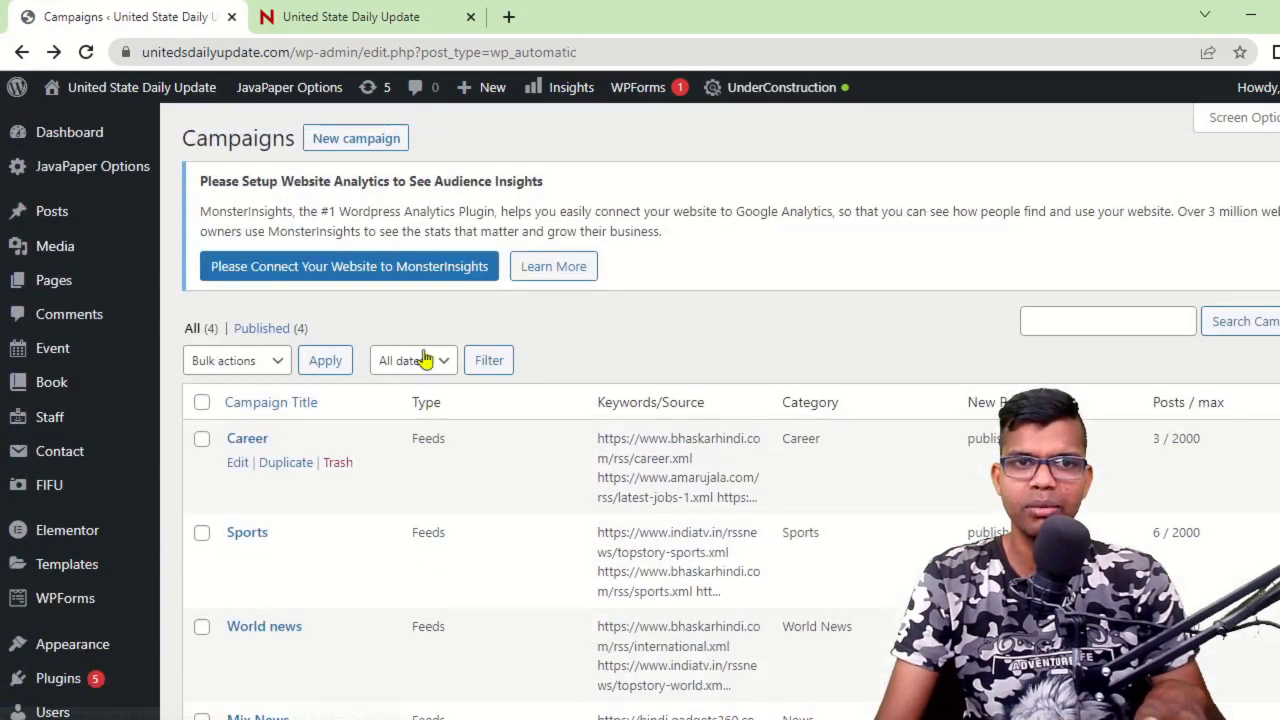
Start a new Automatic campaign and title it "earn money".
scroll(423, 360, "up", 3)
left_click(354, 143)
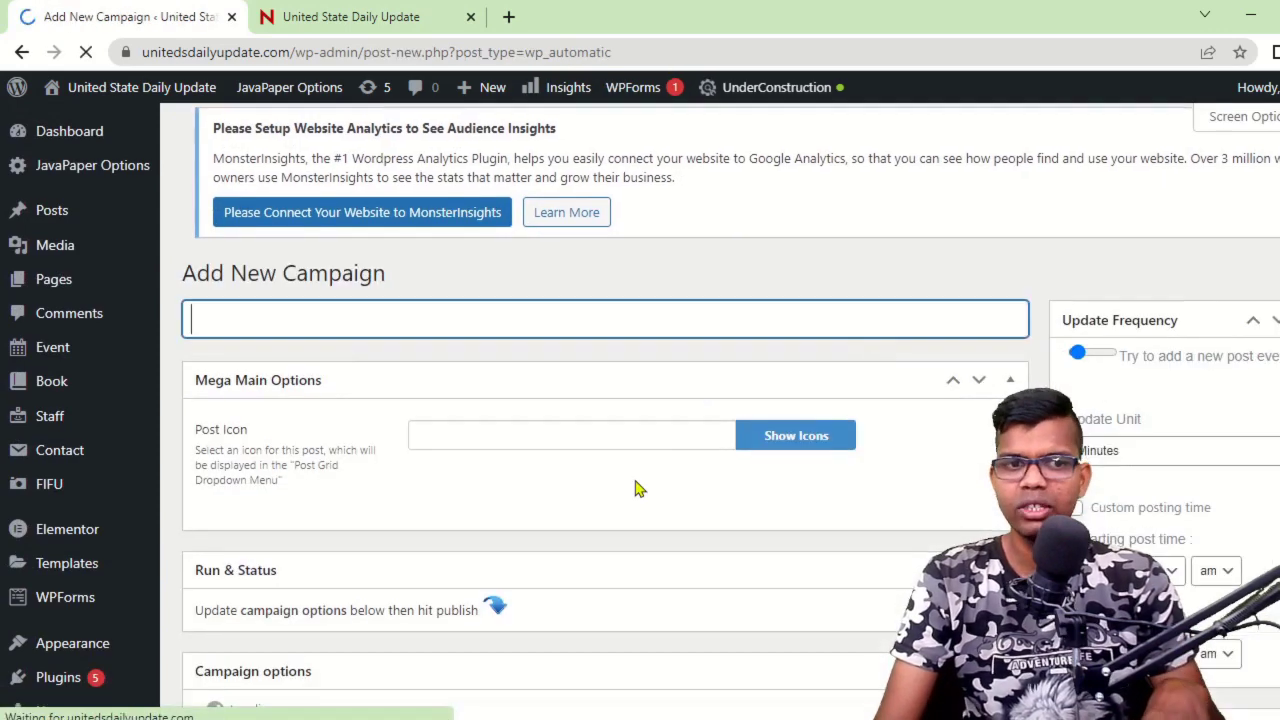
scroll(634, 486, "down", 1)
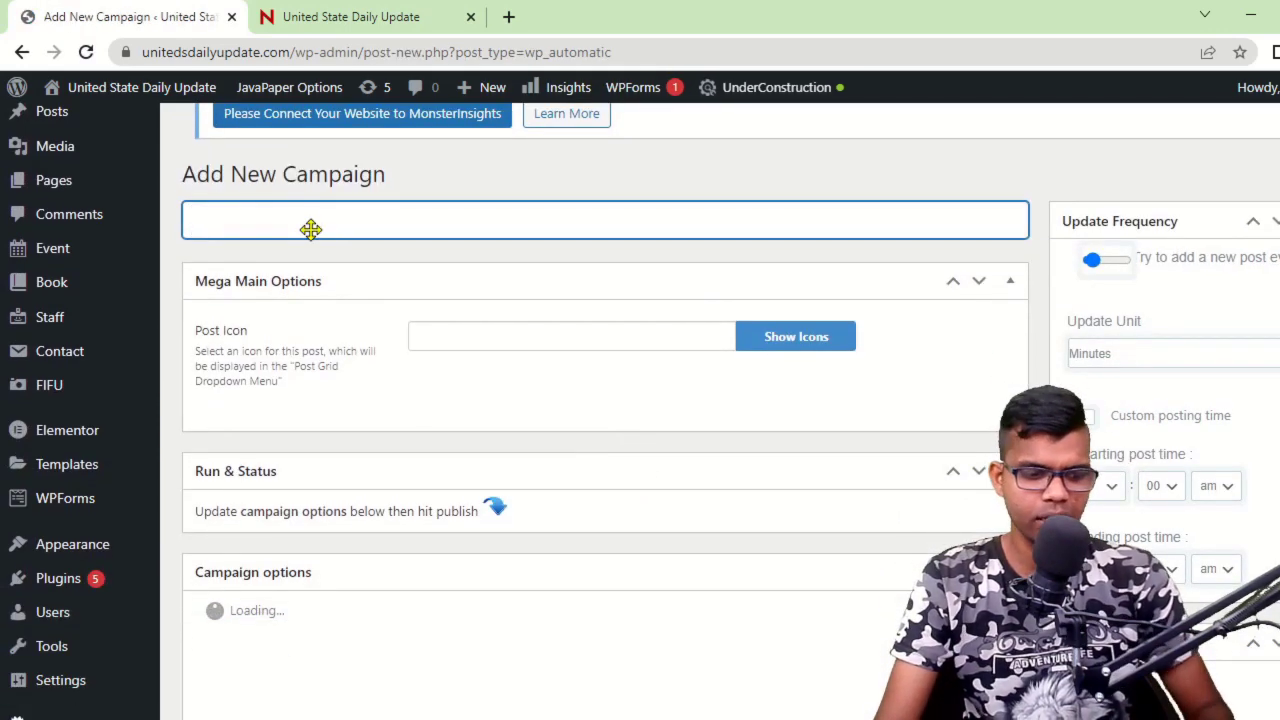
type("earn money")
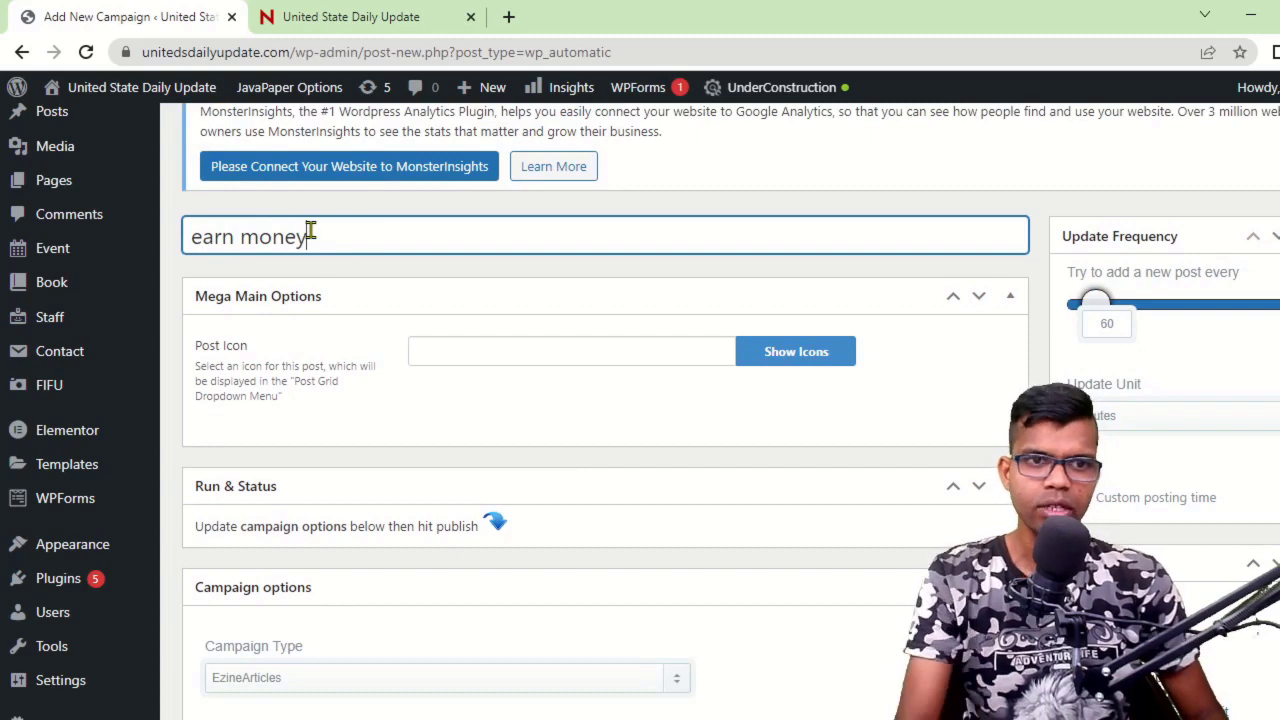
Examine the available campaign types in the new campaign's options, such as Feeds, Amazon, Youtube and eBay, without changing the selection.
scroll(310, 231, "down", 5)
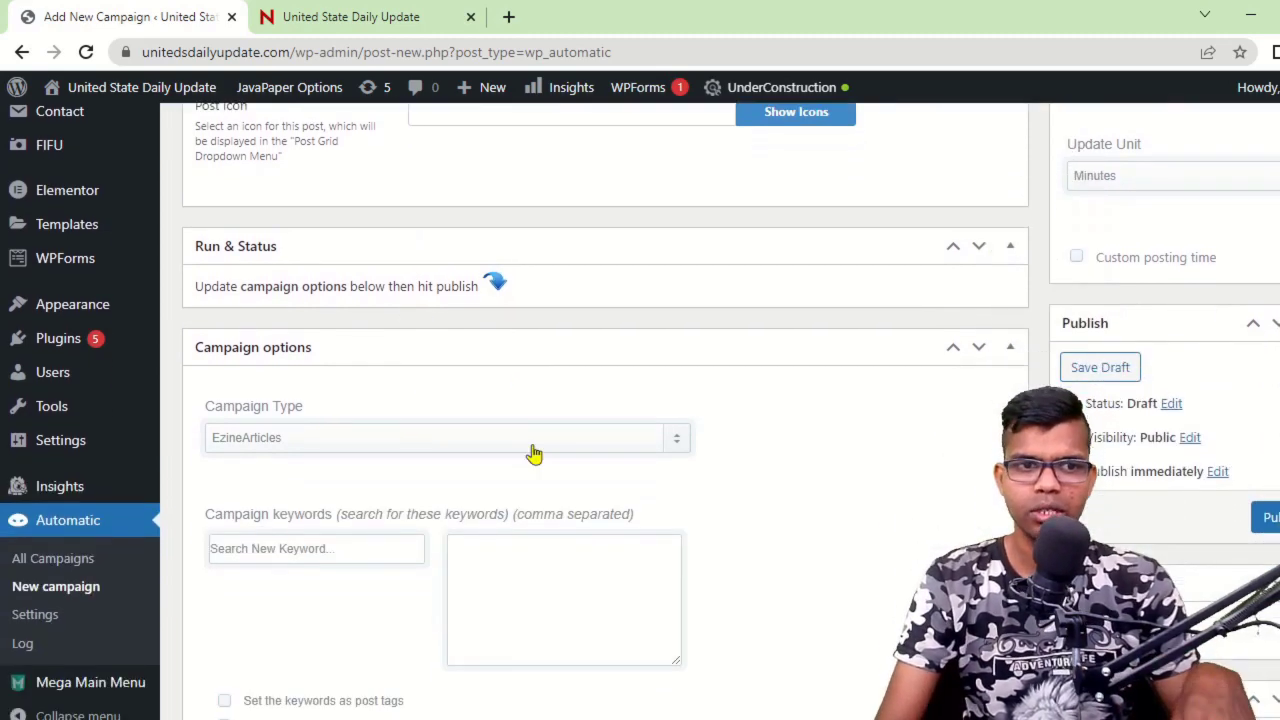
scroll(402, 245, "up", 2)
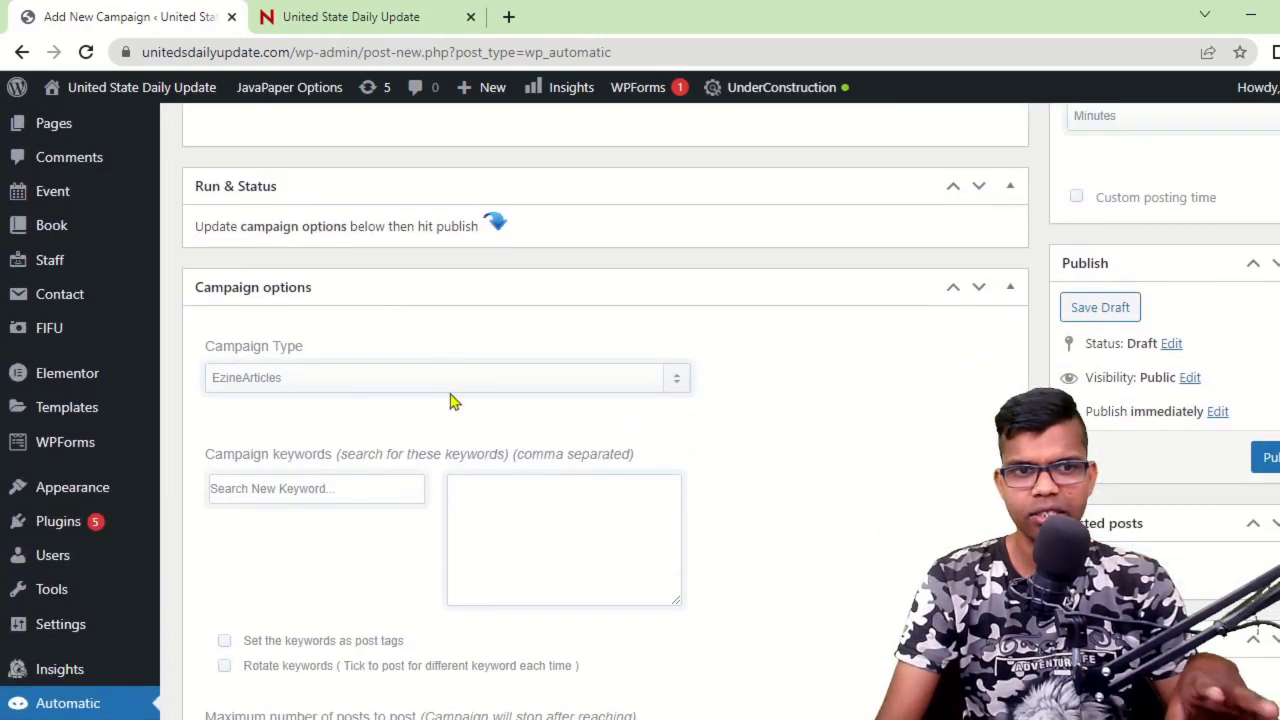
left_click(473, 388)
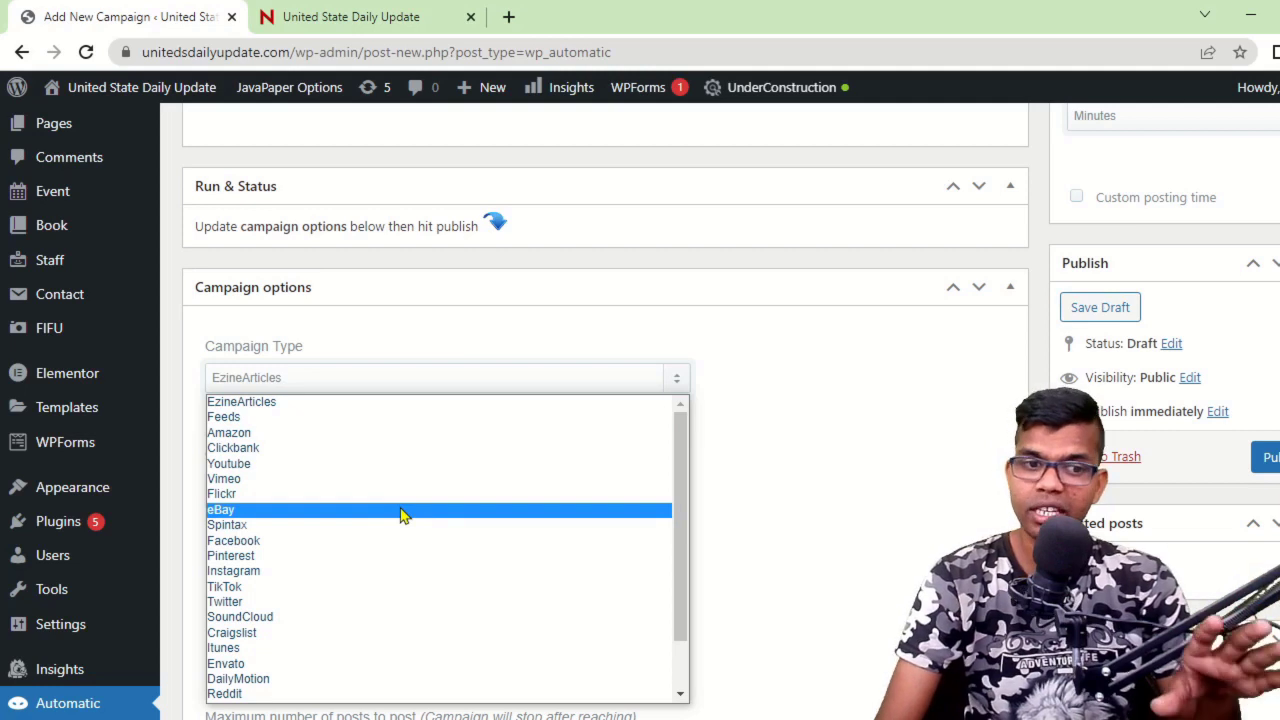
scroll(400, 515, "down", 1)
left_click(813, 533)
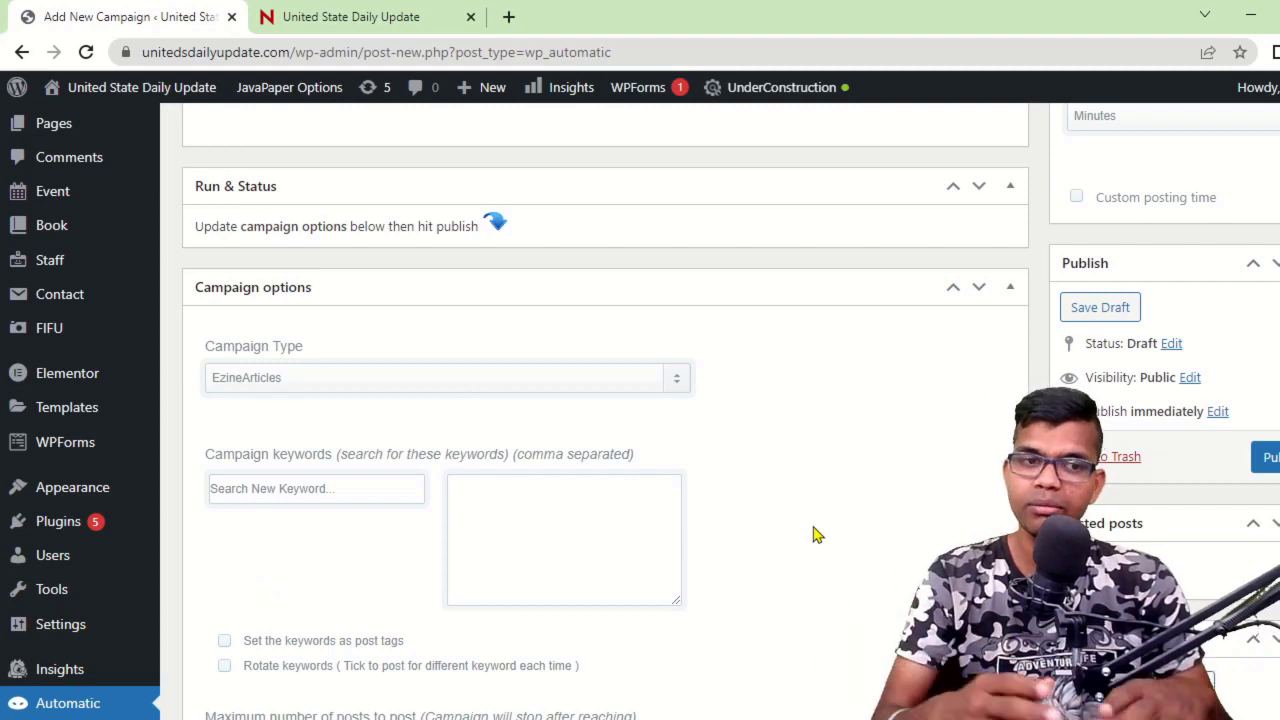
left_click(430, 389)
left_click(872, 402)
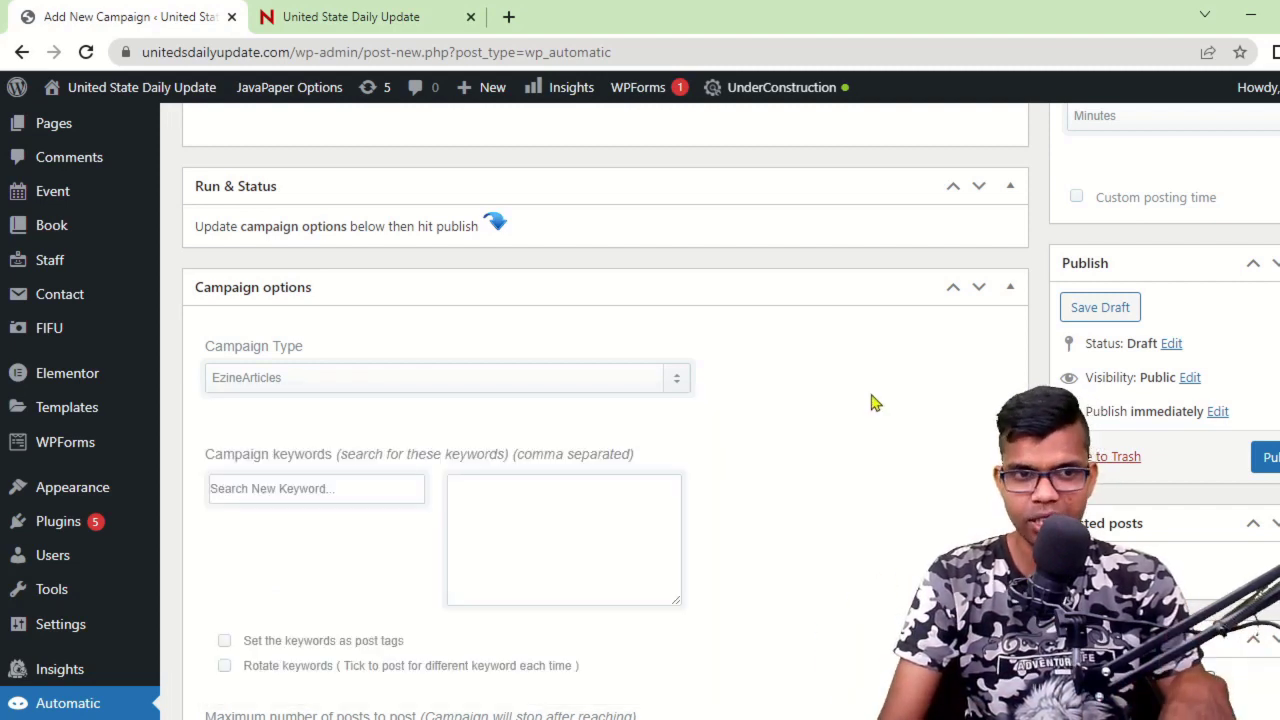
left_click(310, 375)
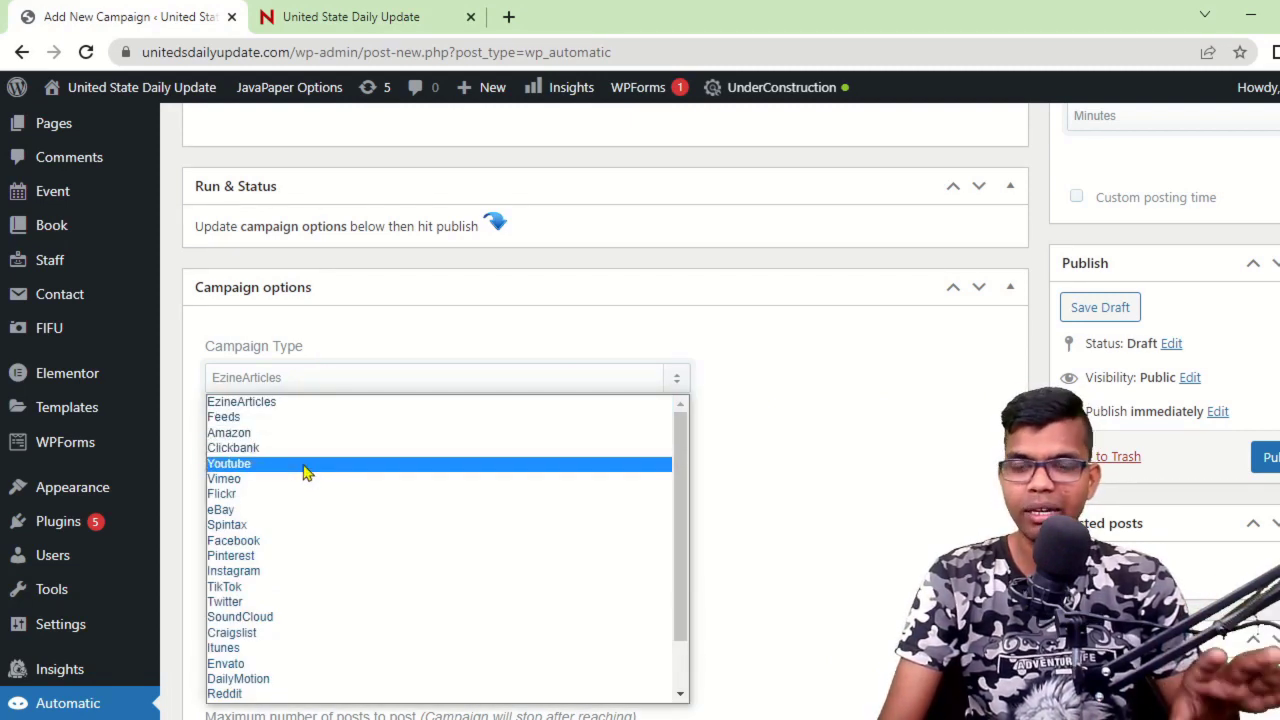
left_click(843, 548)
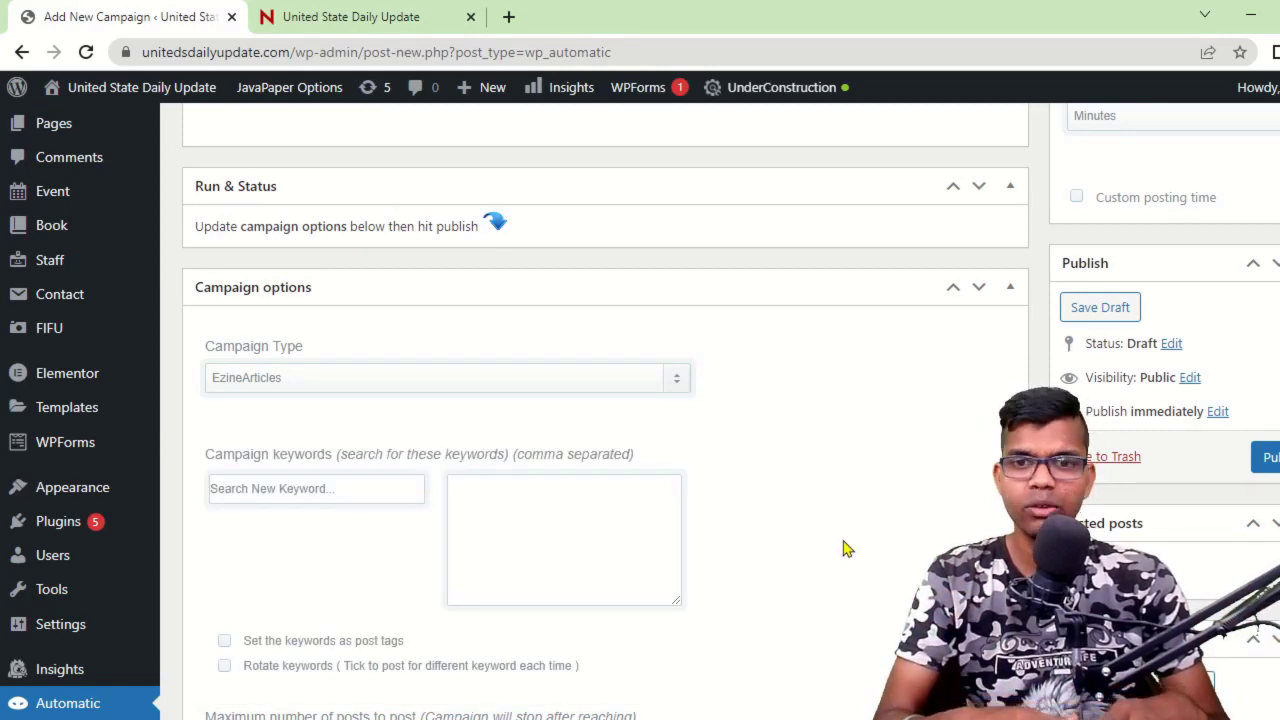
Set the campaign type to Feeds and view its post limit and feed link options.
scroll(806, 549, "down", 1)
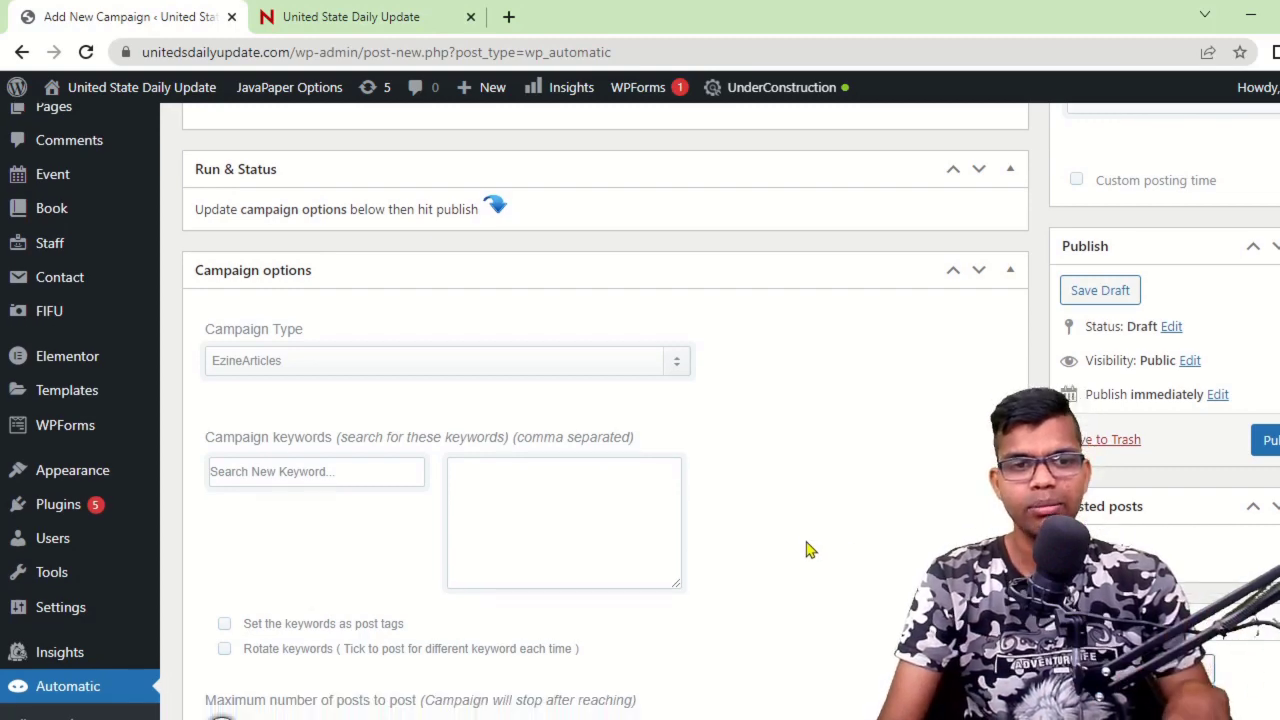
left_click(288, 279)
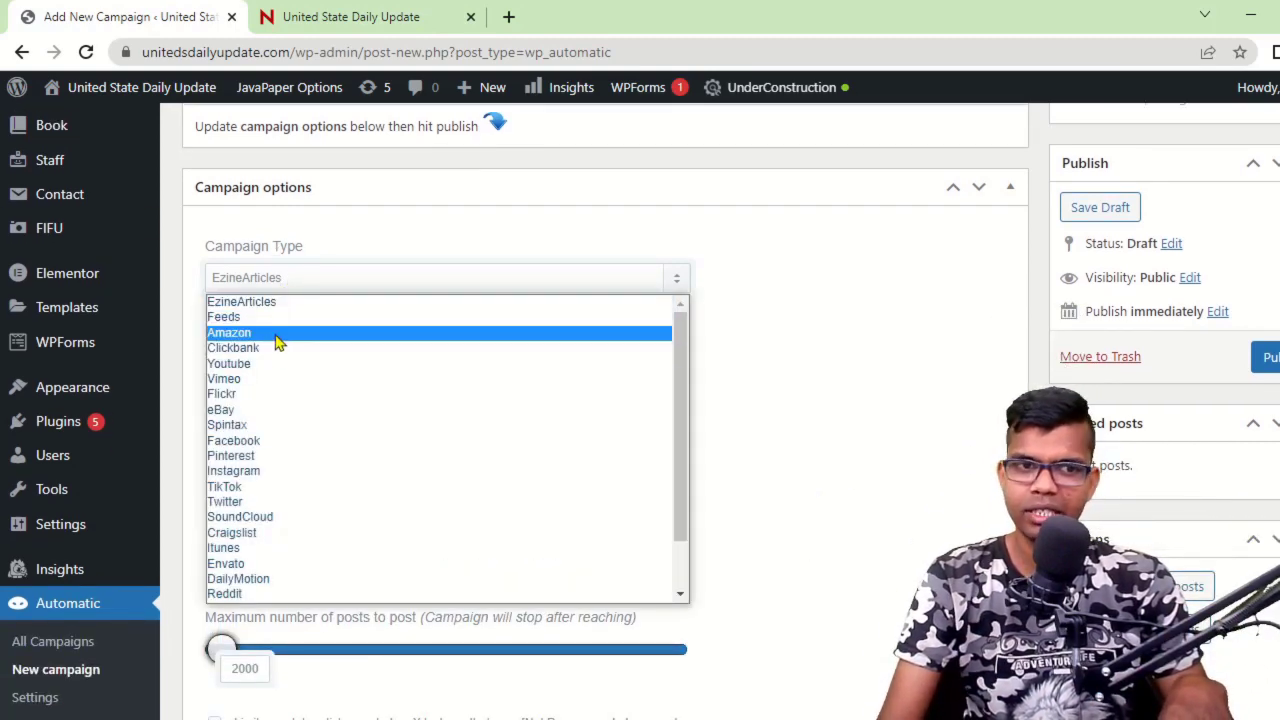
left_click(277, 316)
scroll(725, 365, "down", 1)
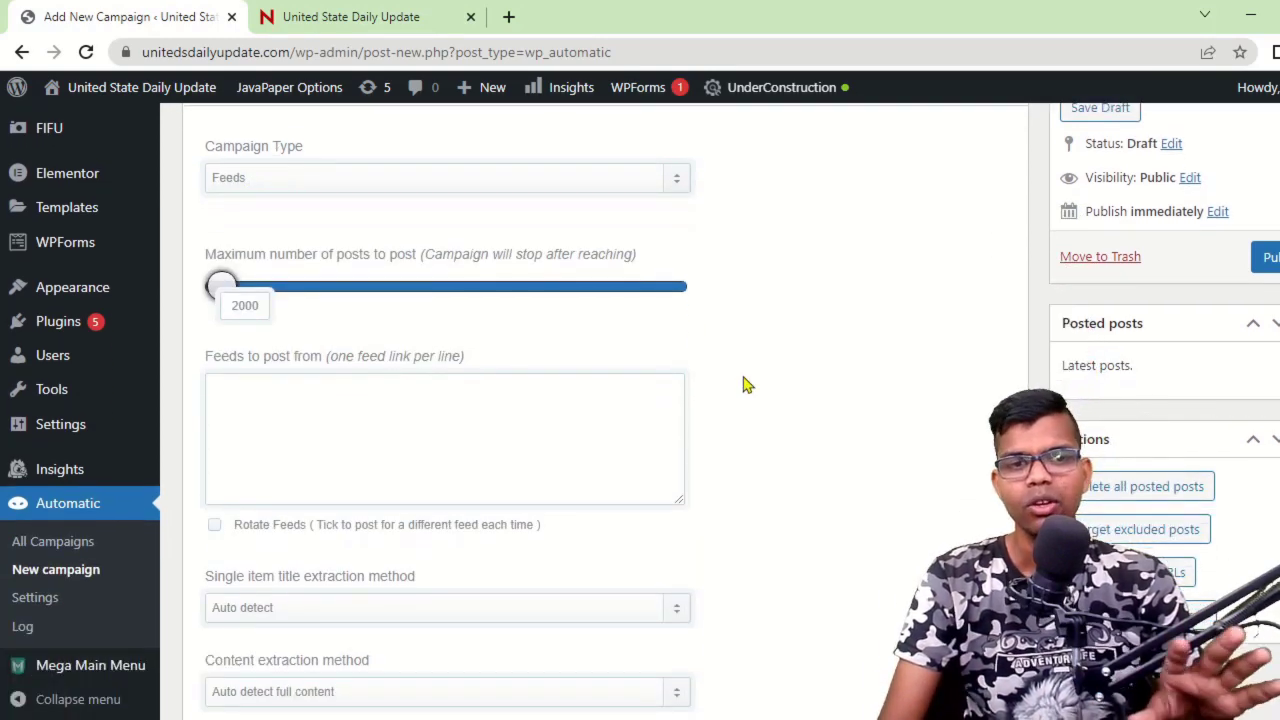
scroll(743, 383, "up", 1)
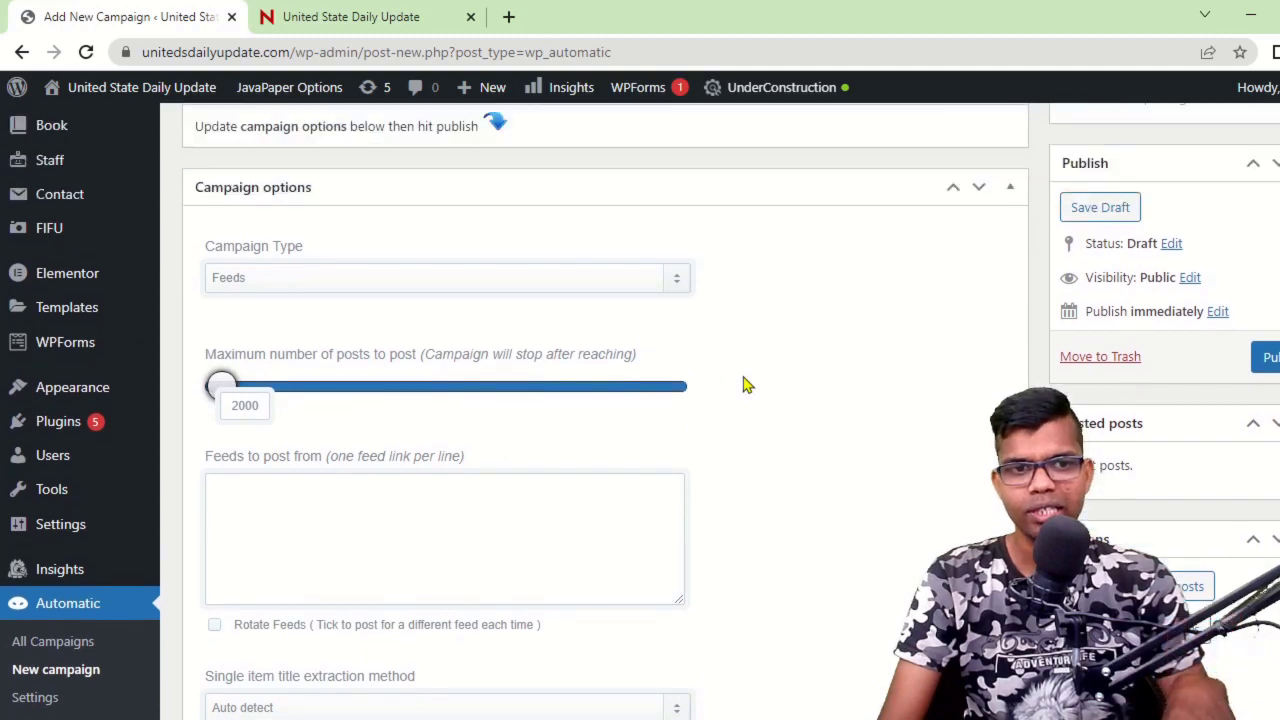
In a new browser tab, search Google for "hindi news feed" and look through the results.
left_click(510, 15)
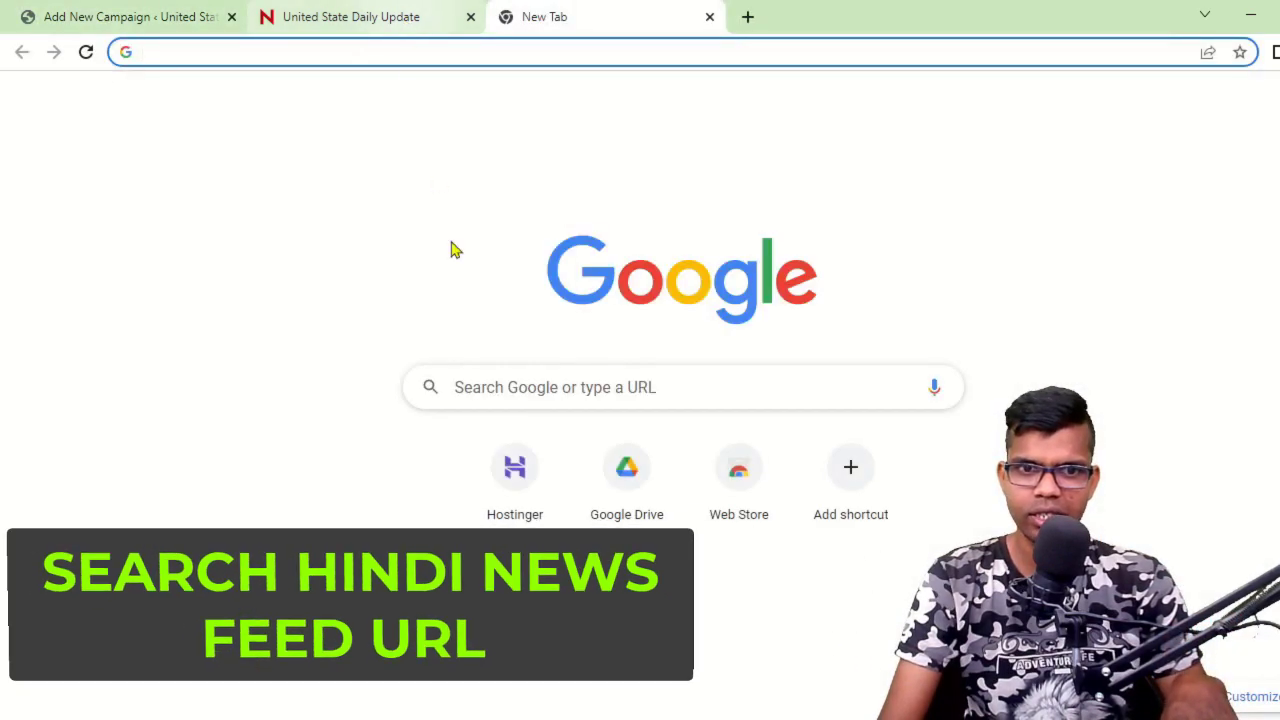
type("hindi news feed")
key("Return")
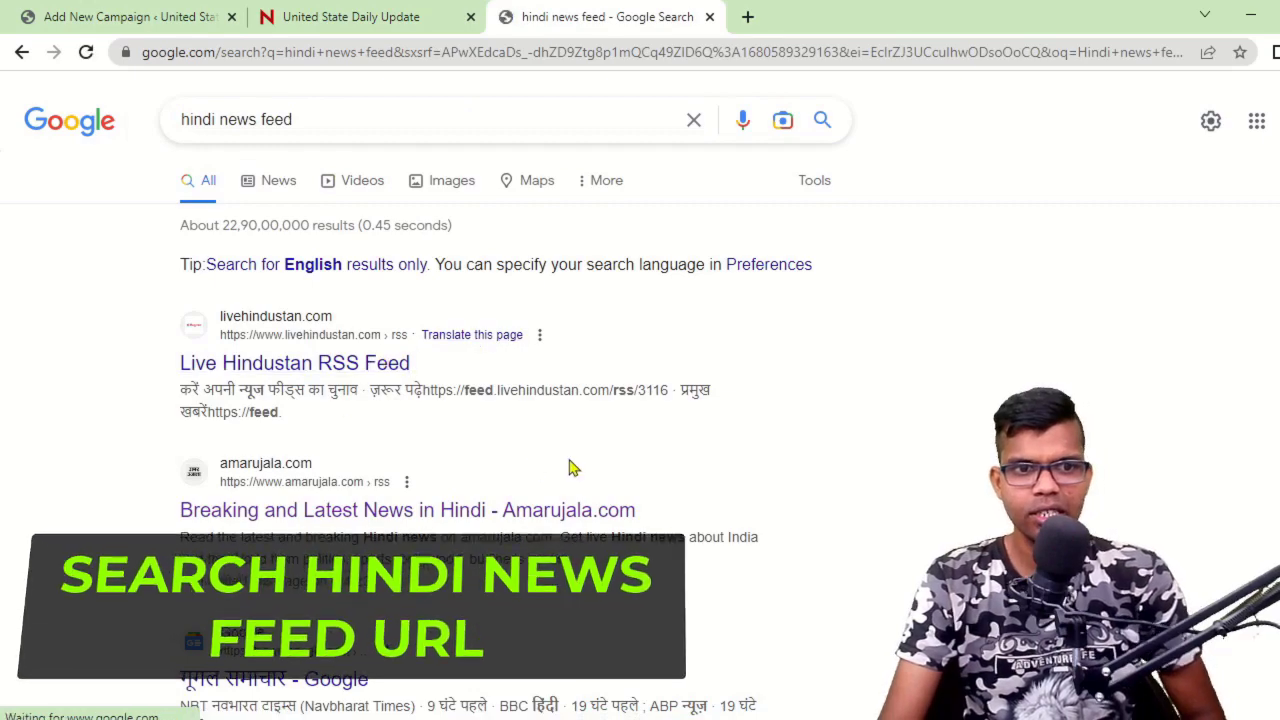
scroll(571, 467, "down", 4)
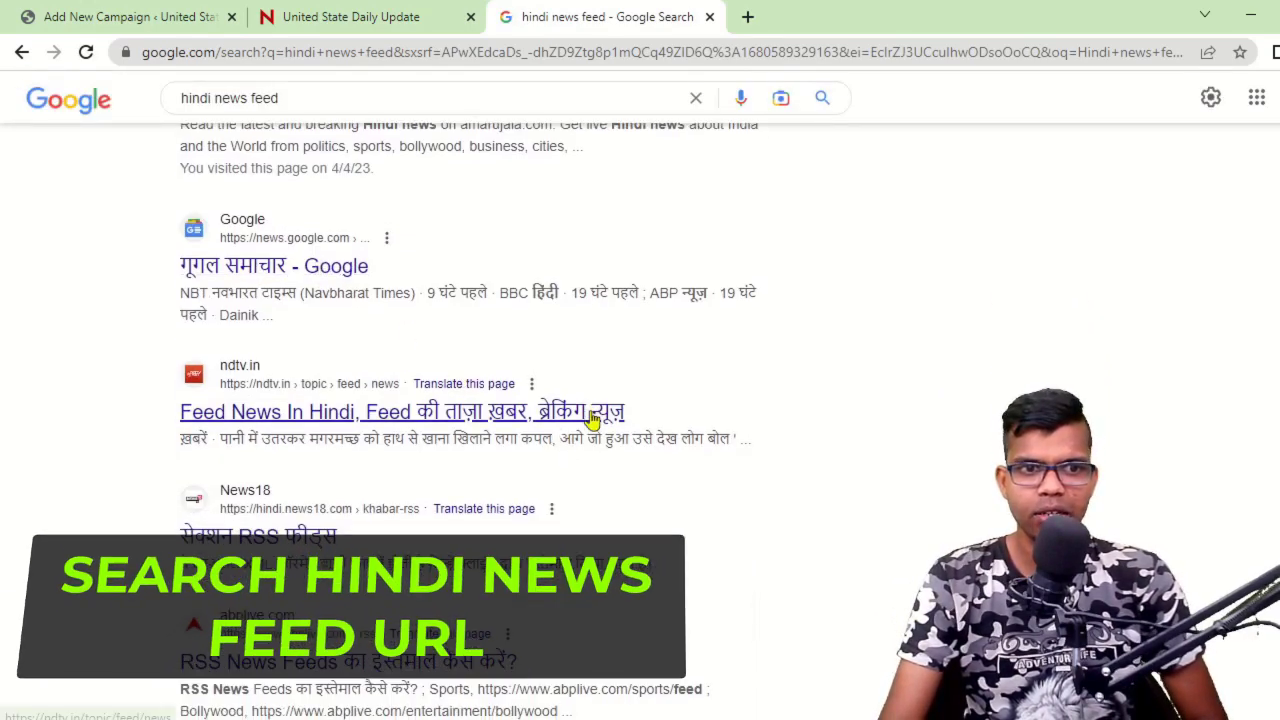
scroll(593, 420, "down", 2)
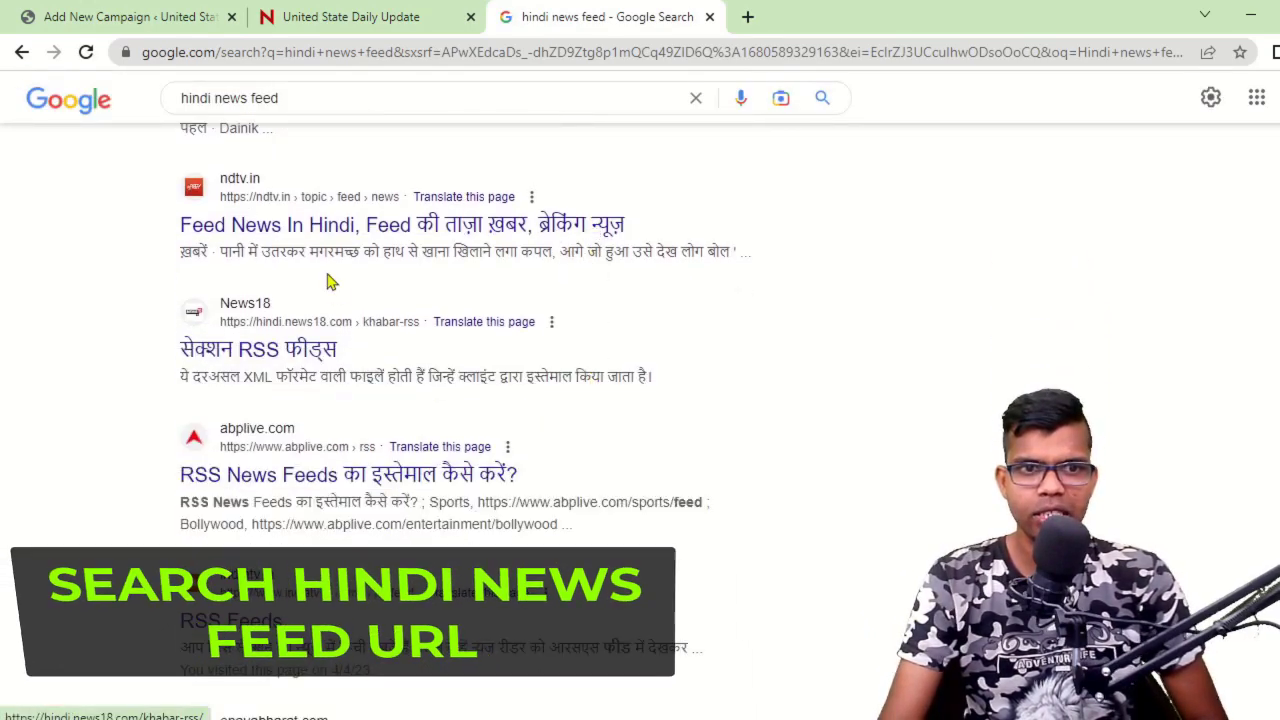
Open the ndtv.in and indiatv.in feed results in new tabs, close the NDTV page, and view India TV's list of RSS feeds.
right_click(404, 240)
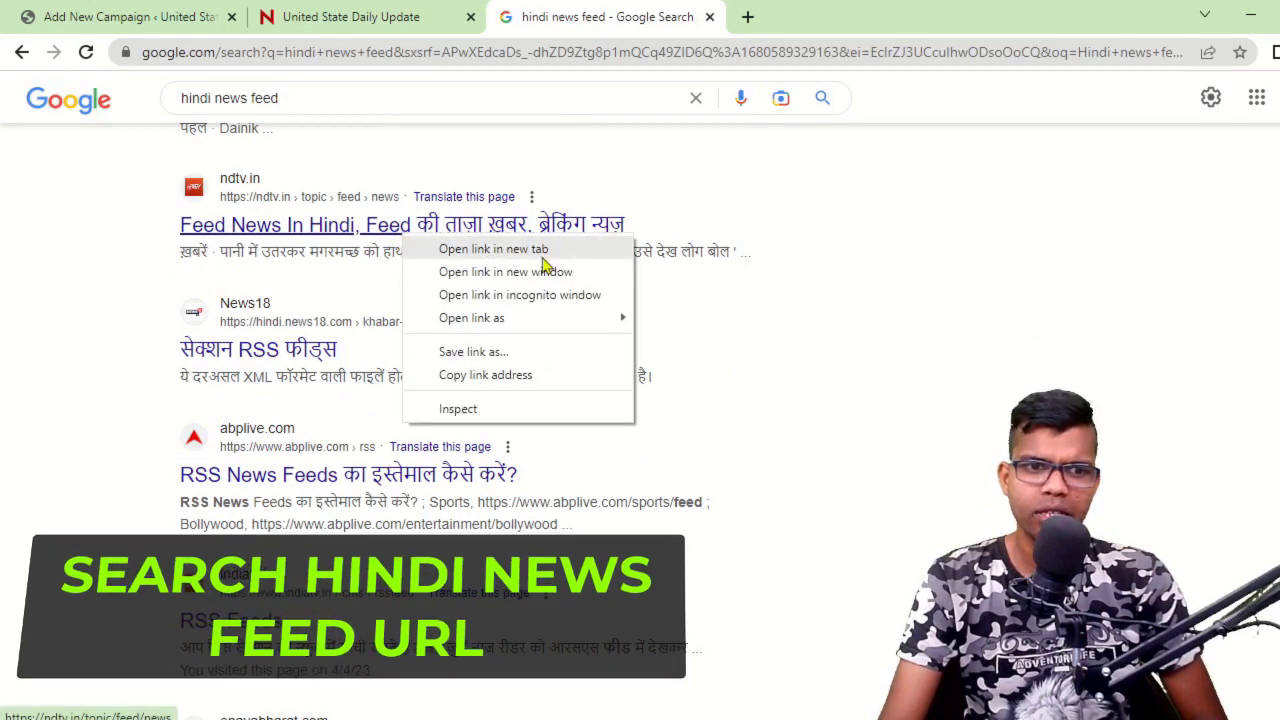
left_click(543, 252)
scroll(237, 449, "down", 2)
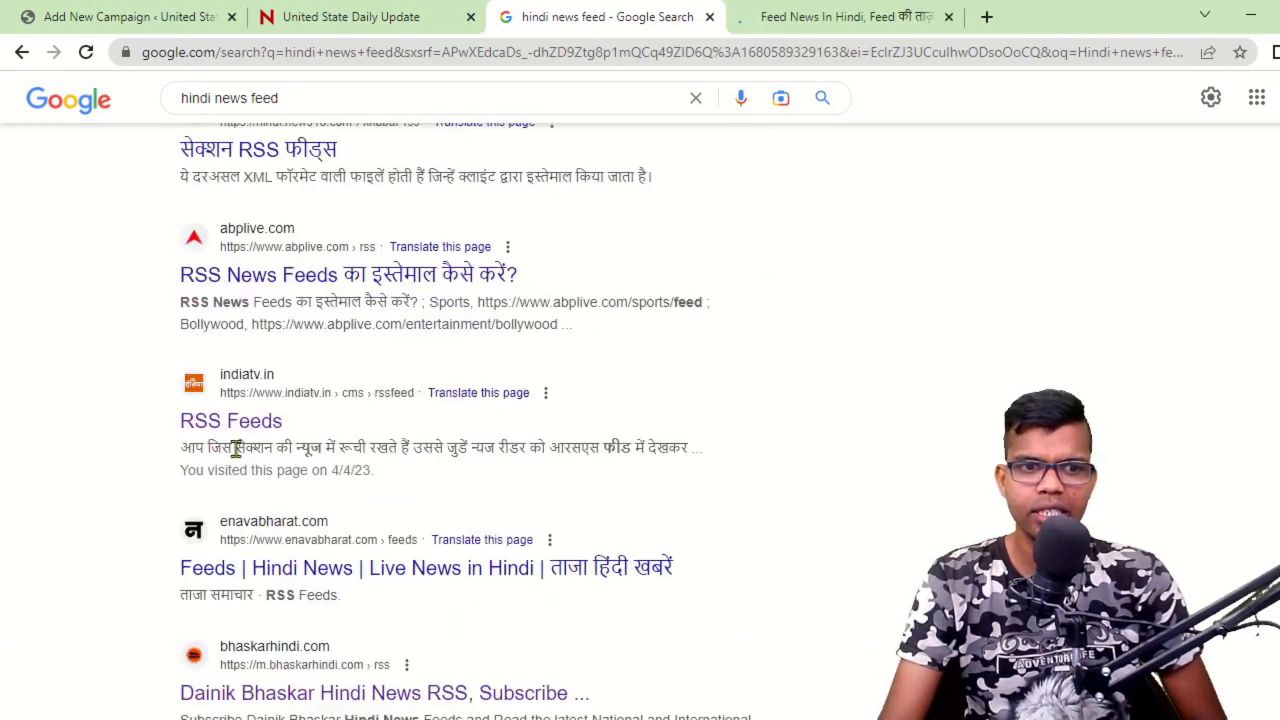
right_click(243, 427)
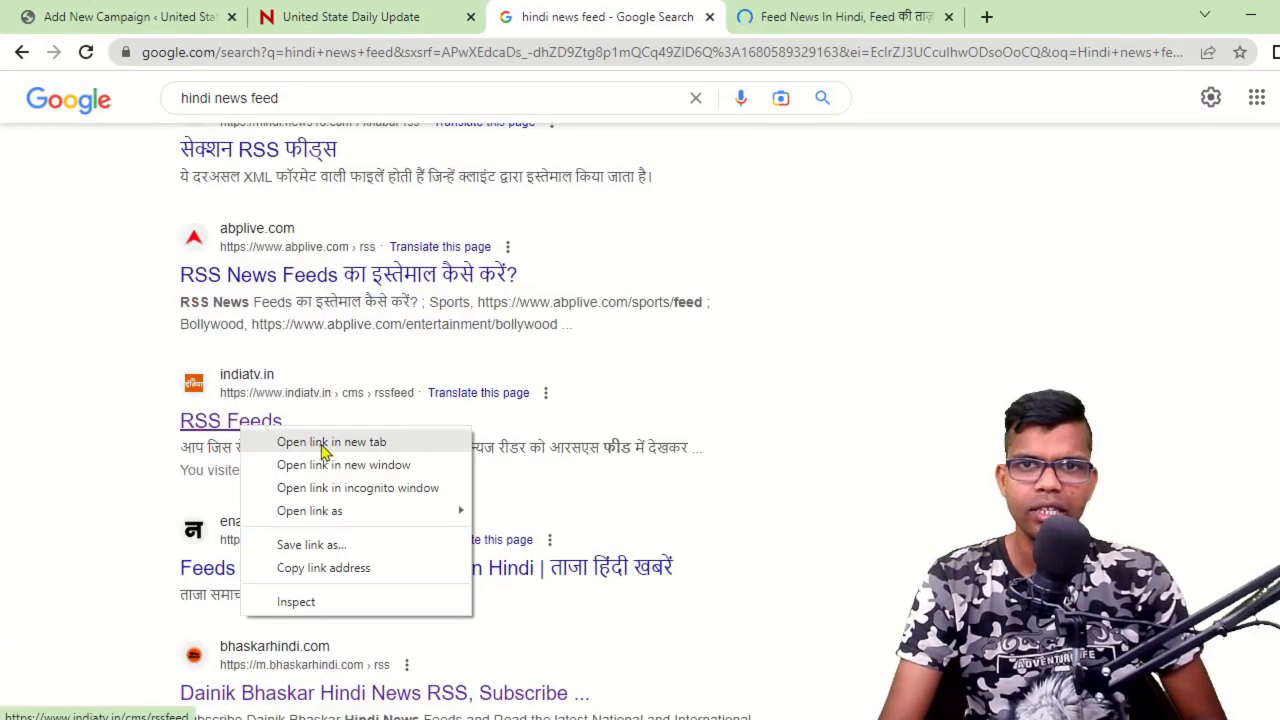
left_click(323, 442)
left_click(800, 17)
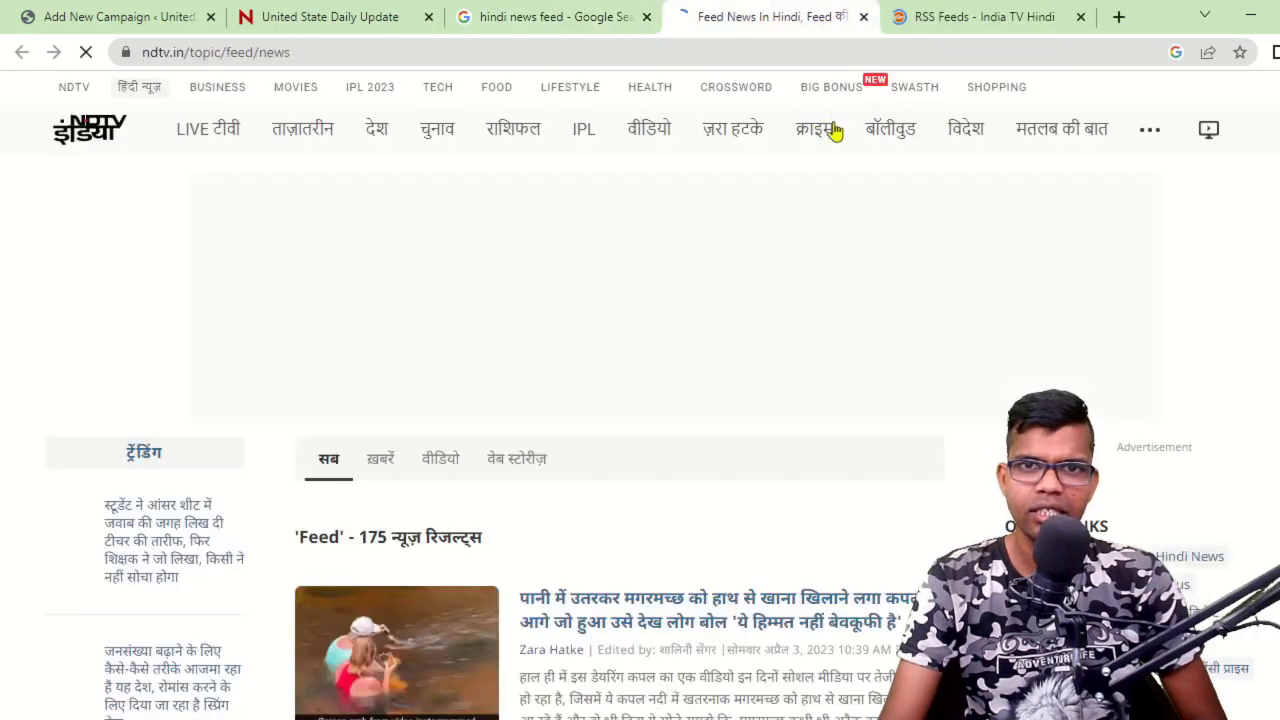
left_click(863, 17)
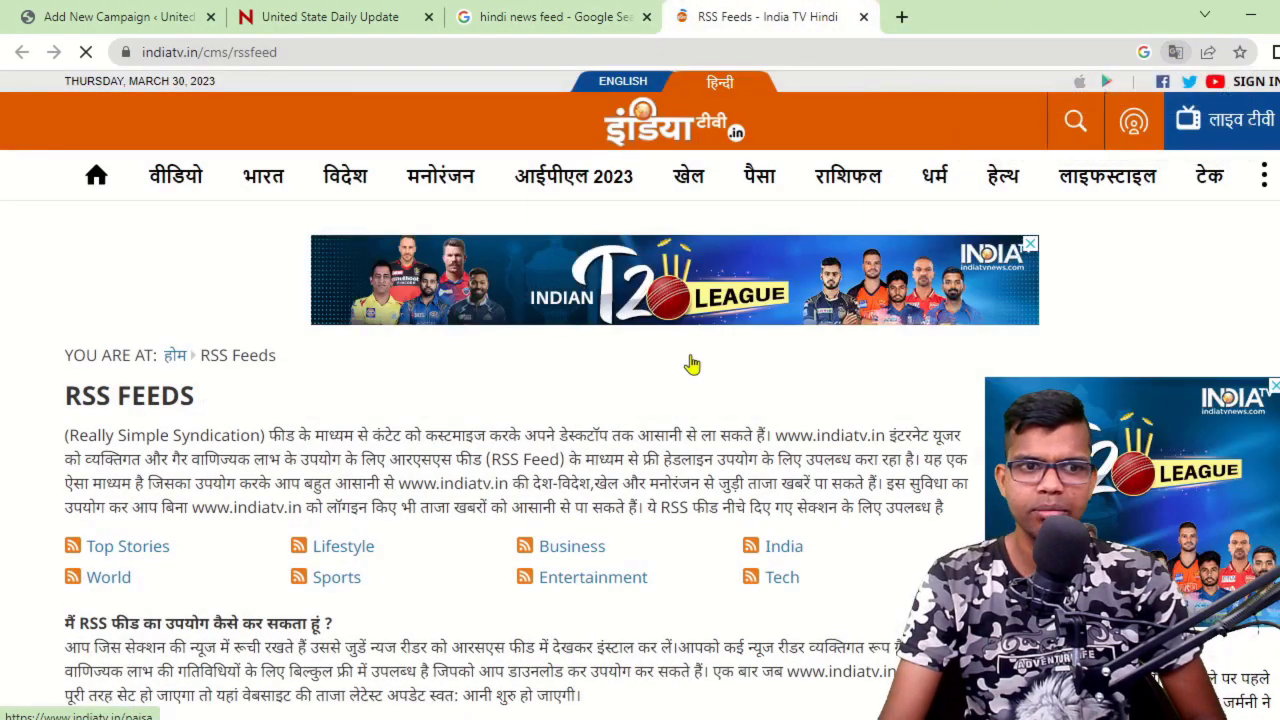
scroll(692, 364, "down", 2)
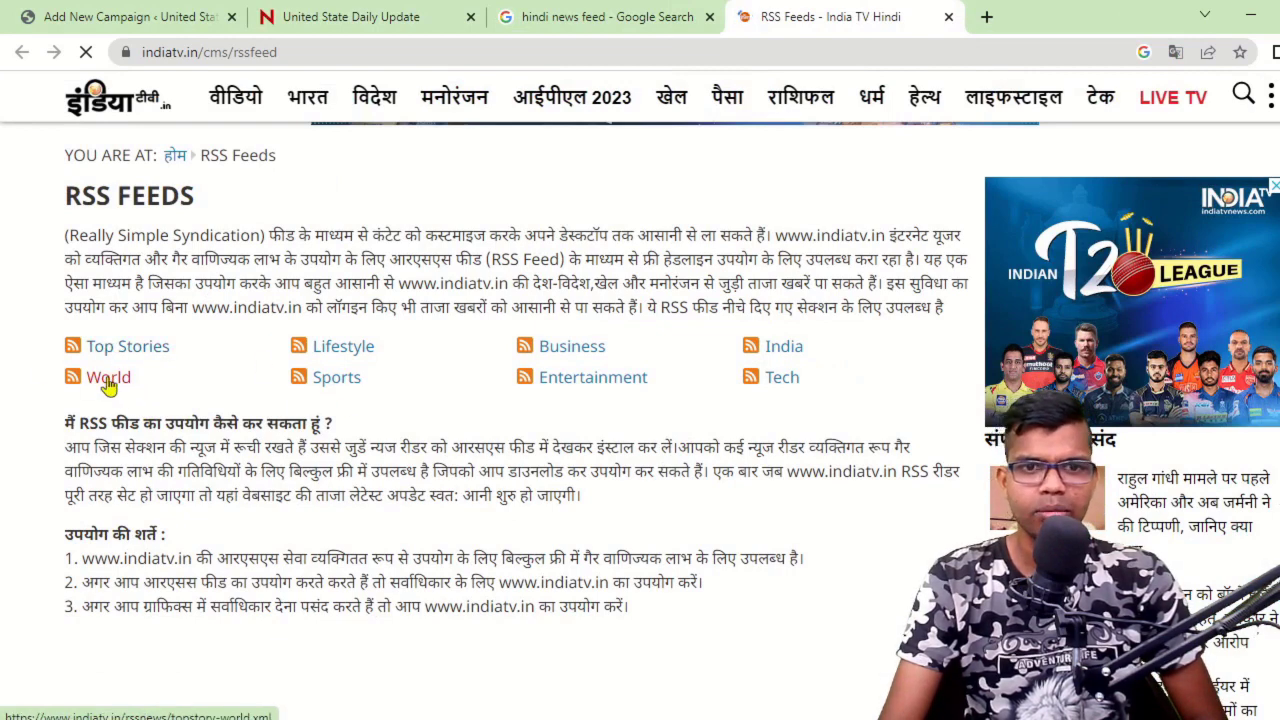
Open India TV's Sports RSS feed, copy its address, and paste it as the campaign's feed to post from.
left_click(333, 385)
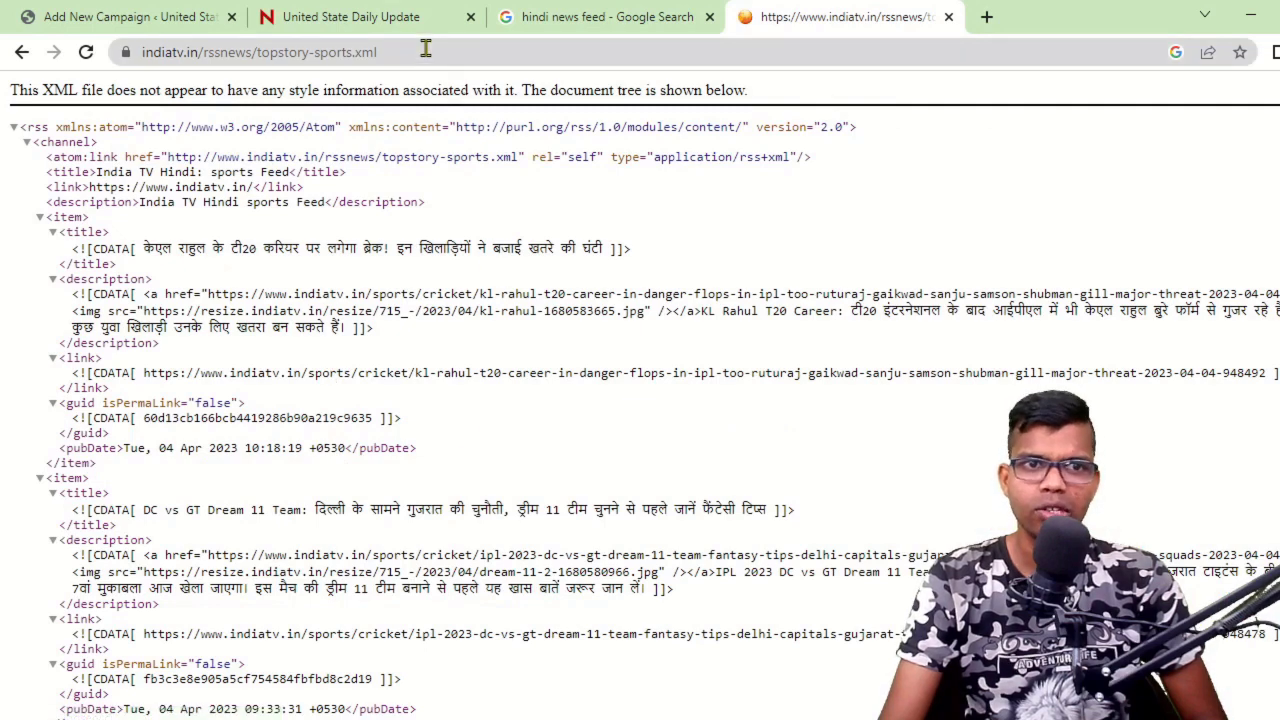
left_click(425, 51)
right_click(320, 57)
left_click(403, 200)
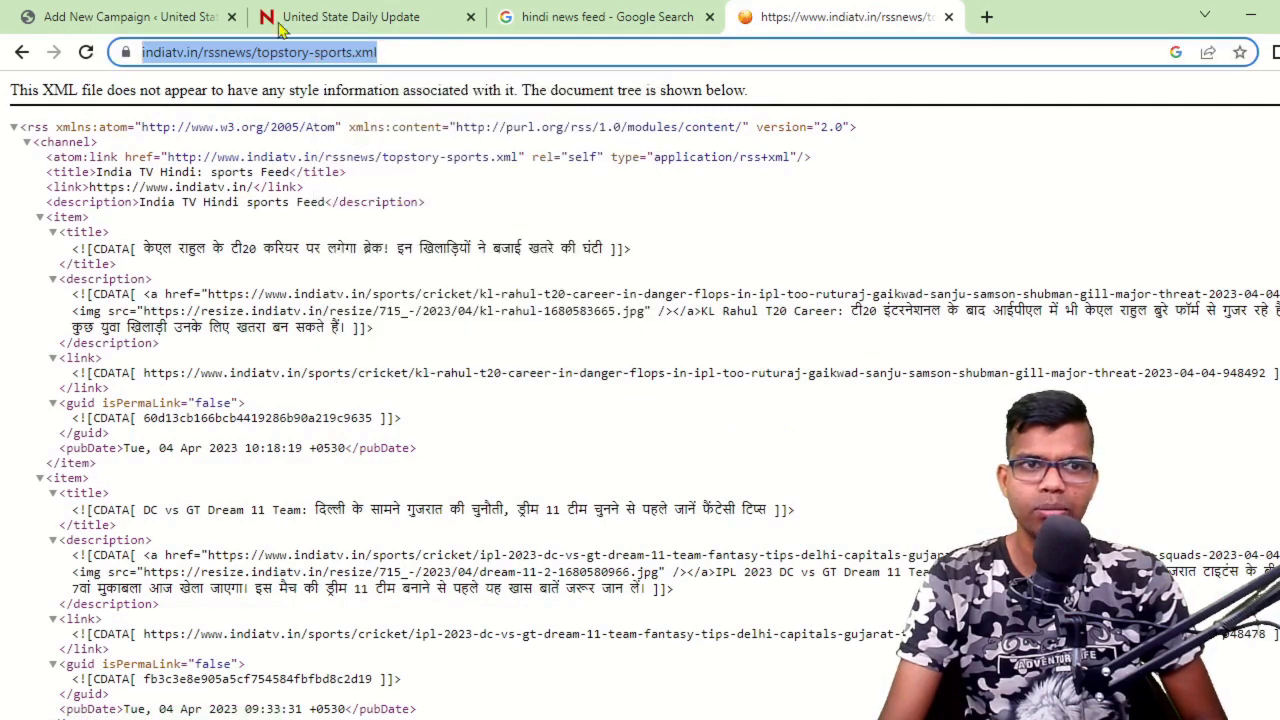
left_click(100, 16)
right_click(300, 492)
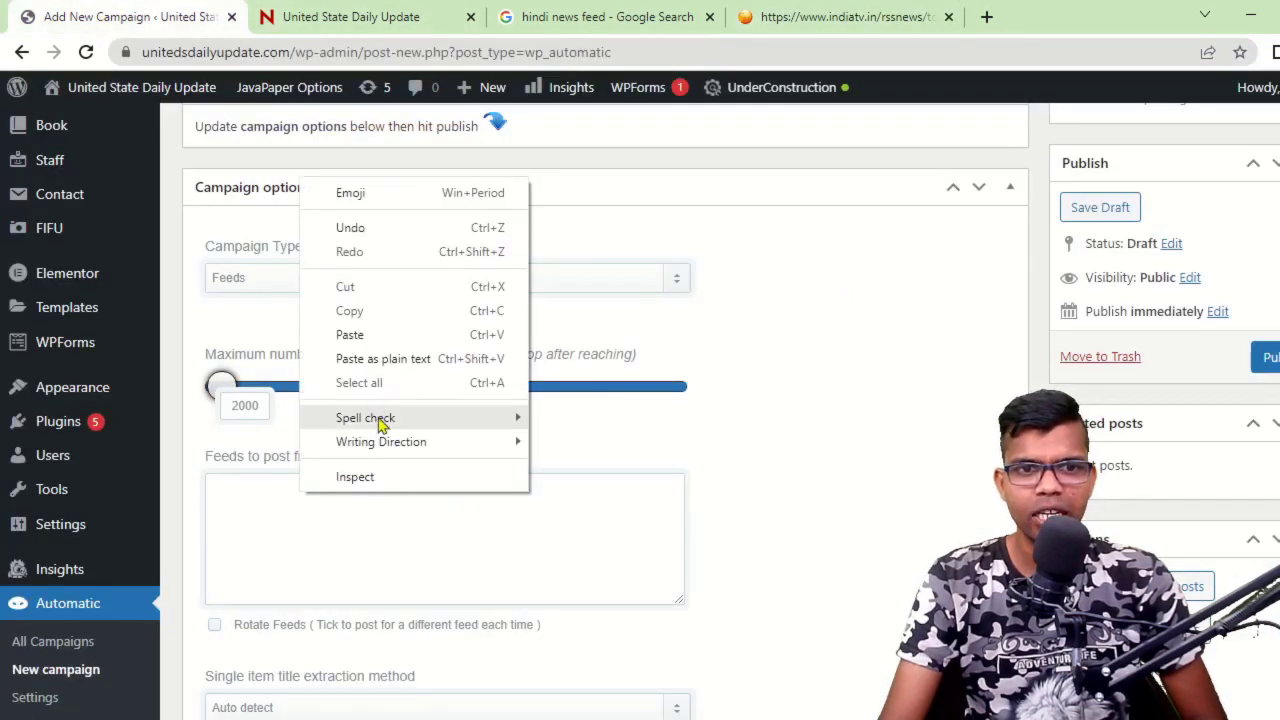
left_click(375, 334)
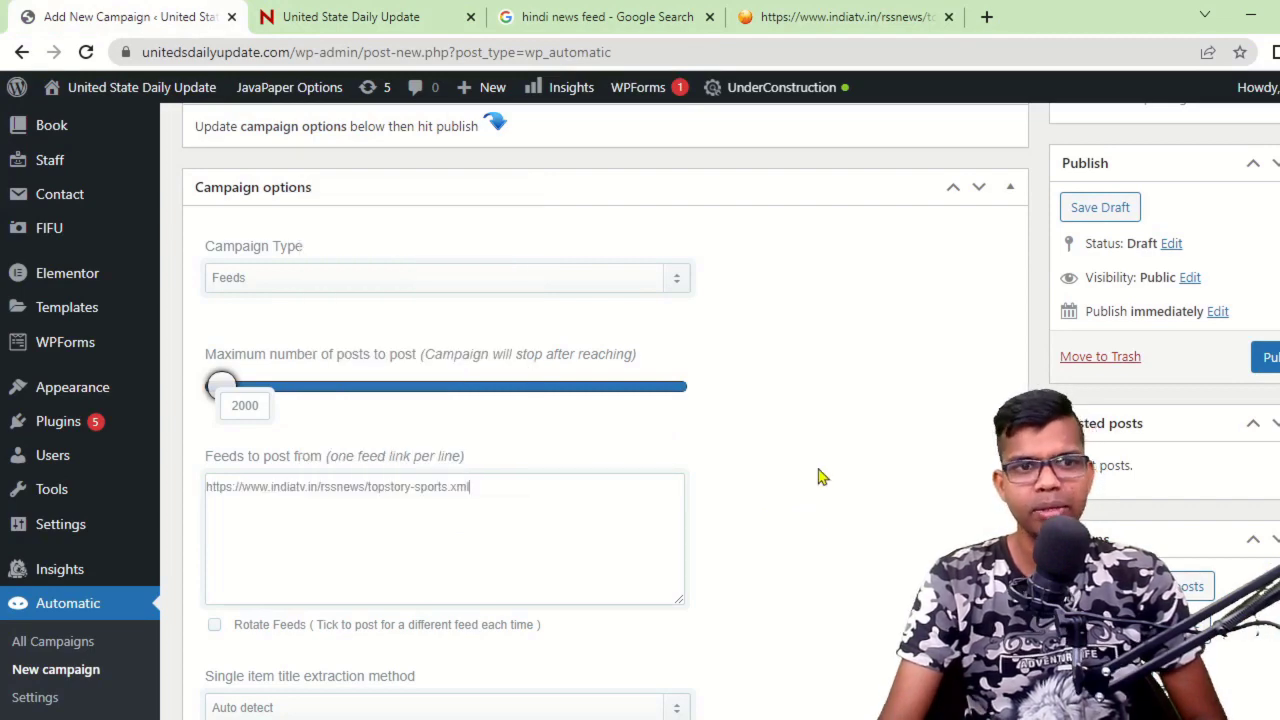
Enable adding posts with their original time and setting meta tags as WordPress tags for the campaign.
scroll(800, 452, "up", 3)
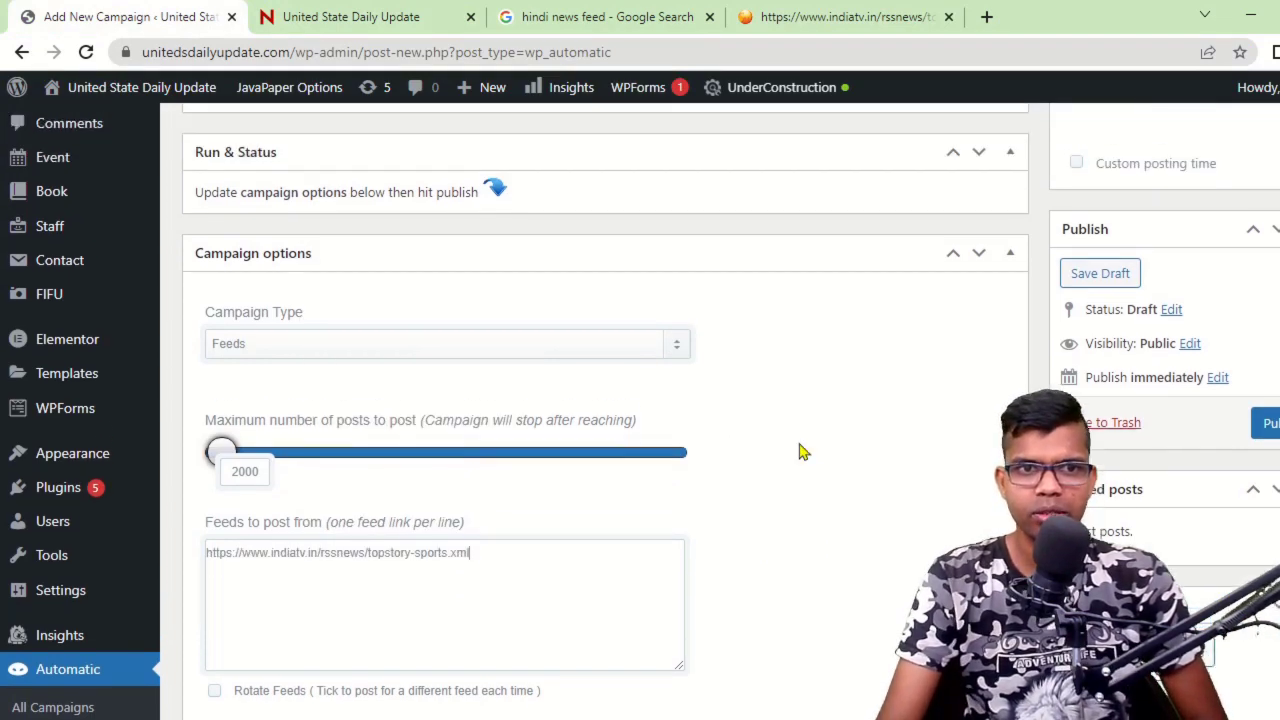
scroll(802, 450, "up", 1)
scroll(802, 450, "down", 8)
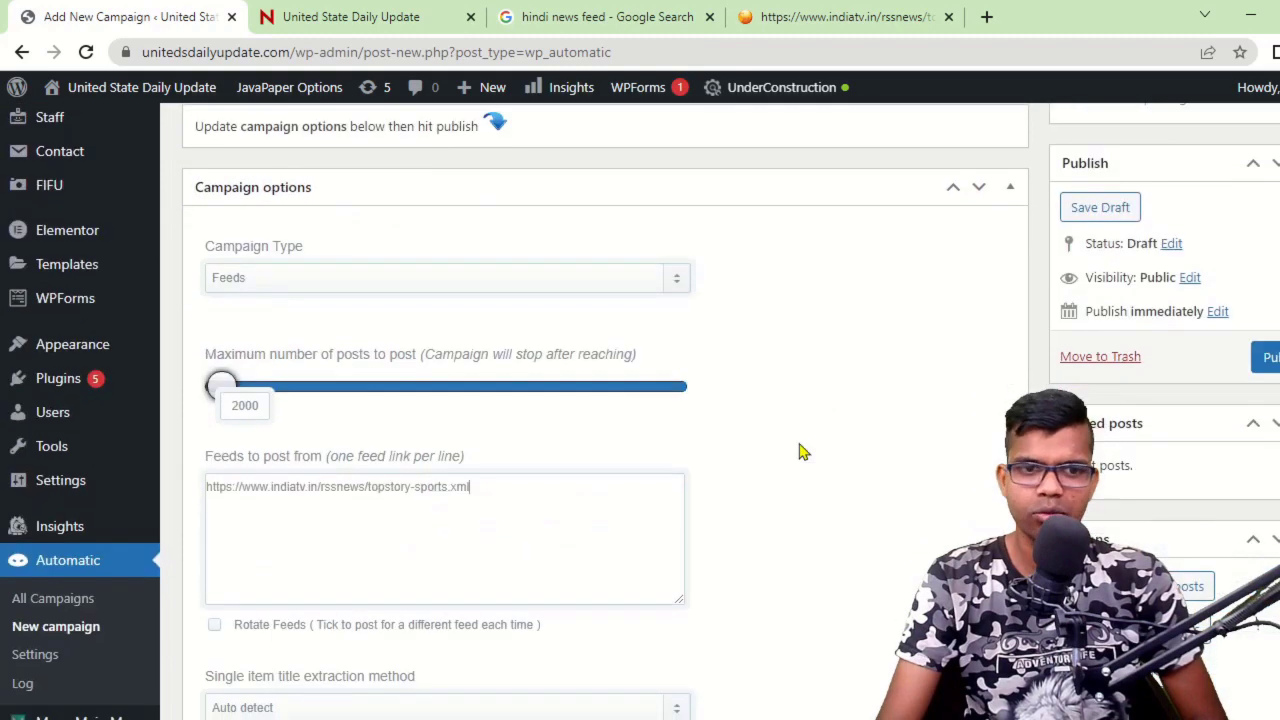
scroll(866, 455, "down", 1)
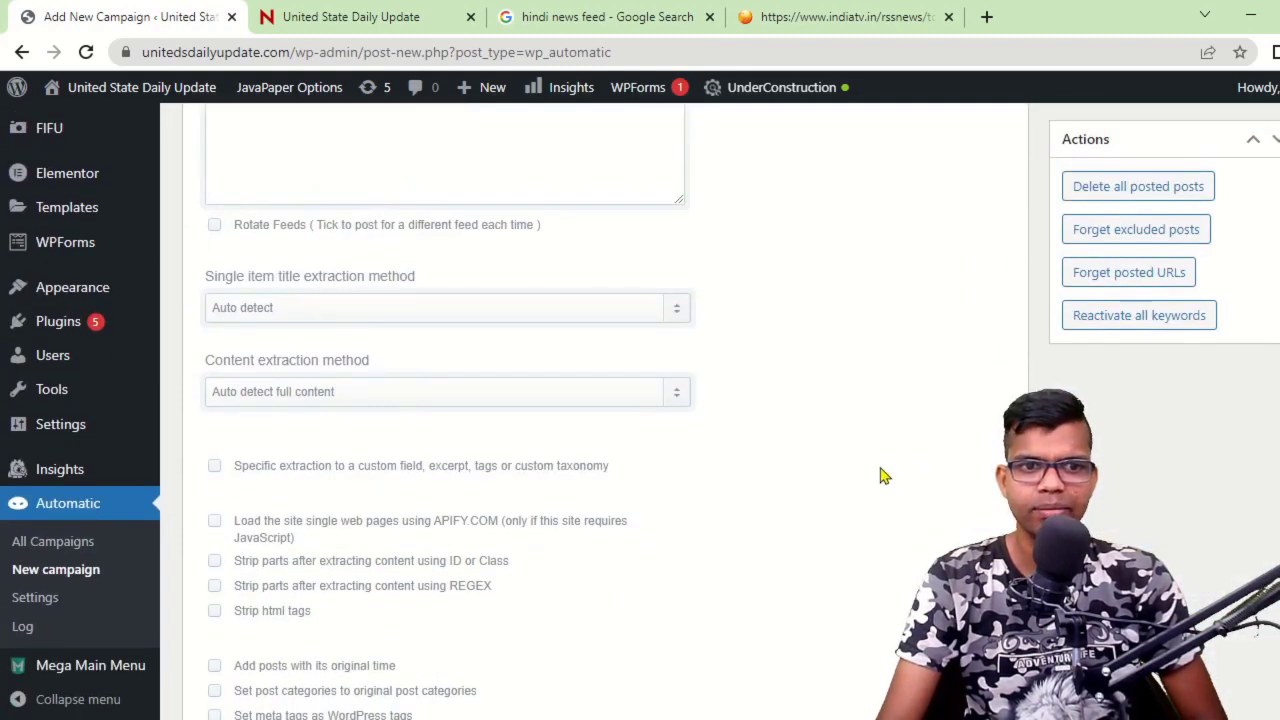
scroll(883, 473, "down", 2)
scroll(871, 463, "up", 1)
scroll(871, 463, "down", 2)
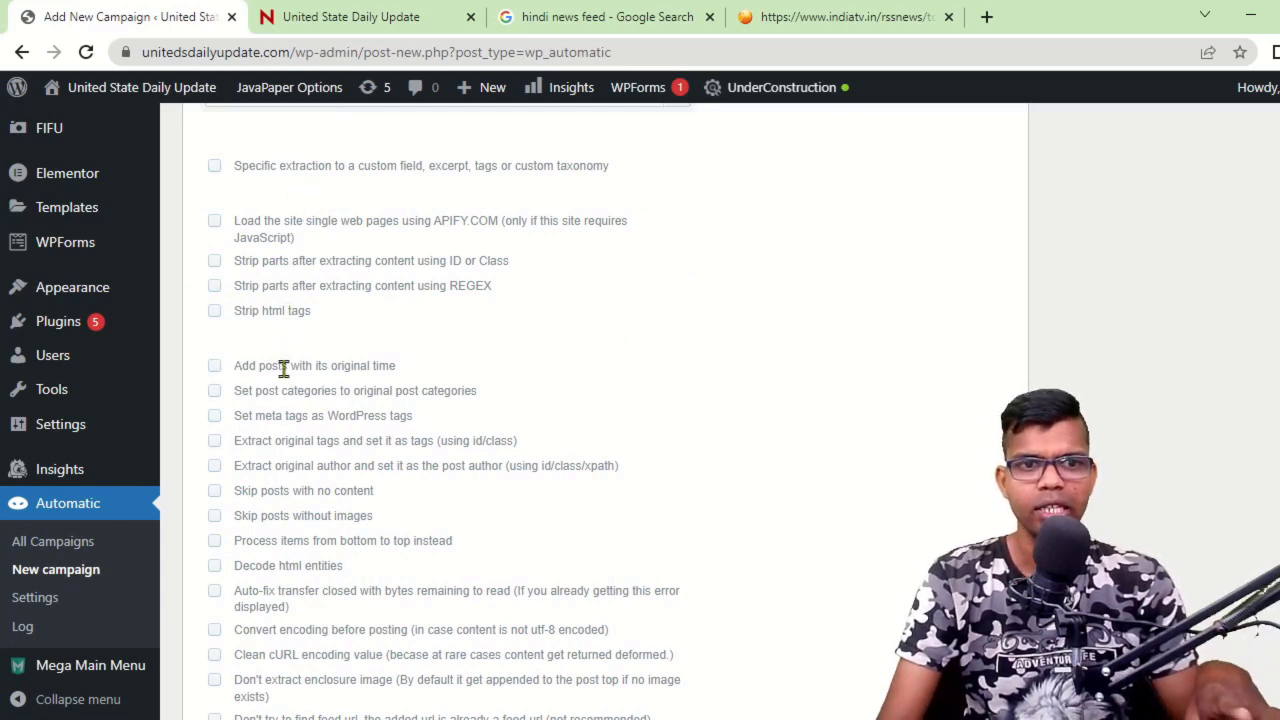
left_click(216, 366)
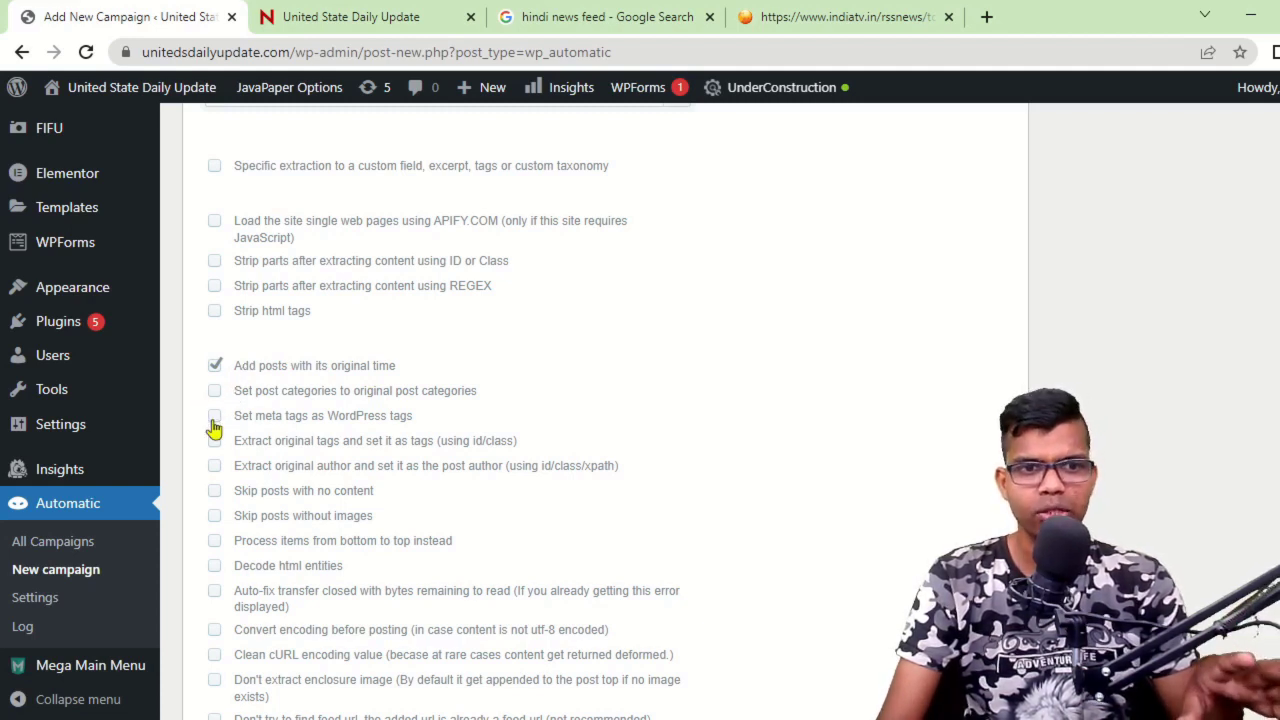
left_click(214, 418)
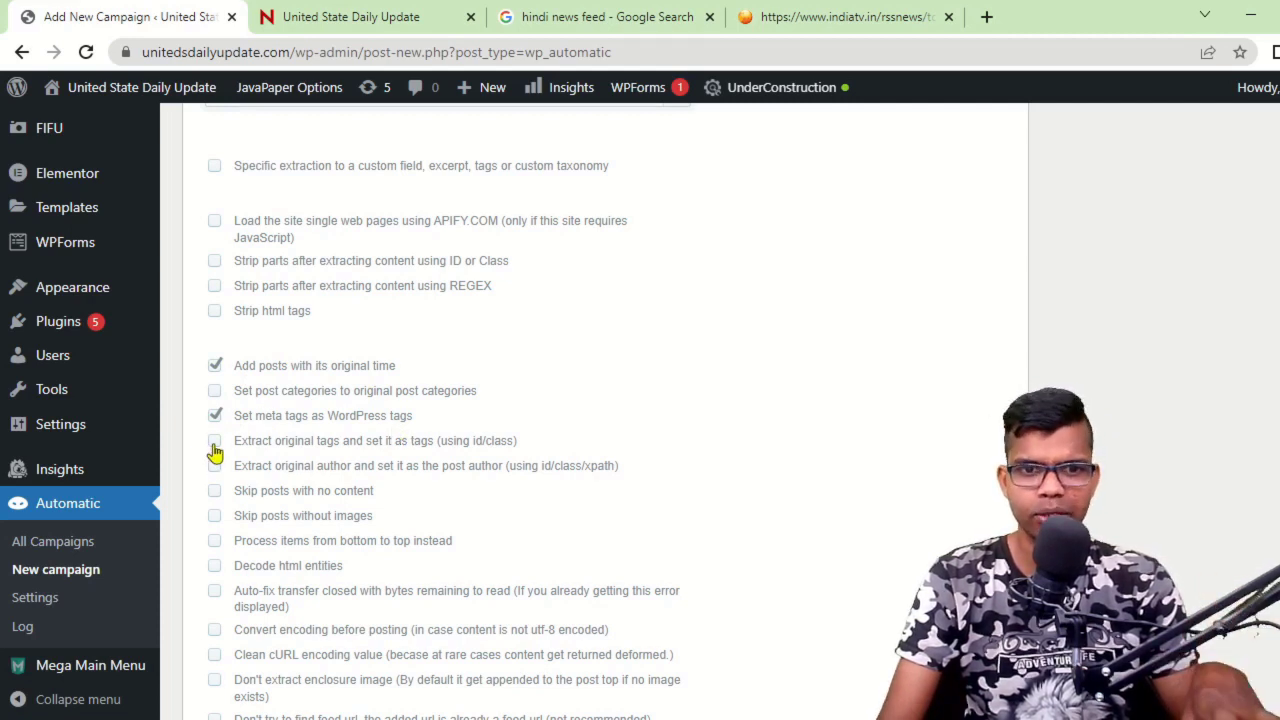
Set the campaign to skip posts with no content and posts without images.
scroll(305, 508, "down", 1)
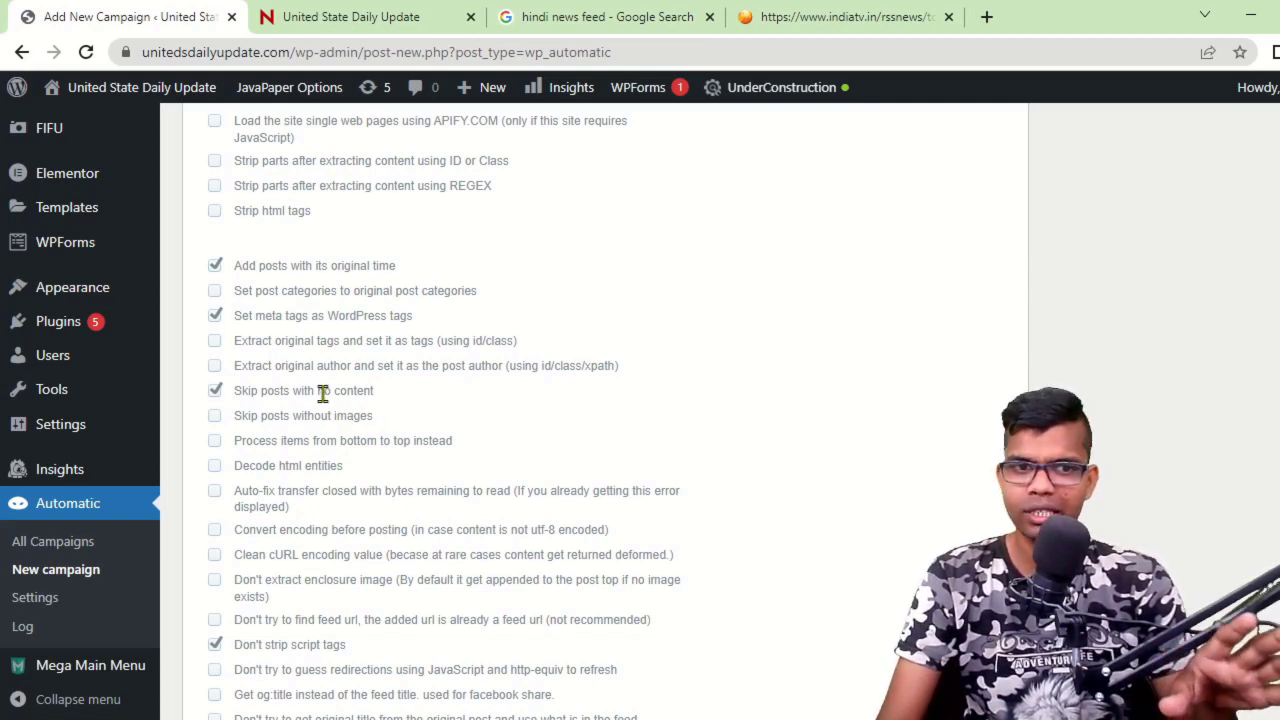
left_click_drag(322, 393, 443, 403)
left_click(443, 403)
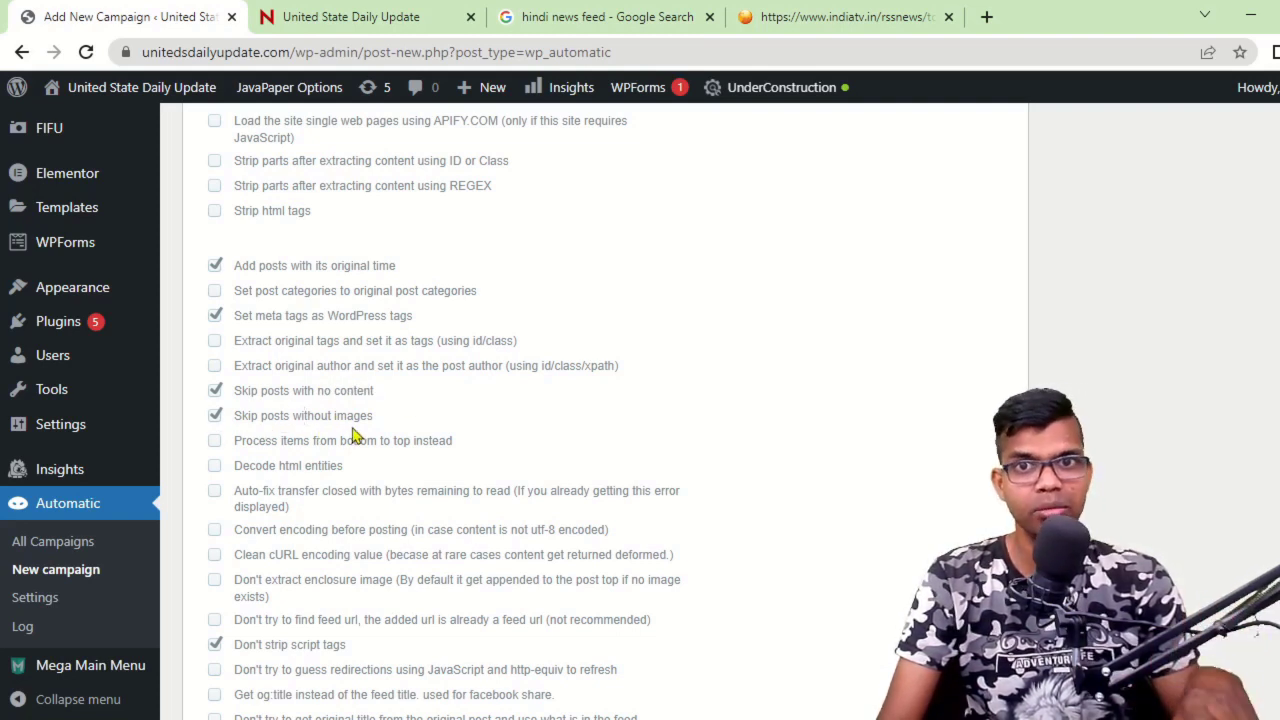
left_click(365, 17)
left_click(118, 22)
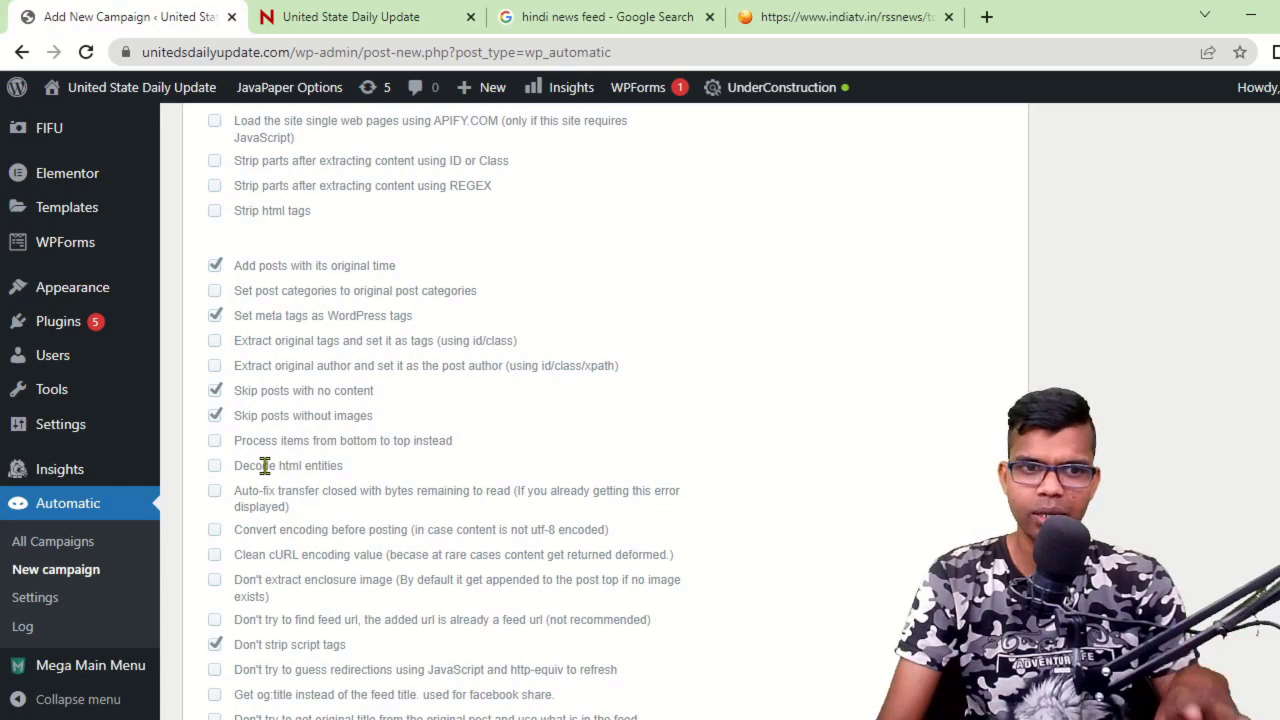
Enable auto-fixing transfers closed with bytes remaining, not extracting the enclosure image, and not trying to find the feed url.
scroll(362, 493, "down", 1)
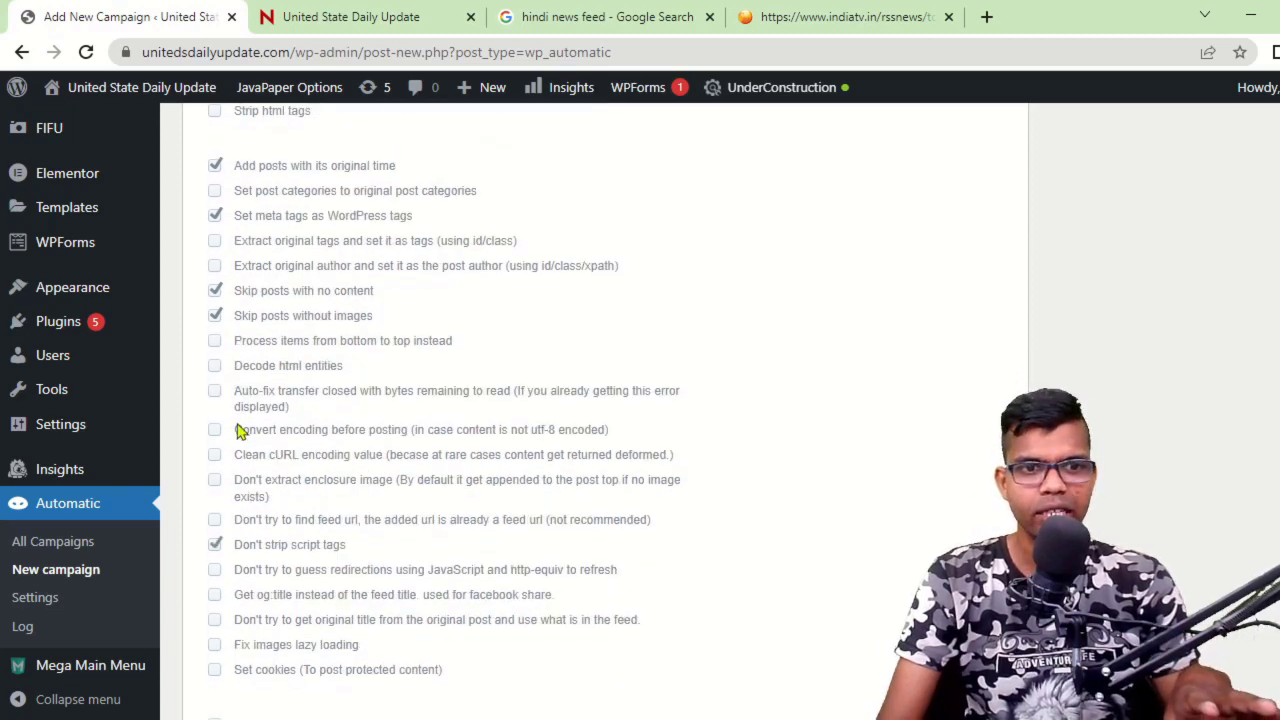
left_click(216, 392)
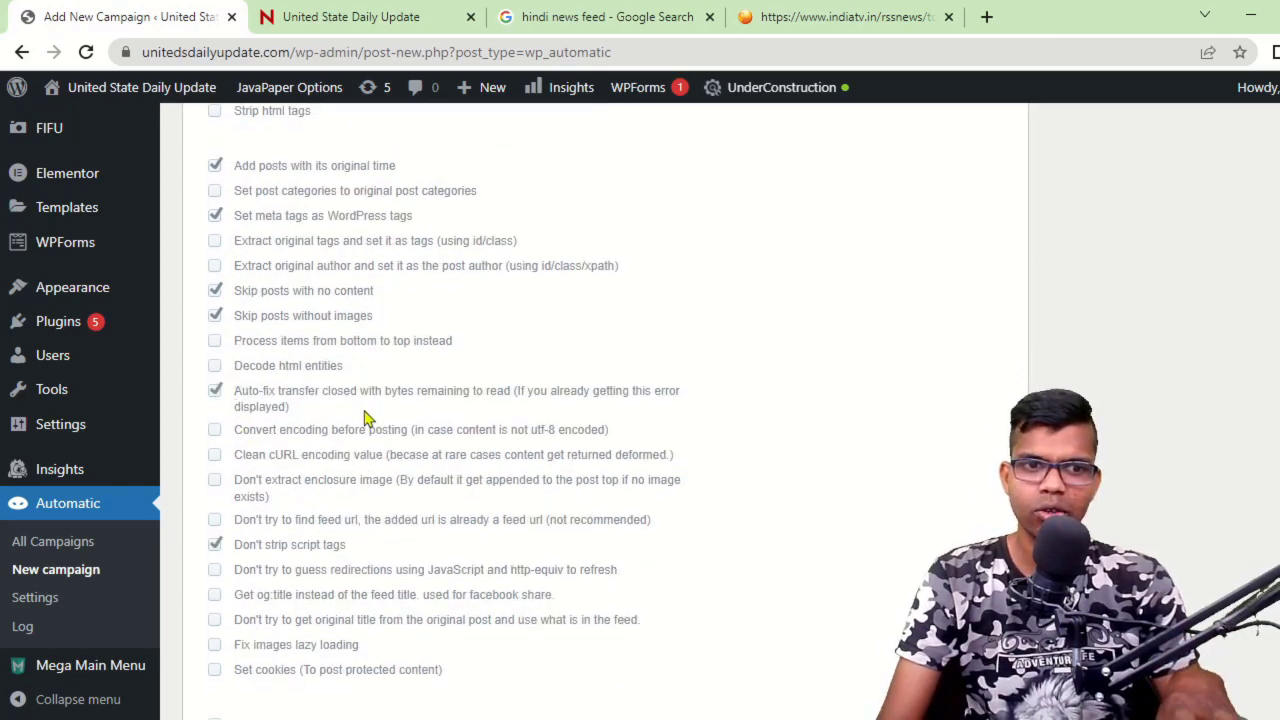
scroll(444, 447, "down", 1)
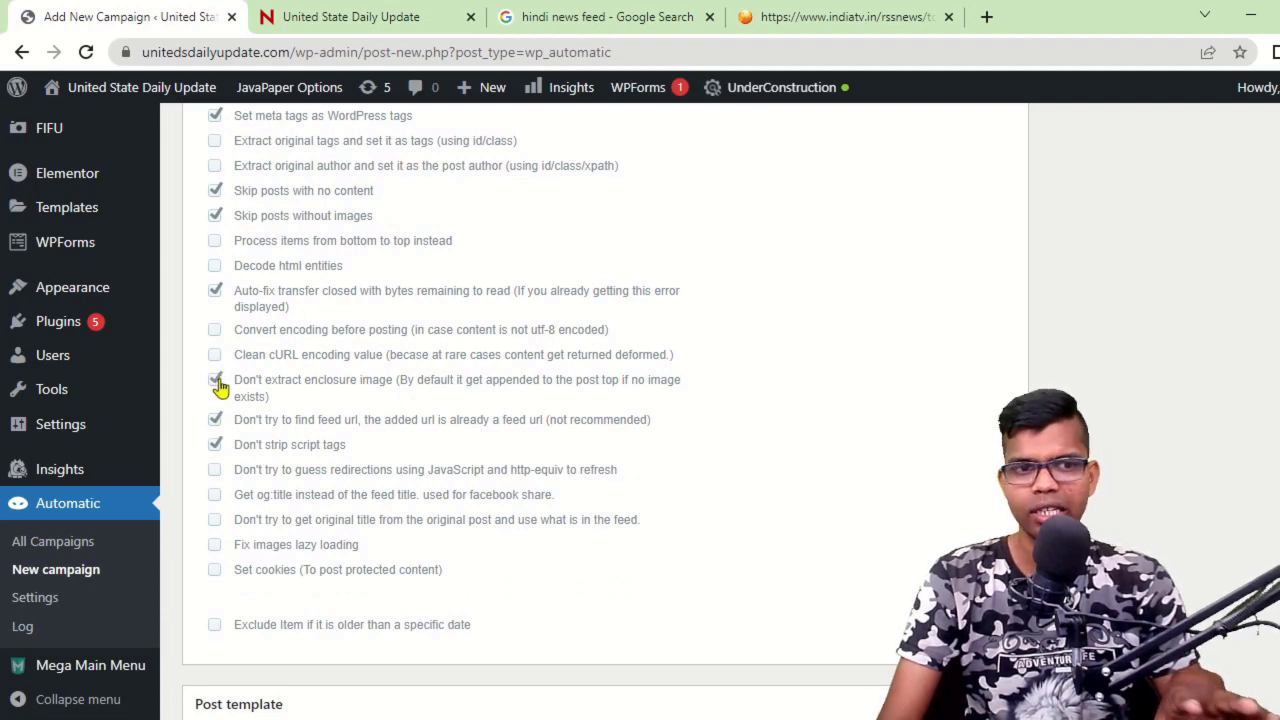
Enable not guessing redirections, getting og:title instead of the feed title, and not getting the original title, keeping script tags and feed url options enabled.
scroll(221, 308, "down", 2)
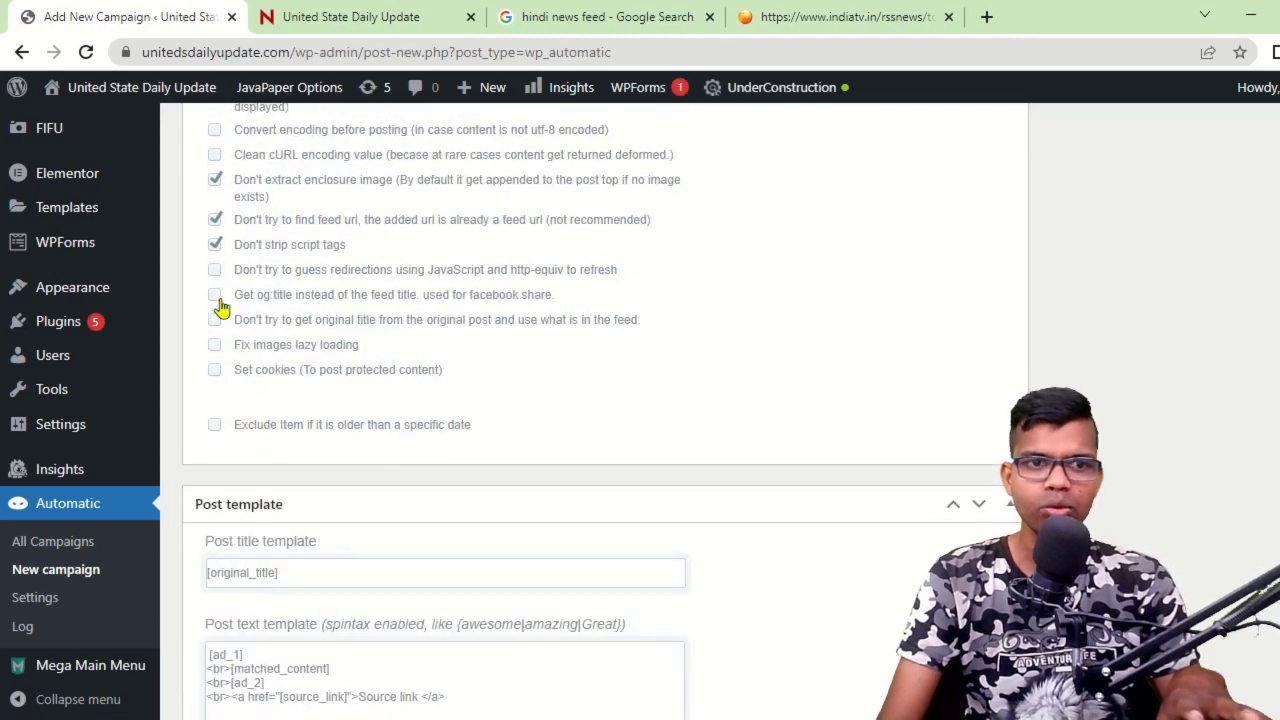
left_click(216, 270)
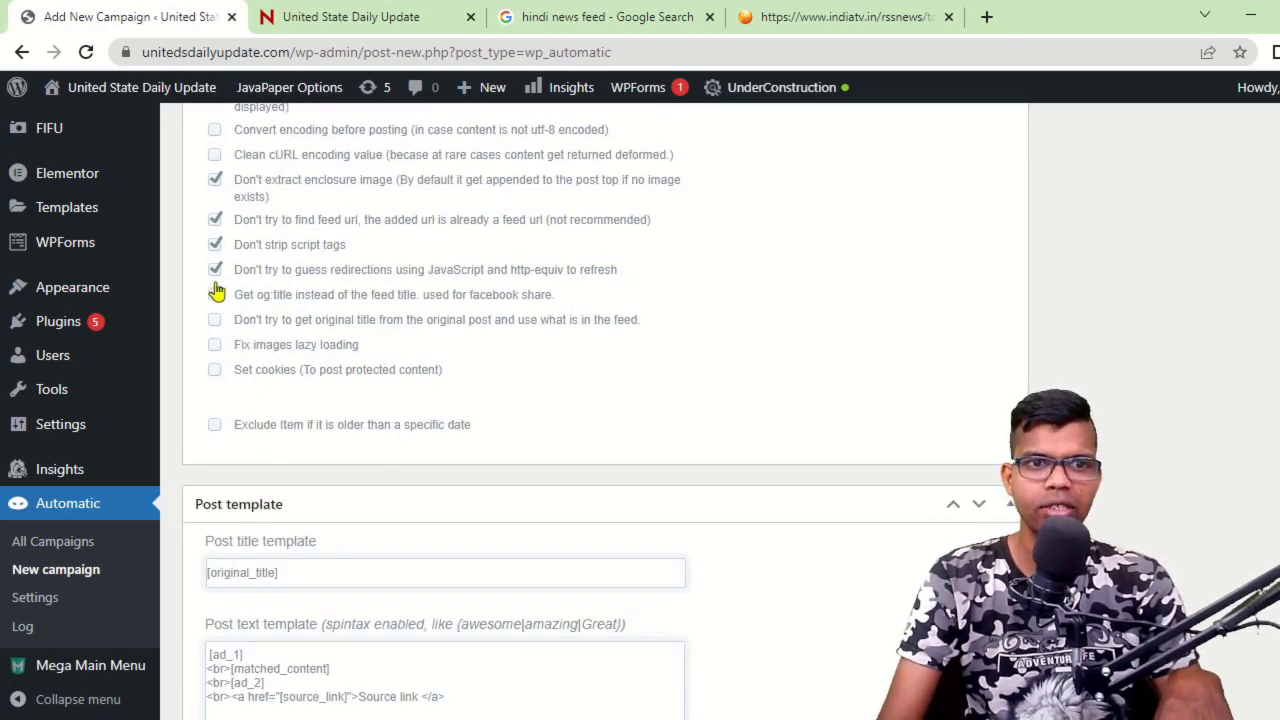
left_click(216, 270)
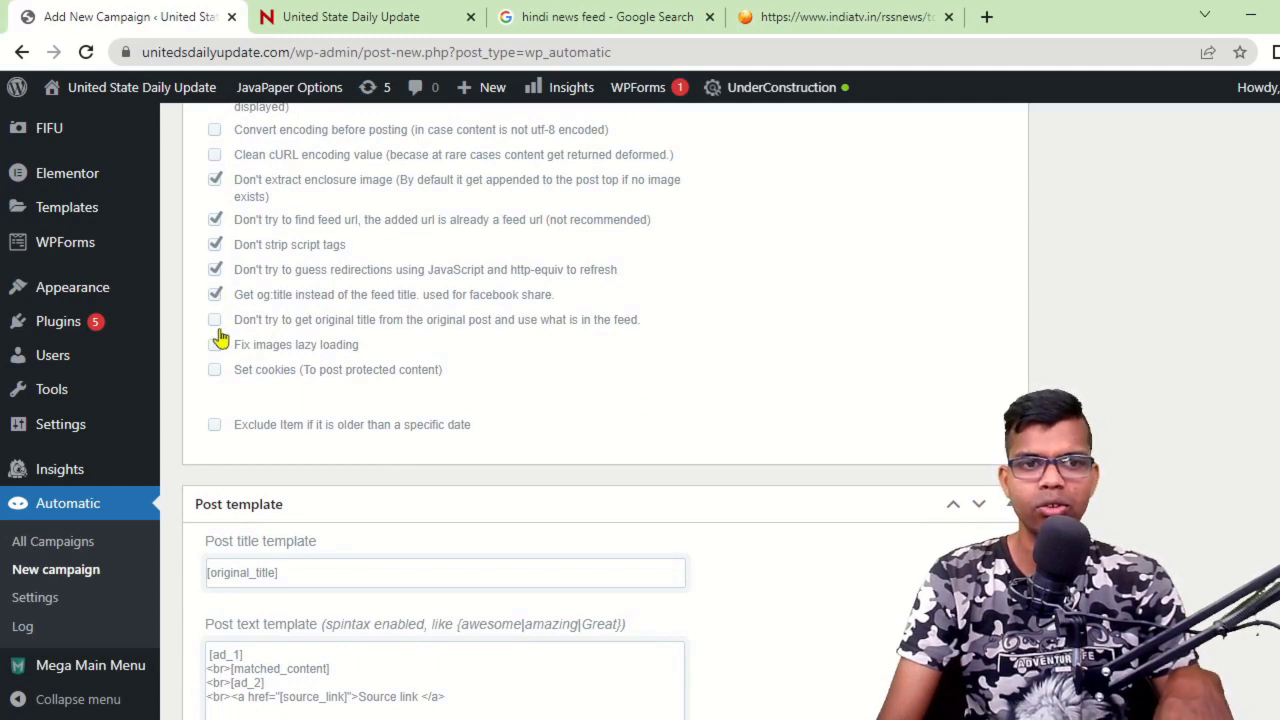
left_click(215, 244)
left_click(215, 220)
left_click(216, 245)
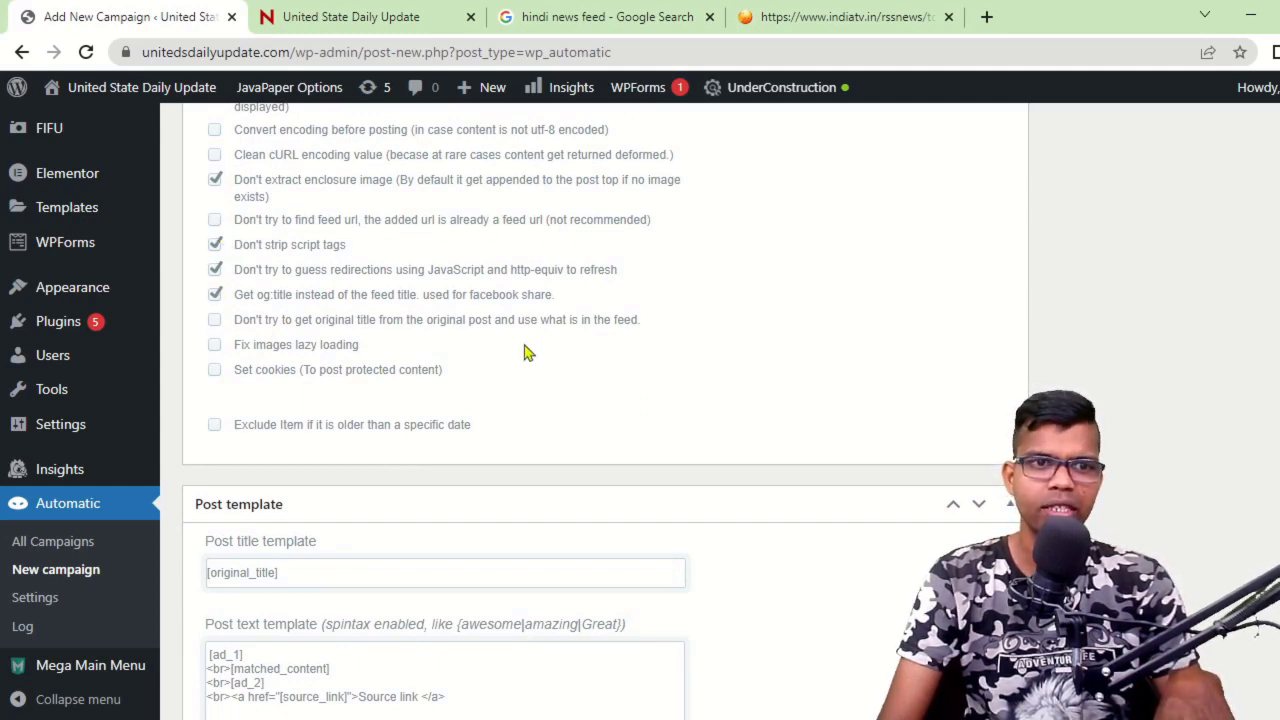
left_click(216, 221)
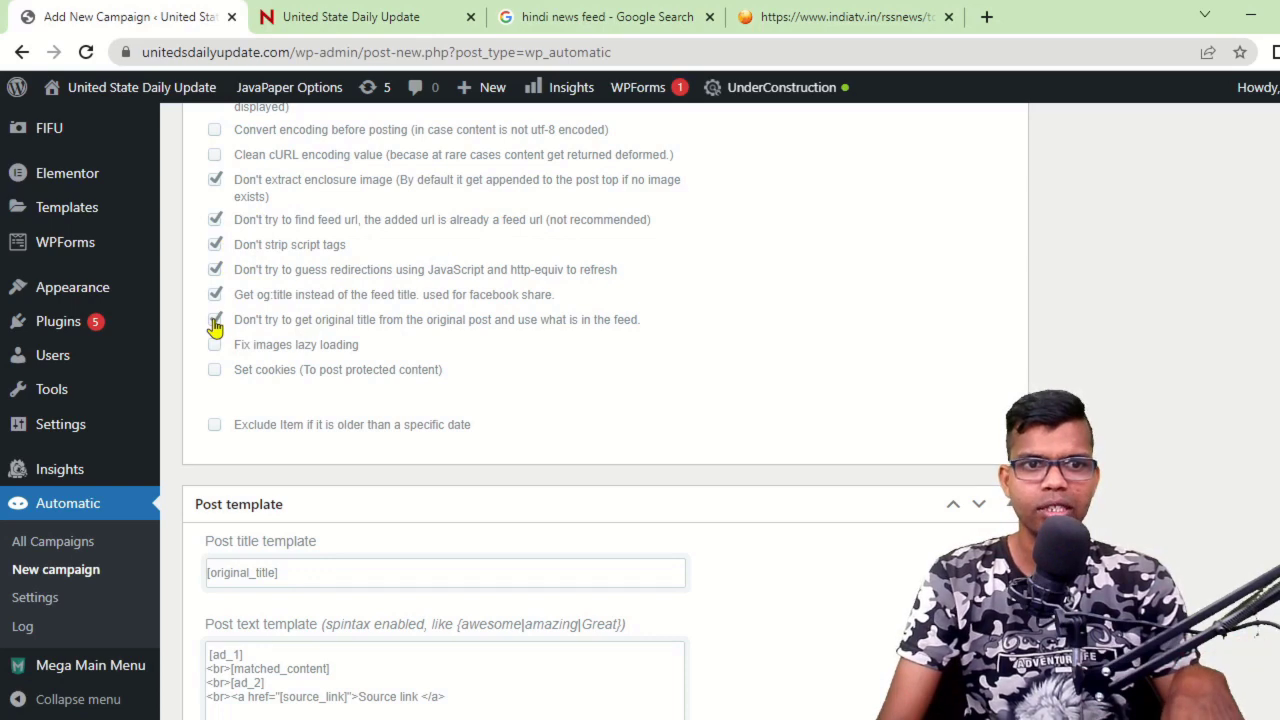
Remove the [ad_1] tag and the <br>[ad_2] line from the post text template.
scroll(565, 460, "down", 1)
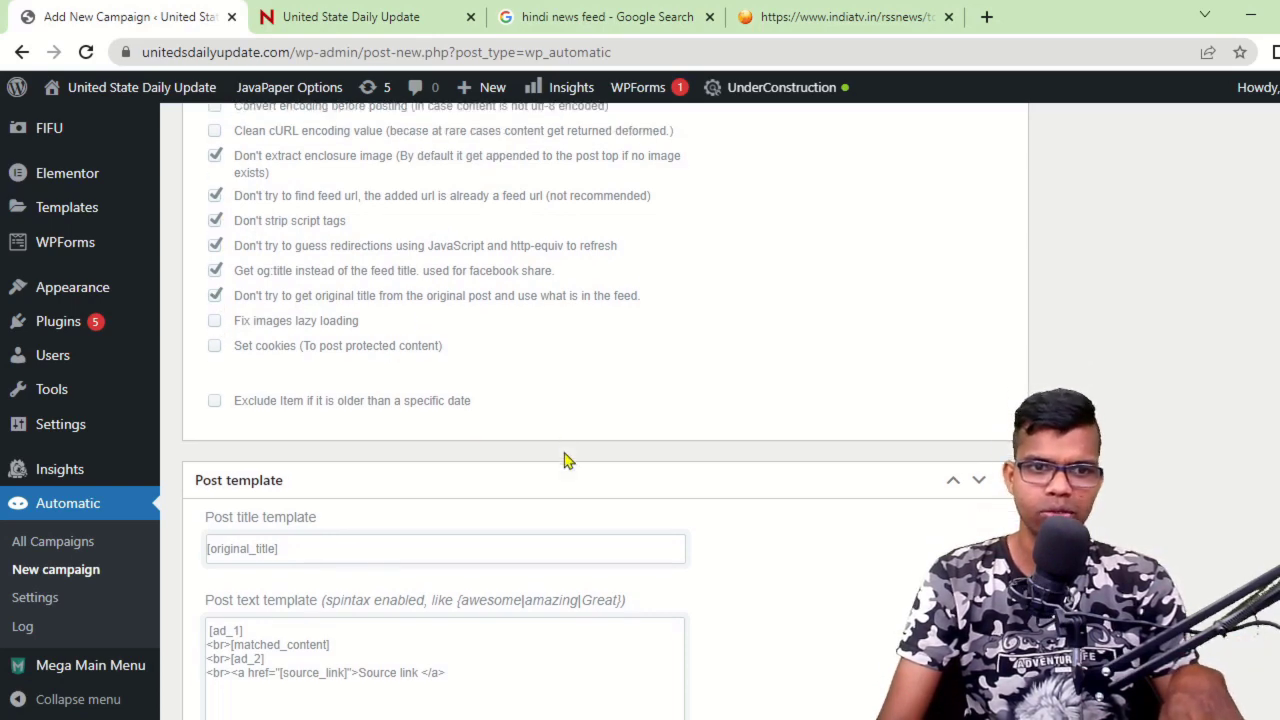
scroll(564, 455, "down", 3)
scroll(540, 425, "up", 4)
scroll(543, 417, "down", 7)
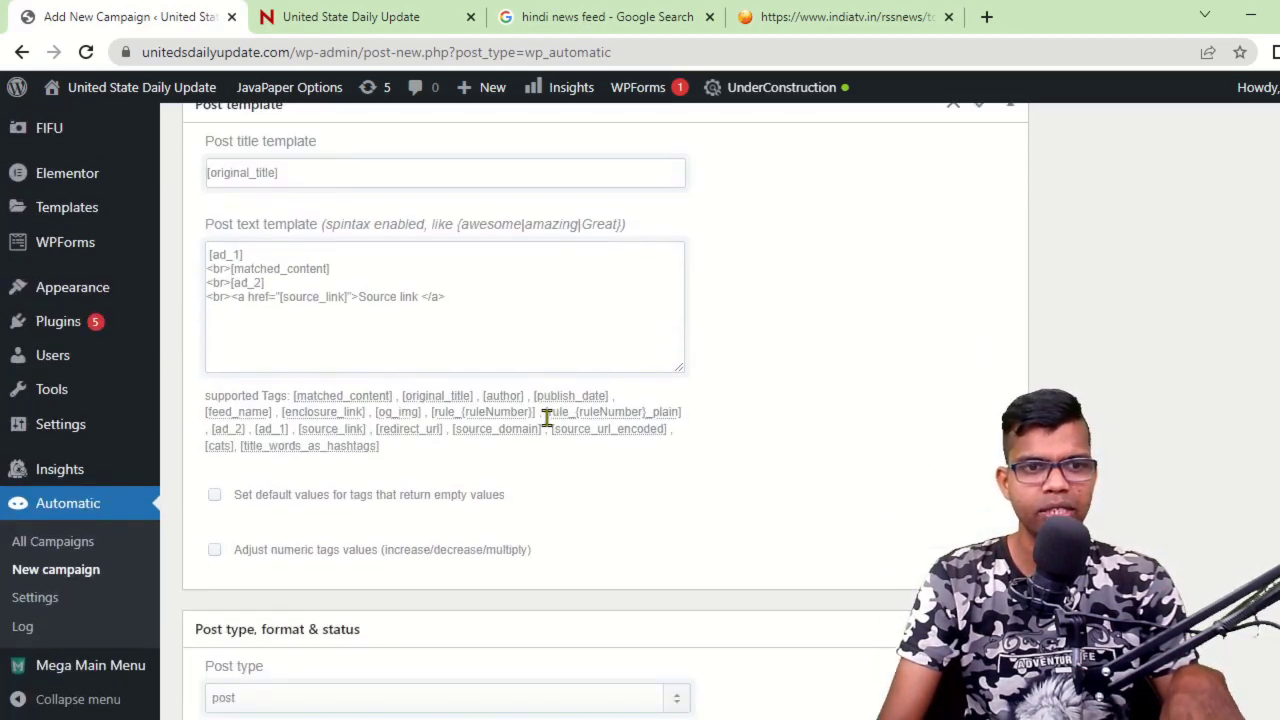
triple_click(211, 255)
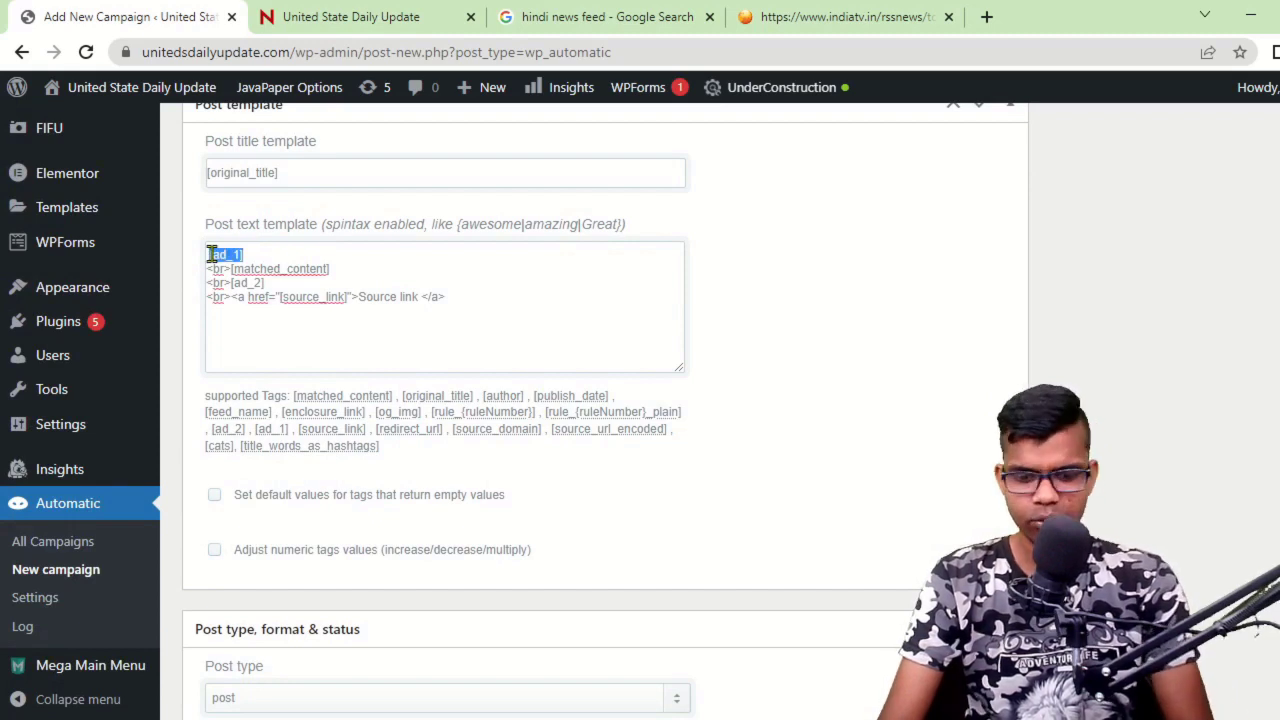
key("BackSpace")
triple_click(240, 283)
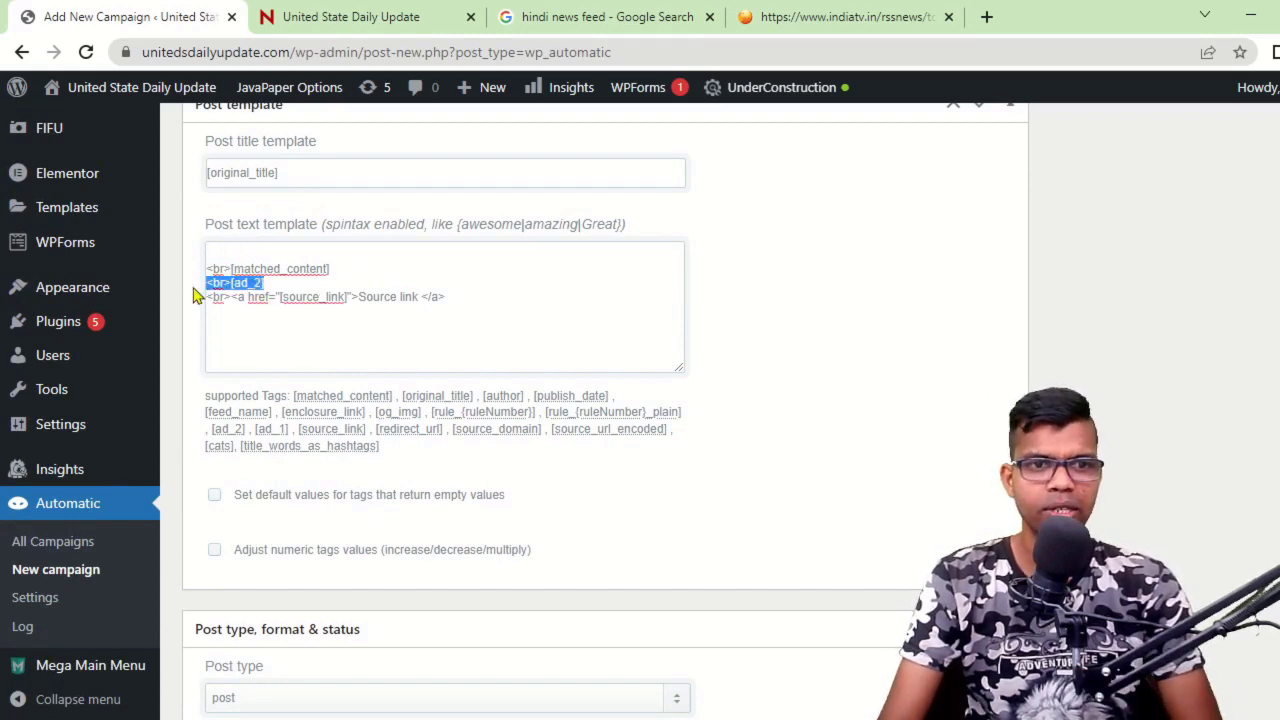
key("BackSpace")
Delete the source link line and the leading blank line from the post text template, leaving only <br>[matched_content].
triple_click(460, 298)
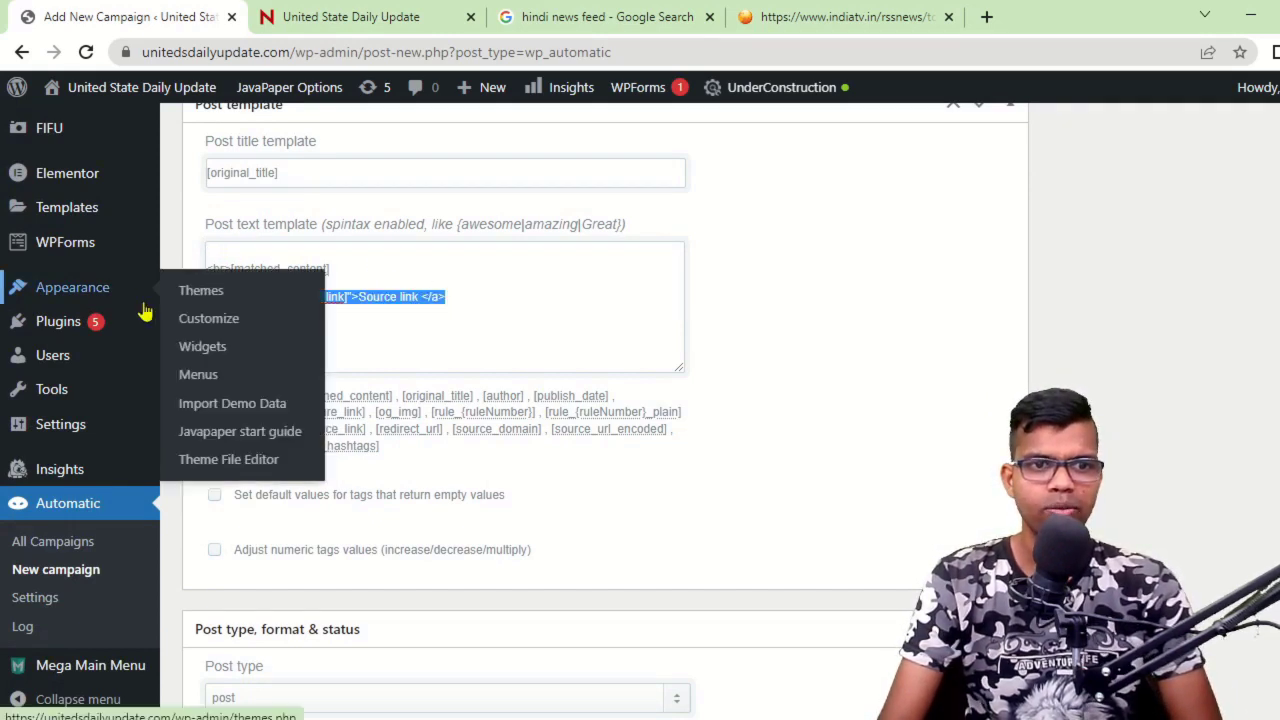
key("BackSpace")
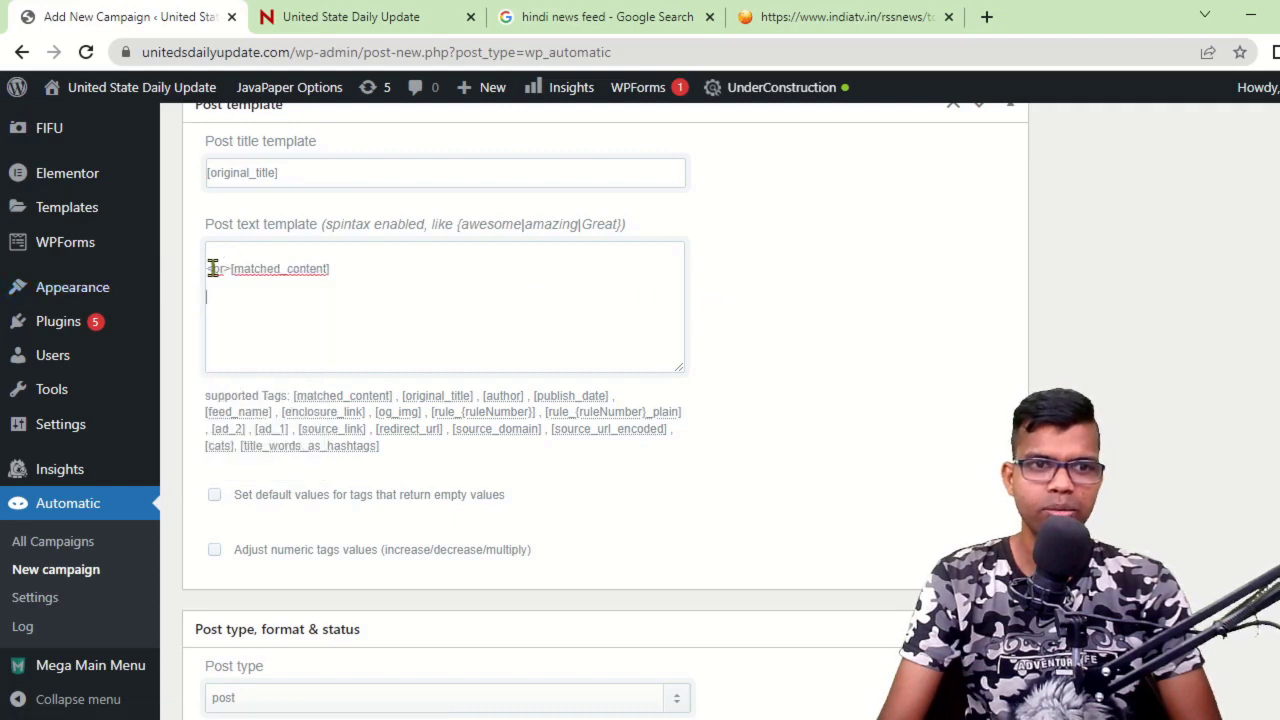
key("BackSpace")
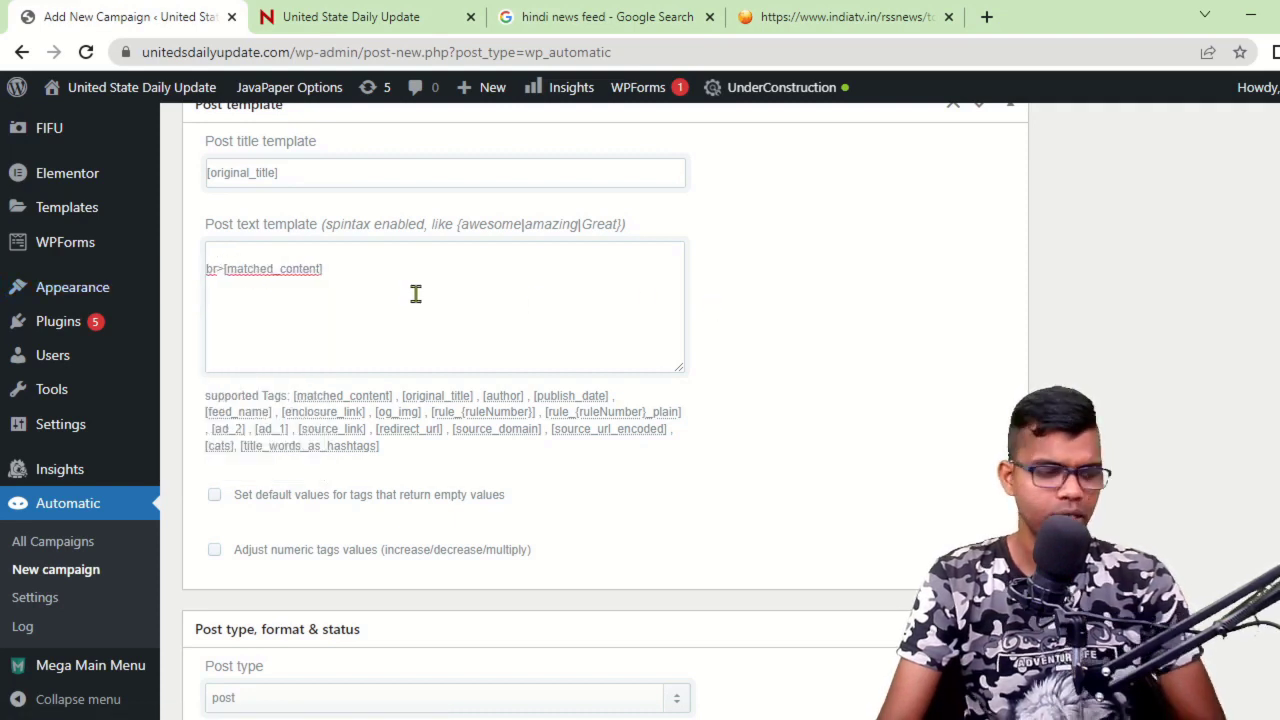
type("<")
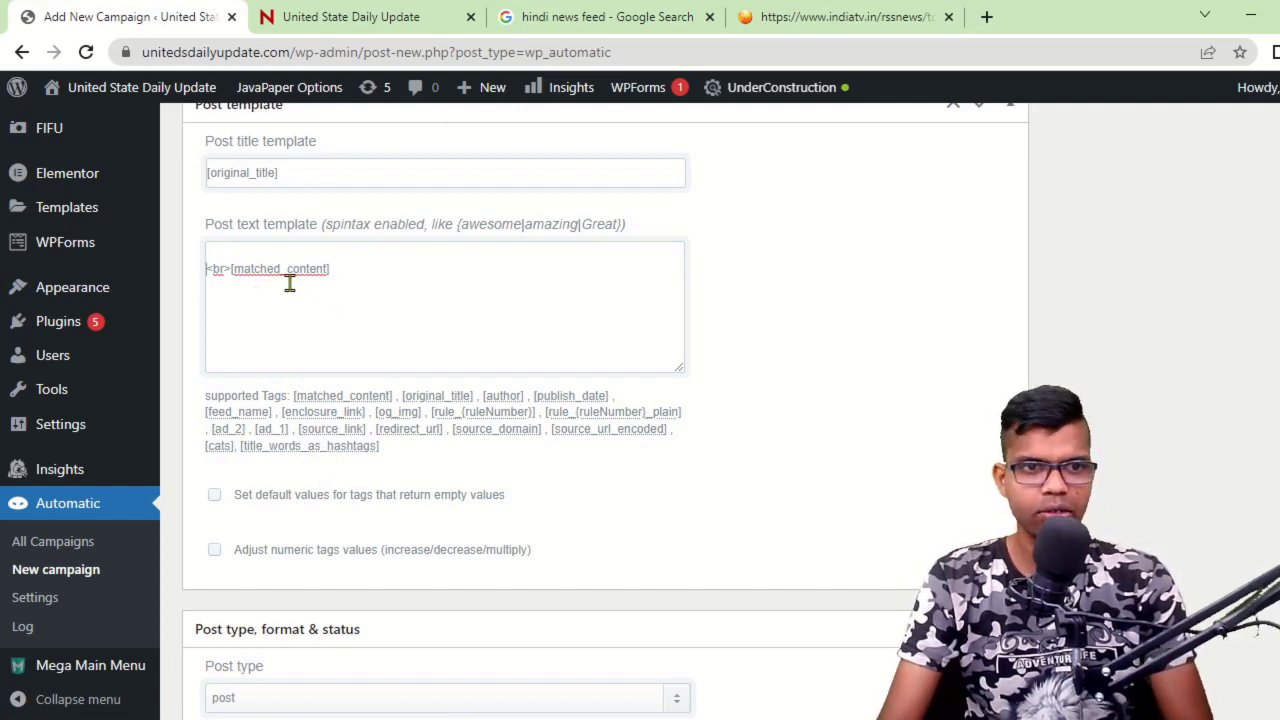
scroll(610, 400, "down", 2)
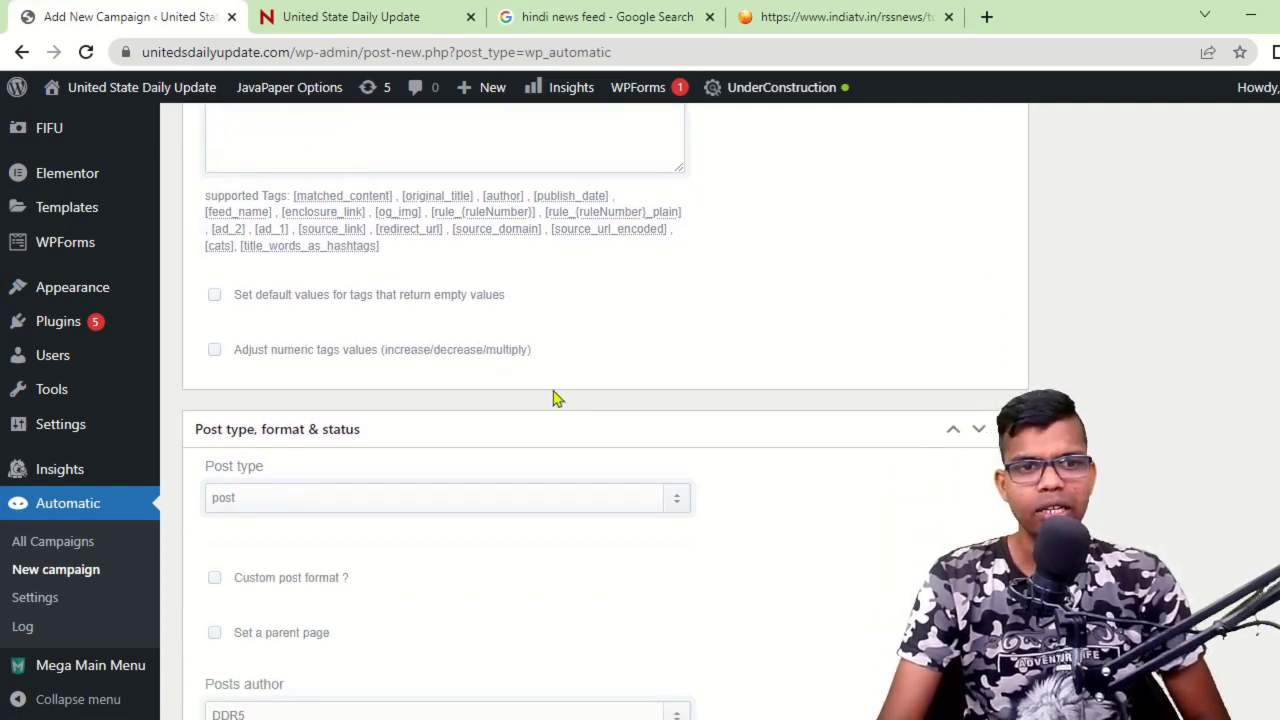
scroll(557, 398, "up", 2)
left_click_drag(413, 262, 287, 257)
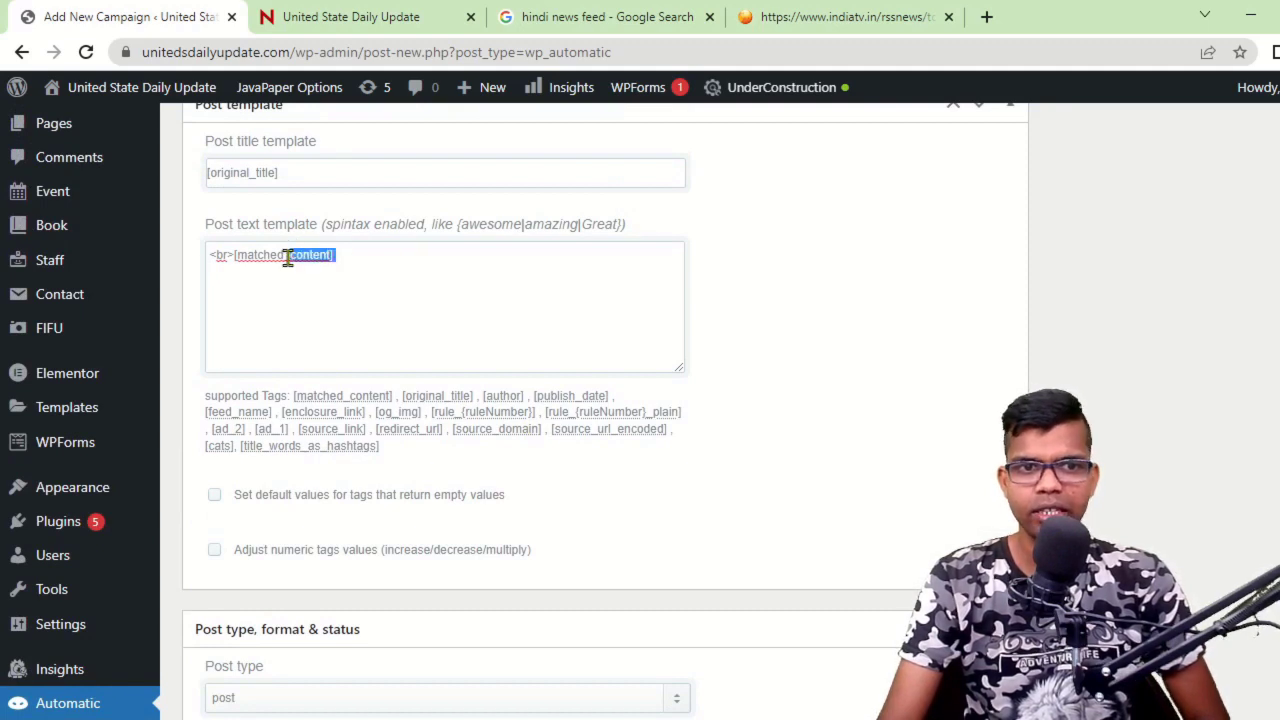
left_click(380, 301)
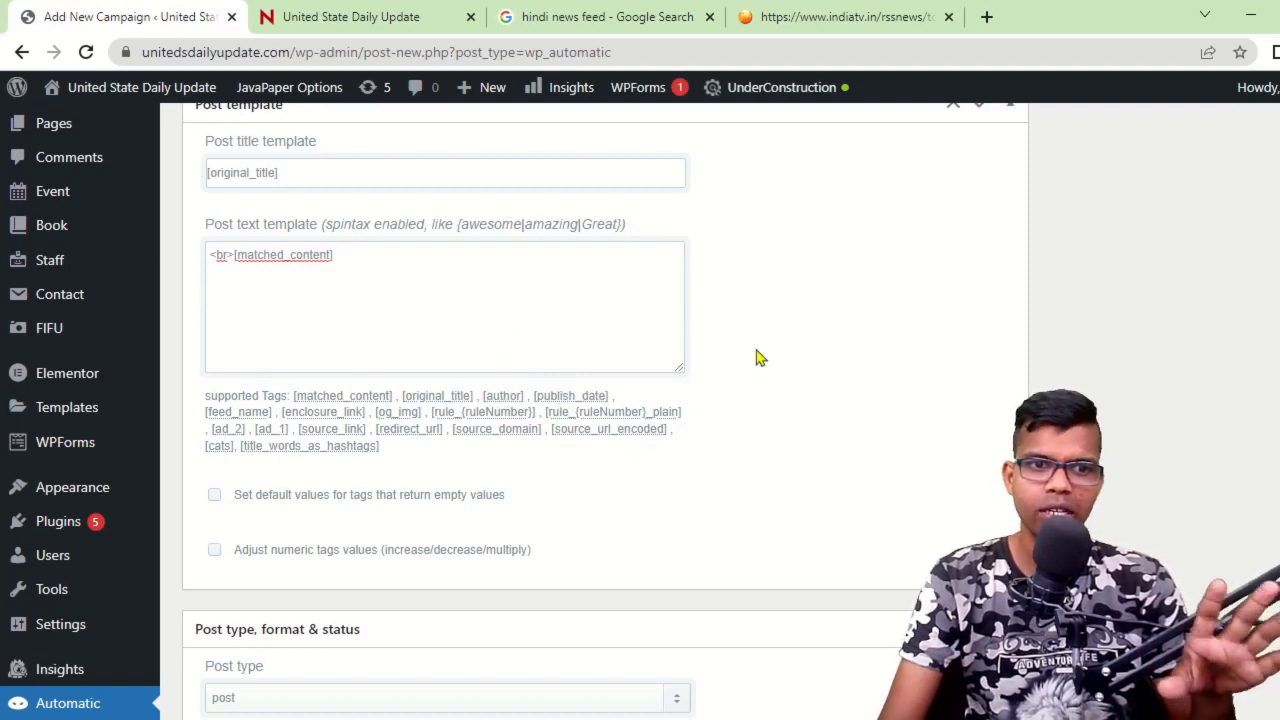
scroll(757, 358, "down", 5)
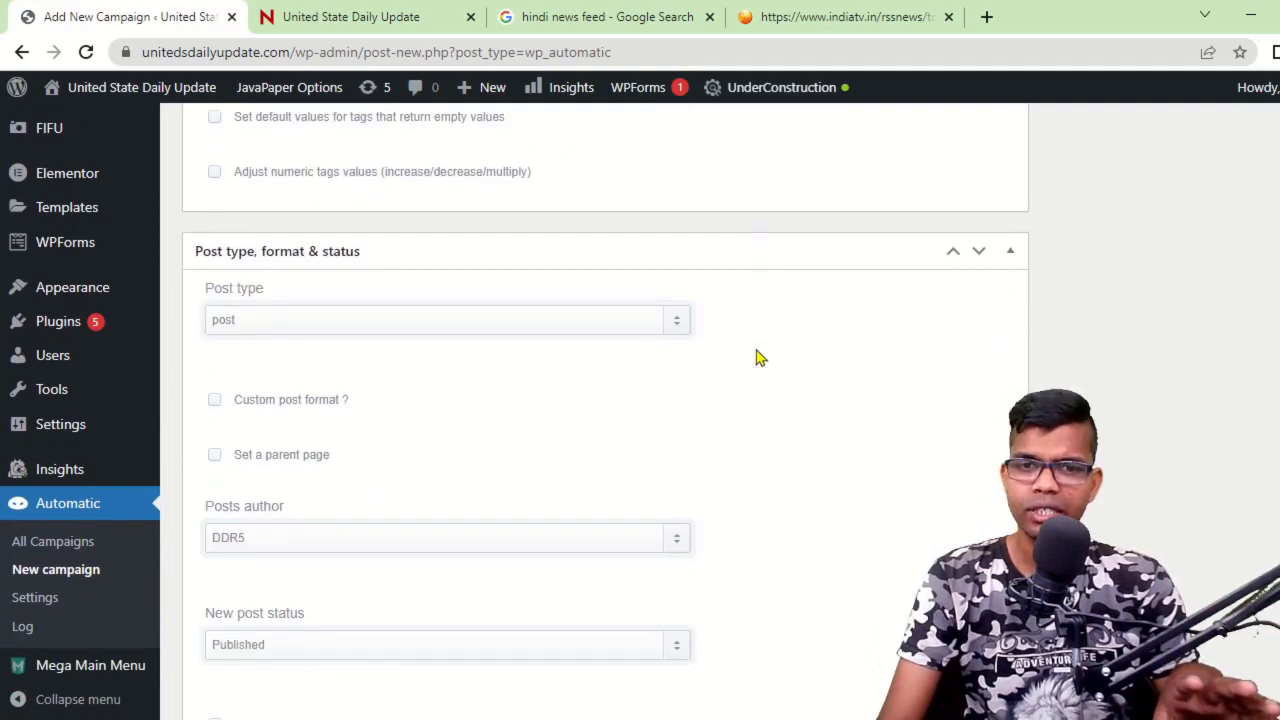
scroll(757, 358, "down", 3)
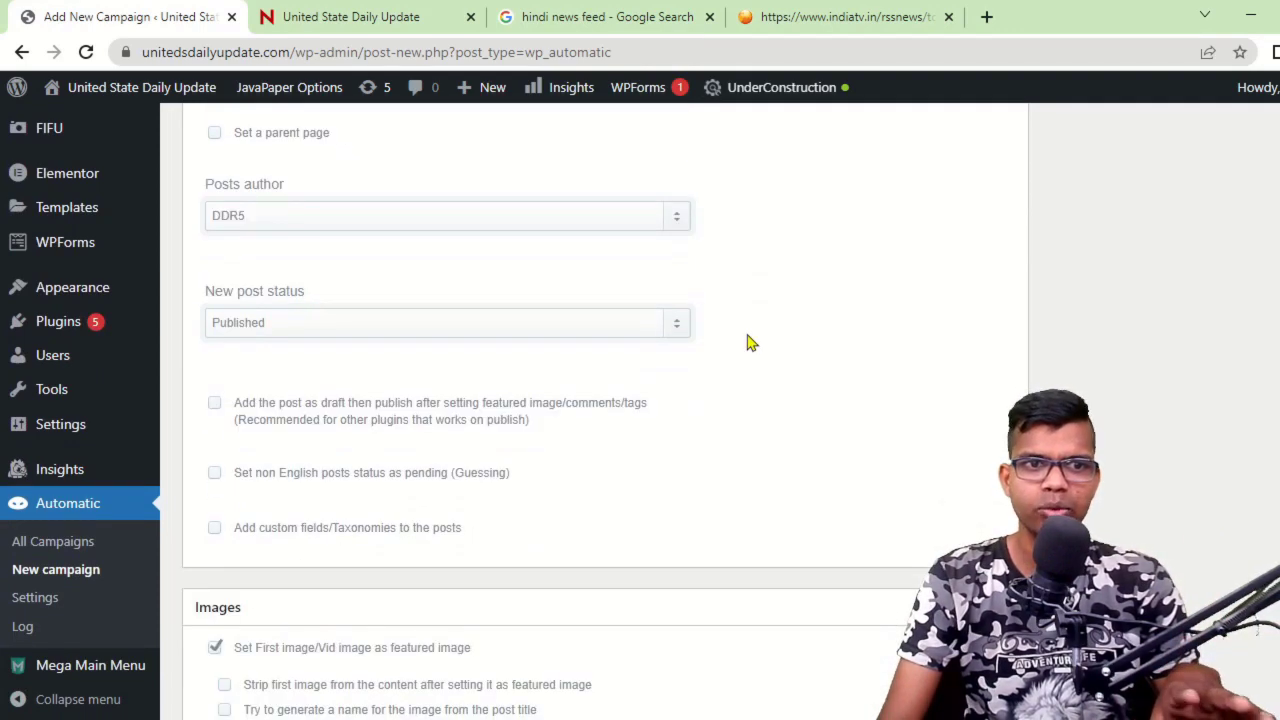
scroll(752, 342, "down", 2)
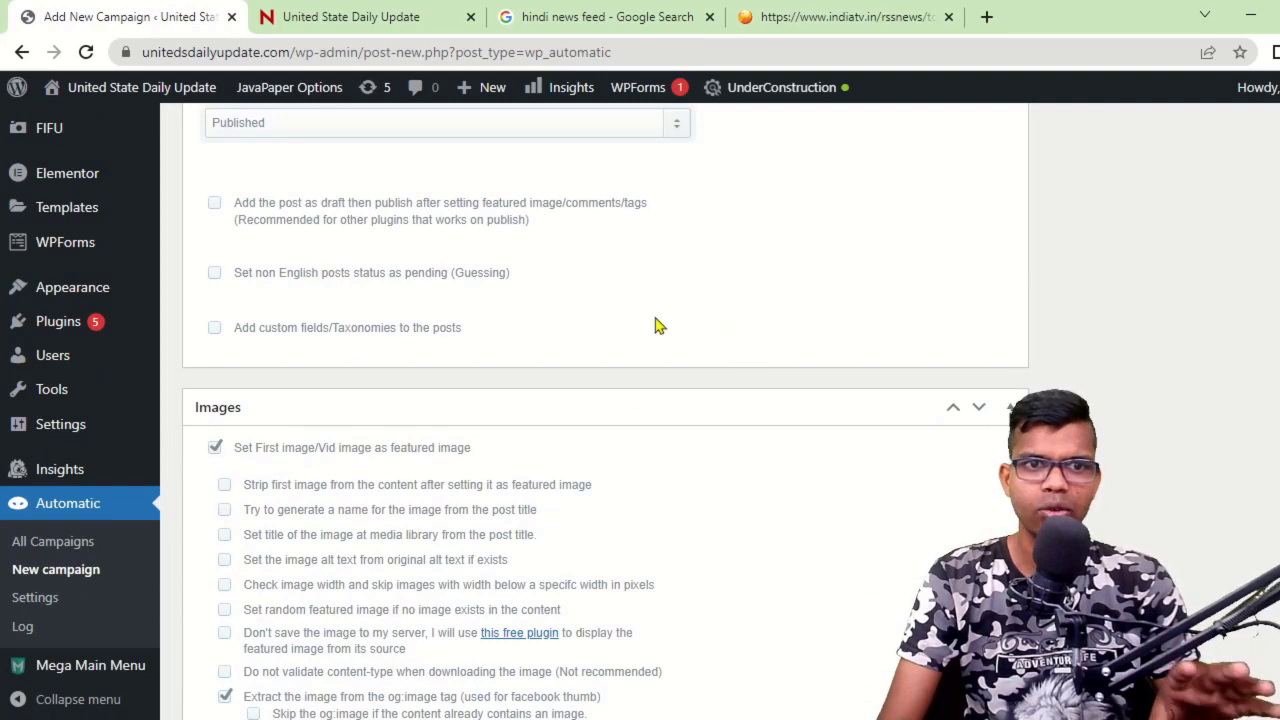
left_click(218, 207)
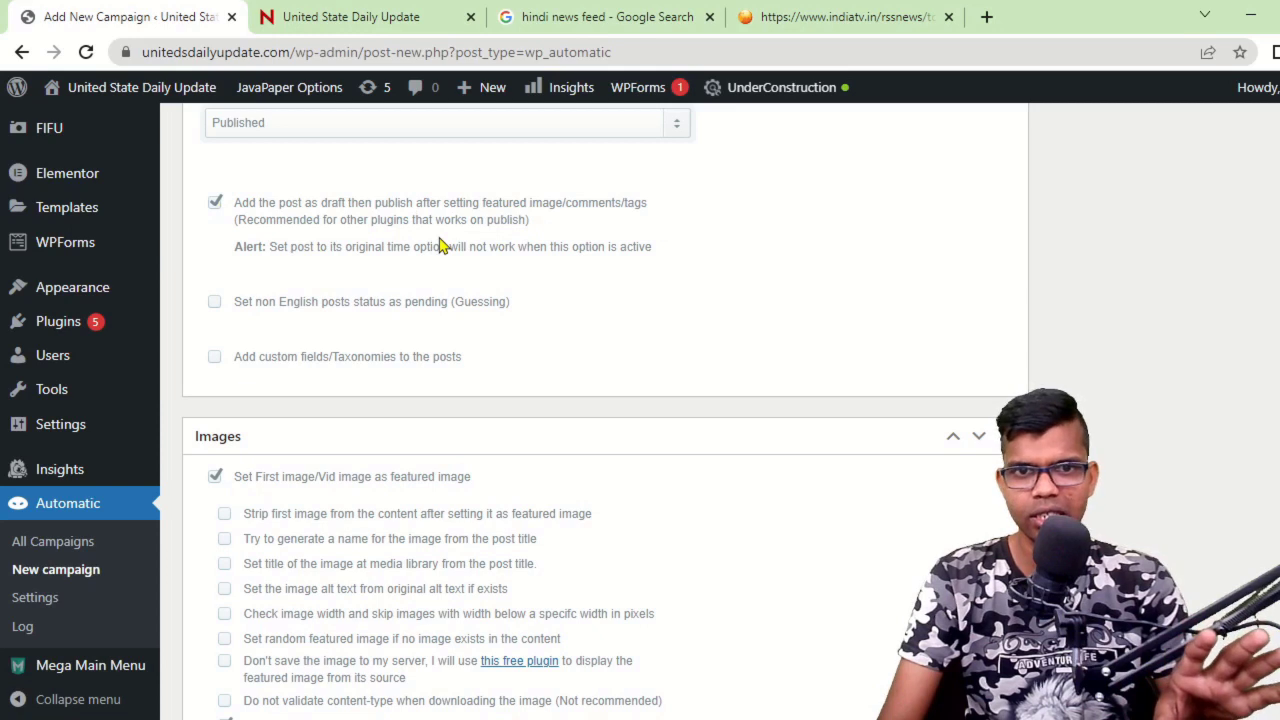
left_click(214, 202)
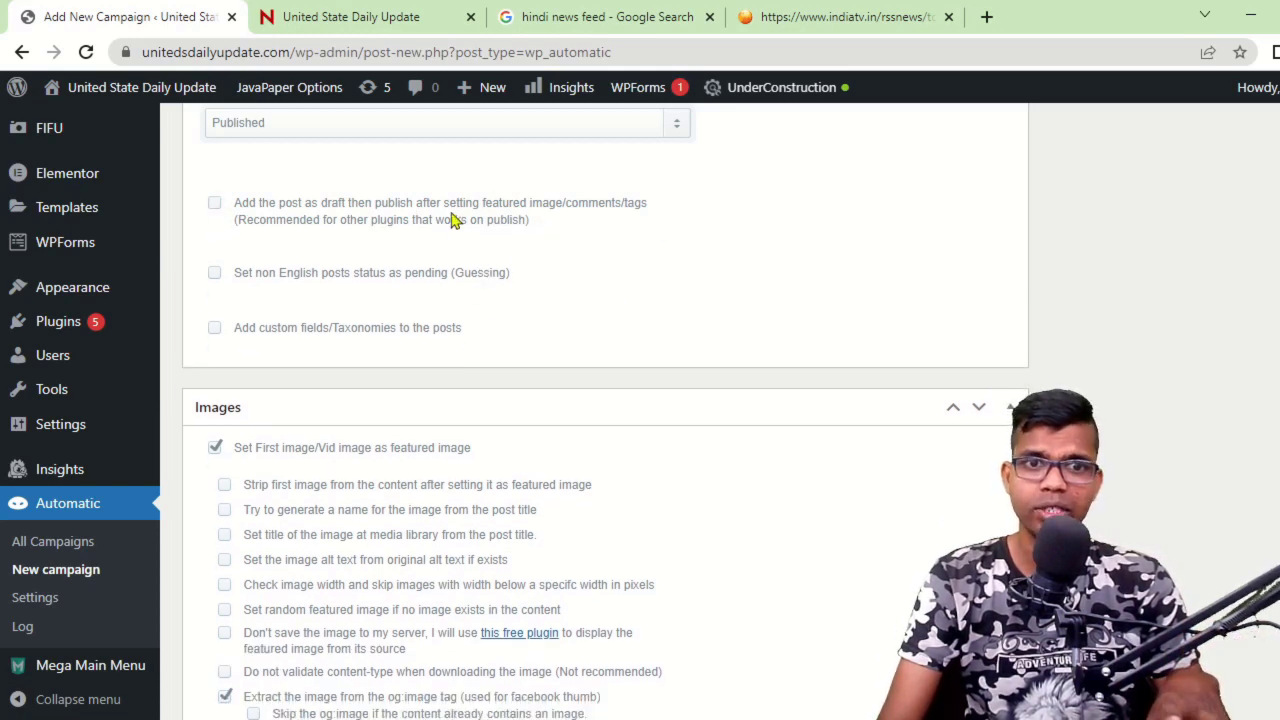
left_click(215, 205)
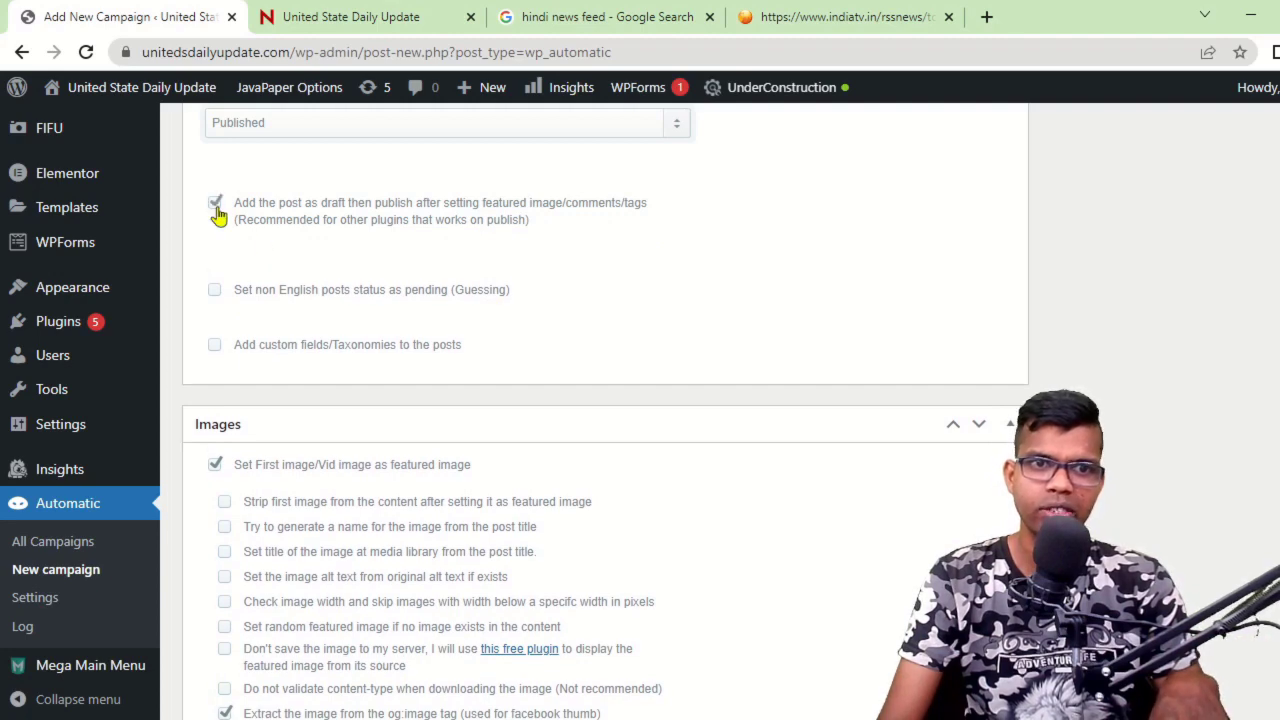
left_click(215, 205)
Enable stripping the first image from the content, naming images from the post title, and original alt text with the post title as fallback.
scroll(557, 343, "down", 1)
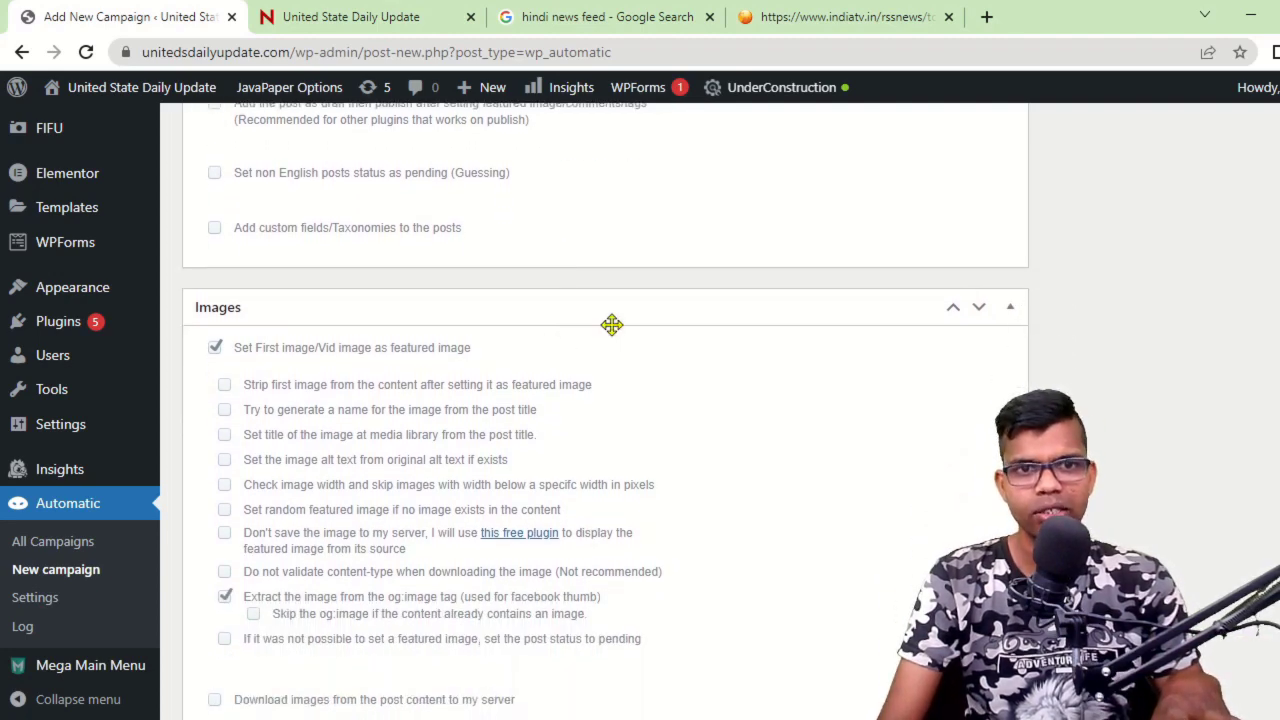
scroll(611, 328, "down", 2)
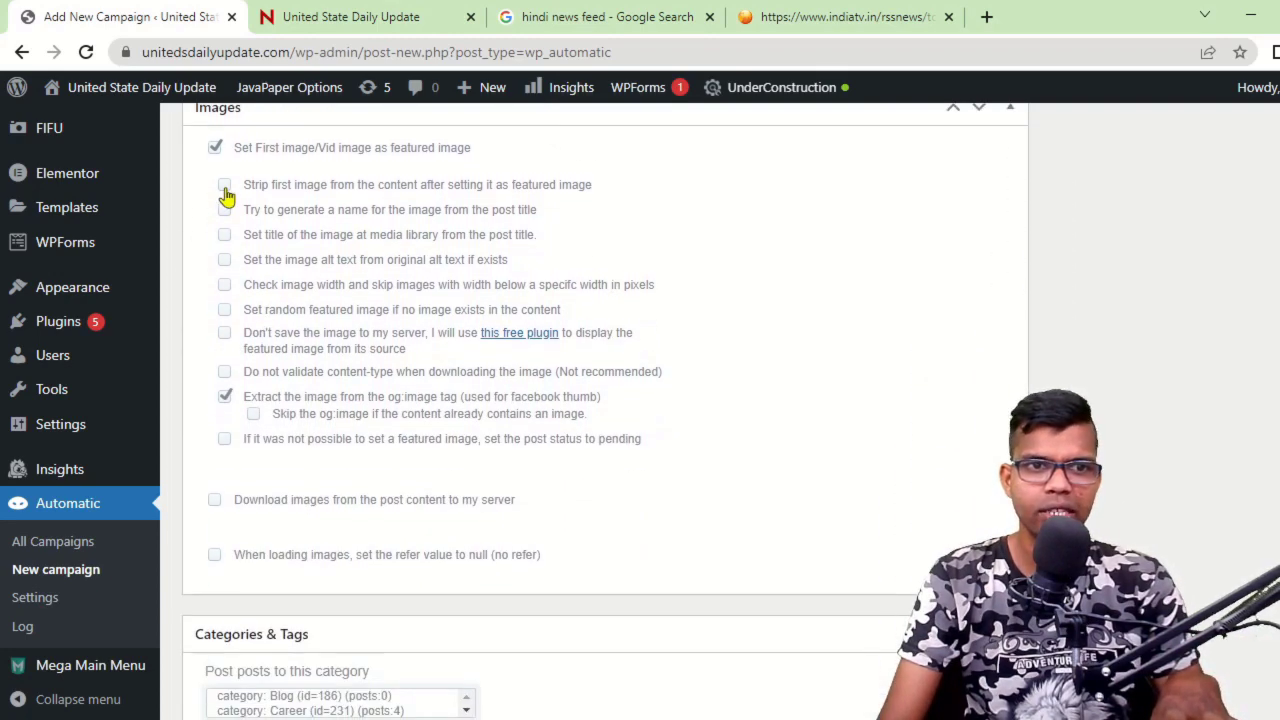
left_click(224, 186)
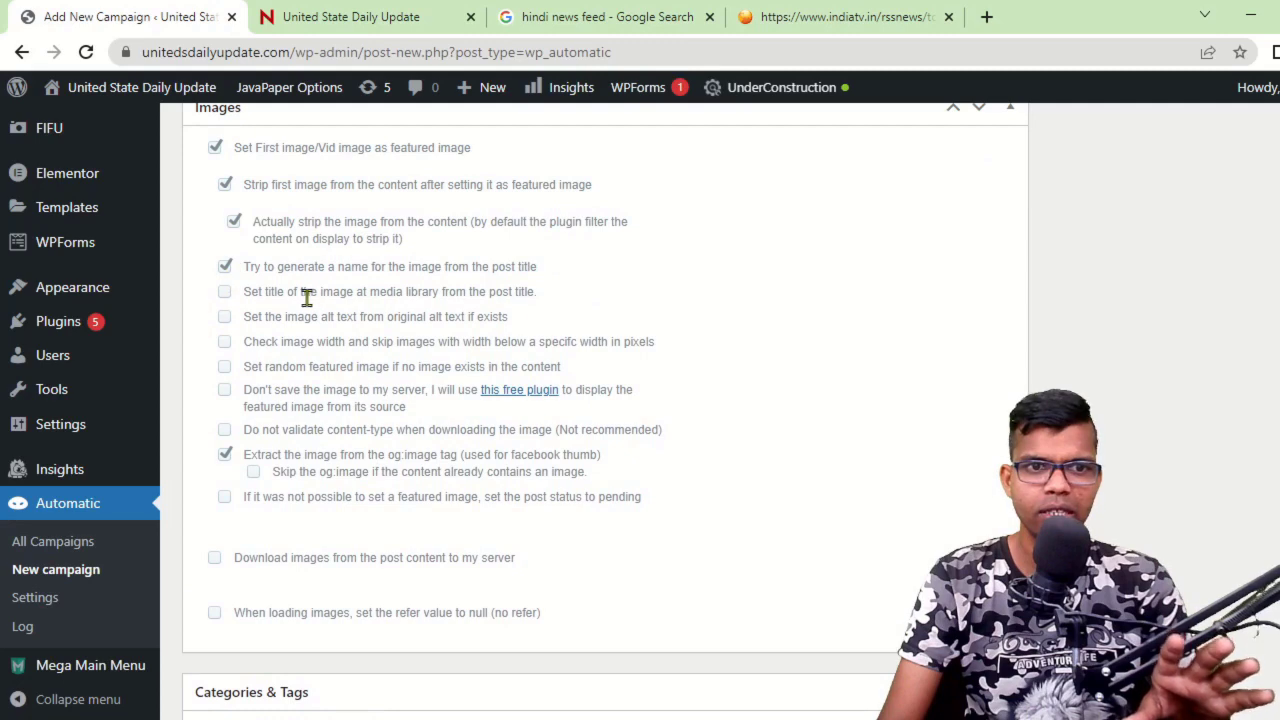
left_click(225, 317)
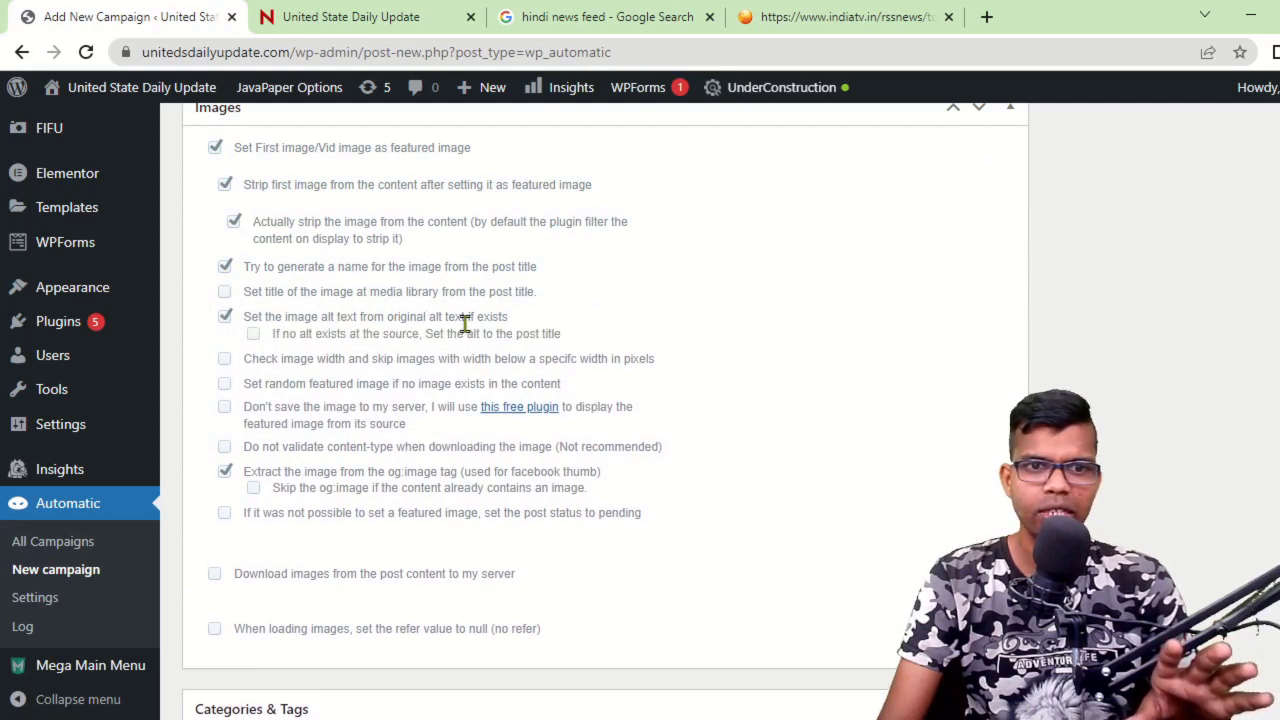
left_click(254, 333)
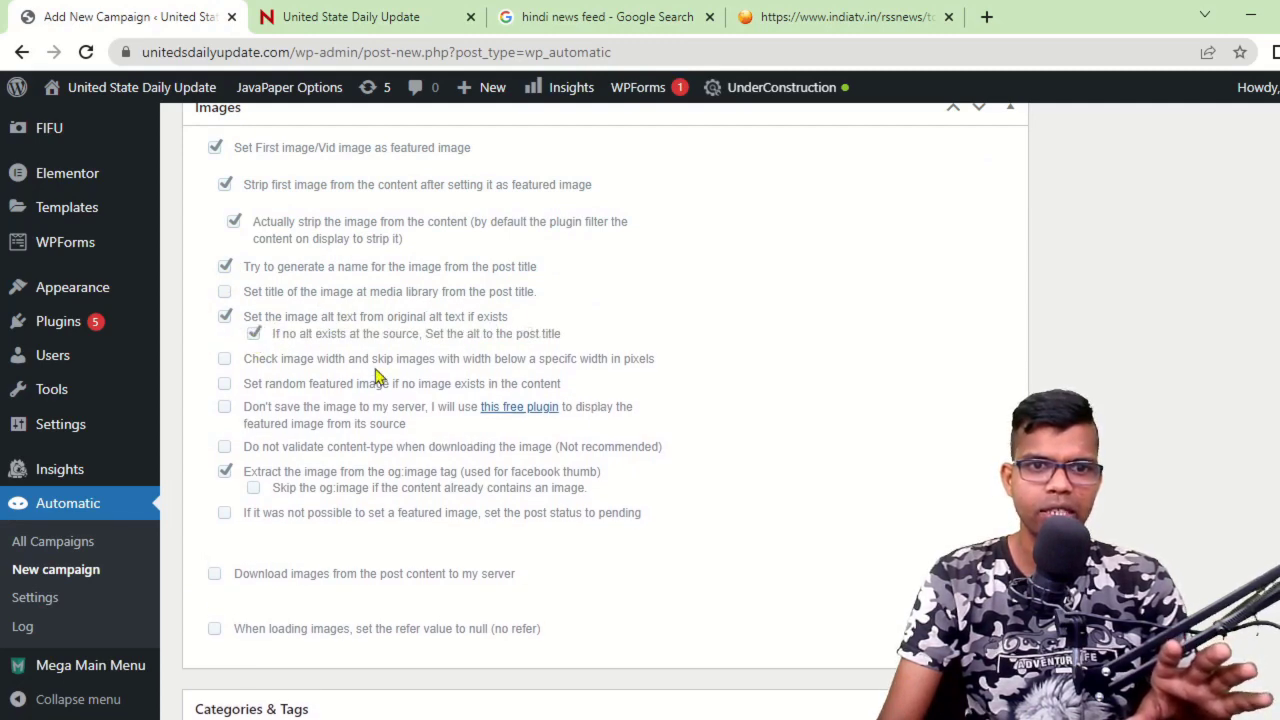
Enable not saving the featured image to the server, leaving the random featured image option off.
scroll(300, 320, "down", 2)
scroll(294, 309, "up", 1)
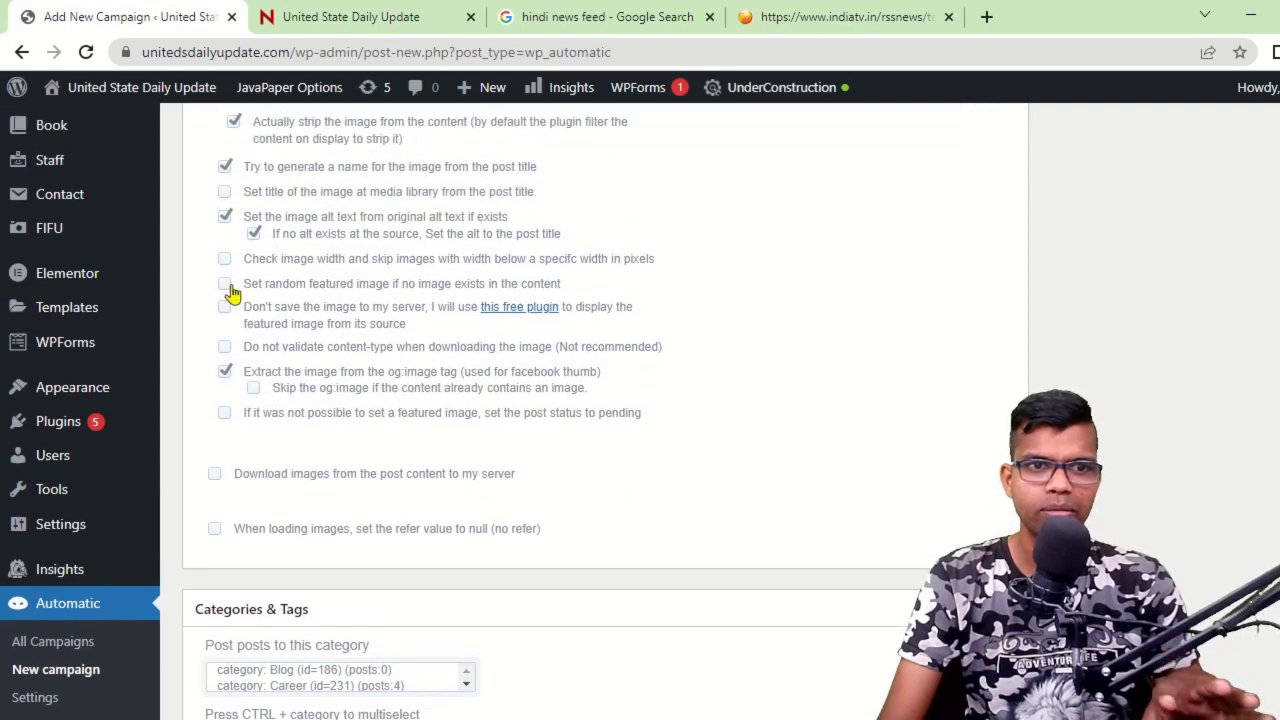
left_click(224, 284)
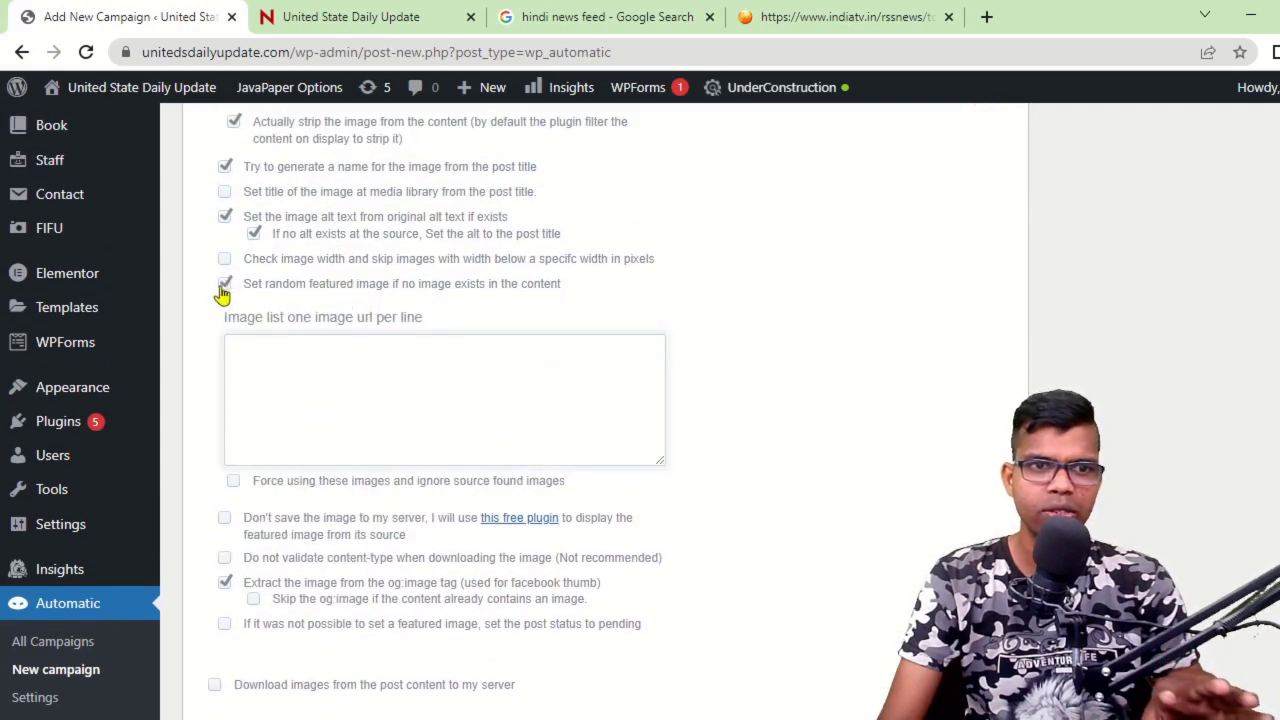
left_click(224, 285)
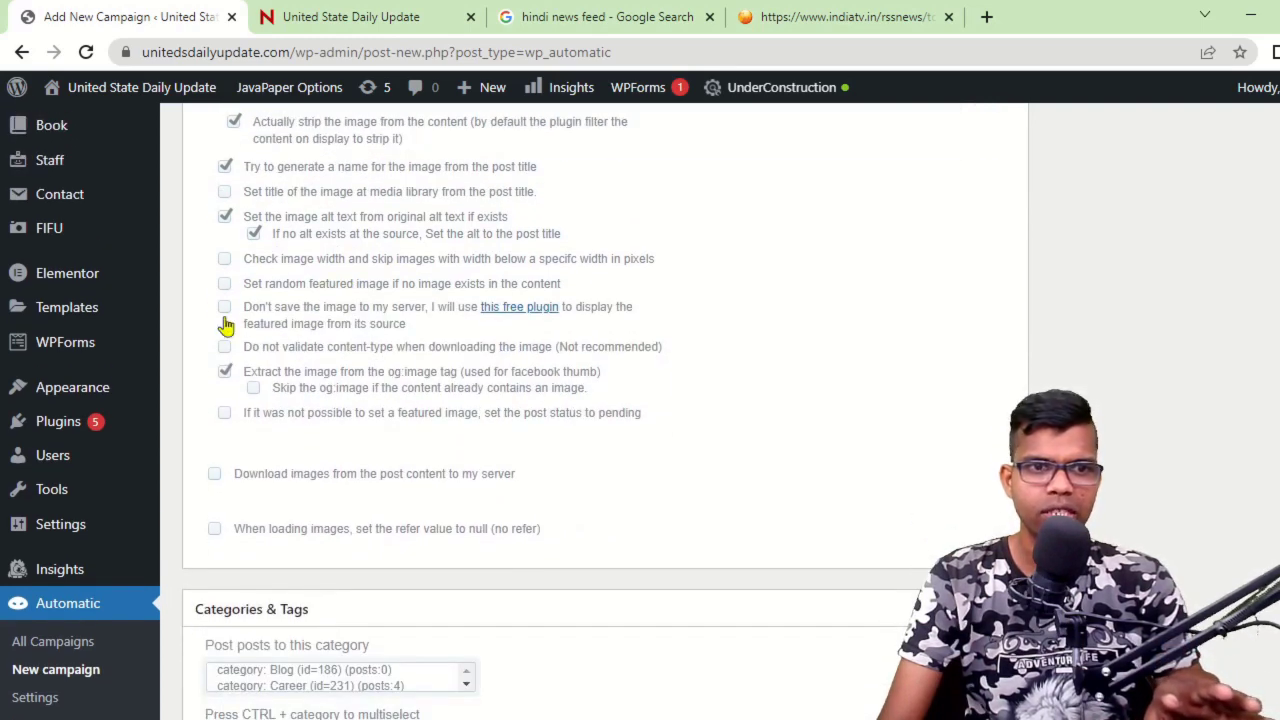
left_click(224, 307)
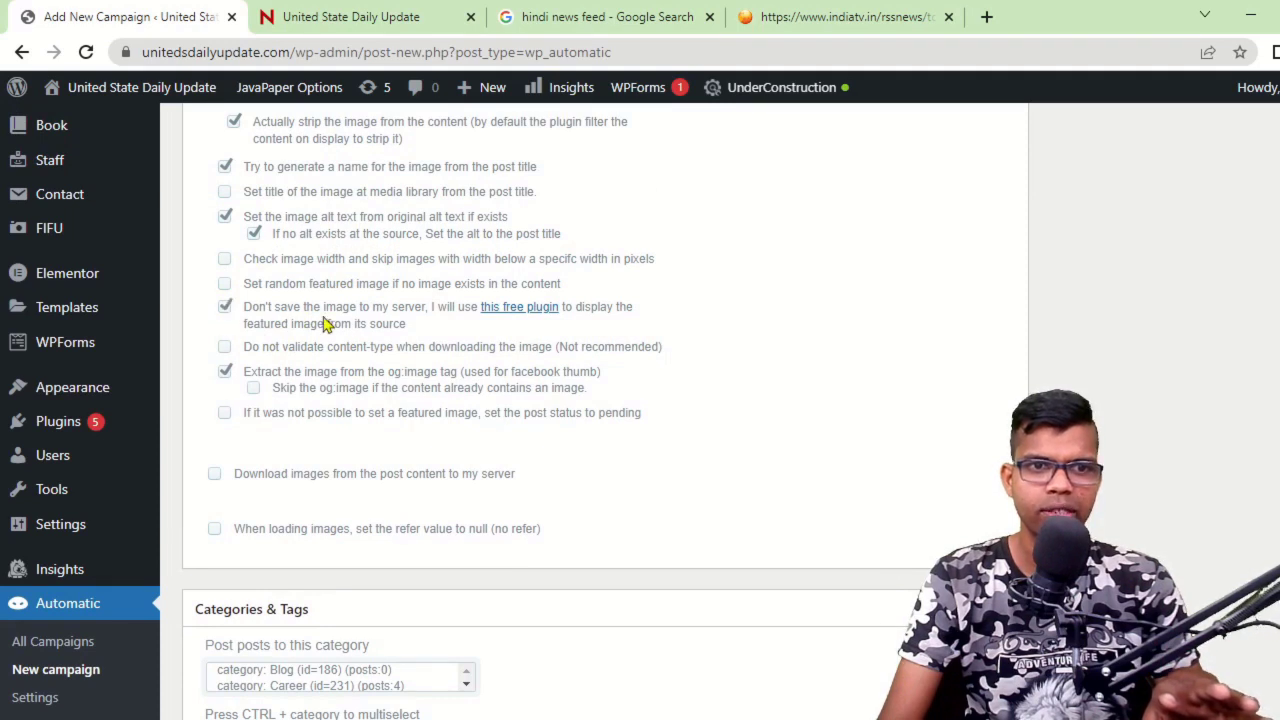
Open the linked free plugin's page in a new tab to check its name, and view the post images on the United State Daily Update site.
right_click(521, 314)
left_click(585, 323)
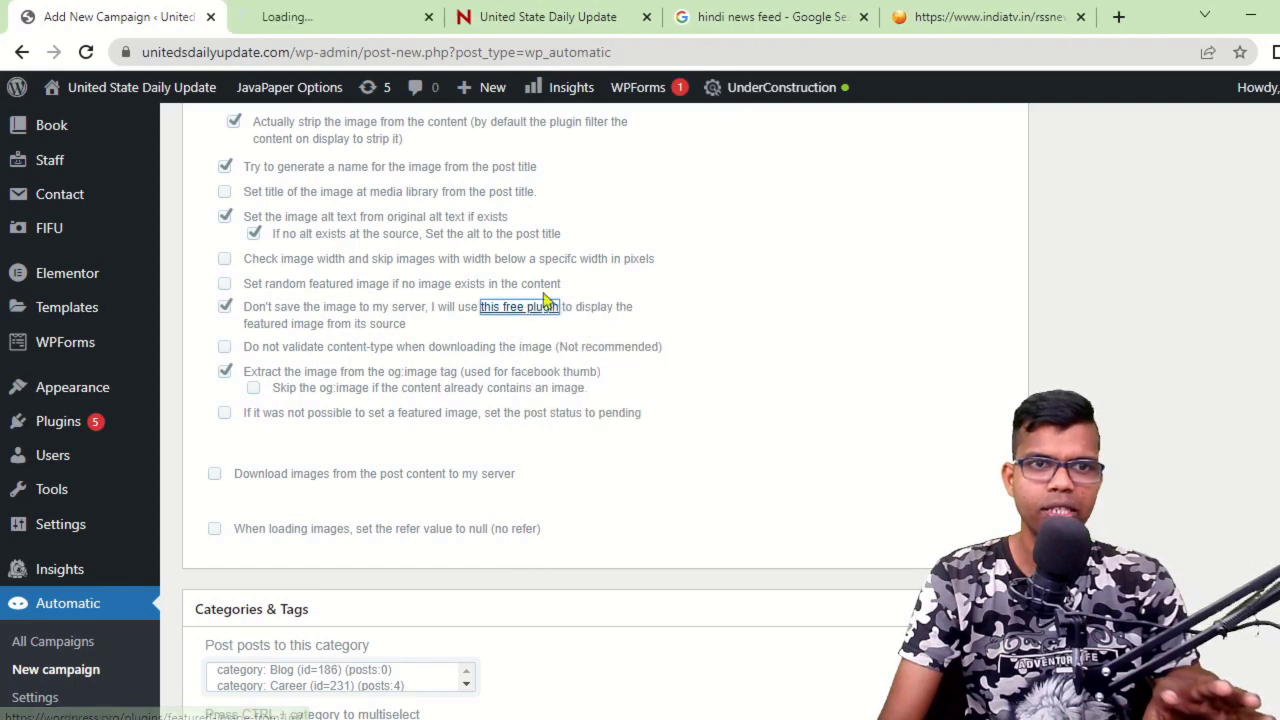
key("ctrl+Tab")
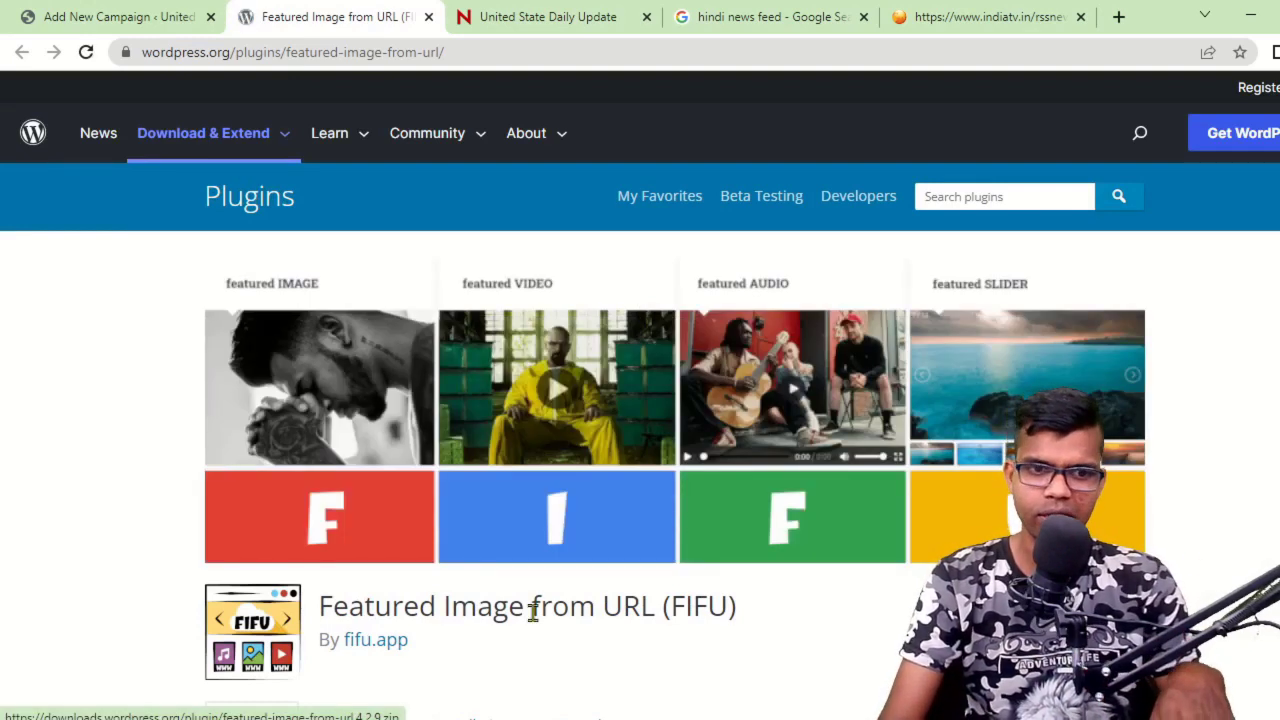
left_click_drag(320, 607, 750, 617)
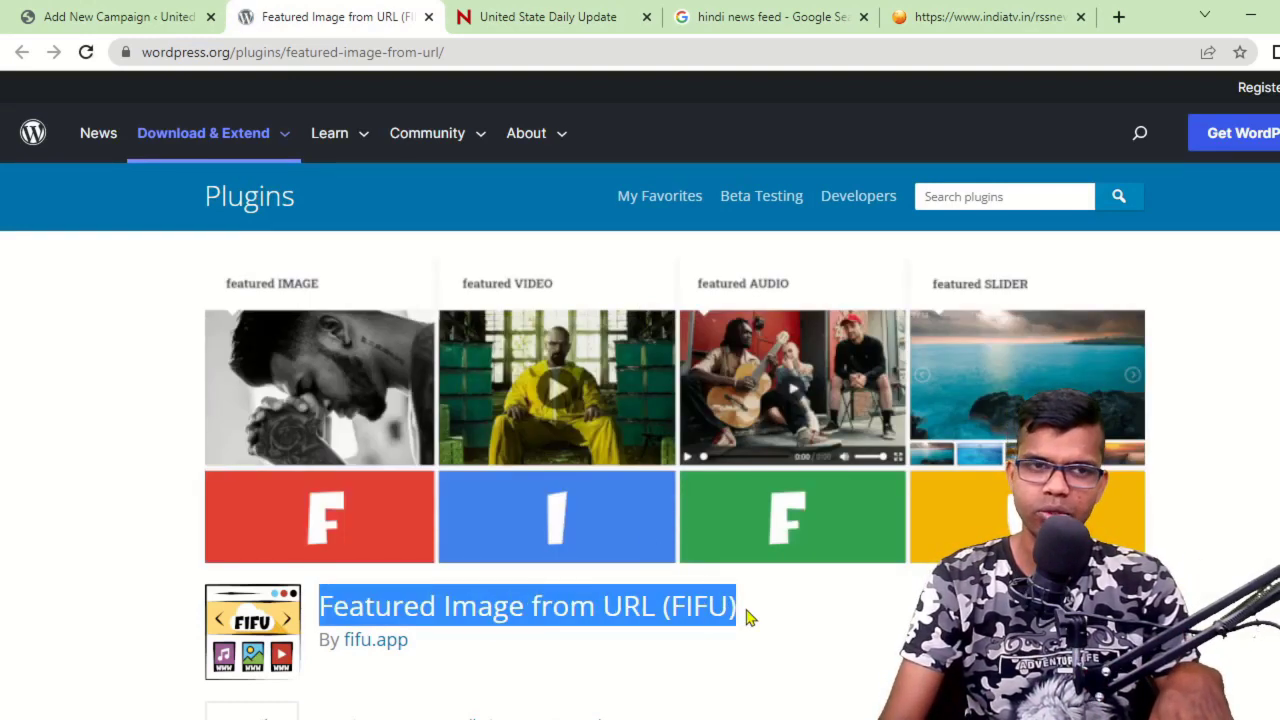
left_click(630, 14)
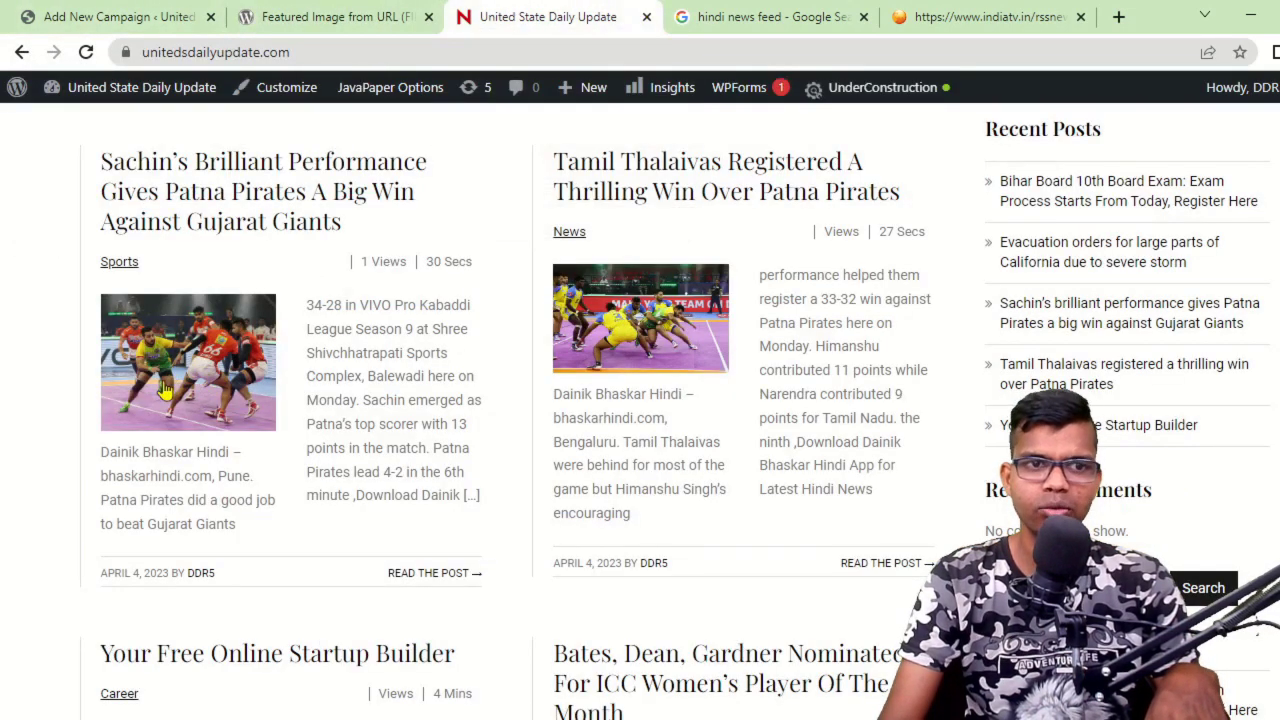
Return to the campaign and enable setting the post status to pending when a featured image cannot be set.
left_click(85, 10)
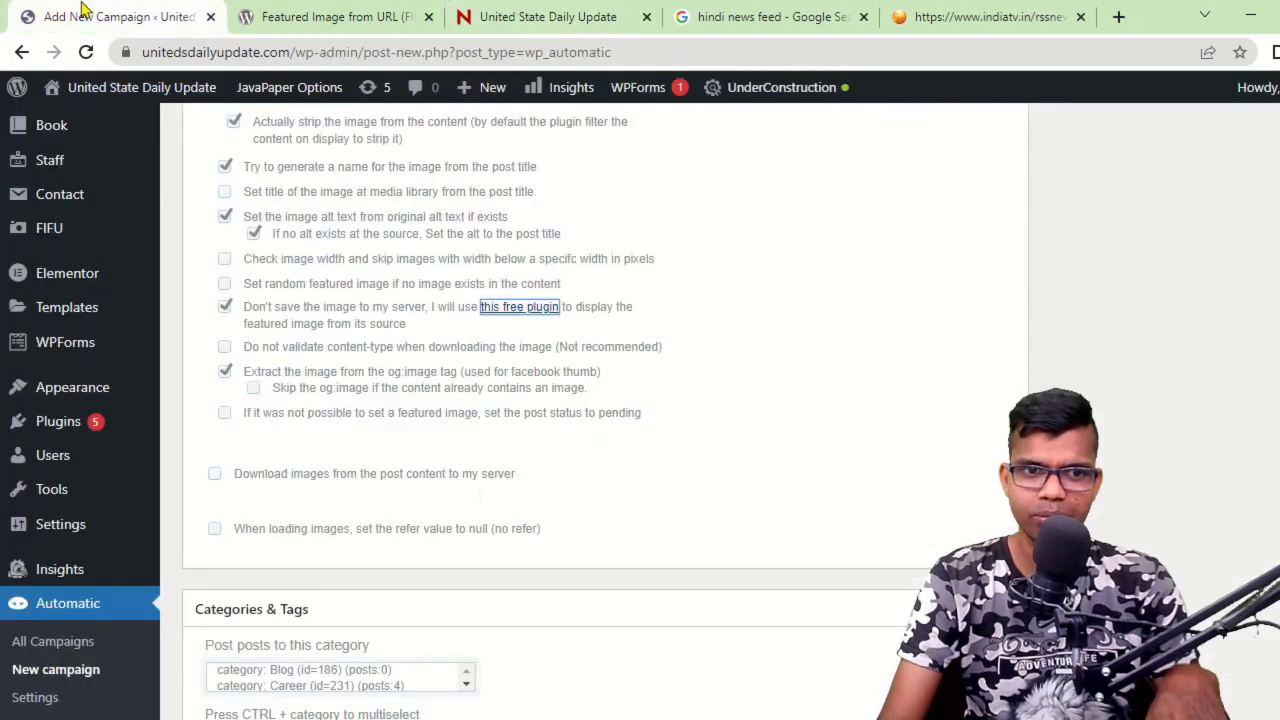
left_click(224, 415)
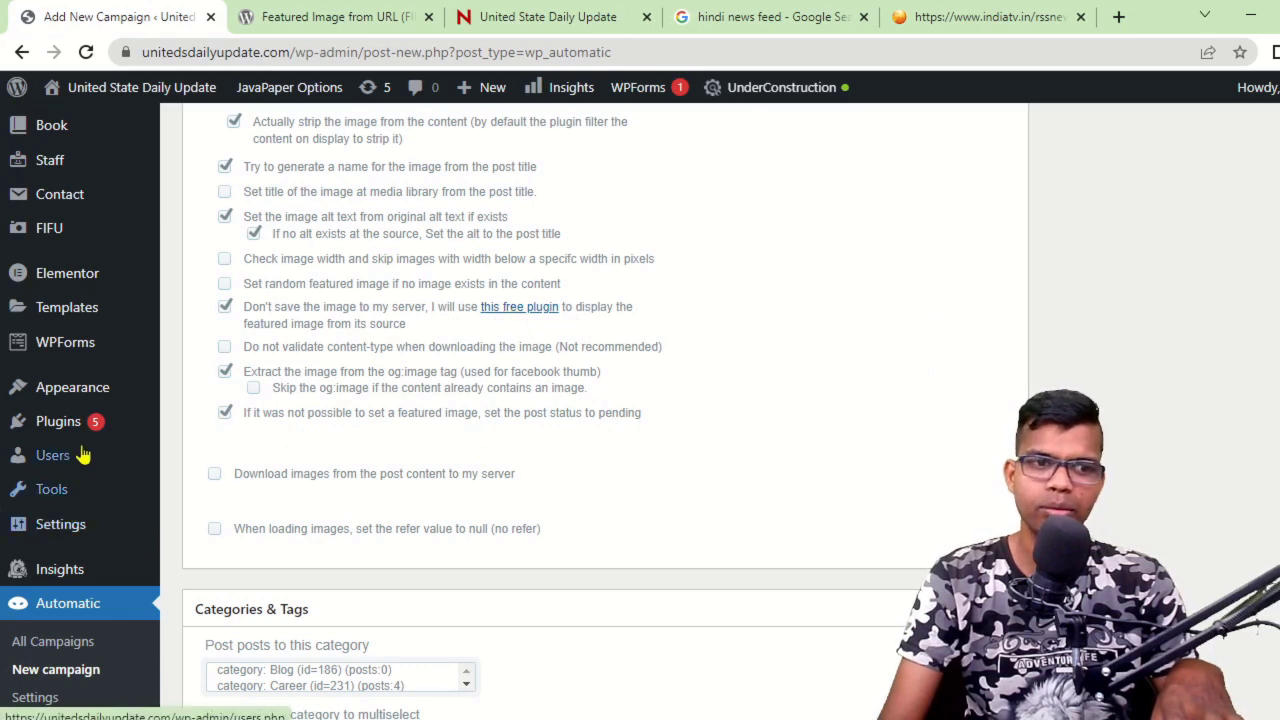
mouse_move(75, 425)
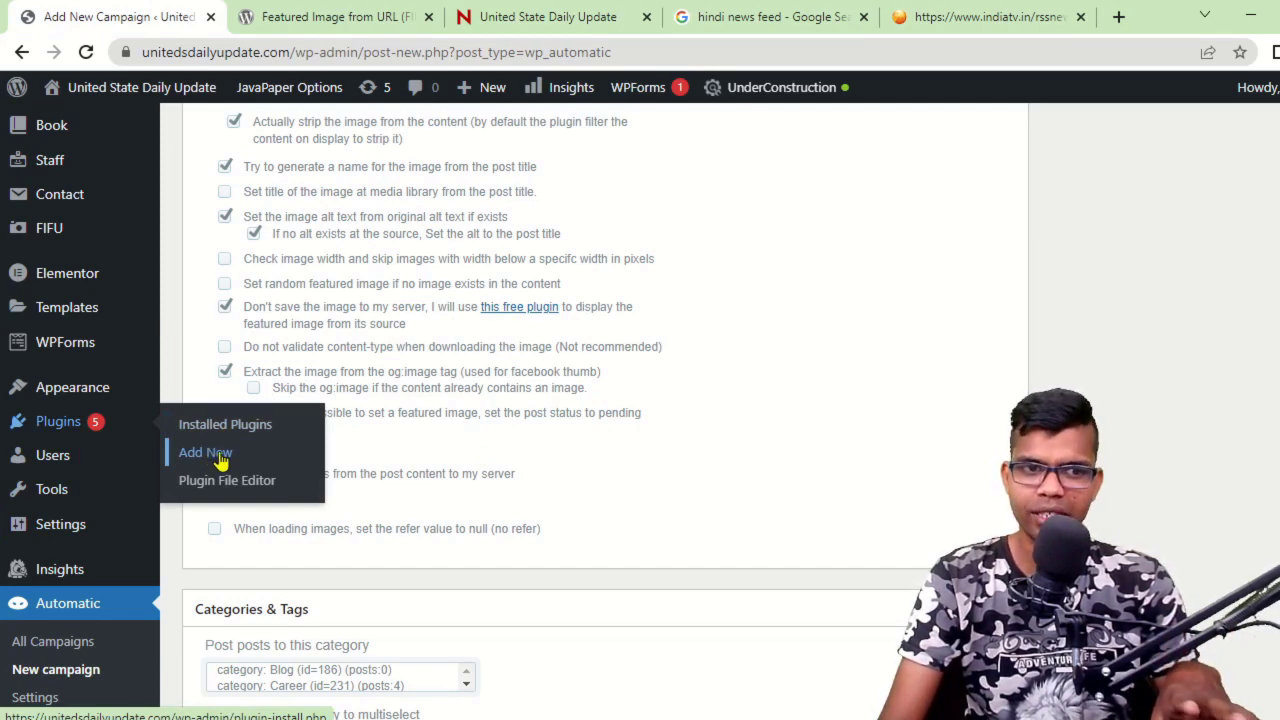
Select Blog as the category for the campaign's posts.
scroll(592, 494, "down", 3)
scroll(591, 491, "down", 1)
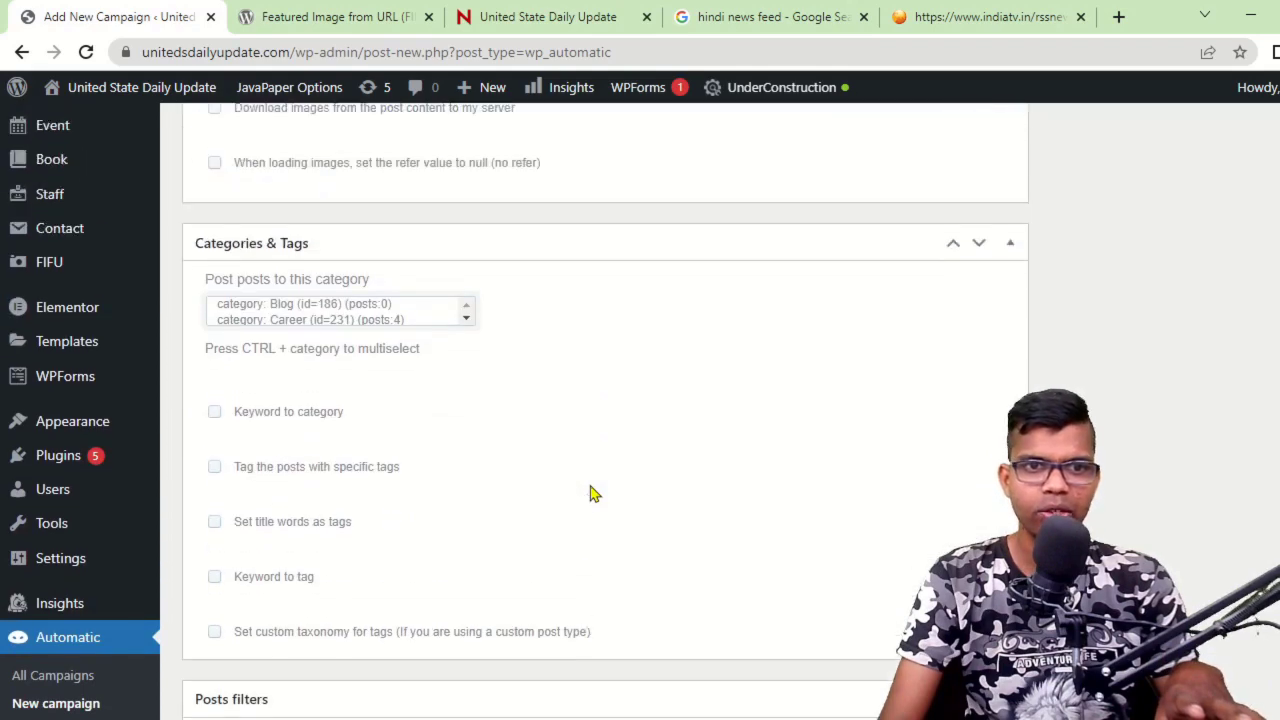
scroll(500, 460, "up", 1)
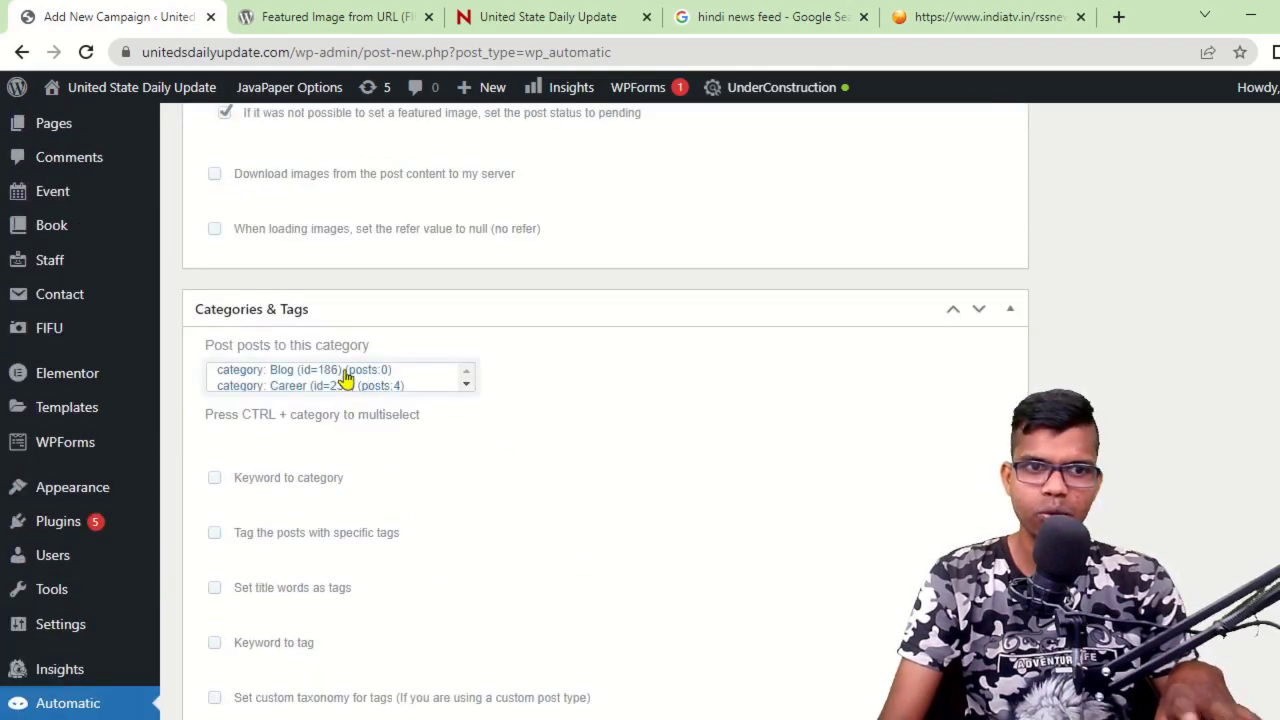
left_click(360, 372)
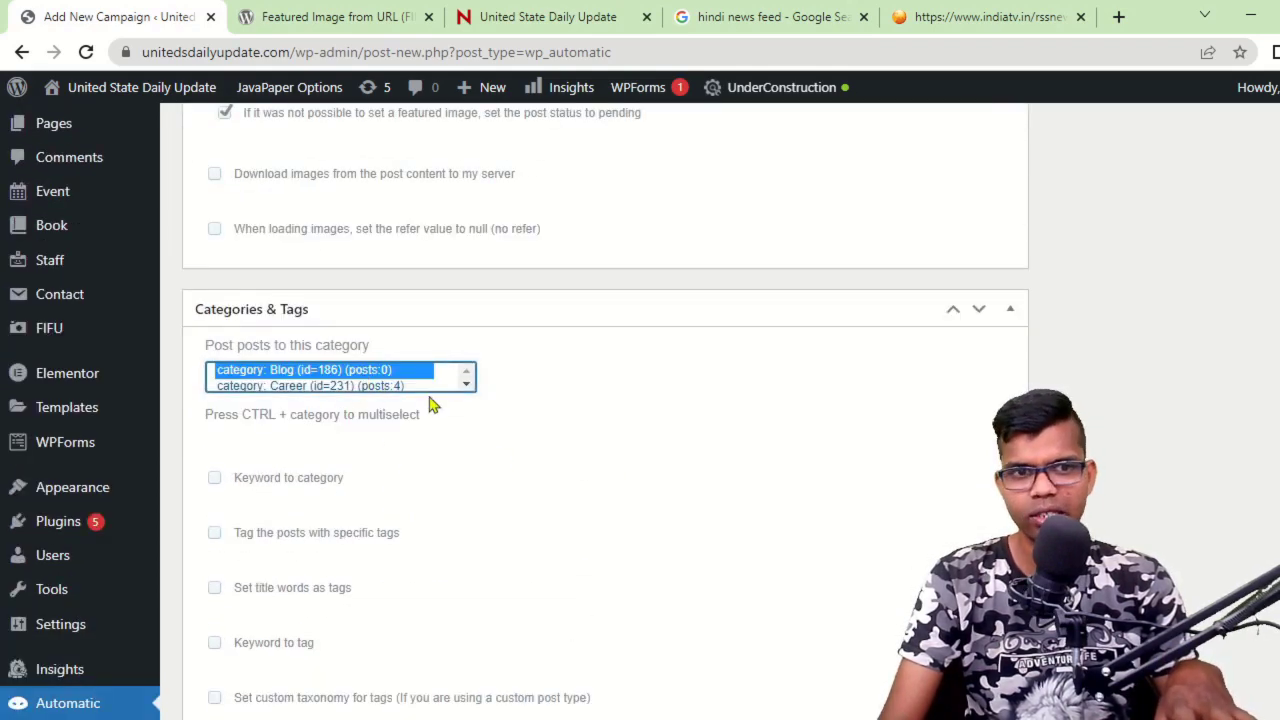
Look through the available post categories, the tag options and the site's category management entry.
scroll(434, 403, "down", 2)
scroll(440, 372, "up", 2)
scroll(335, 378, "down", 3)
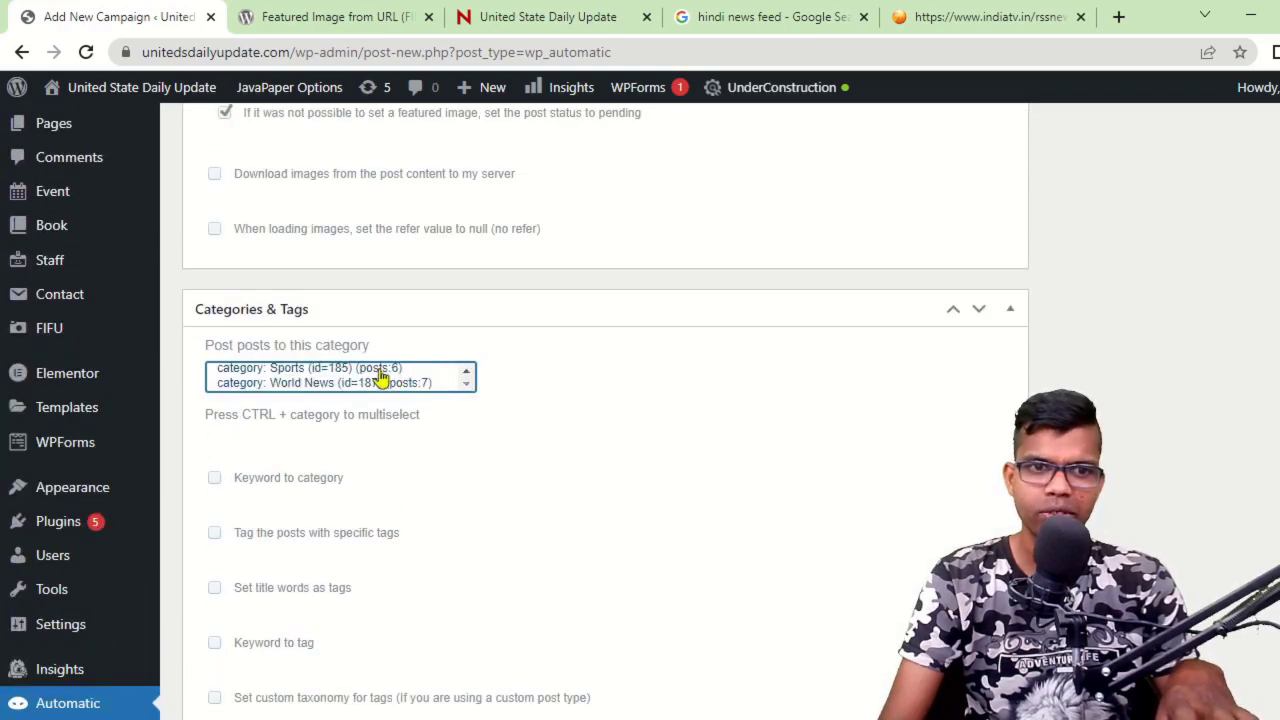
scroll(366, 394, "up", 3)
scroll(589, 420, "down", 3)
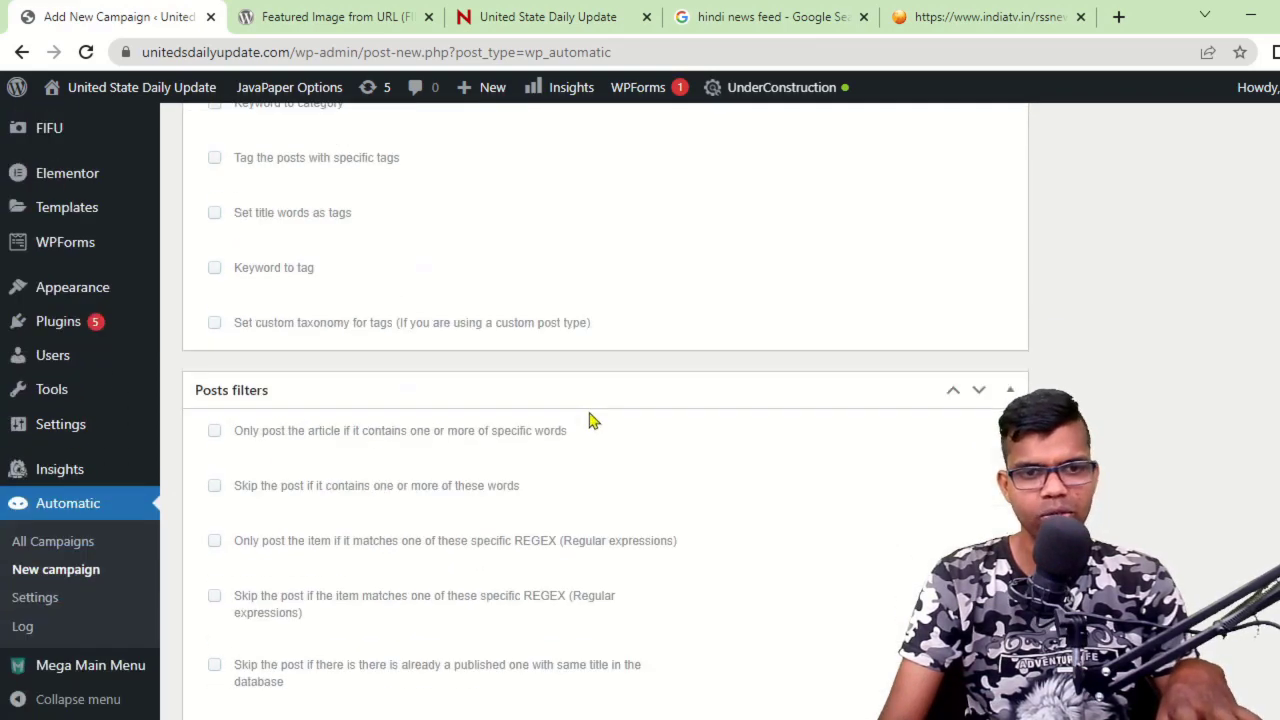
scroll(603, 447, "up", 2)
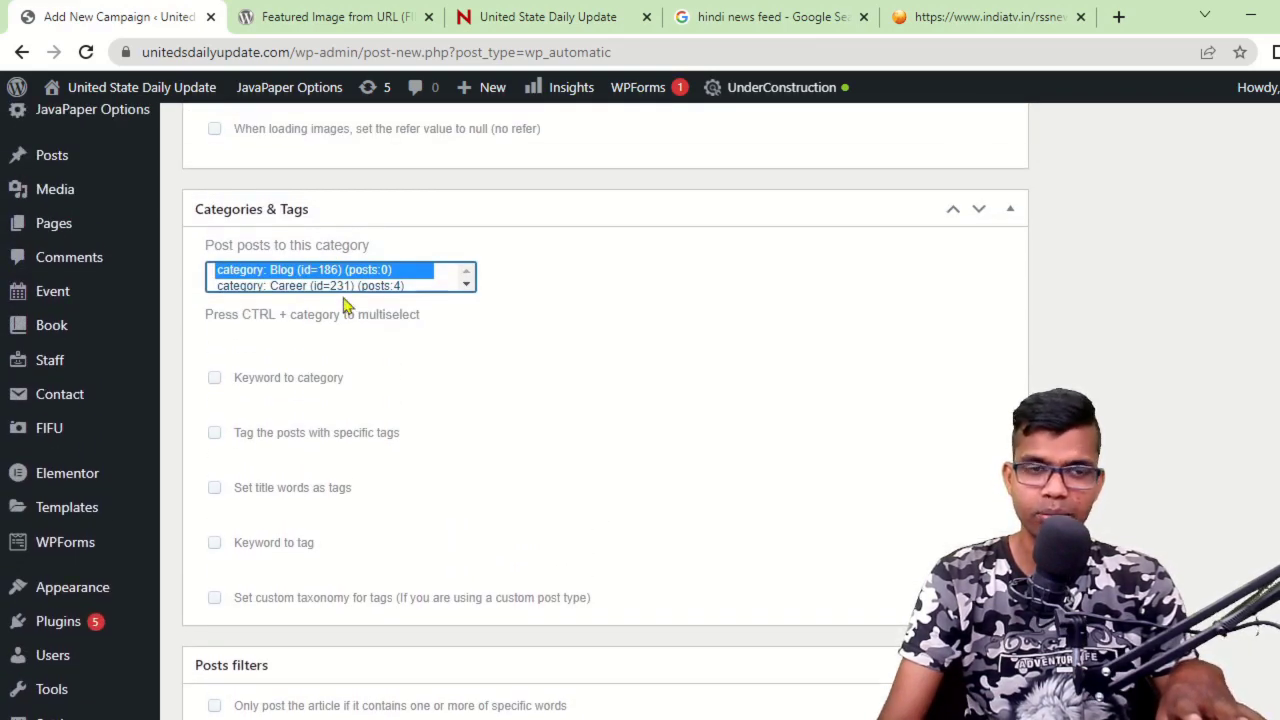
scroll(390, 360, "up", 1)
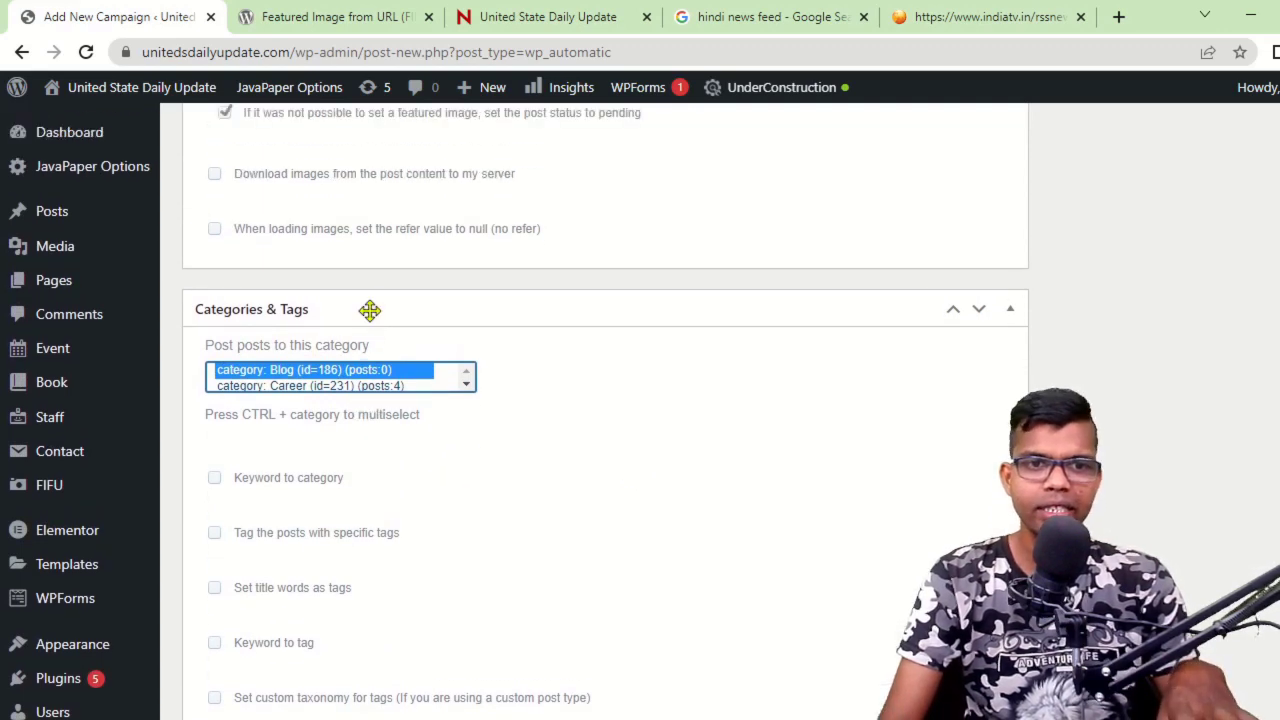
scroll(380, 375, "down", 5)
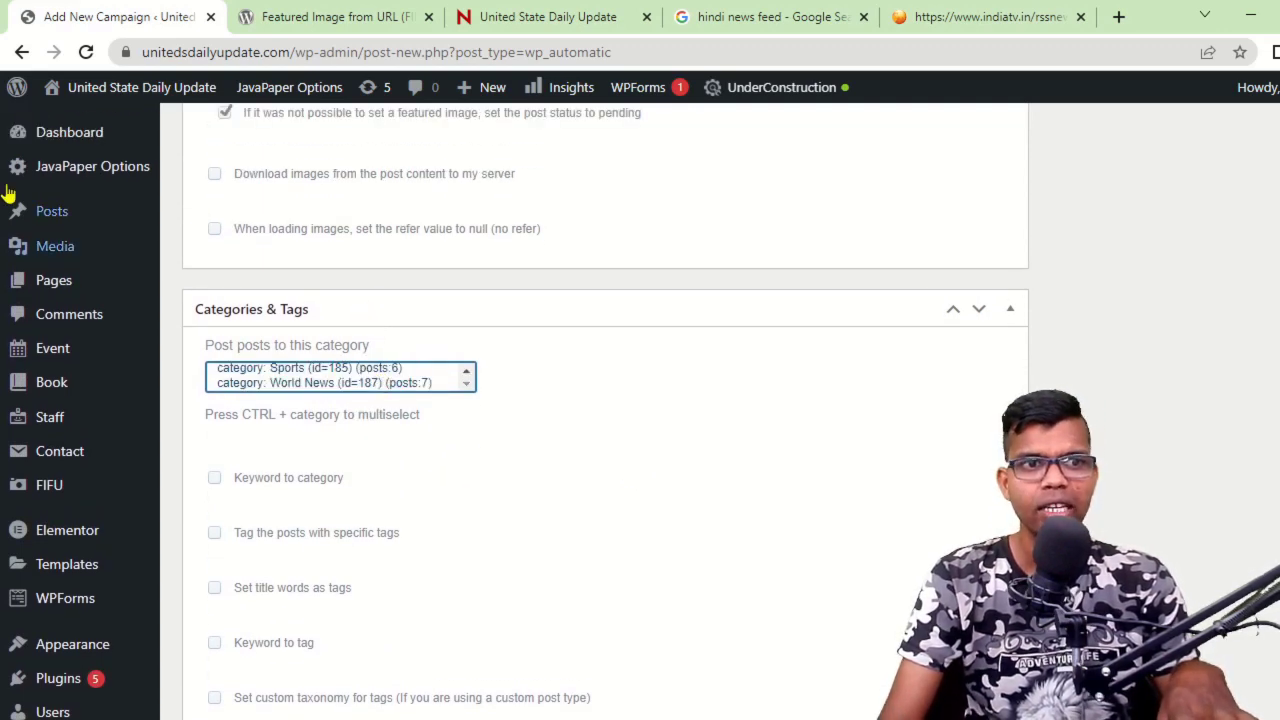
mouse_move(51, 217)
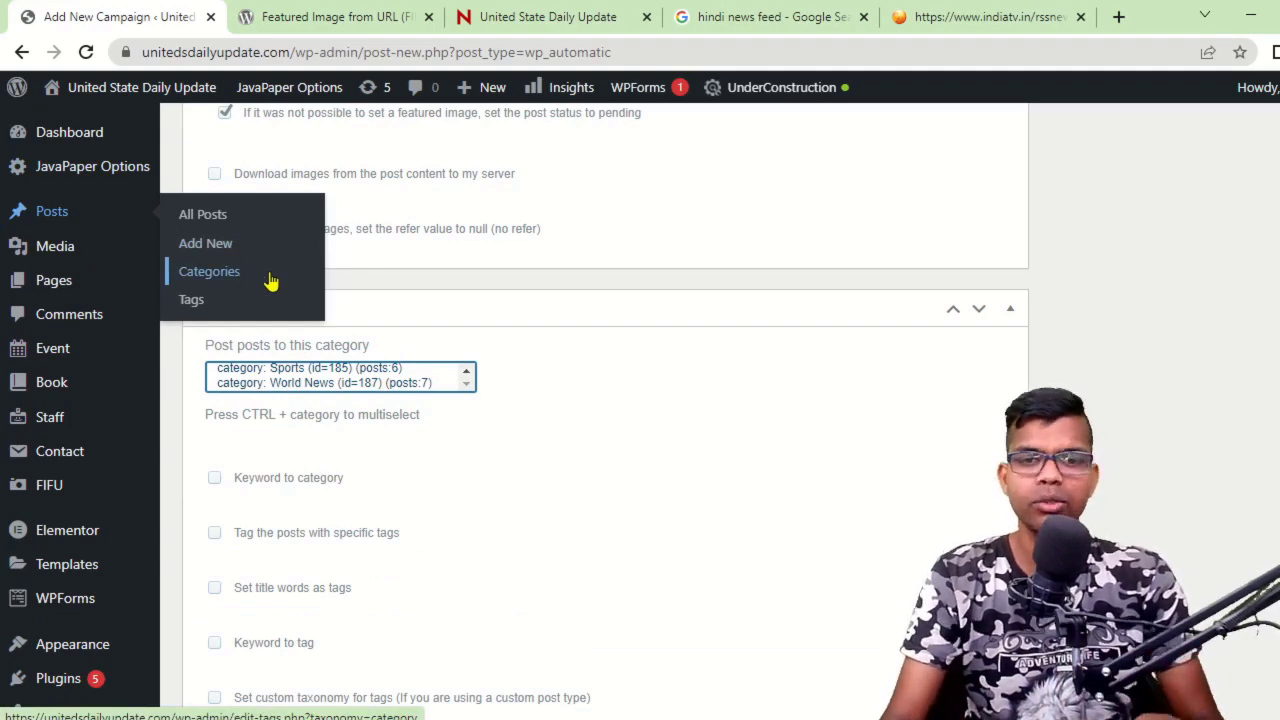
scroll(640, 391, "down", 2)
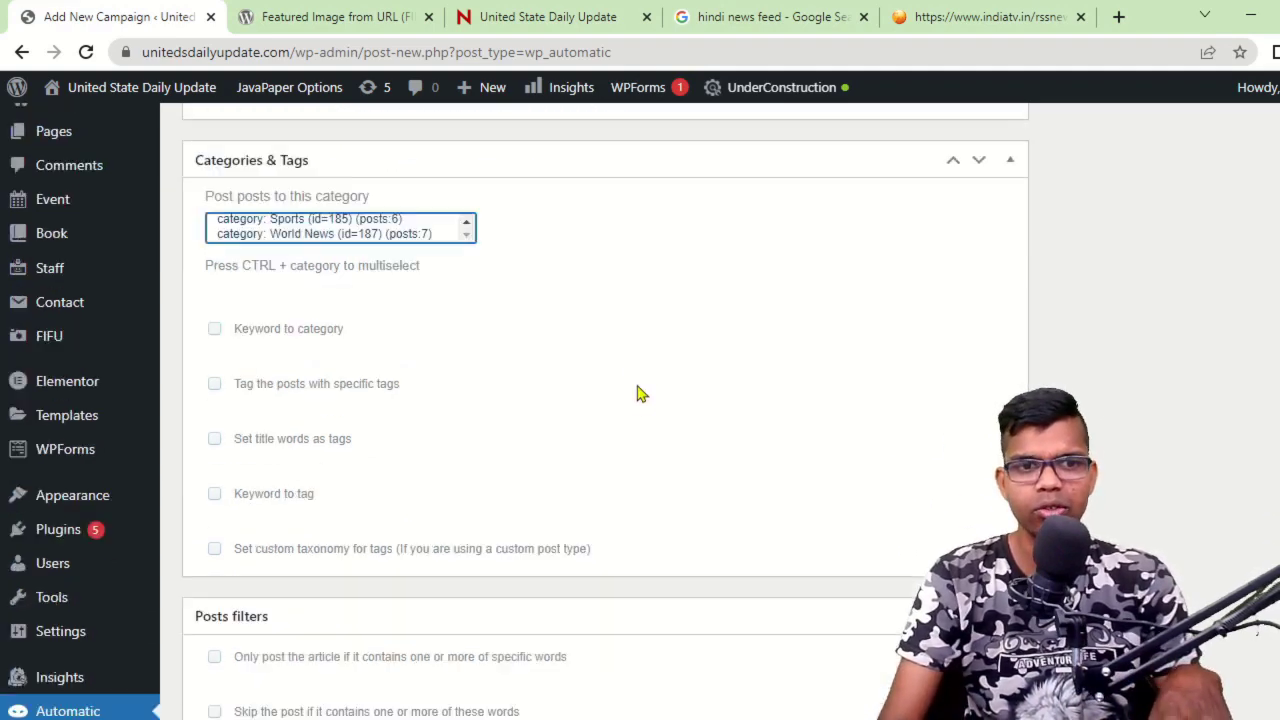
scroll(380, 180, "up", 5)
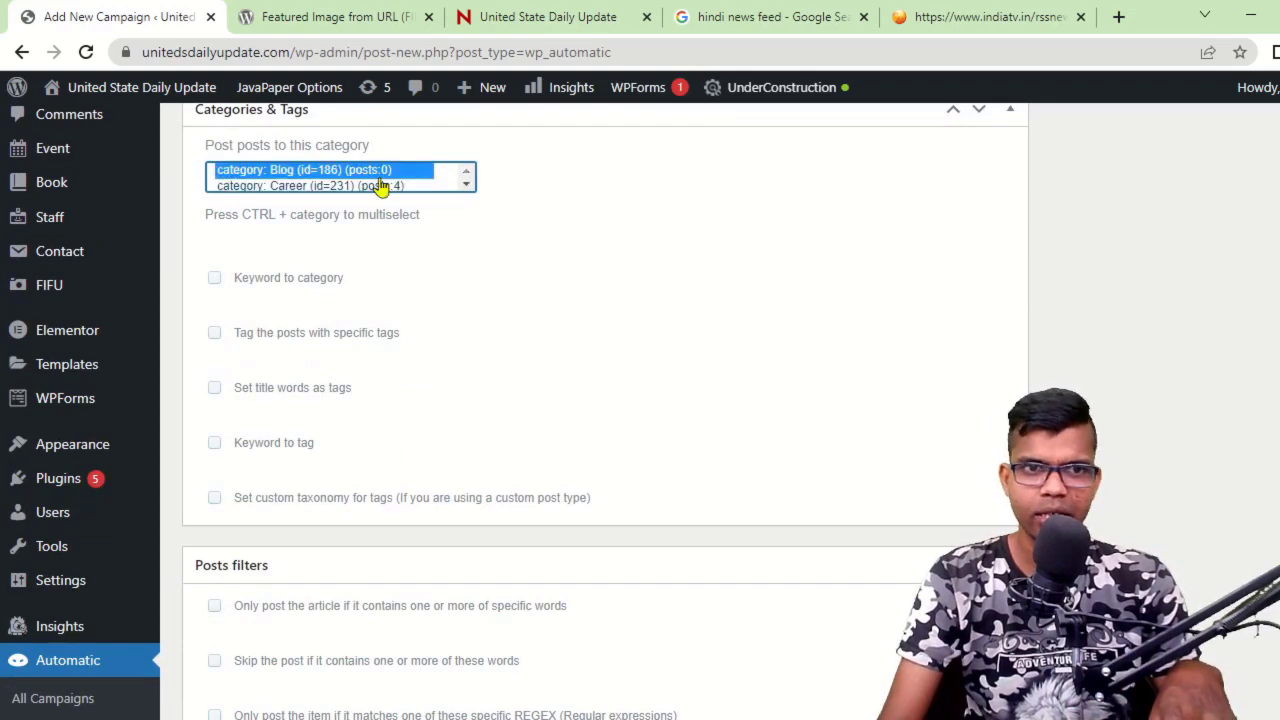
scroll(482, 362, "down", 2)
scroll(481, 358, "up", 2)
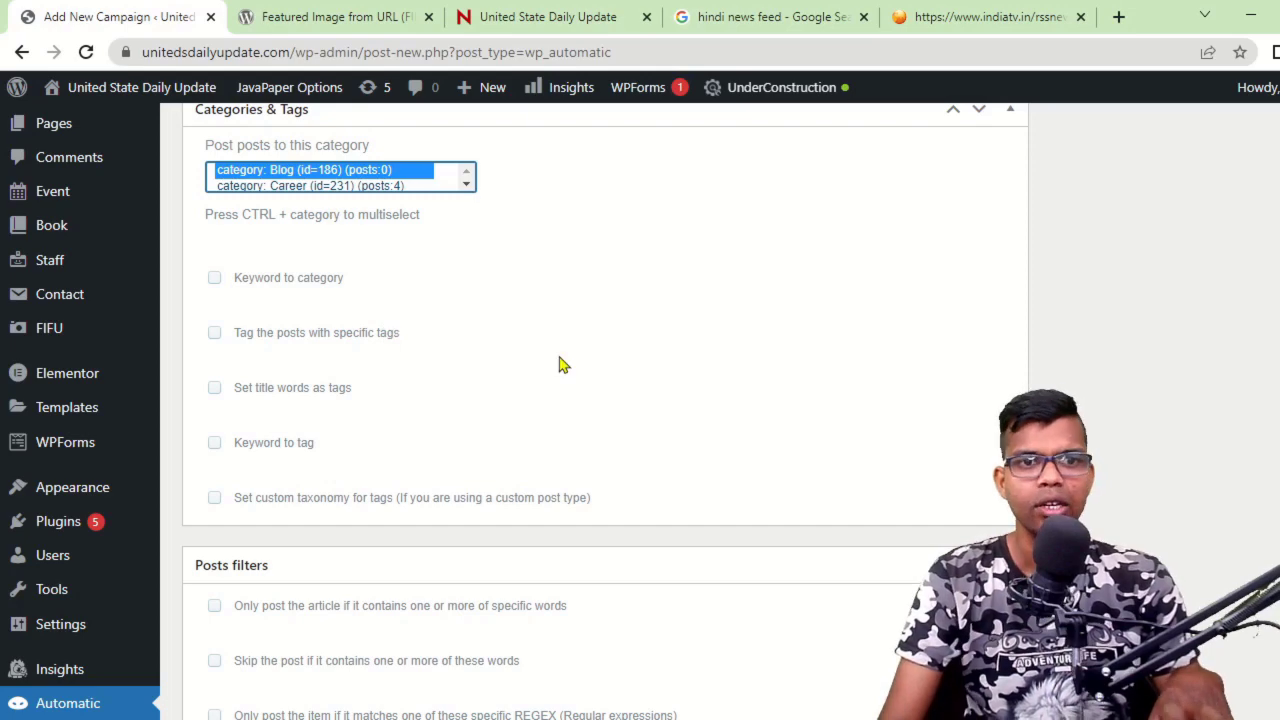
scroll(466, 340, "down", 2)
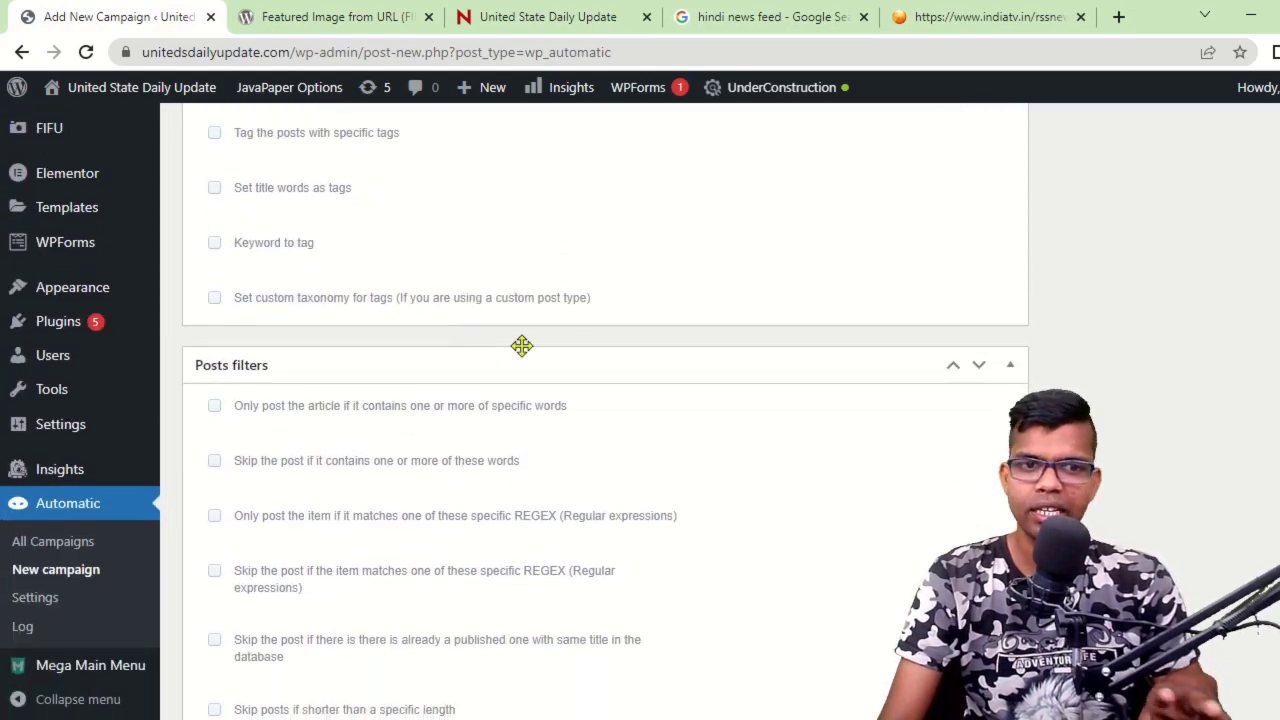
Enable translating the post before posting in the campaign's rewriting, translation and multi-language options.
scroll(522, 345, "down", 2)
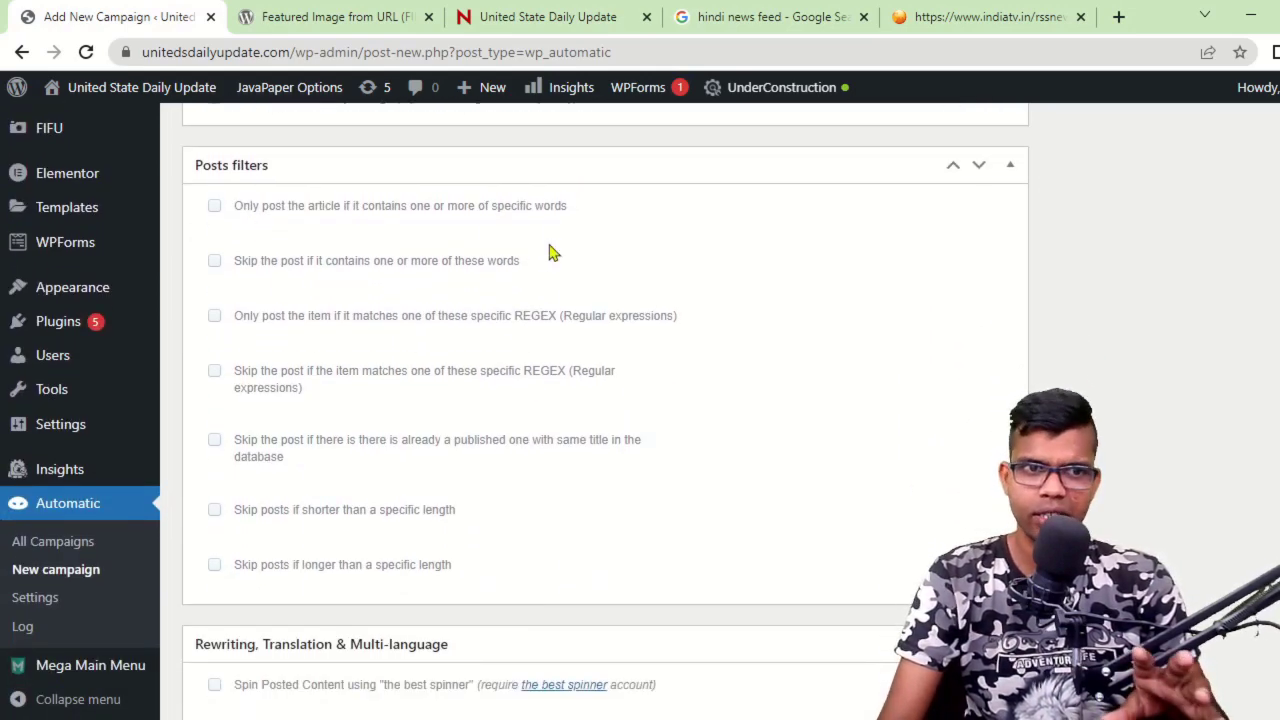
scroll(556, 258, "down", 1)
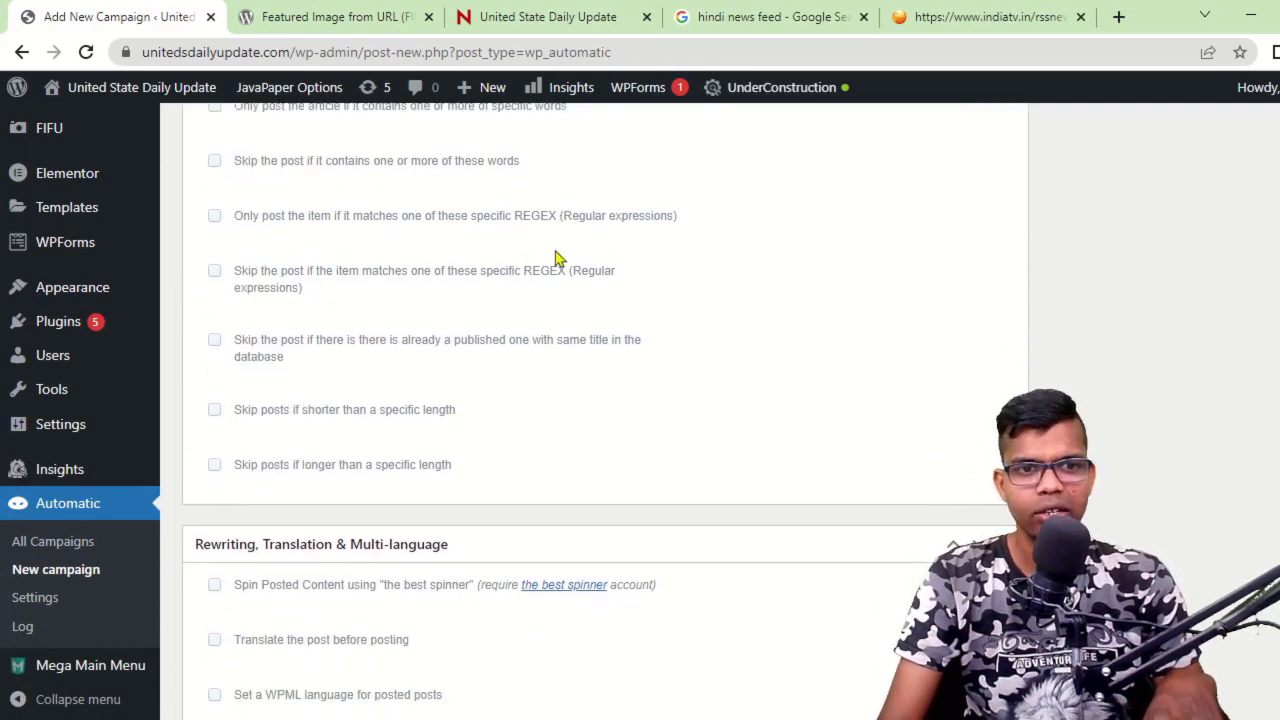
scroll(558, 258, "down", 3)
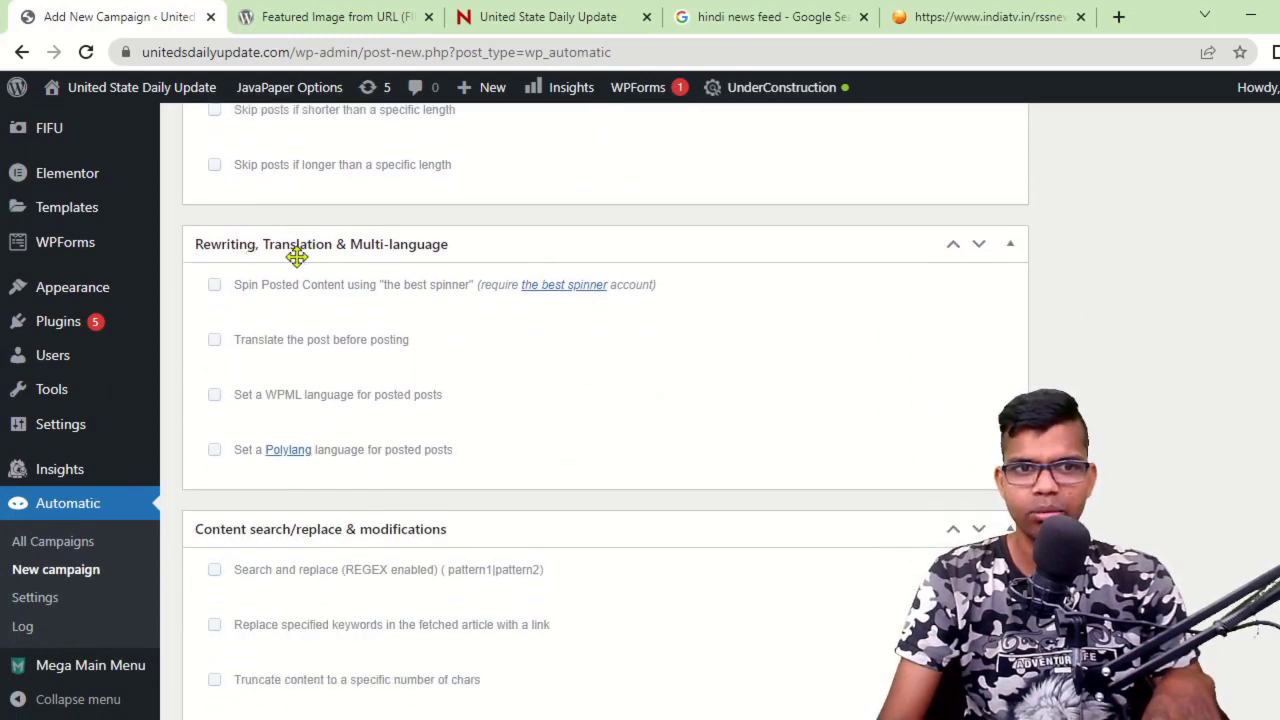
left_click(215, 341)
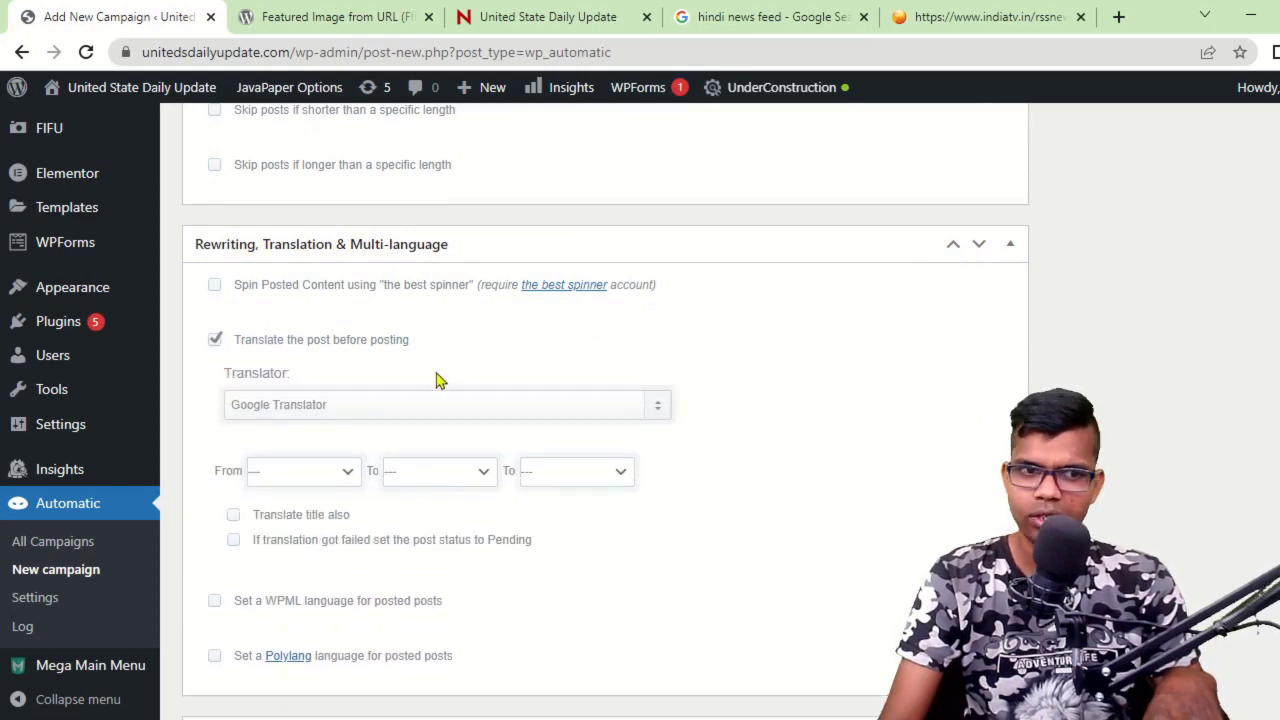
scroll(540, 386, "down", 2)
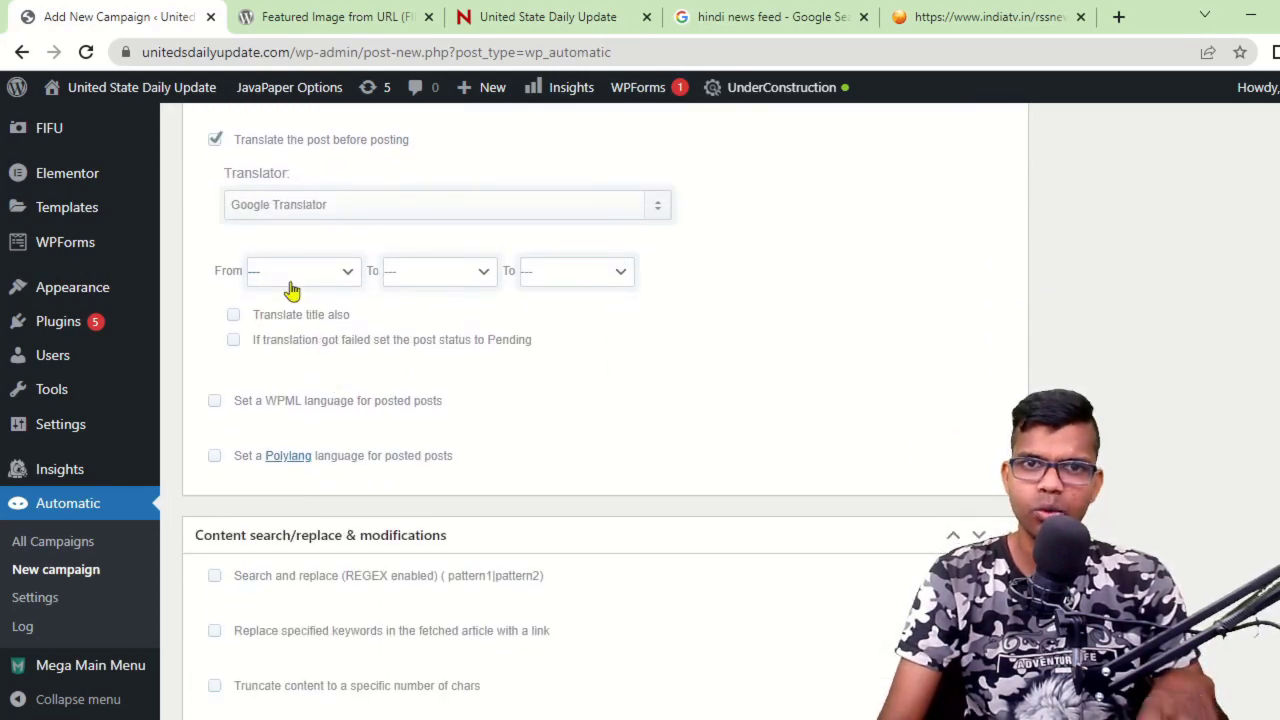
Check the language of the India TV feed source, going back to its RSS feeds list, and return to the campaign.
left_click(970, 16)
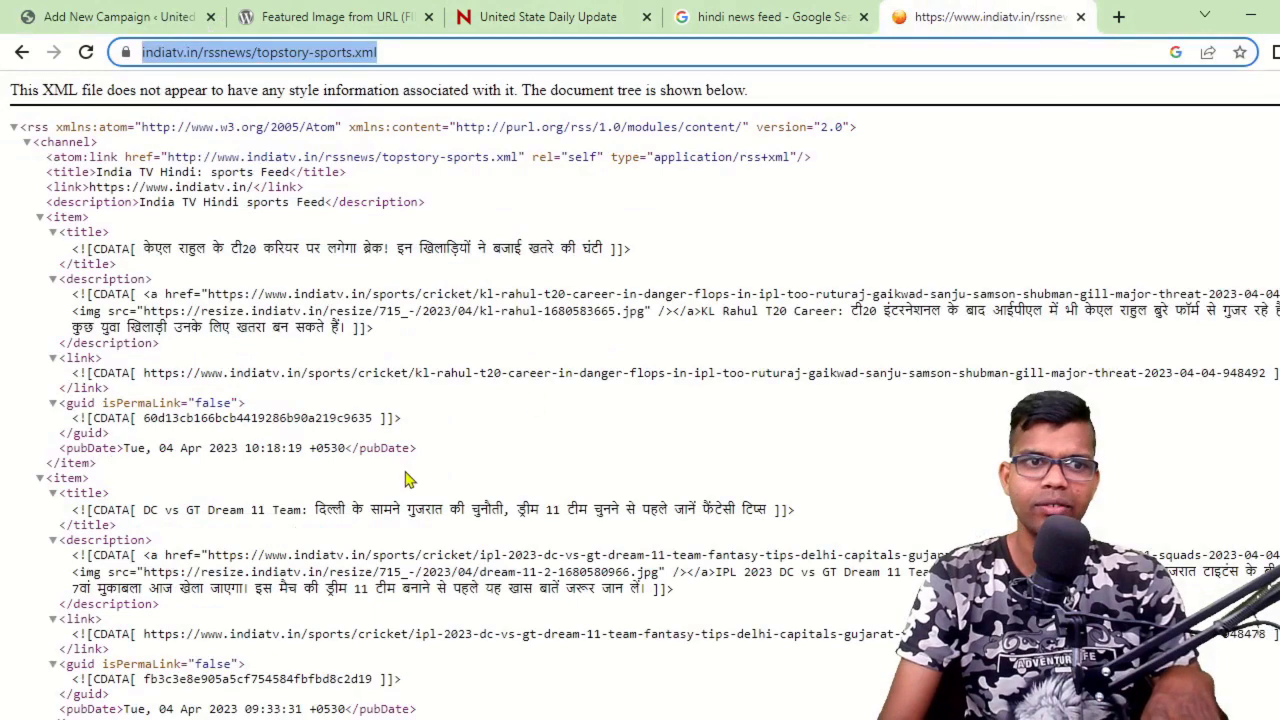
left_click(22, 52)
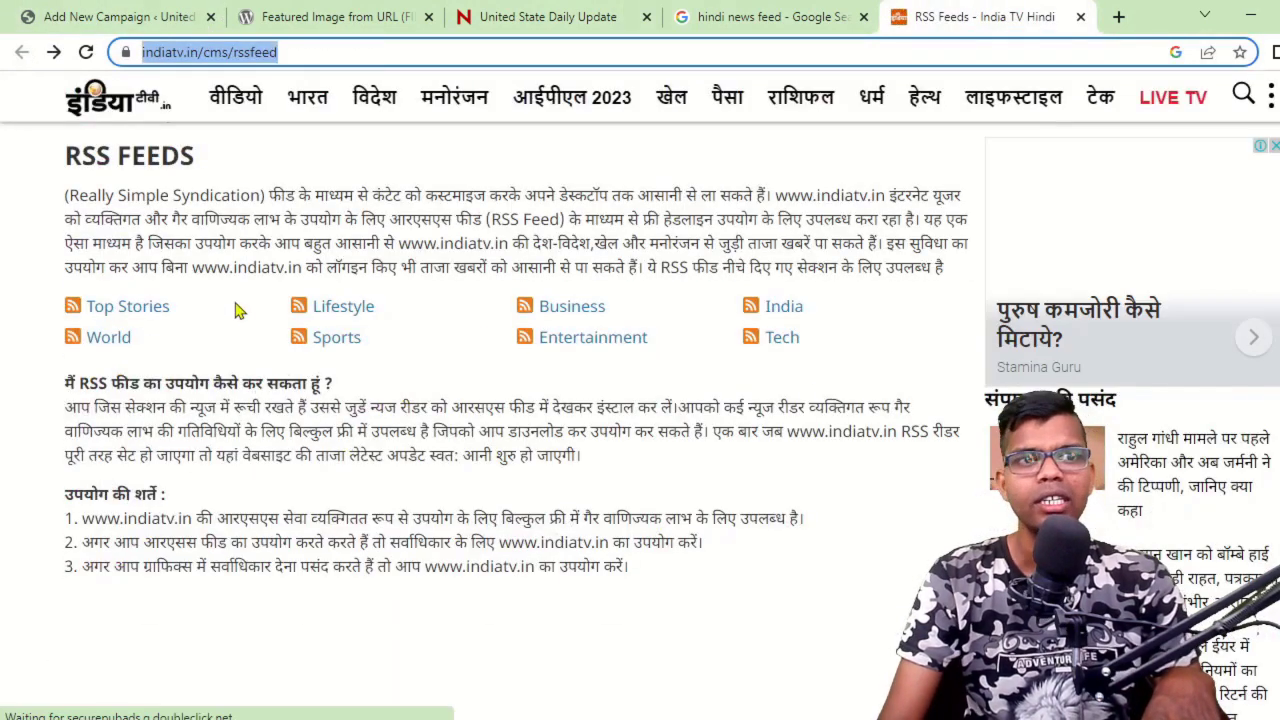
left_click(152, 12)
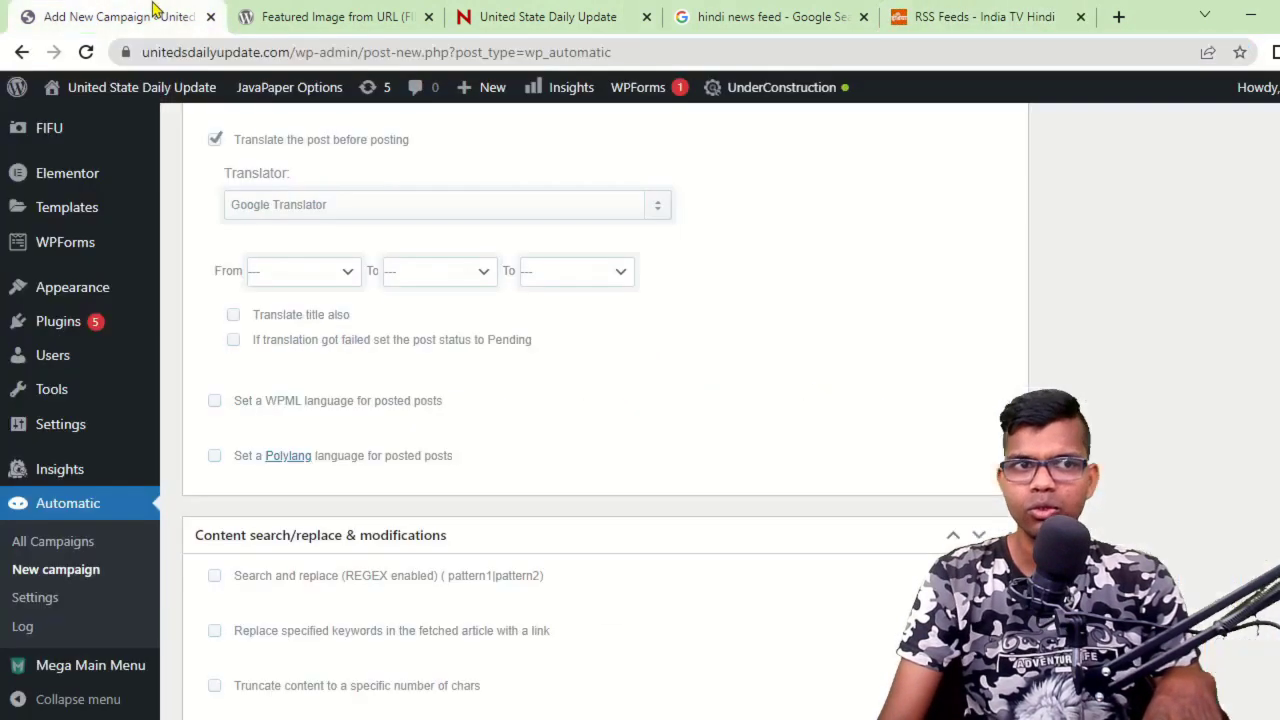
Set the source language of the post translation to Hindi.
left_click(310, 270)
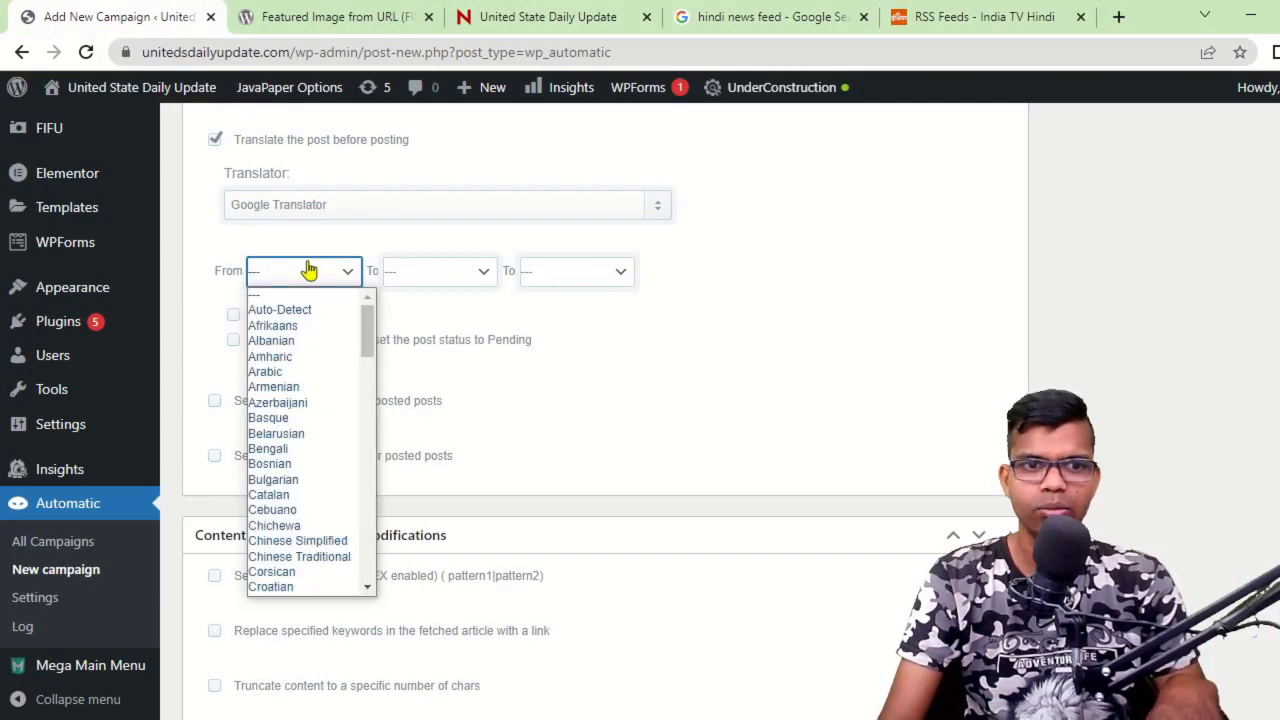
key("h")
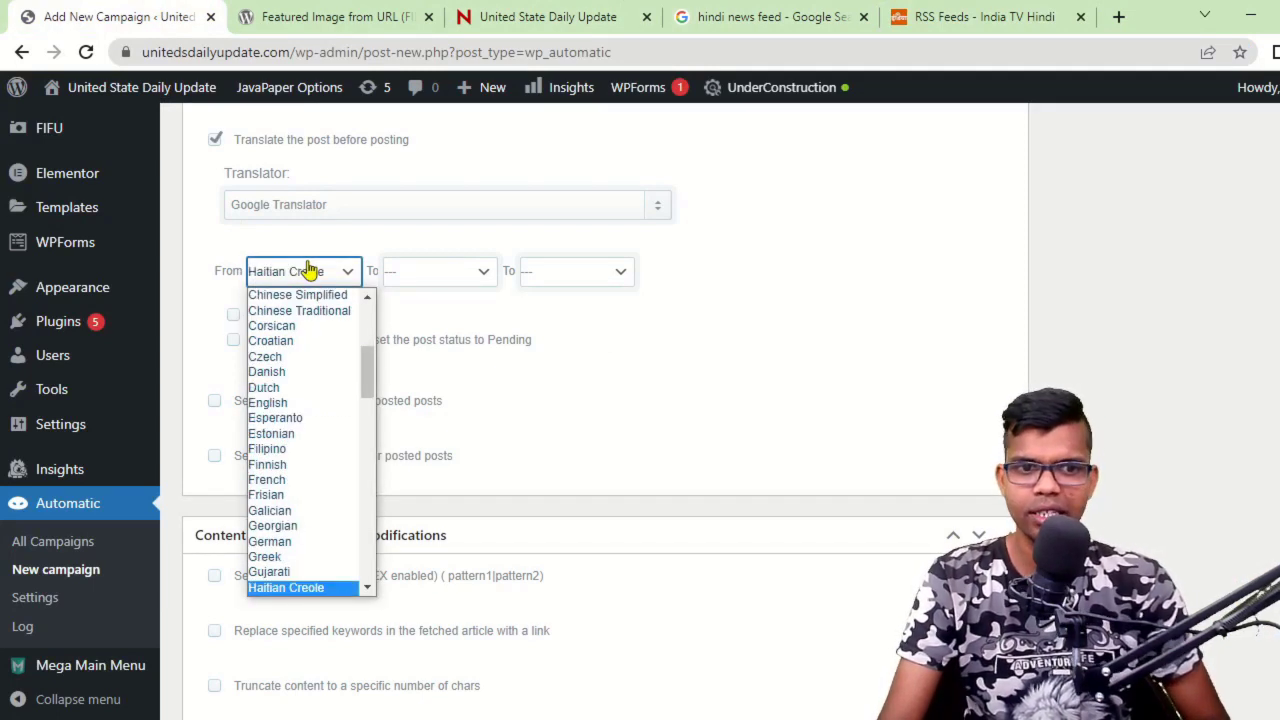
key("Down")
key("Down")
key("Down")
key("Down")
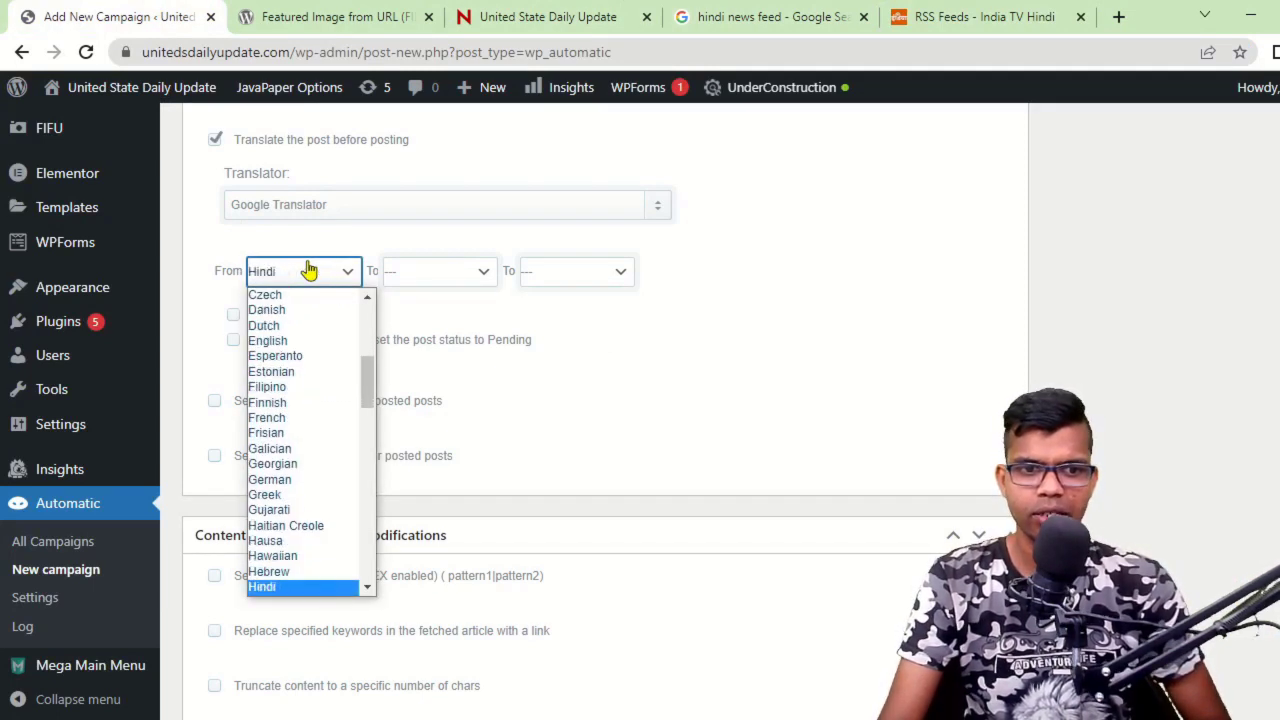
key("Return")
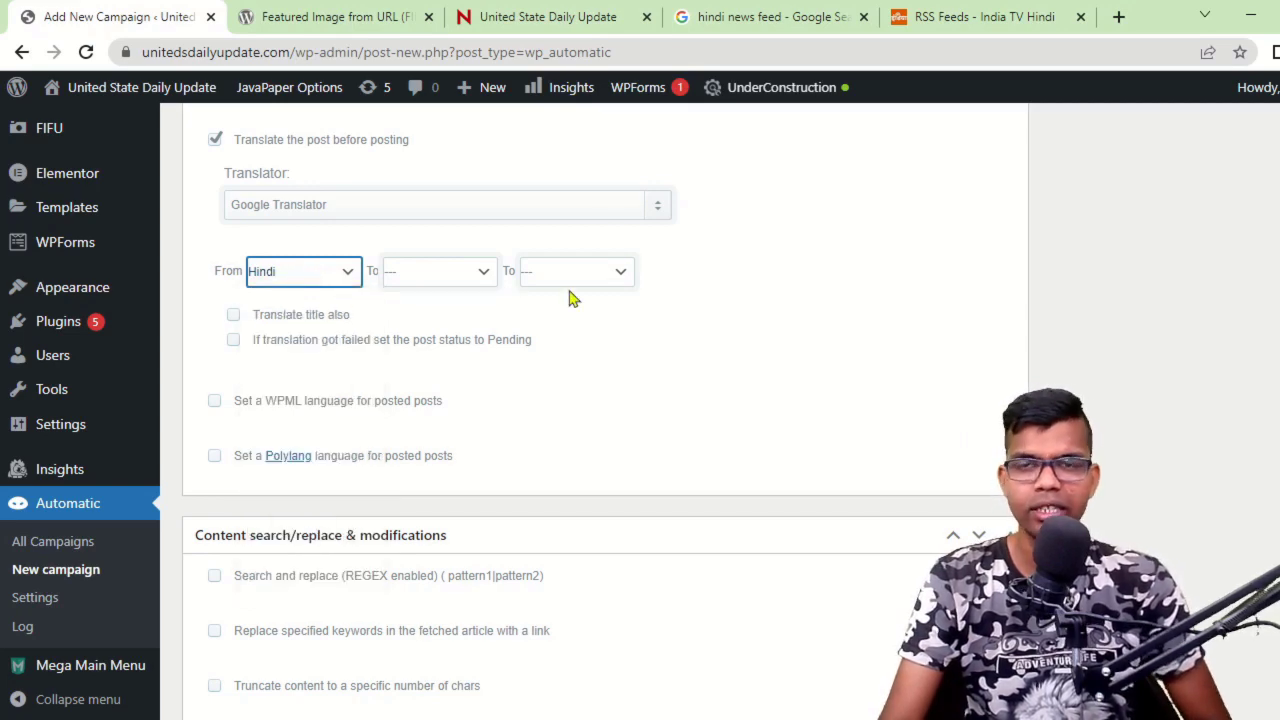
Set the first target language of the post translation to Spanish.
left_click(985, 16)
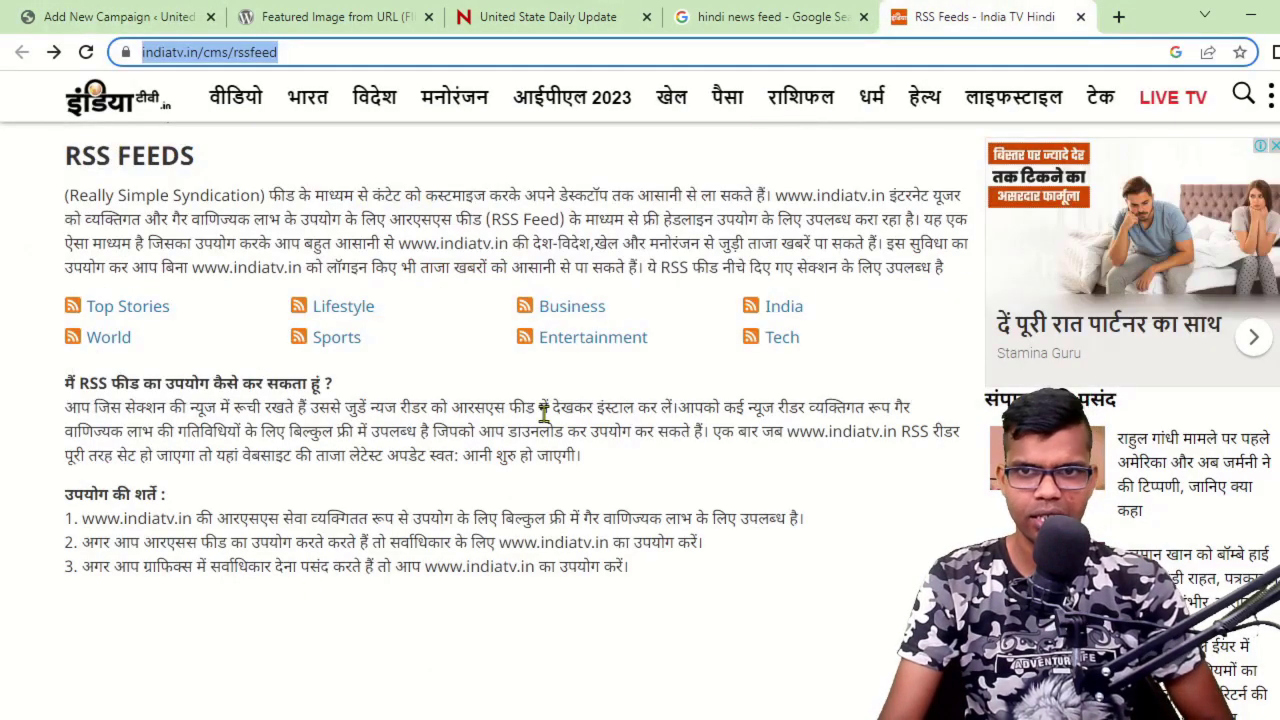
left_click(118, 17)
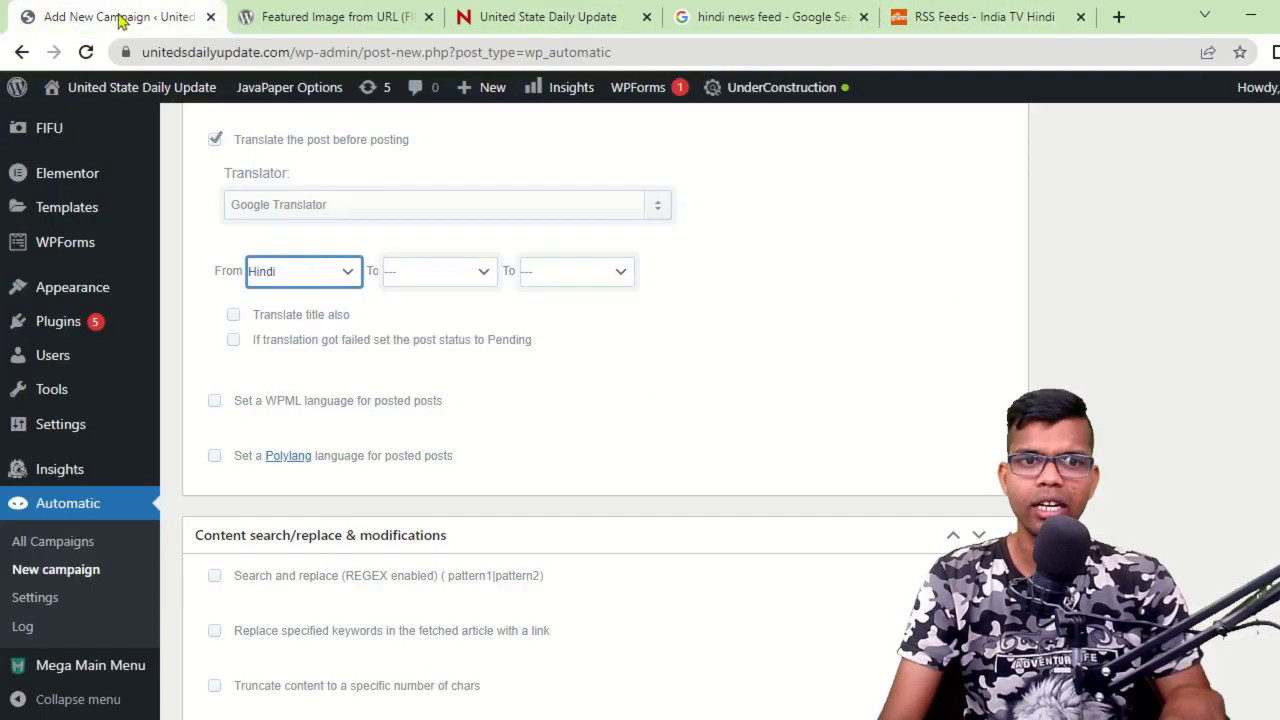
left_click(432, 275)
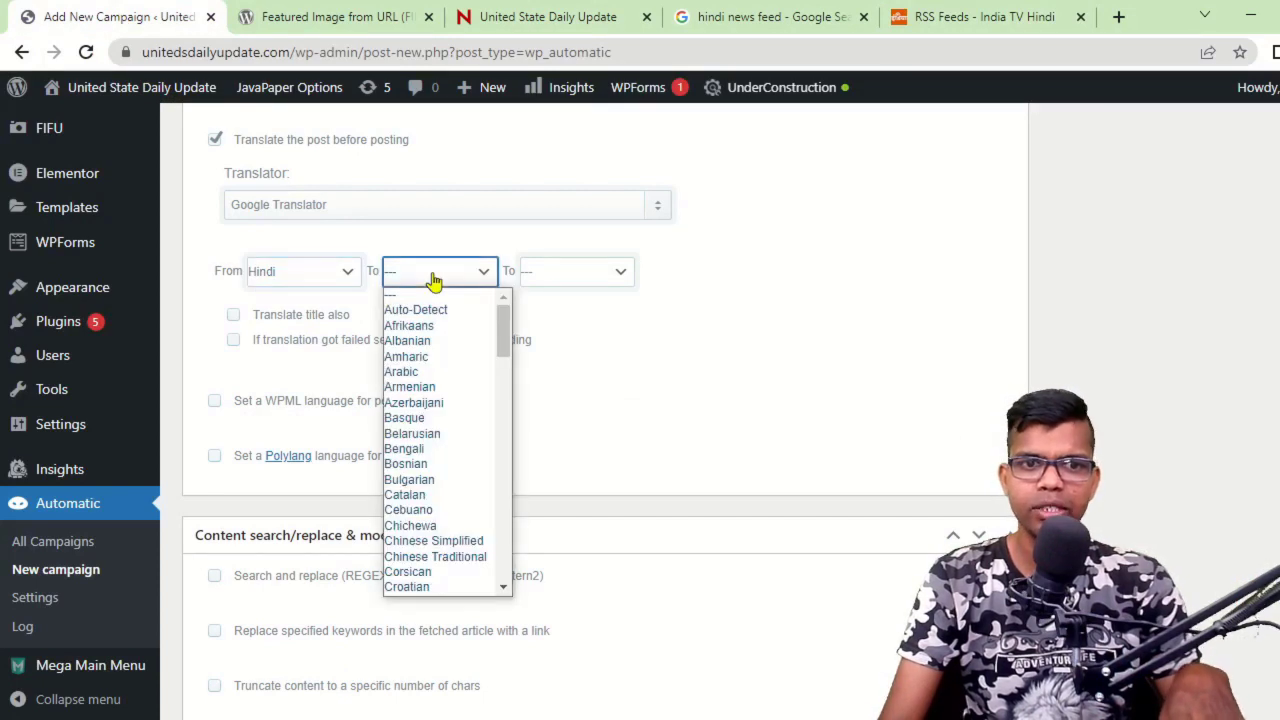
left_click(440, 403)
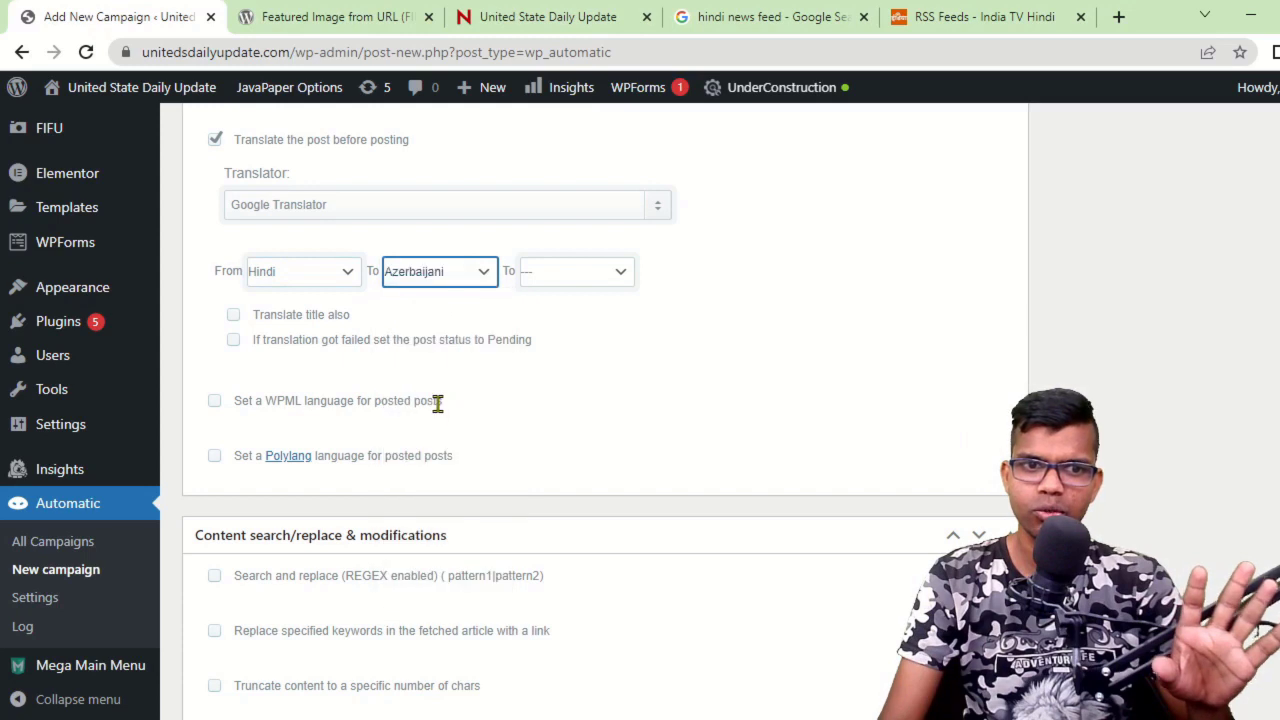
left_click(438, 279)
scroll(443, 528, "down", 10)
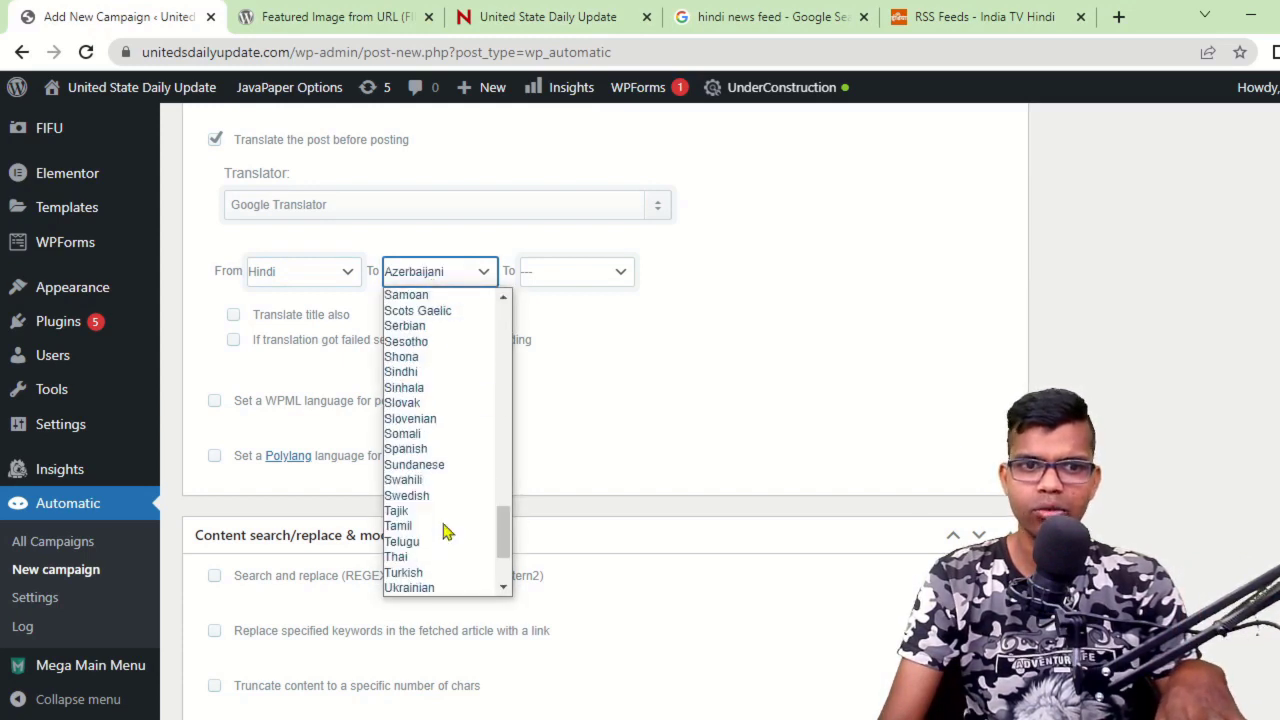
left_click(443, 450)
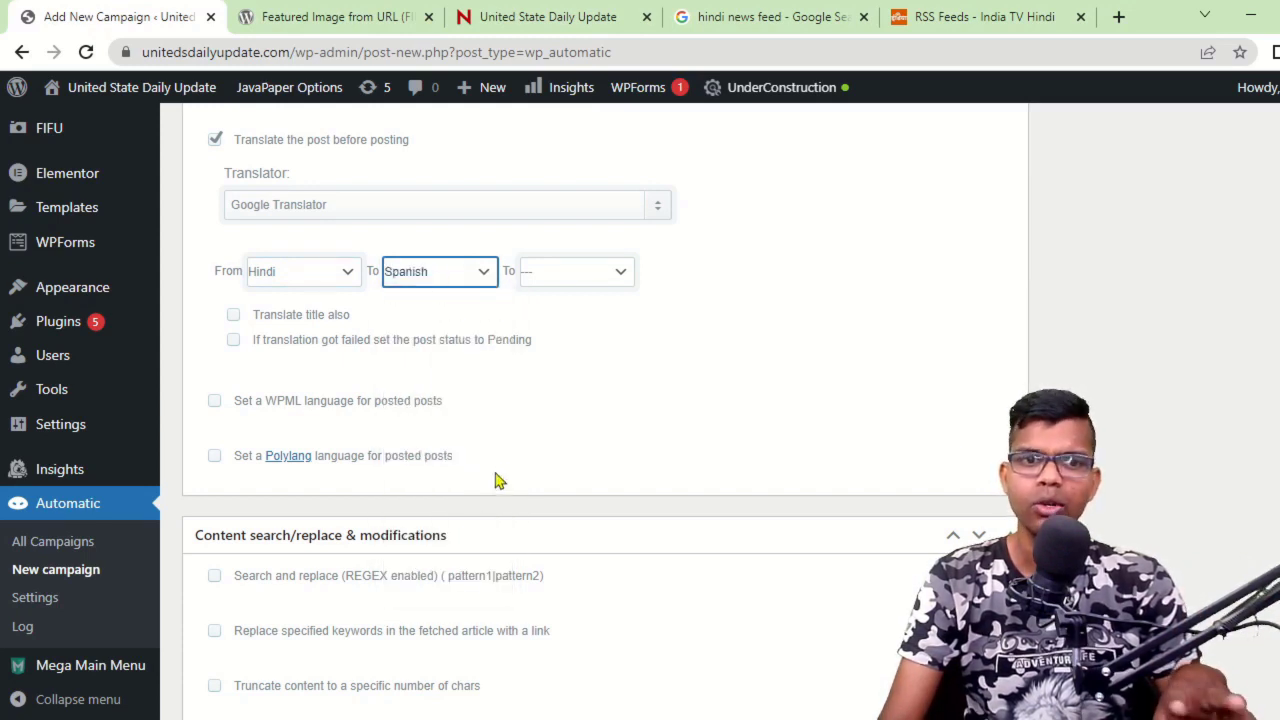
Set the second target language of the post translation to English.
left_click(570, 283)
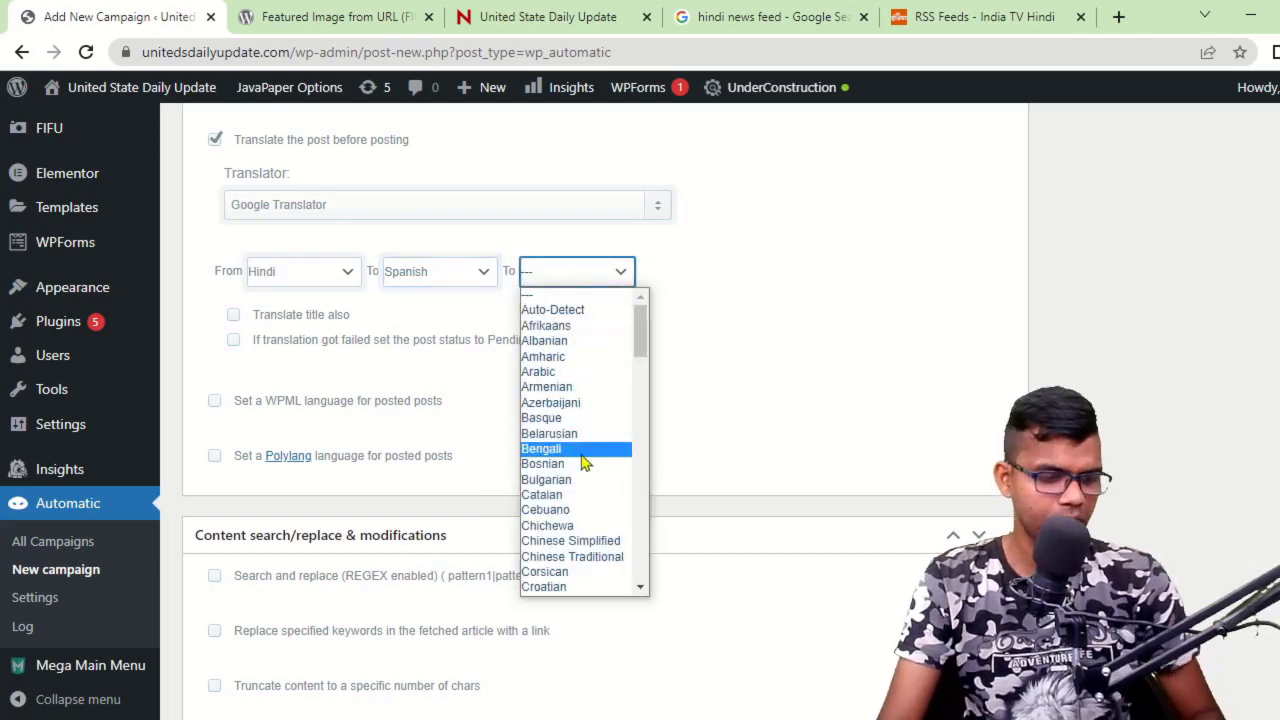
key("e")
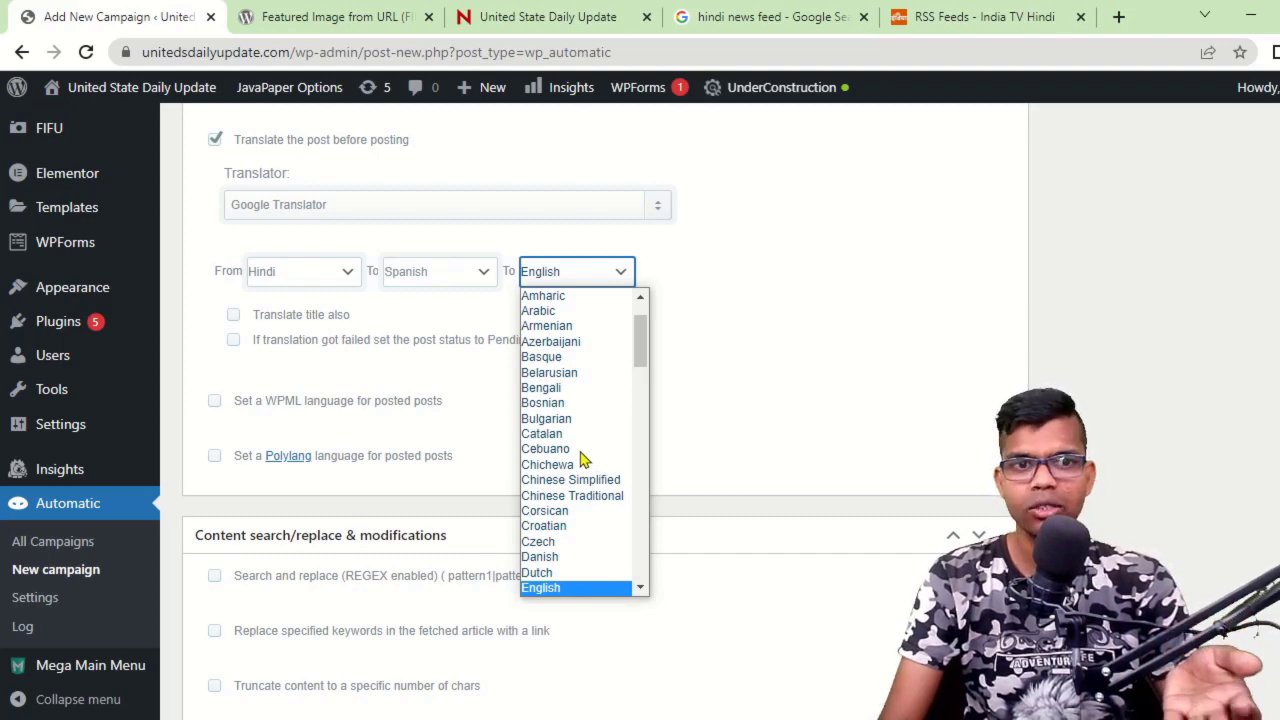
left_click(993, 14)
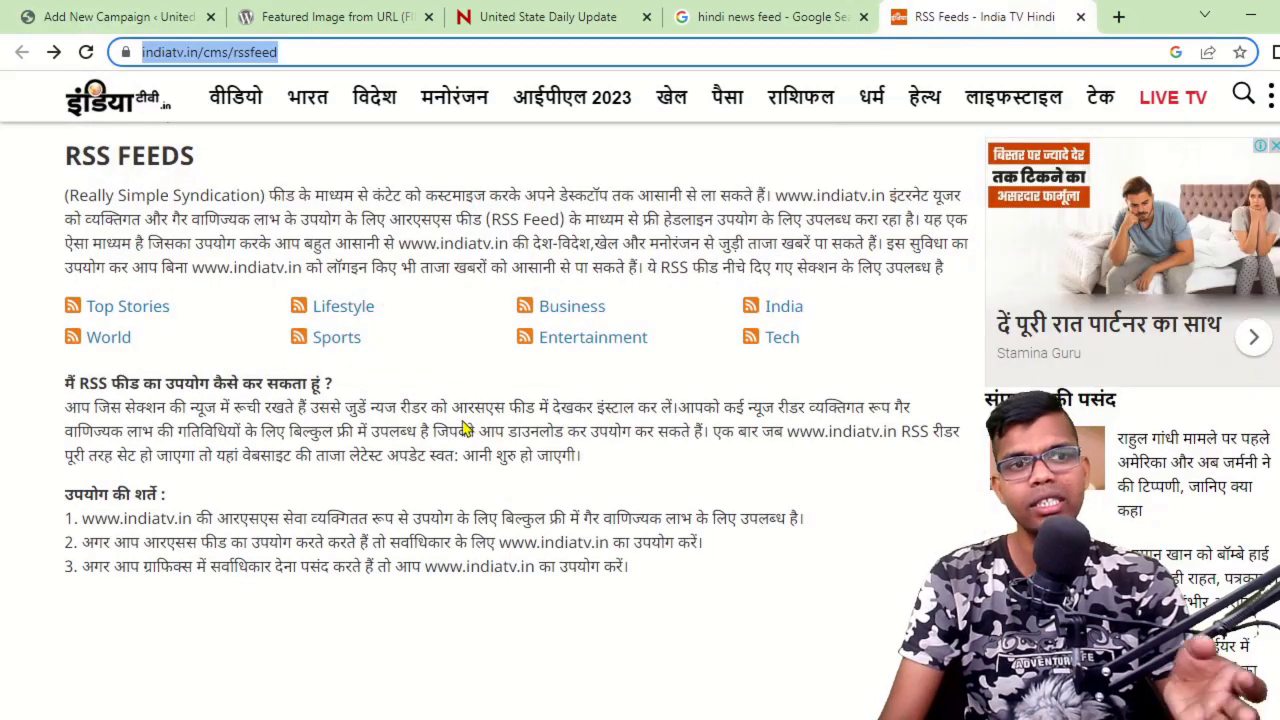
left_click(115, 16)
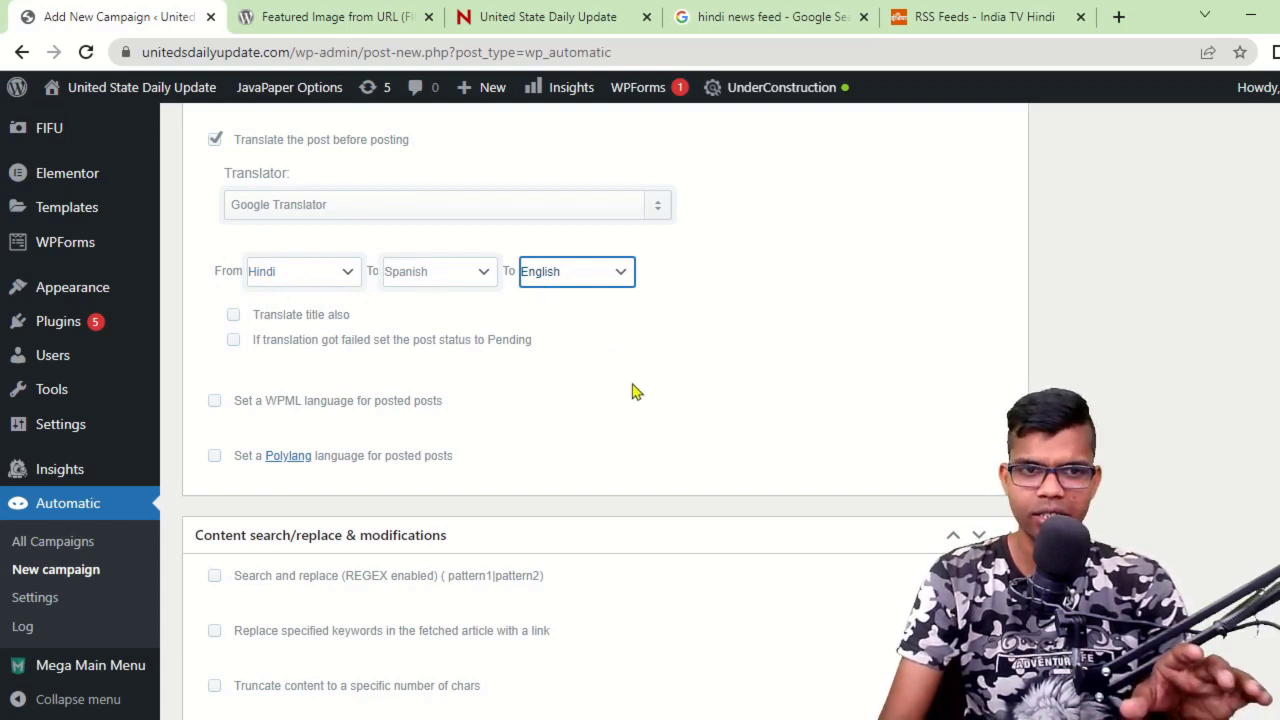
Enable translating the title also and setting the post status to Pending if the translation fails.
left_click(234, 316)
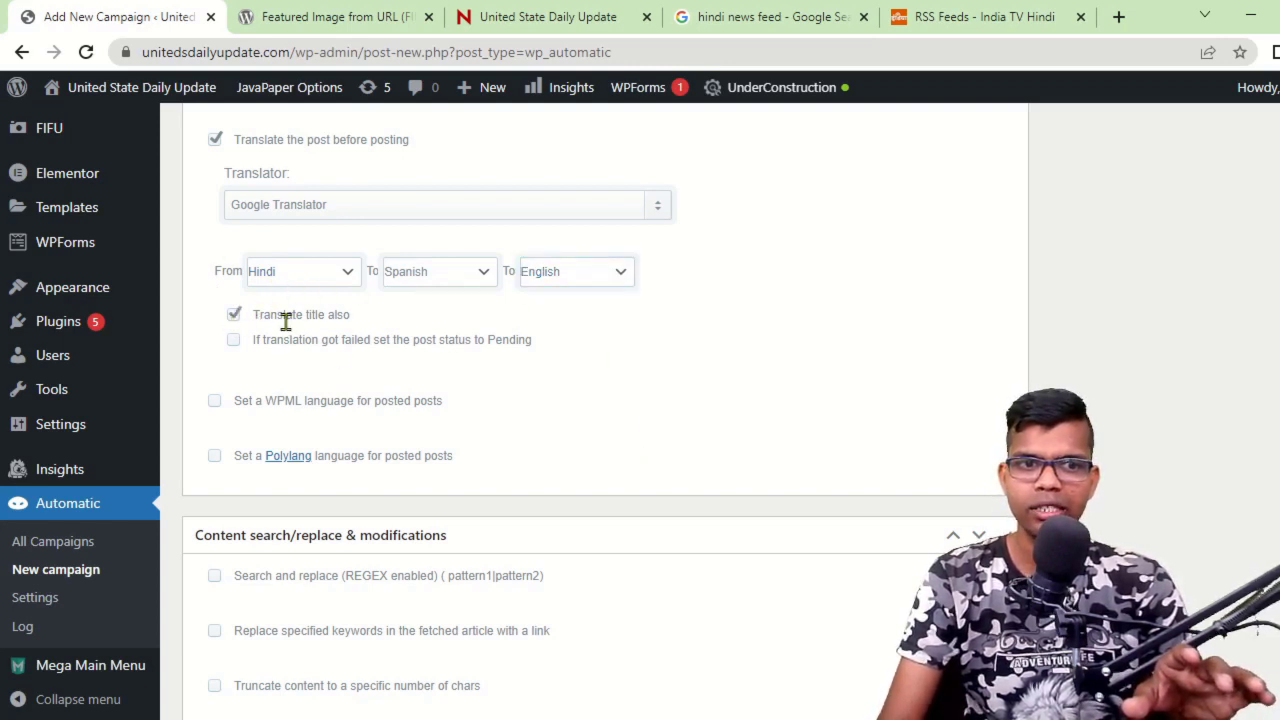
left_click(233, 340)
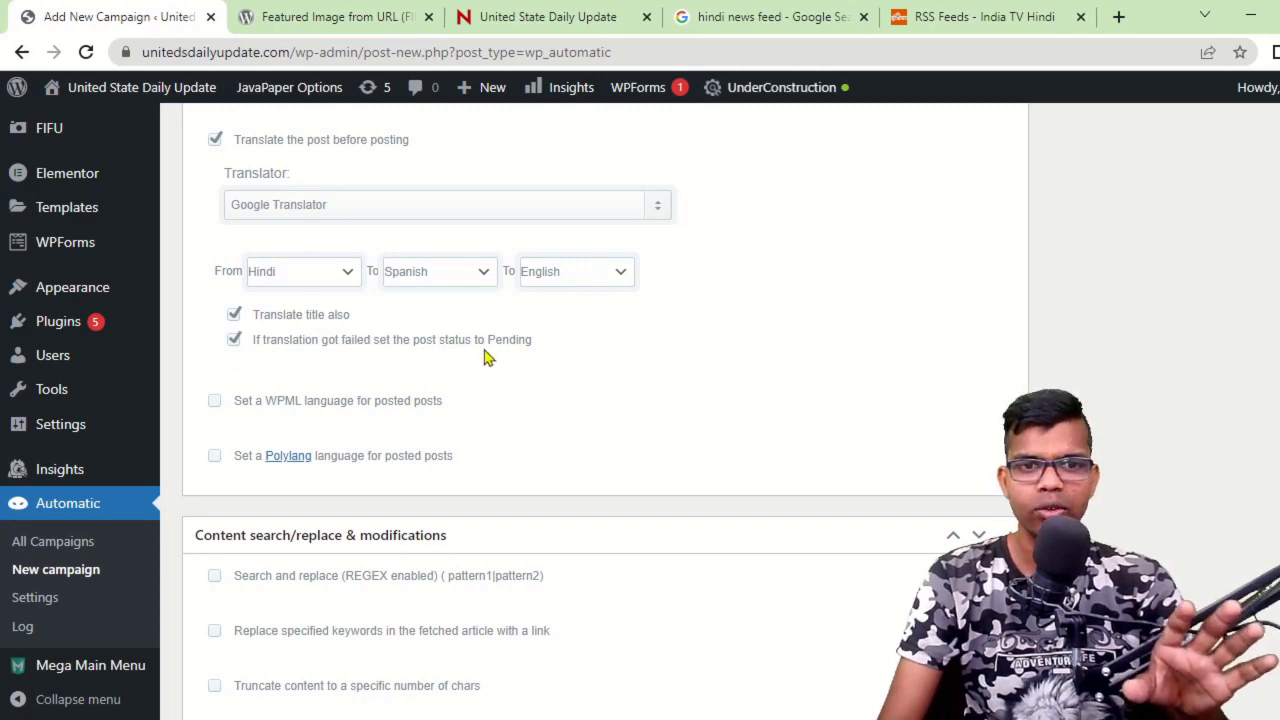
scroll(530, 405, "down", 3)
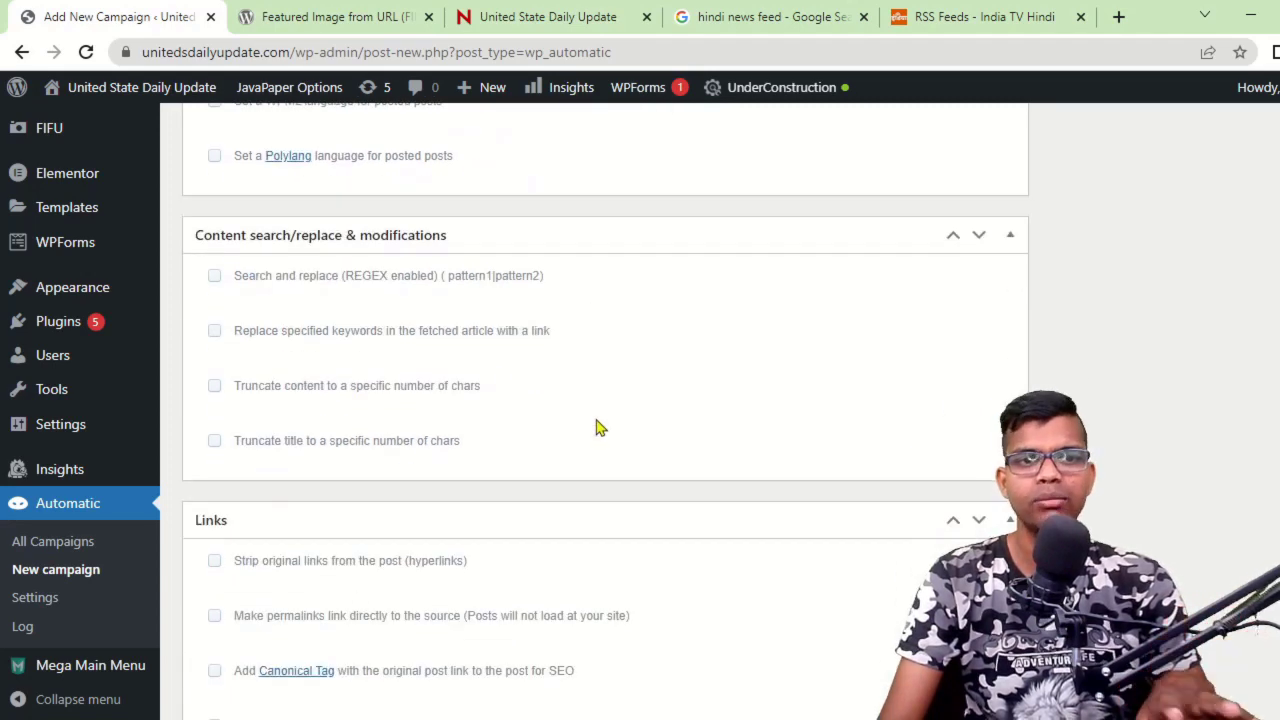
Briefly enable the Polylang and WPML language options for posted posts and disable both again.
scroll(575, 420, "up", 2)
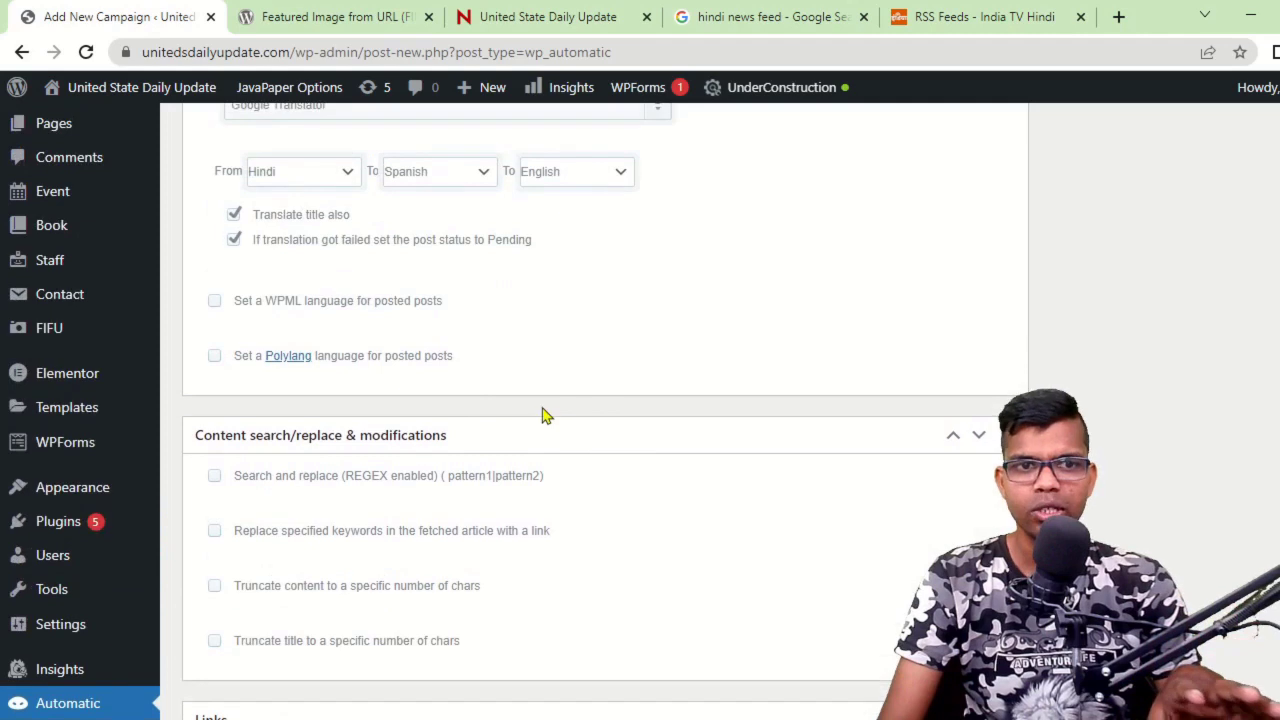
left_click(214, 357)
left_click(214, 357)
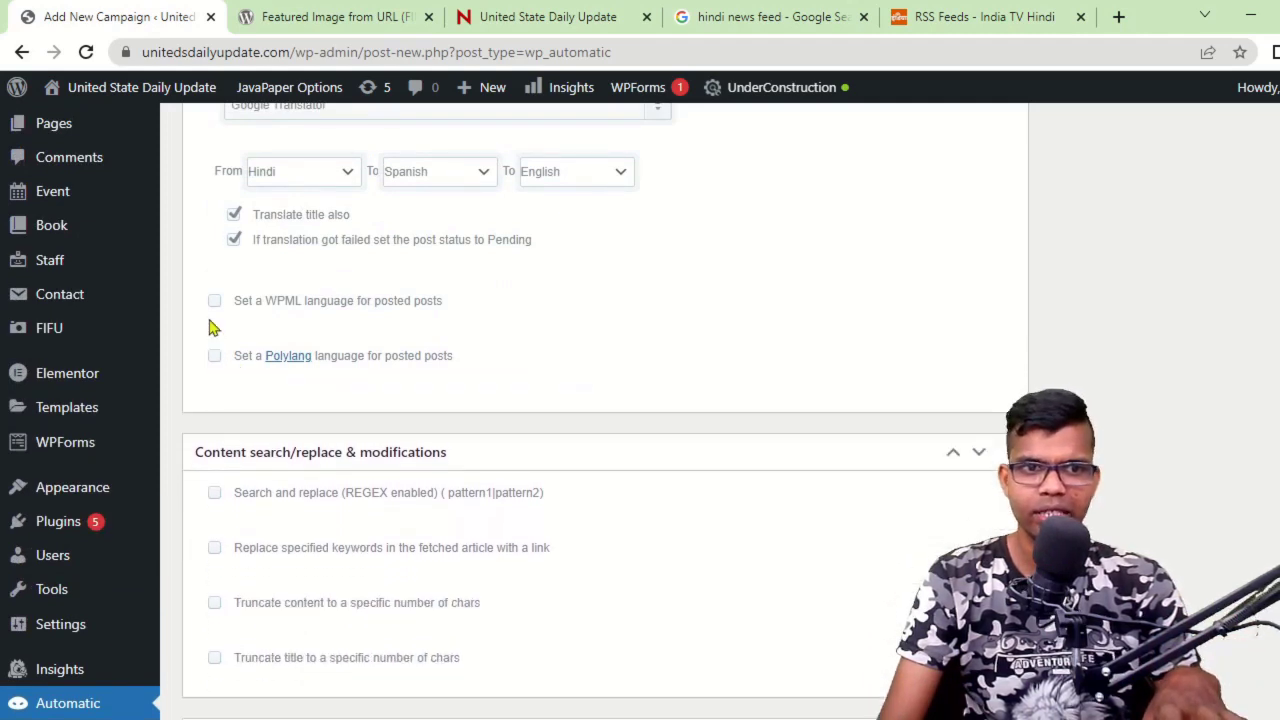
left_click(213, 302)
left_click(213, 302)
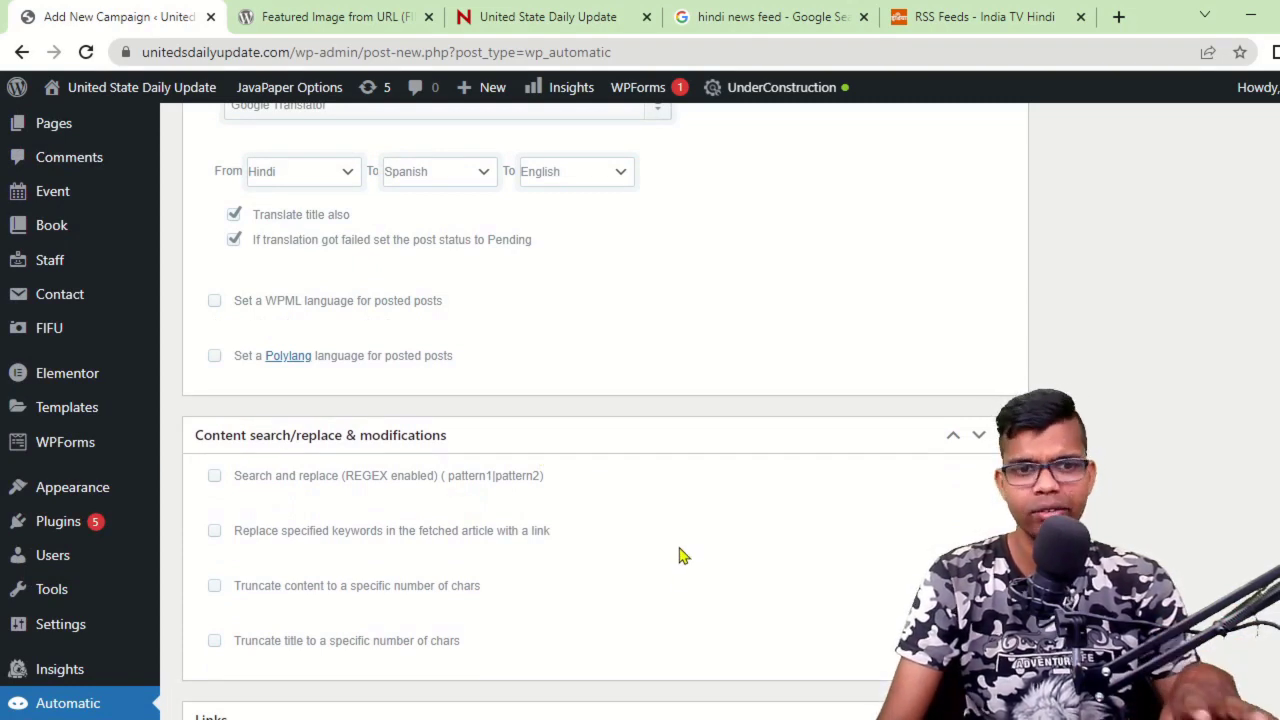
Enable search and replace for the post content and enter "earn money,online,apps" as its rule text.
scroll(679, 556, "down", 1)
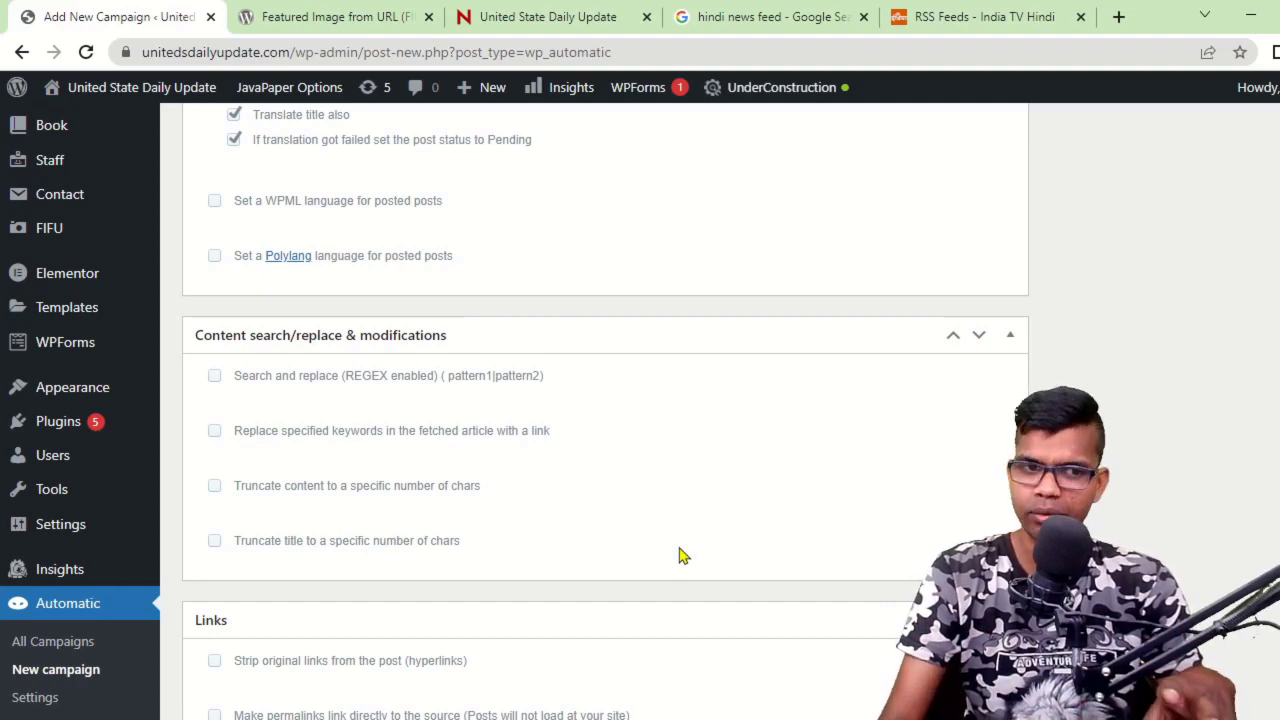
scroll(676, 540, "down", 1)
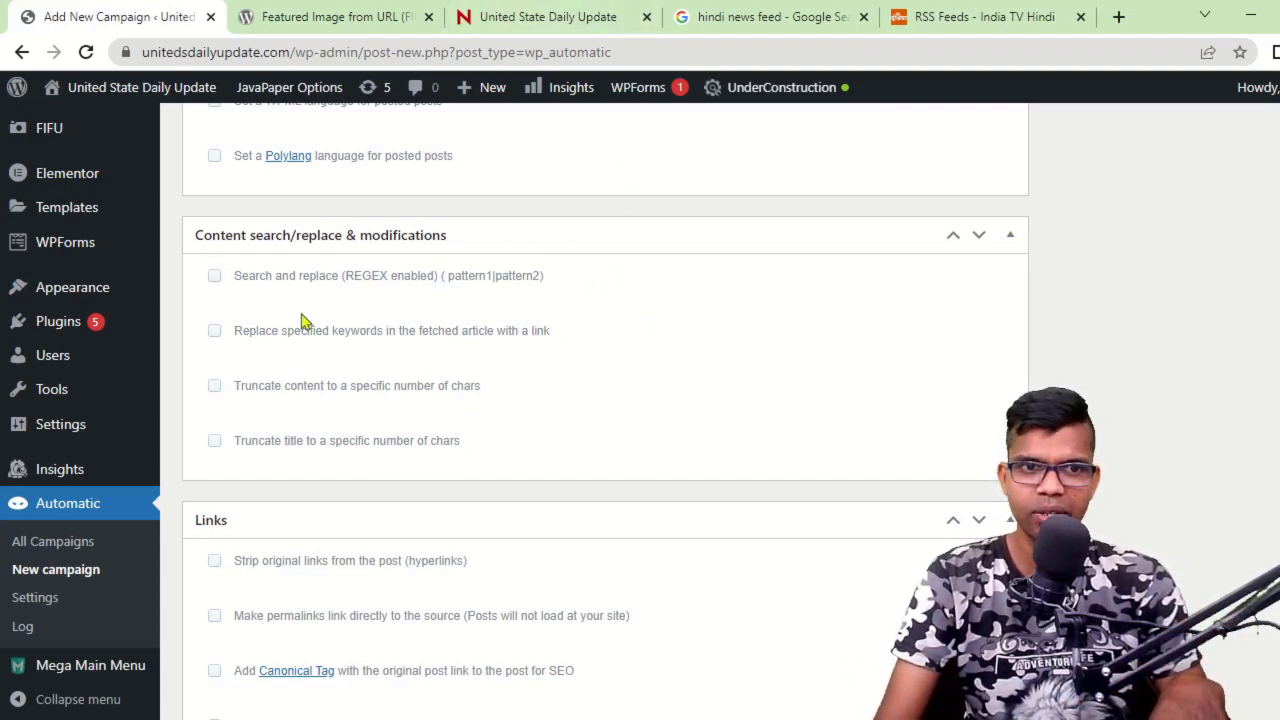
left_click(214, 278)
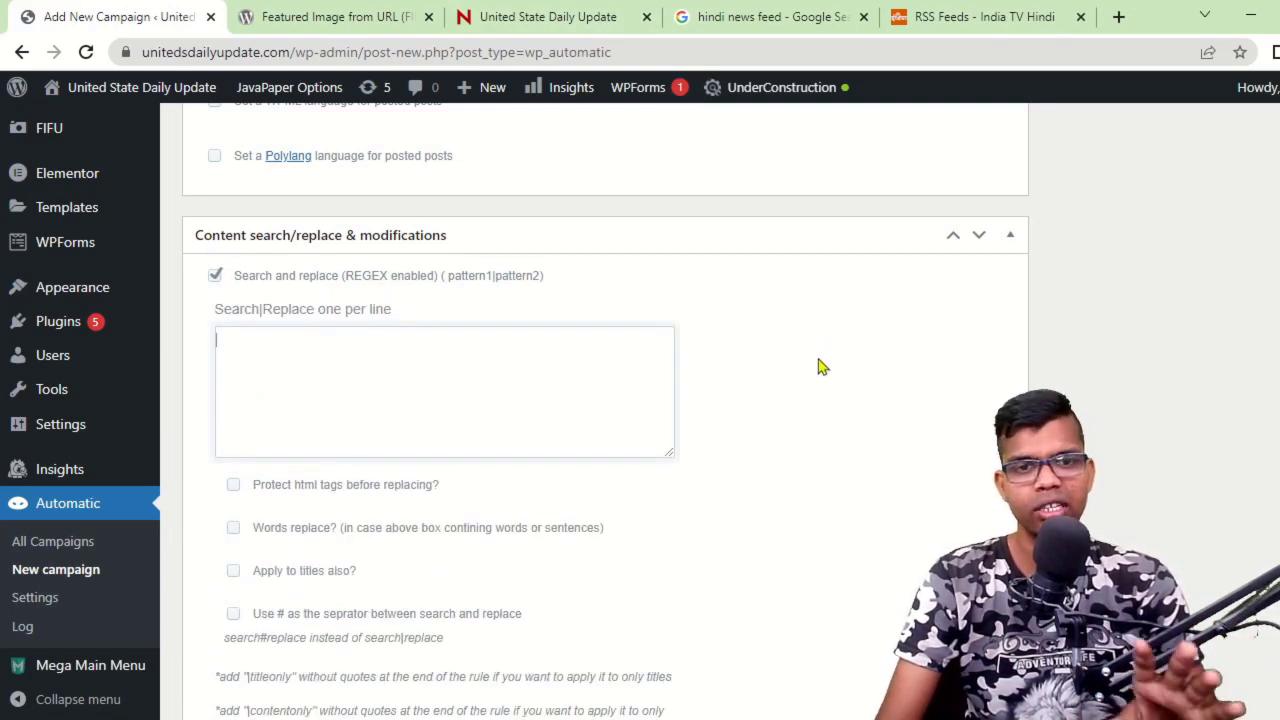
right_click(375, 374)
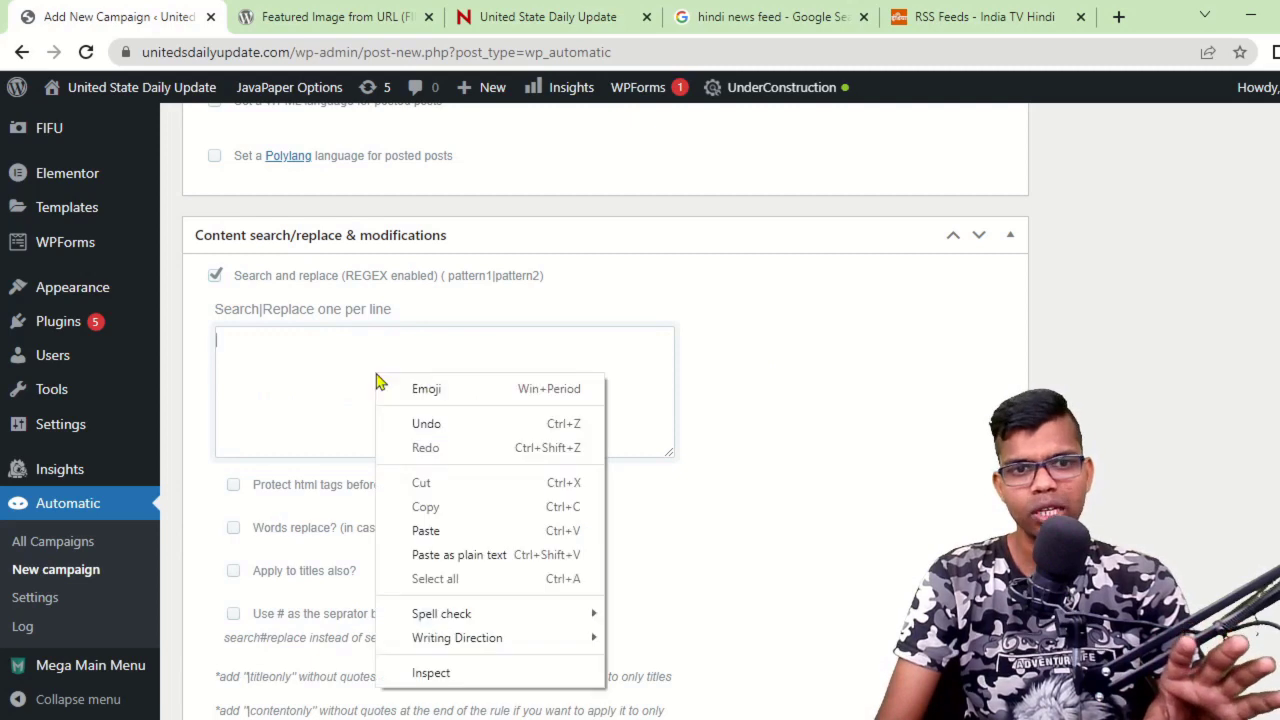
left_click(311, 389)
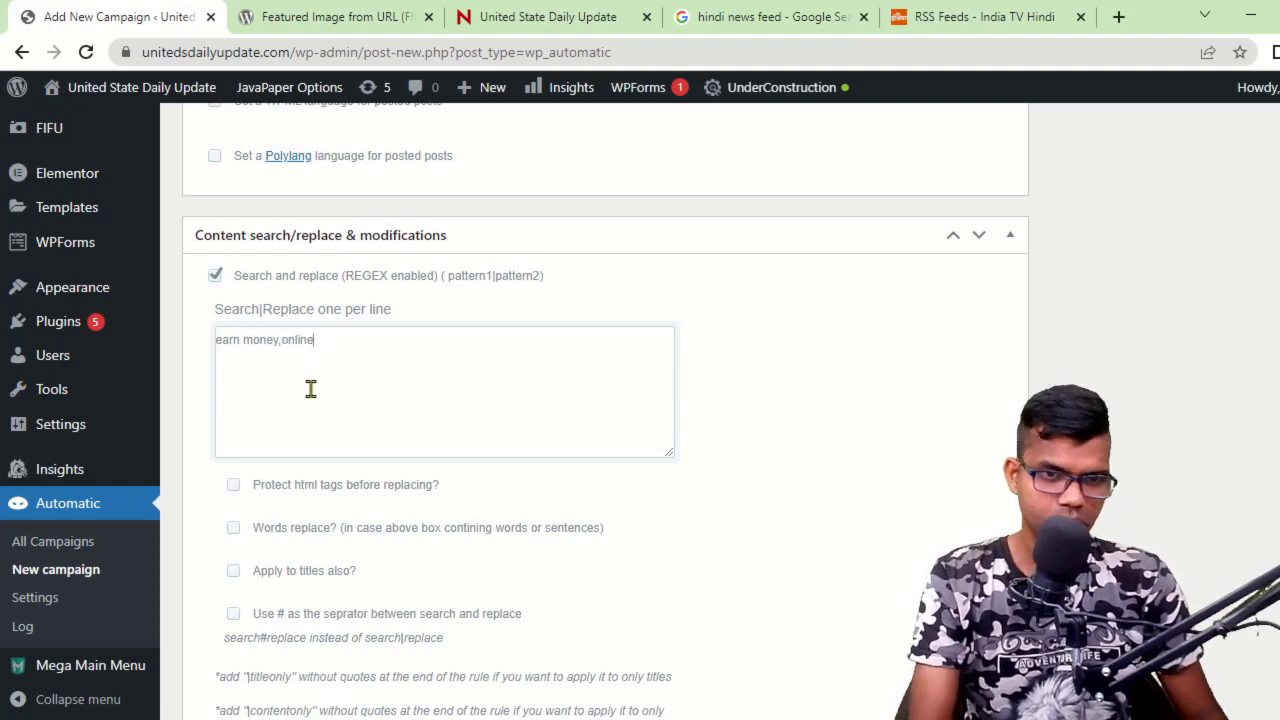
type(".")
type("a")
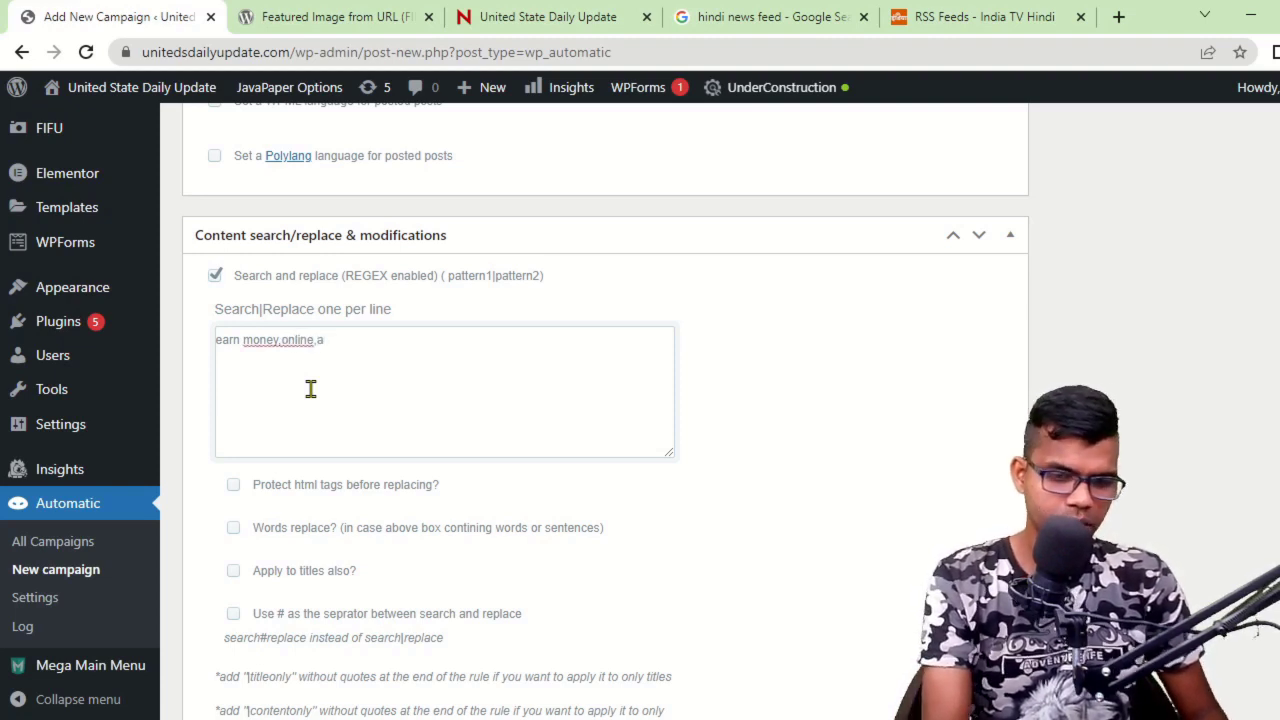
type("pps")
scroll(760, 484, "down", 3)
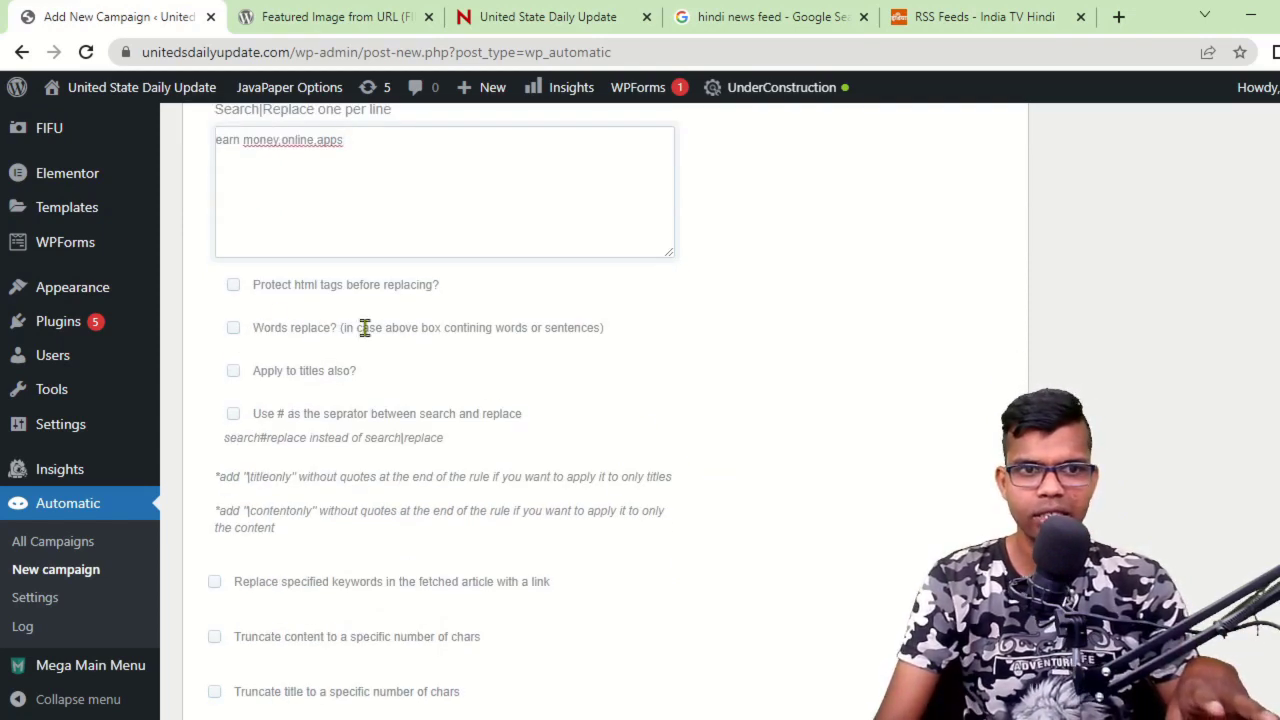
Try applying the search and replace rule to titles also, and turn that option off again.
left_click(235, 371)
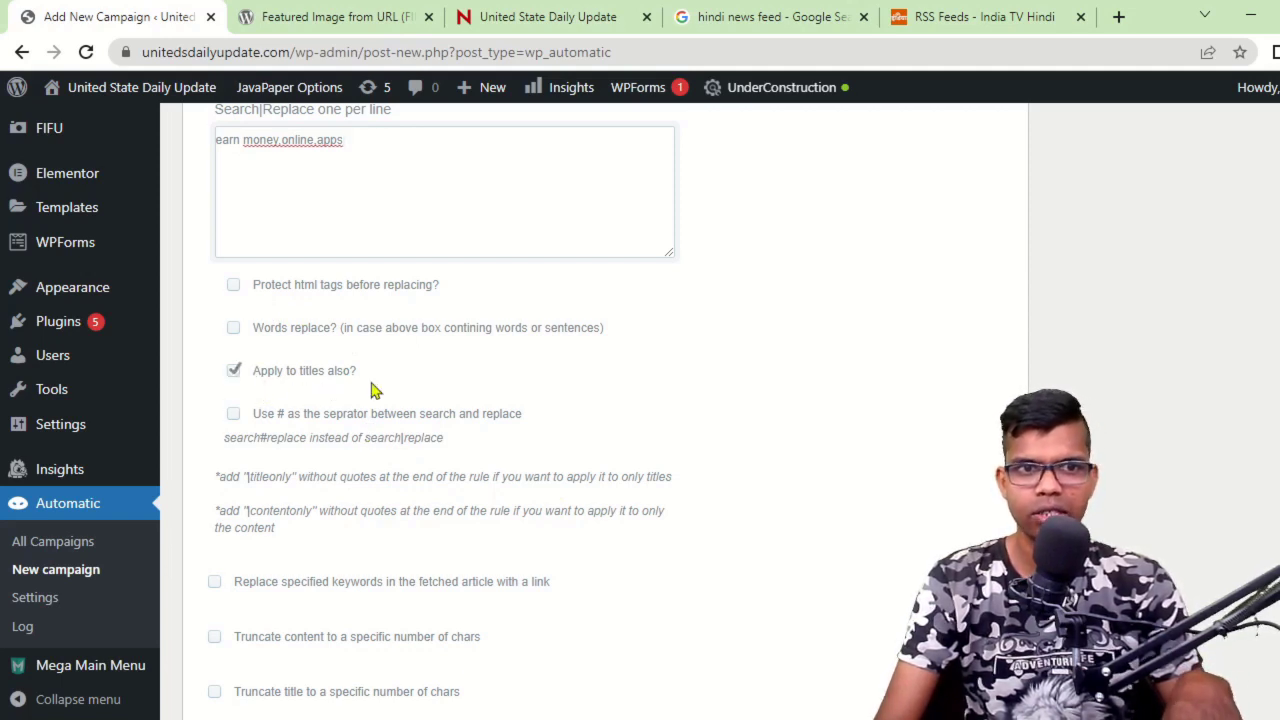
scroll(371, 389, "up", 1)
triple_click(248, 244)
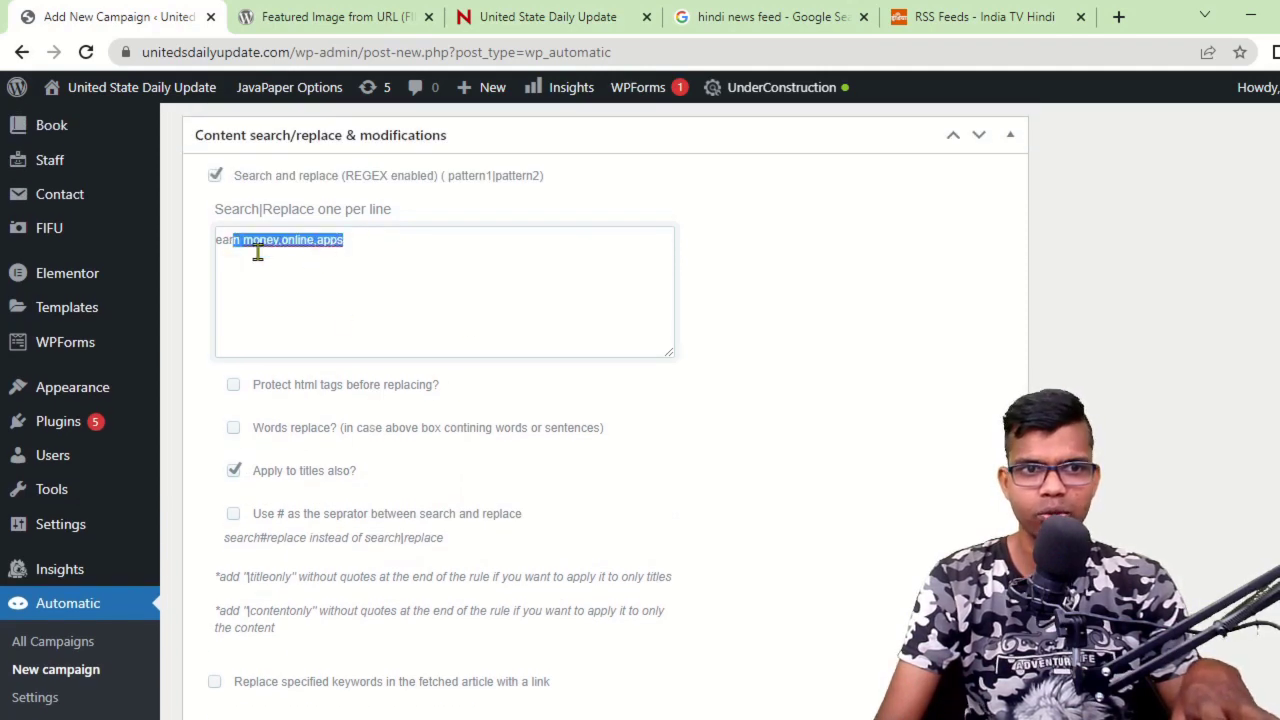
left_click(491, 309)
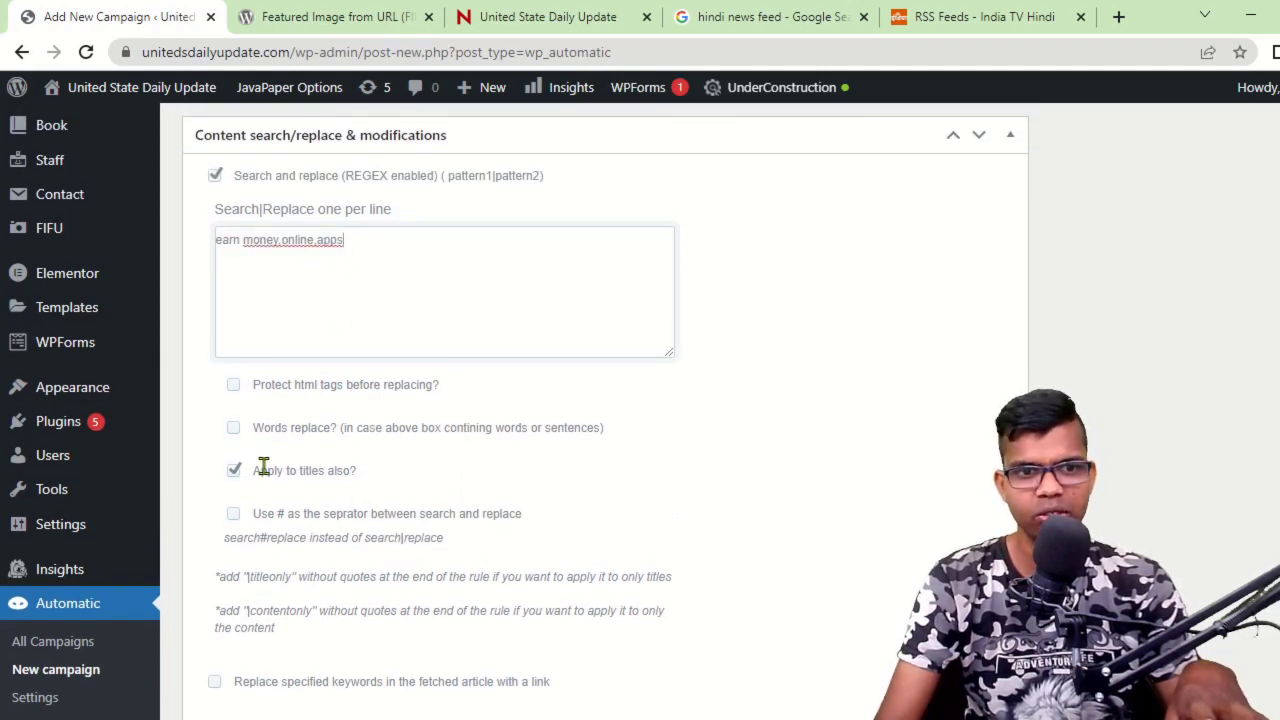
left_click(235, 475)
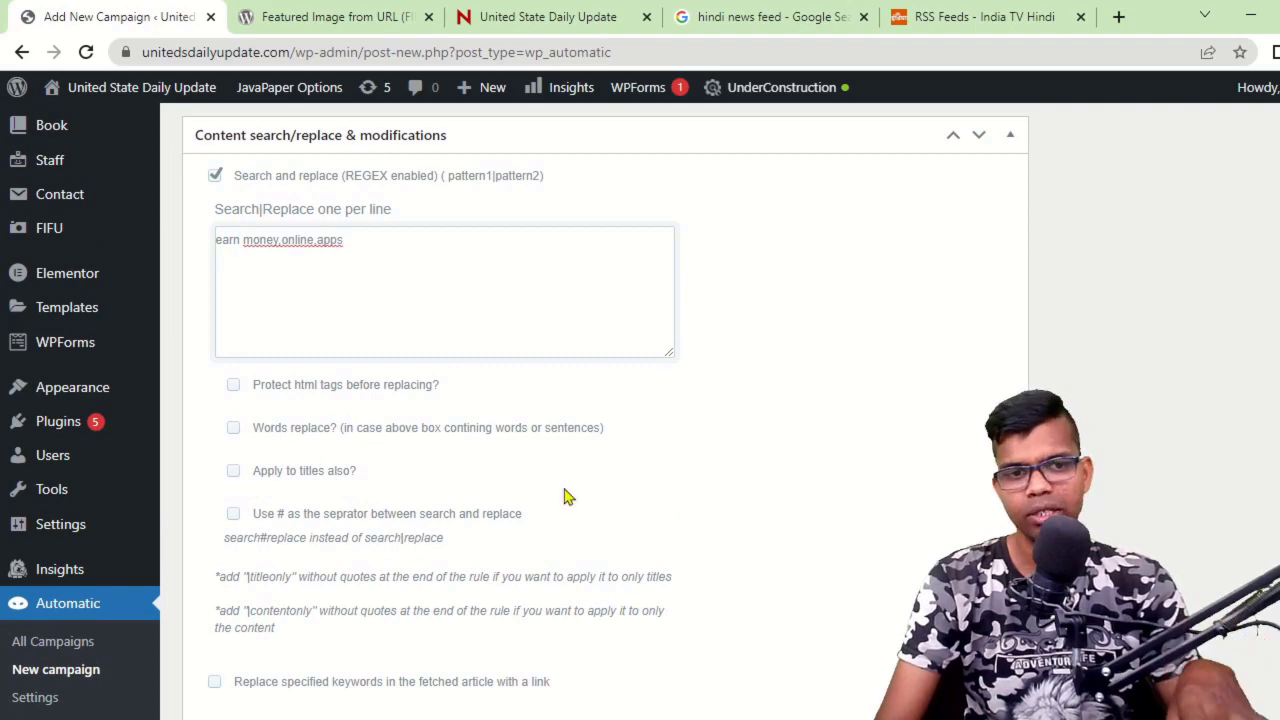
Enable stripping original links from the post, limited to internal links while leaving external links.
scroll(600, 530, "down", 2)
scroll(594, 517, "up", 3)
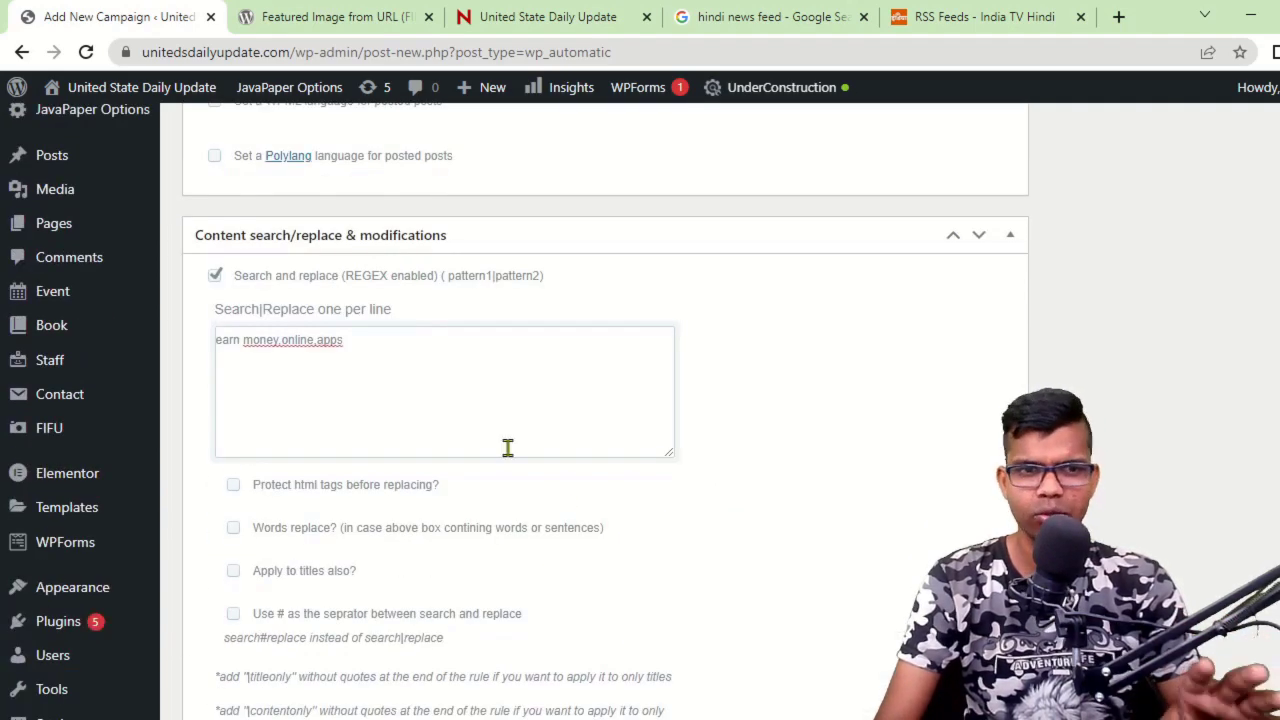
scroll(560, 510, "down", 3)
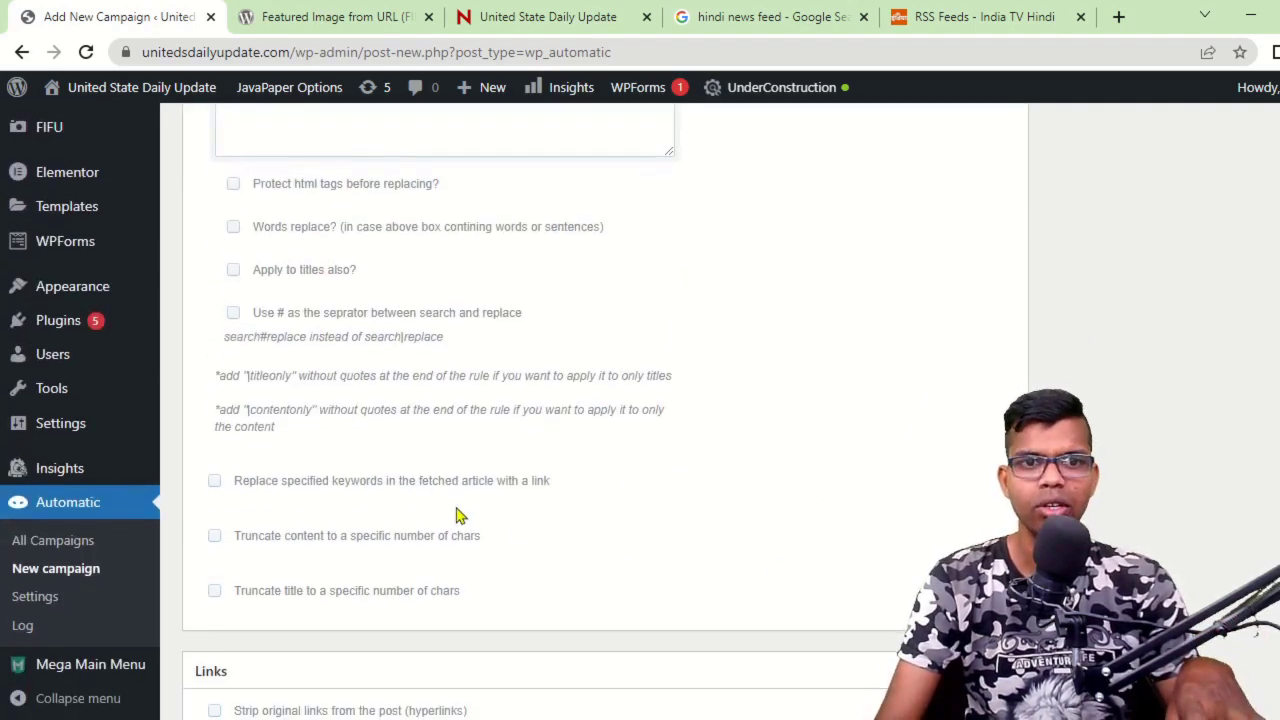
scroll(543, 517, "down", 1)
scroll(431, 423, "down", 2)
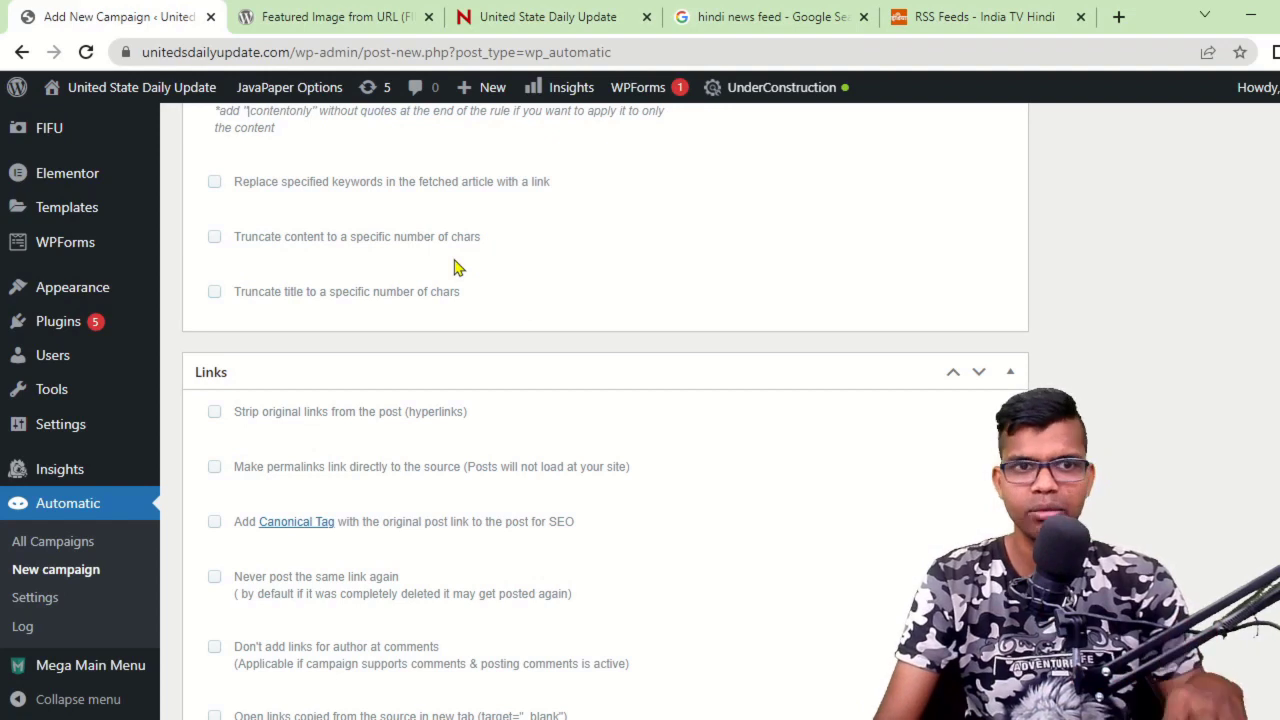
scroll(483, 366, "down", 2)
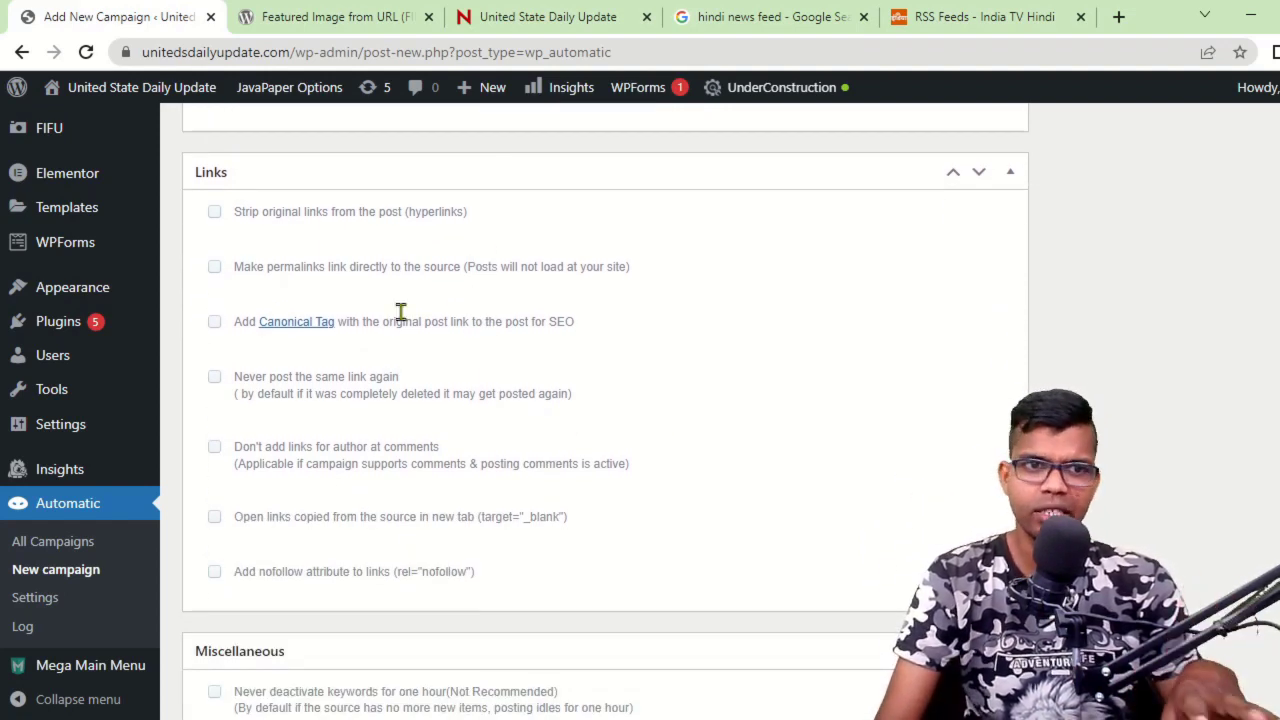
left_click(214, 214)
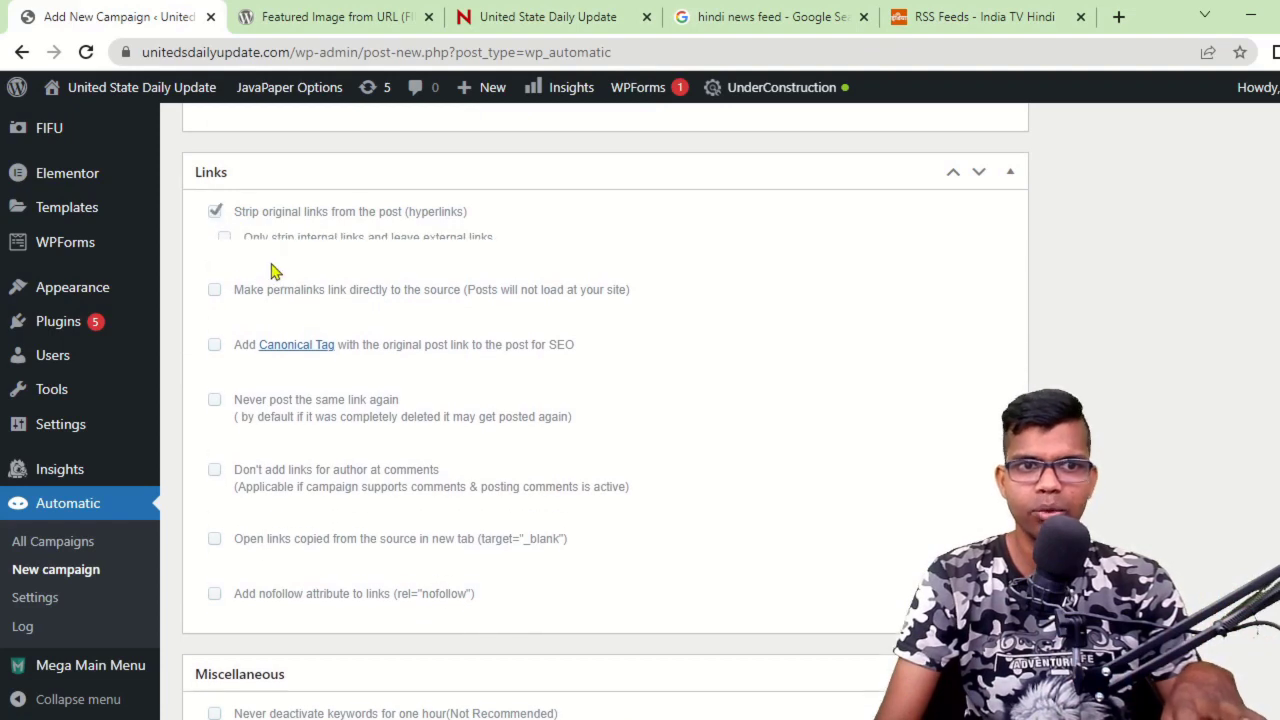
left_click(225, 242)
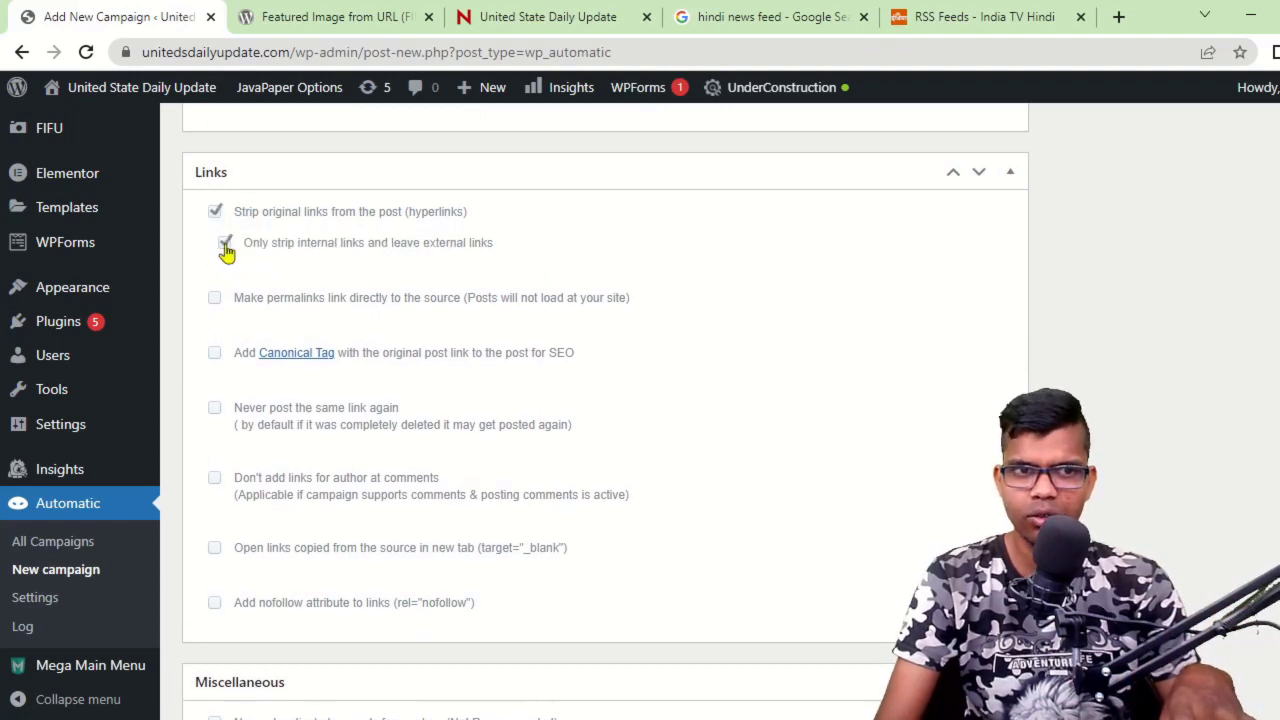
Enable never posting the same link again, no author links at comments, opening source links in a new tab, and the nofollow attribute.
left_click(214, 407)
scroll(358, 463, "down", 1)
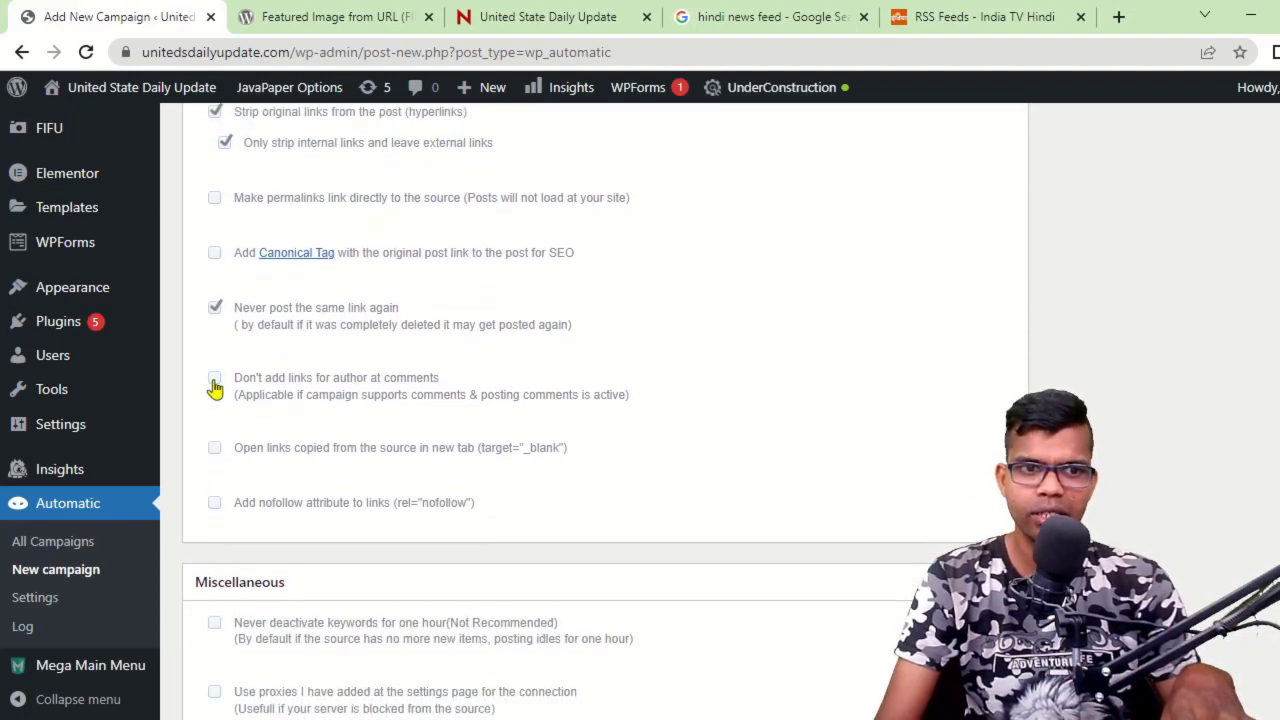
left_click(214, 378)
left_click(214, 448)
left_click(214, 503)
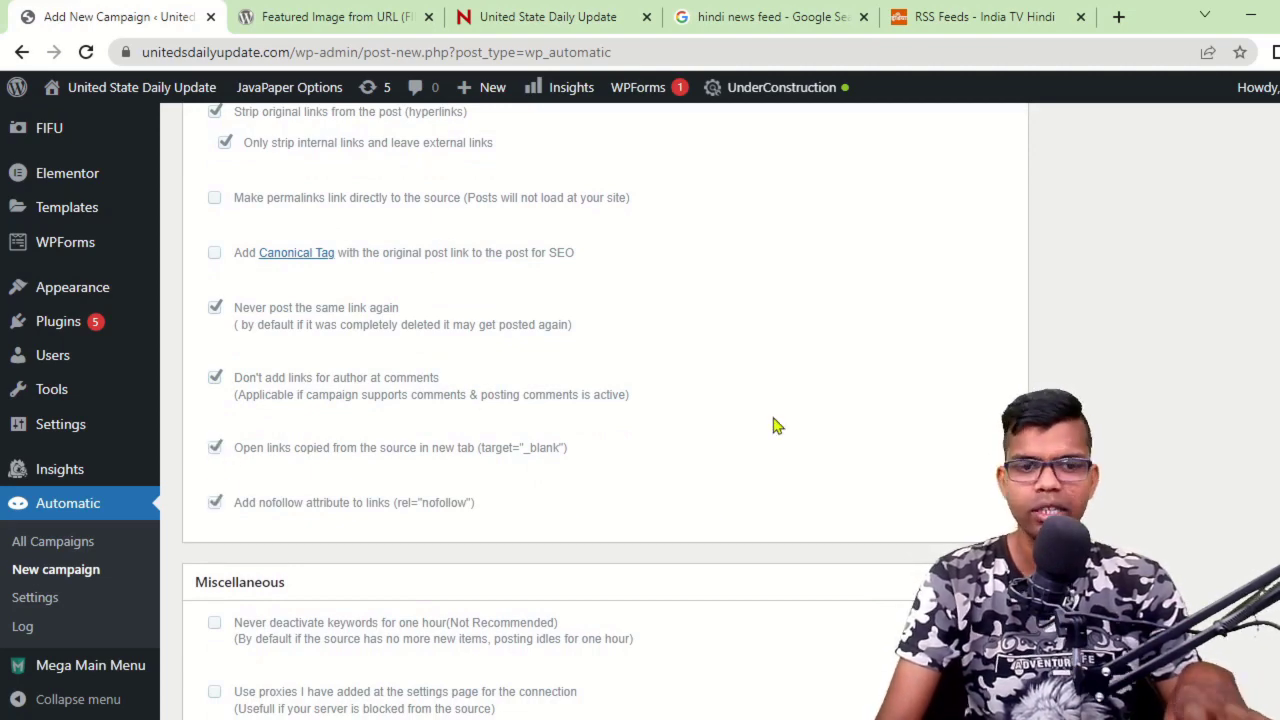
Publish the "earn money" campaign with its configured options.
scroll(776, 428, "down", 1)
scroll(1122, 532, "up", 20)
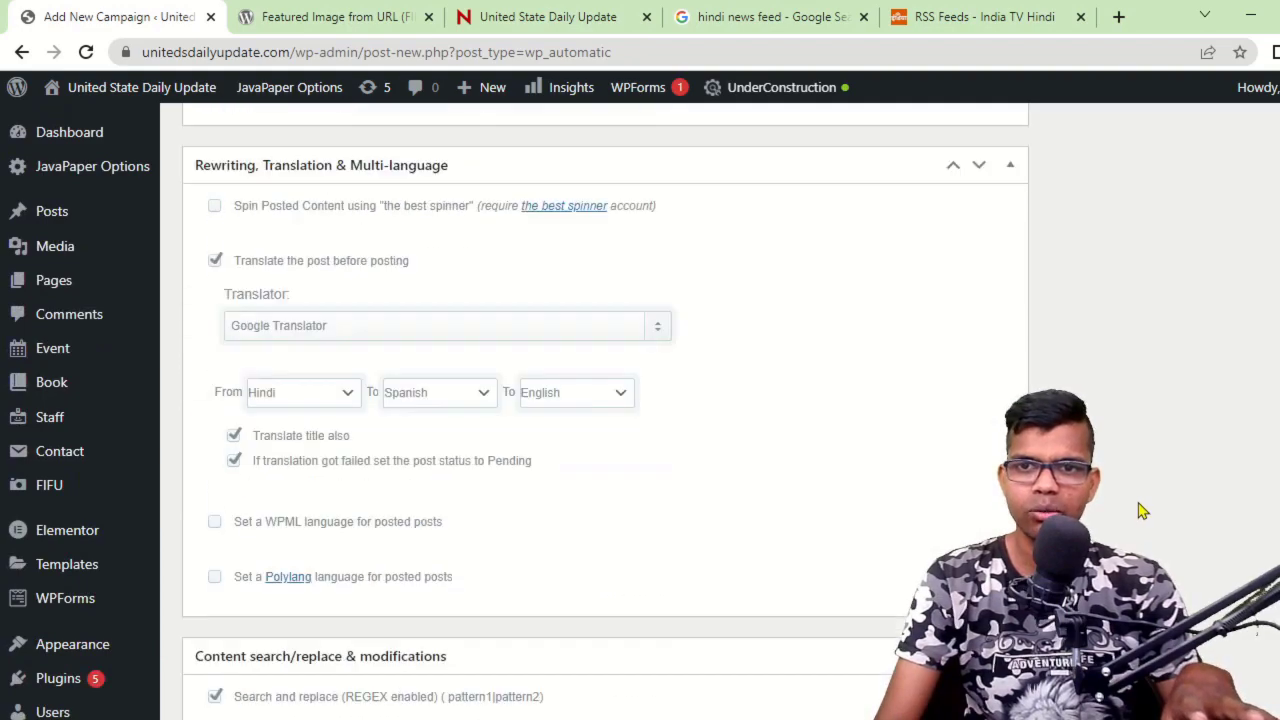
scroll(1143, 510, "up", 20)
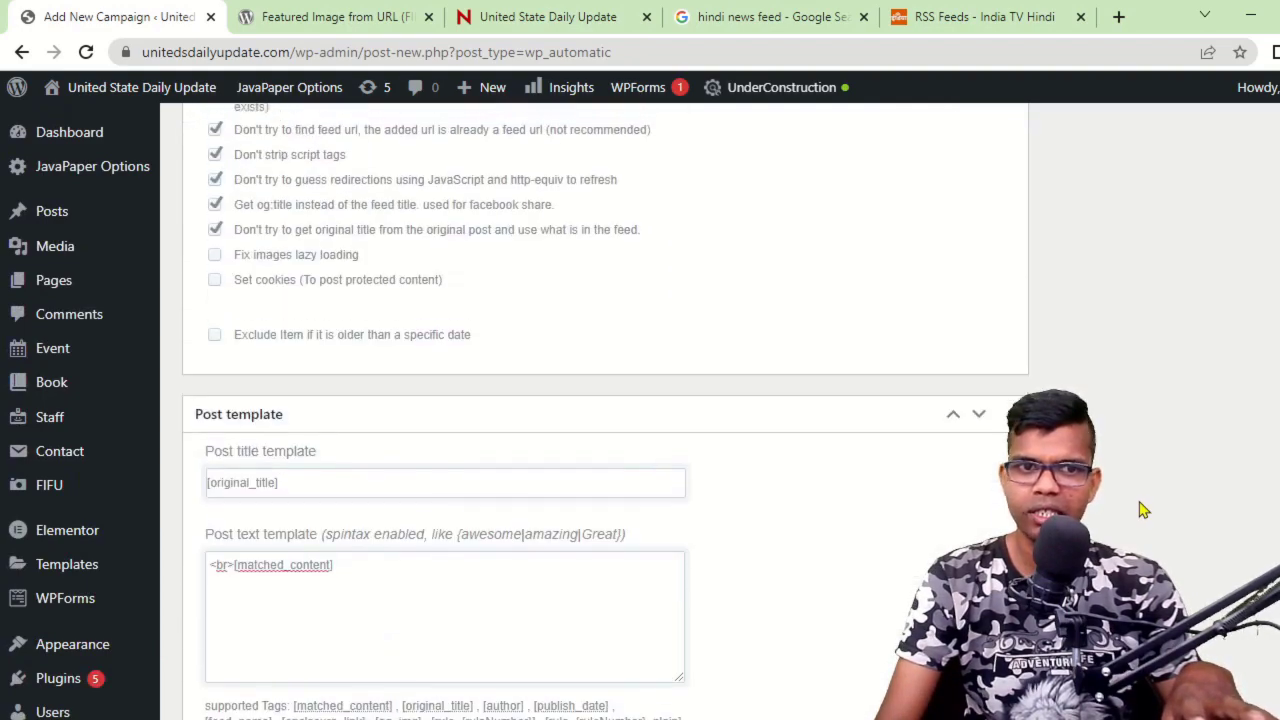
scroll(1143, 510, "up", 2)
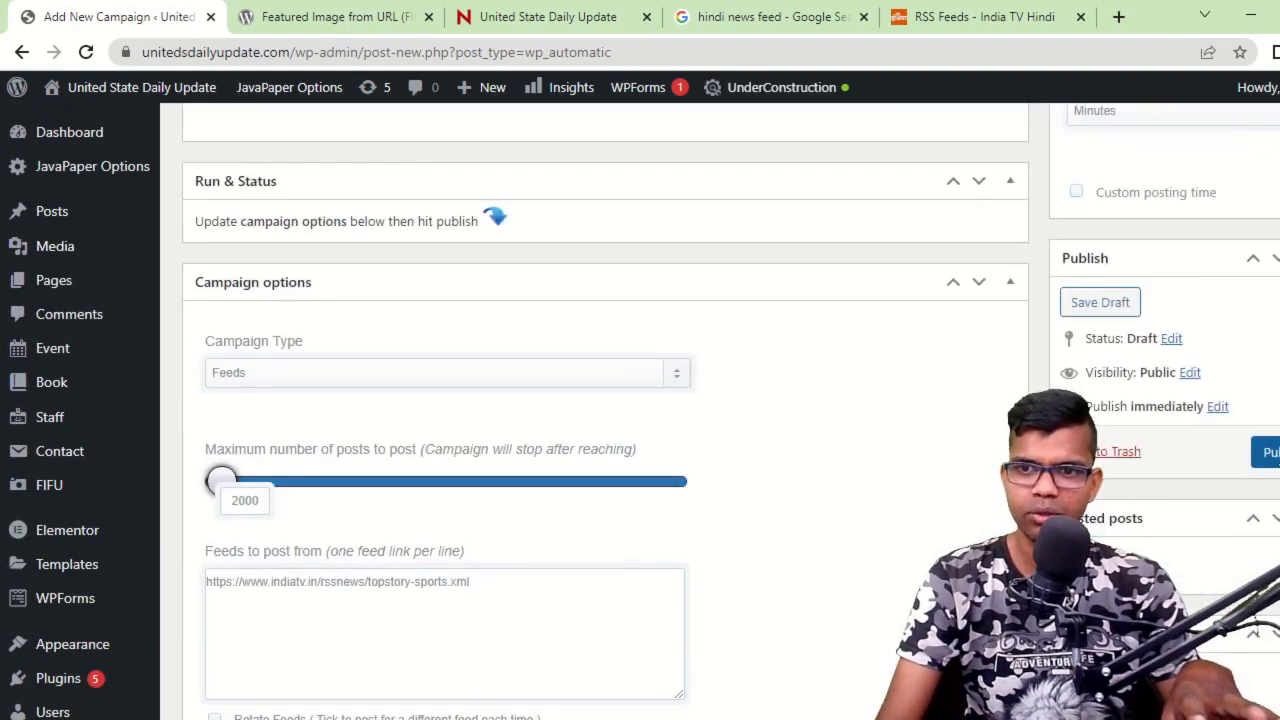
left_click(1265, 452)
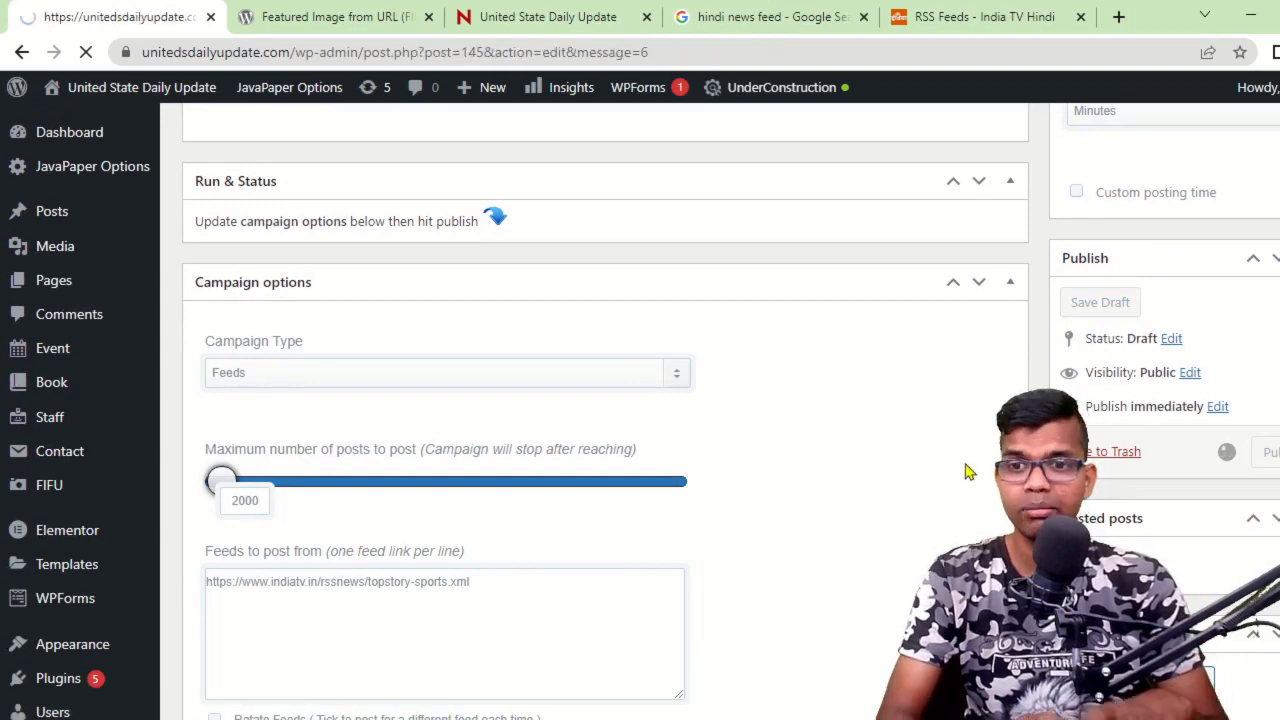
Copy India TV's Entertainment RSS feed address and add it on a new line below the sports feed in the campaign's feeds to post from.
scroll(612, 511, "down", 5)
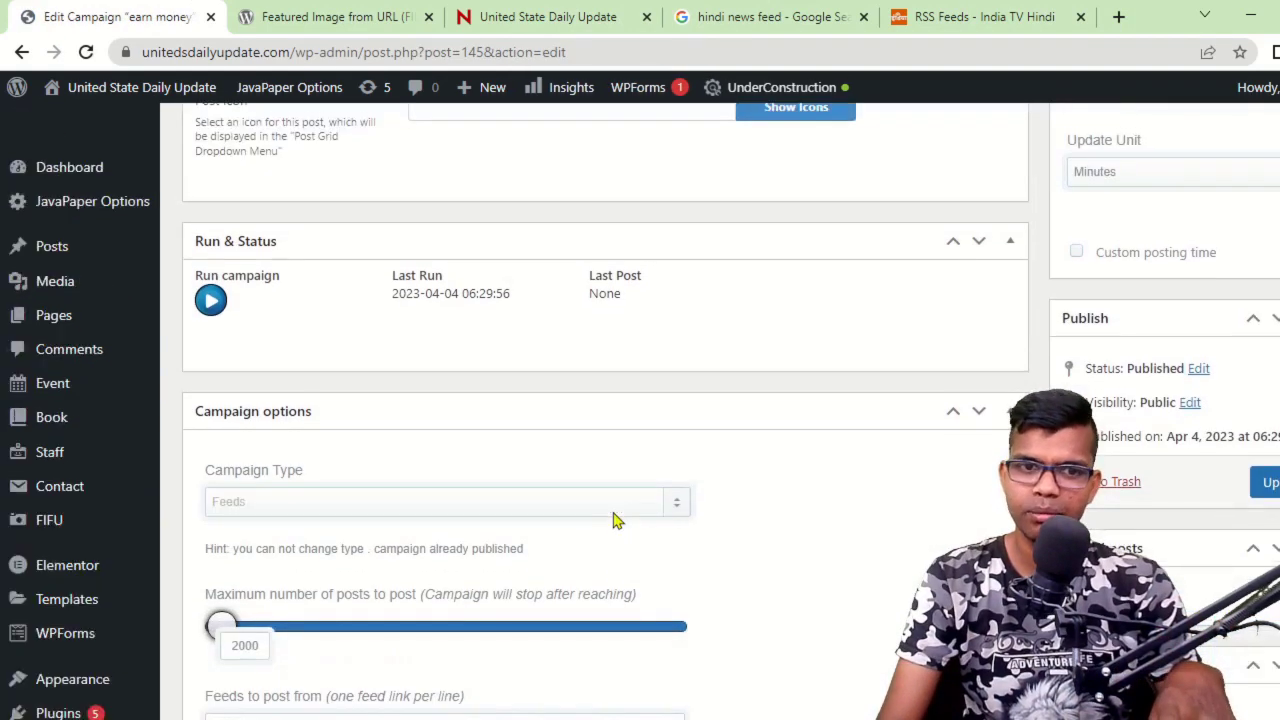
scroll(613, 512, "down", 4)
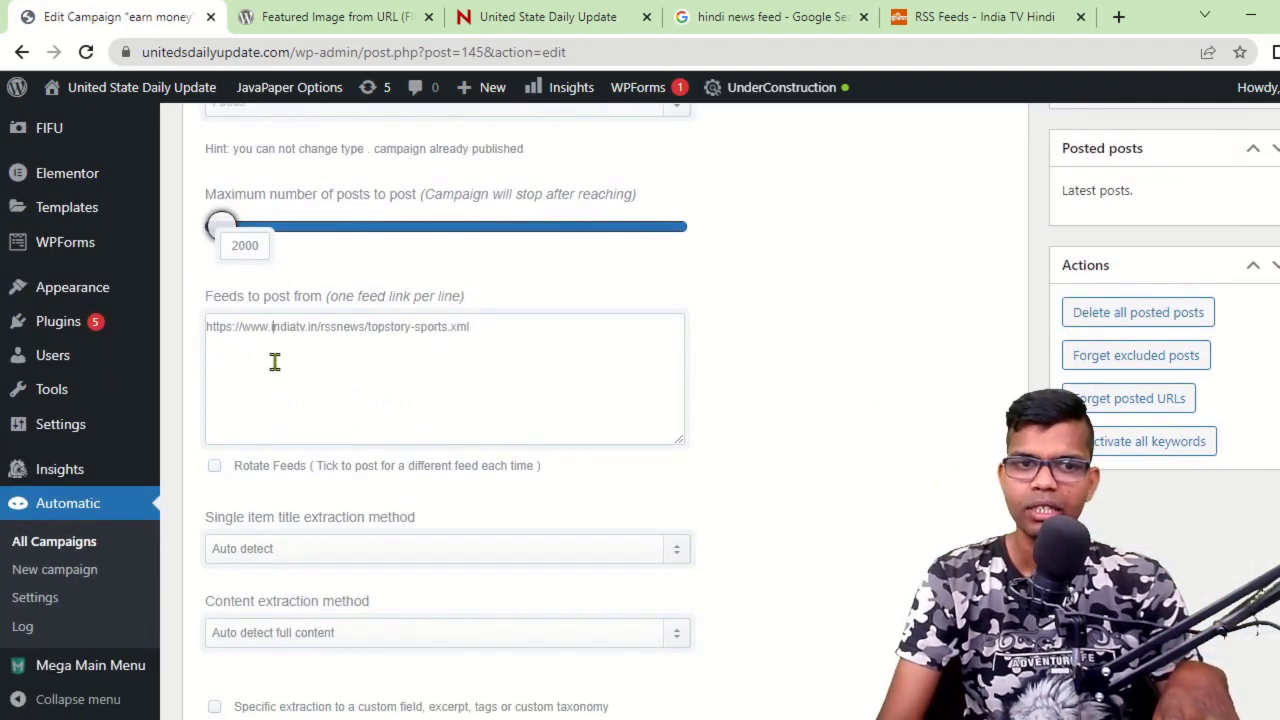
left_click(565, 334)
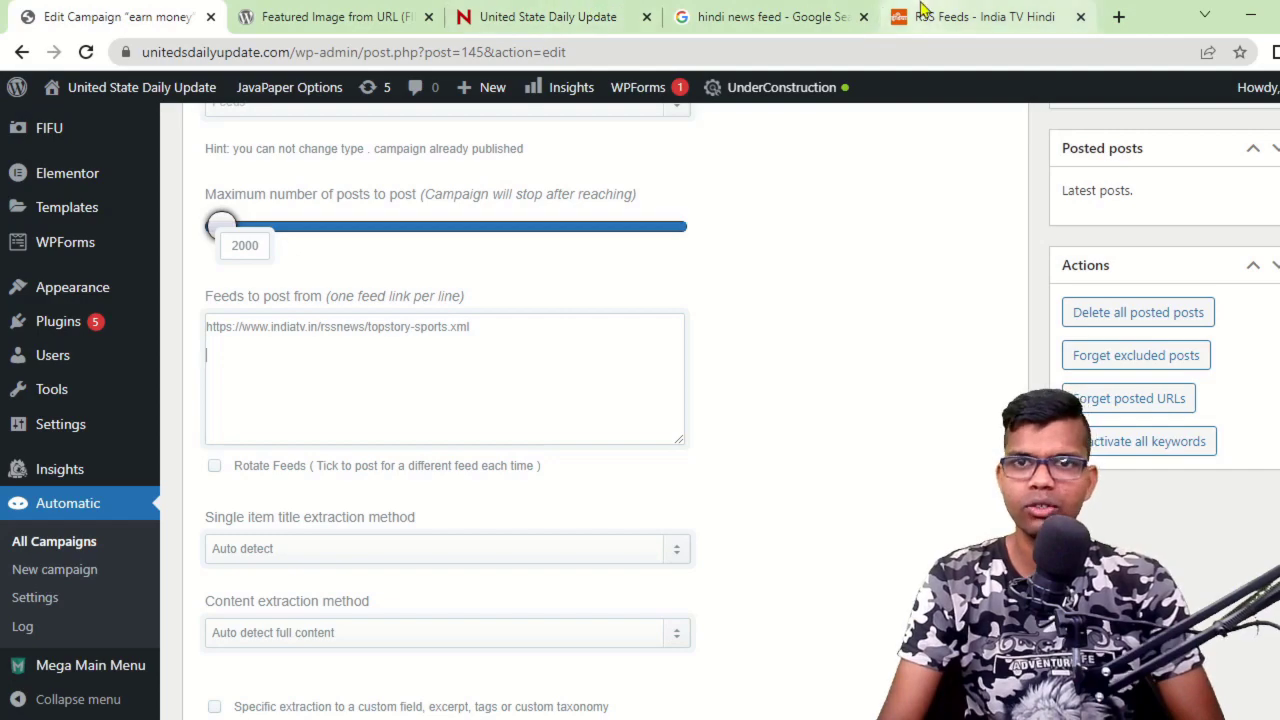
left_click(940, 16)
right_click(570, 343)
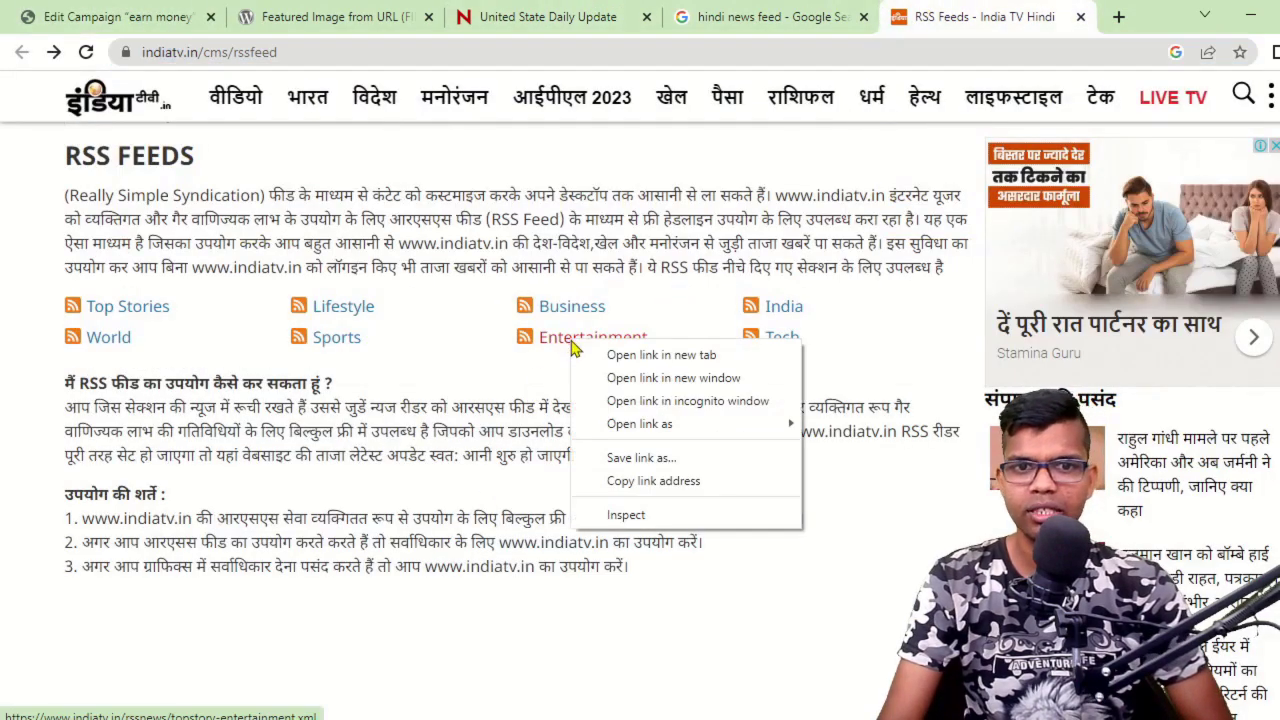
left_click(655, 481)
left_click(115, 16)
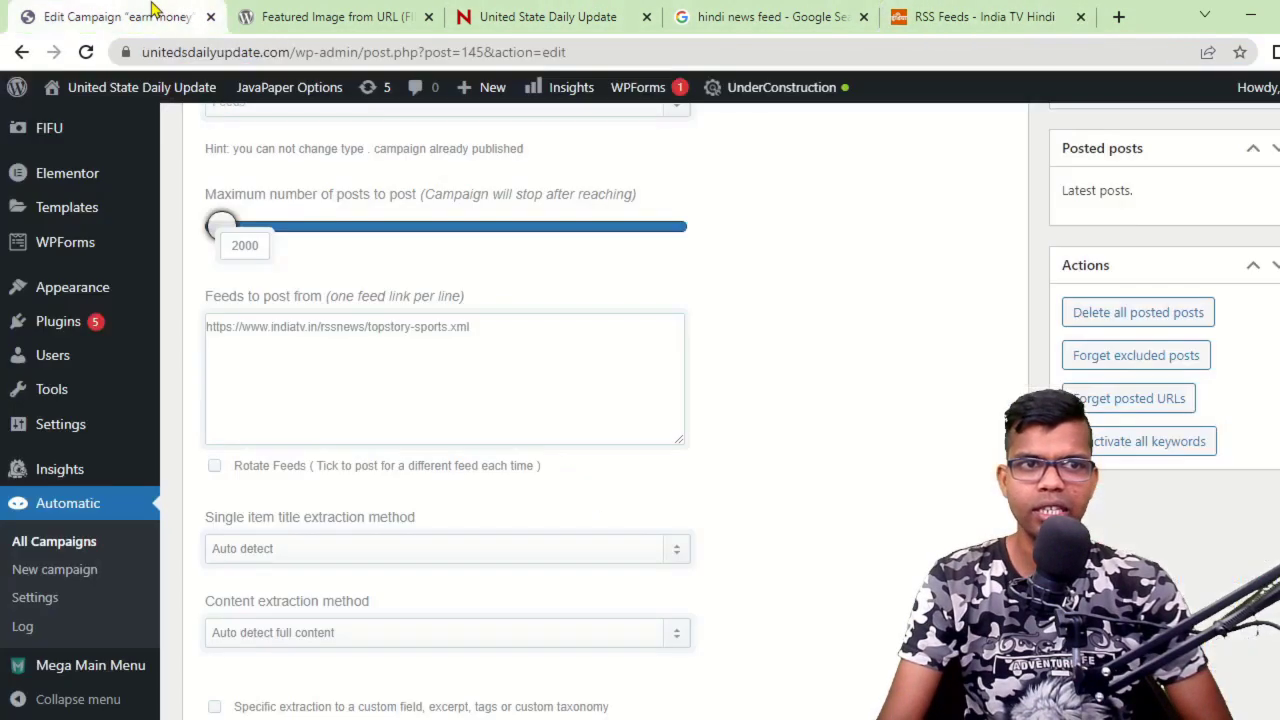
left_click(388, 356)
right_click(384, 350)
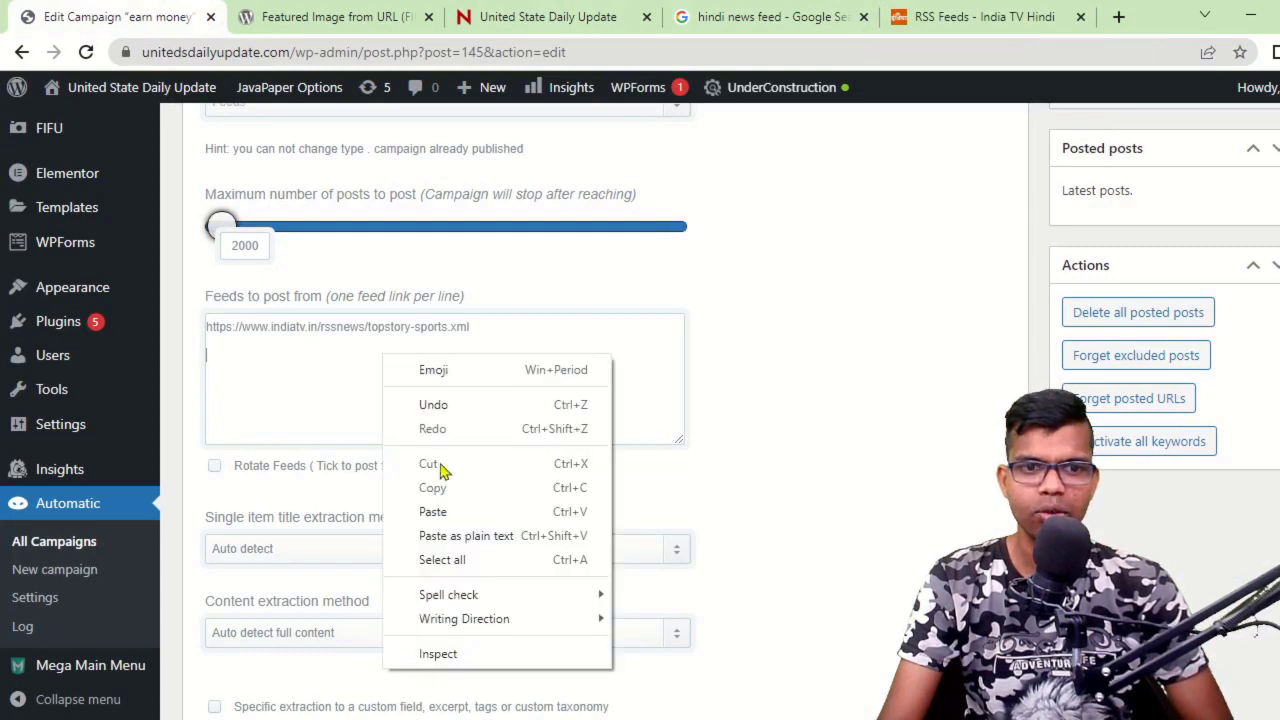
left_click(457, 512)
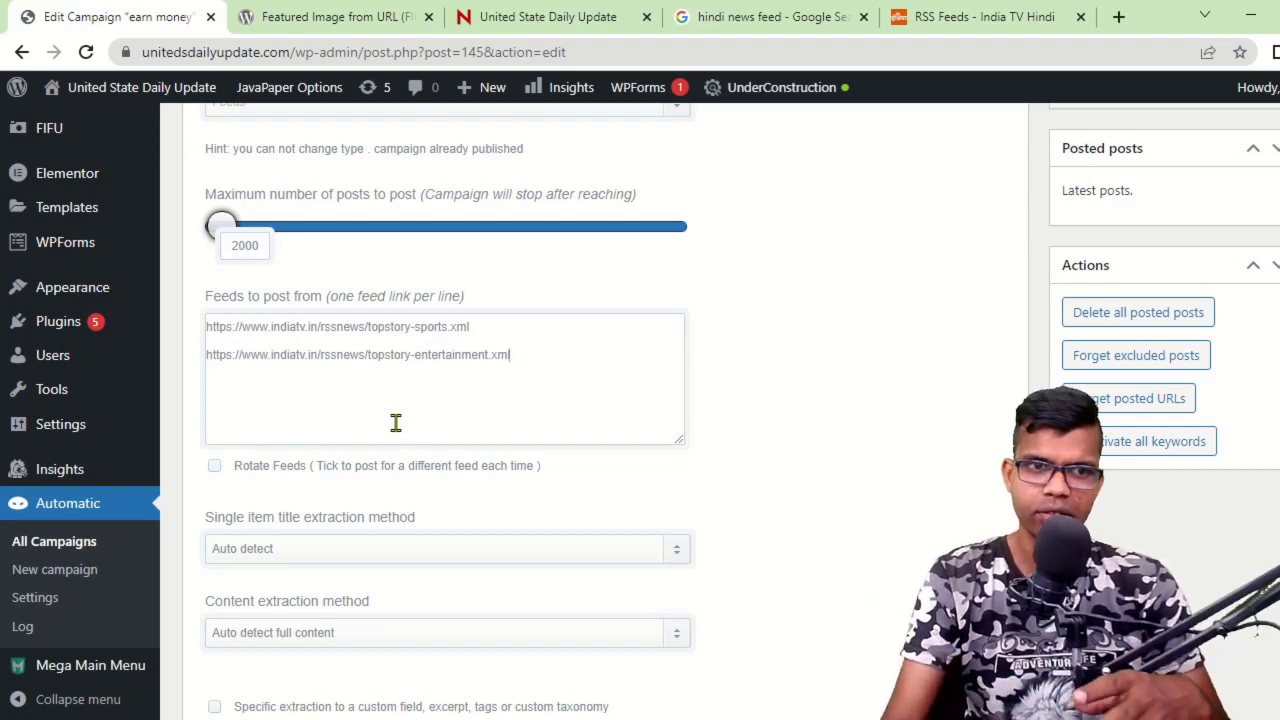
Try raising the maximum number of posts to 984271, and bring it back down to 0.
scroll(587, 409, "up", 1)
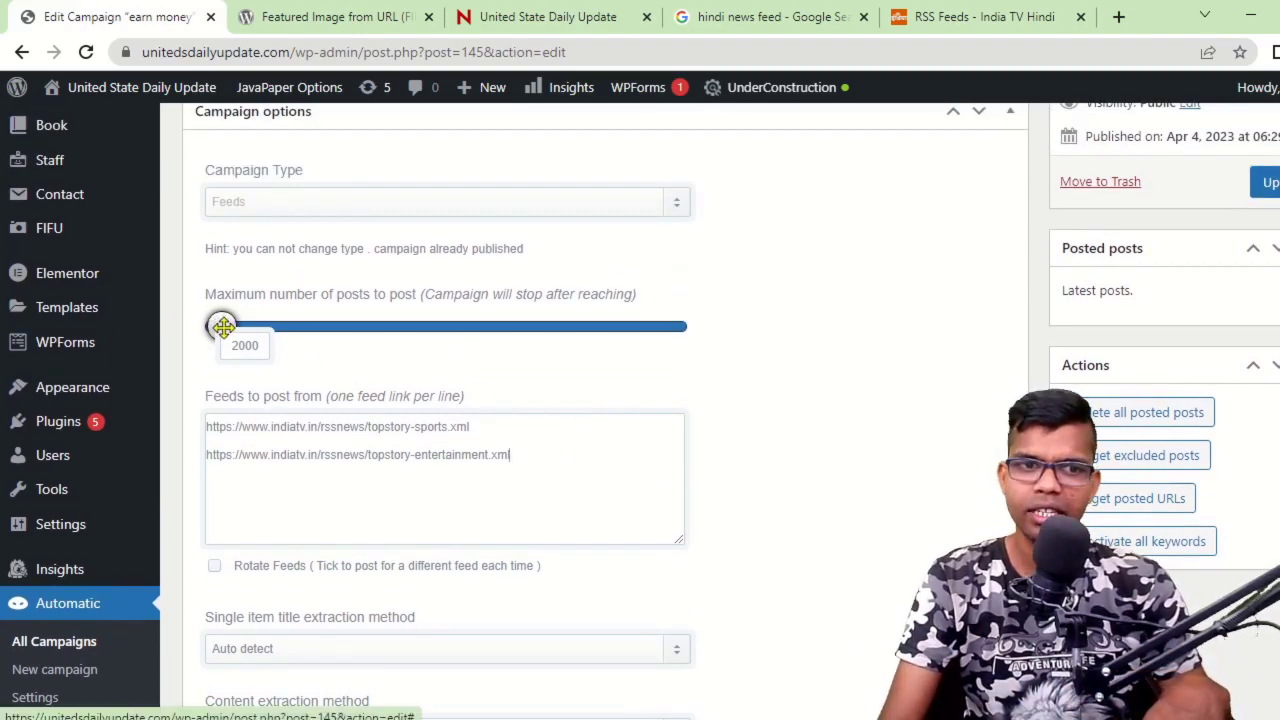
left_click_drag(222, 326, 672, 355)
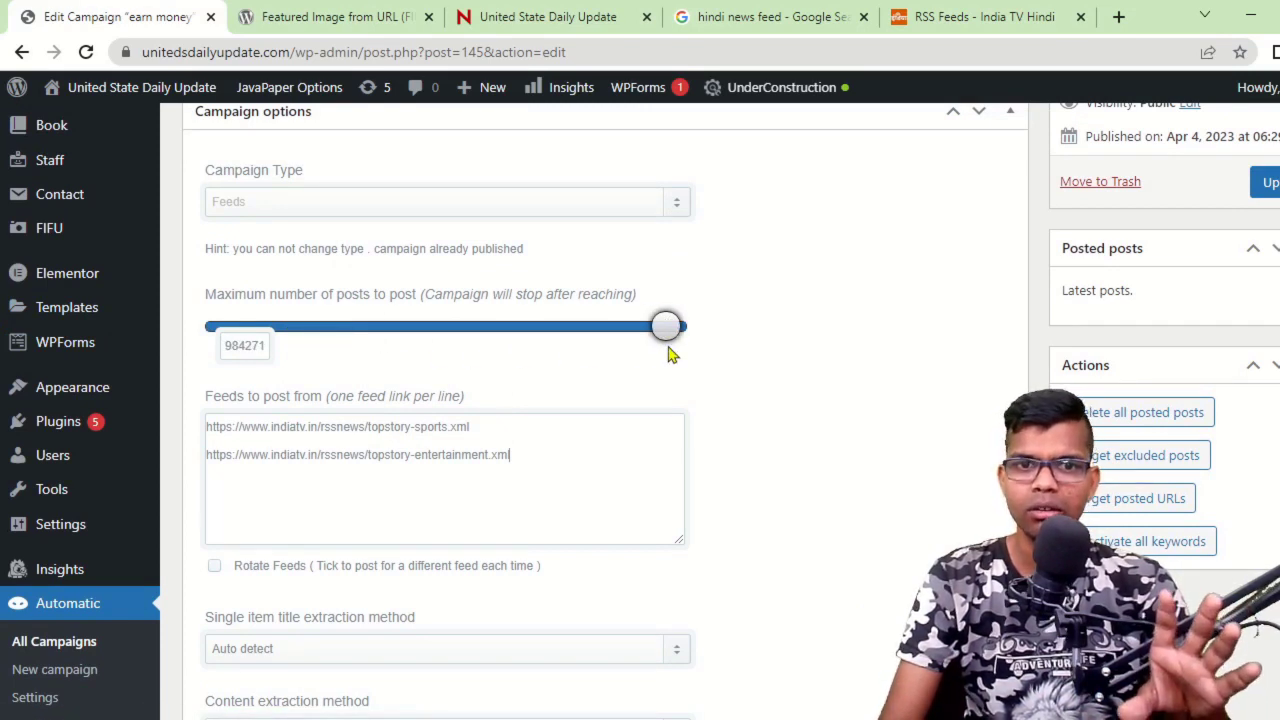
left_click_drag(669, 348, 177, 357)
mouse_move(228, 318)
left_mouse_down()
mouse_move(248, 329)
mouse_move(223, 336)
left_mouse_up()
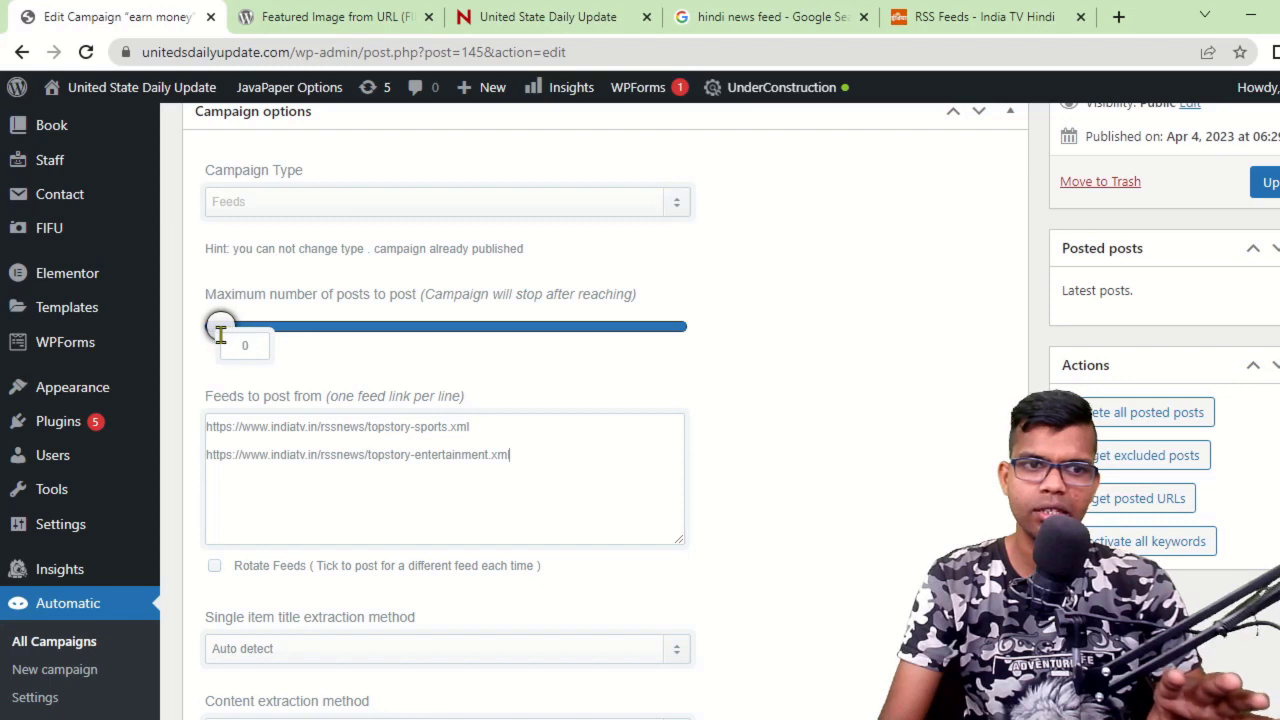
Set the campaign's maximum number of posts to post to 1000.
double_click(235, 346)
type("2000")
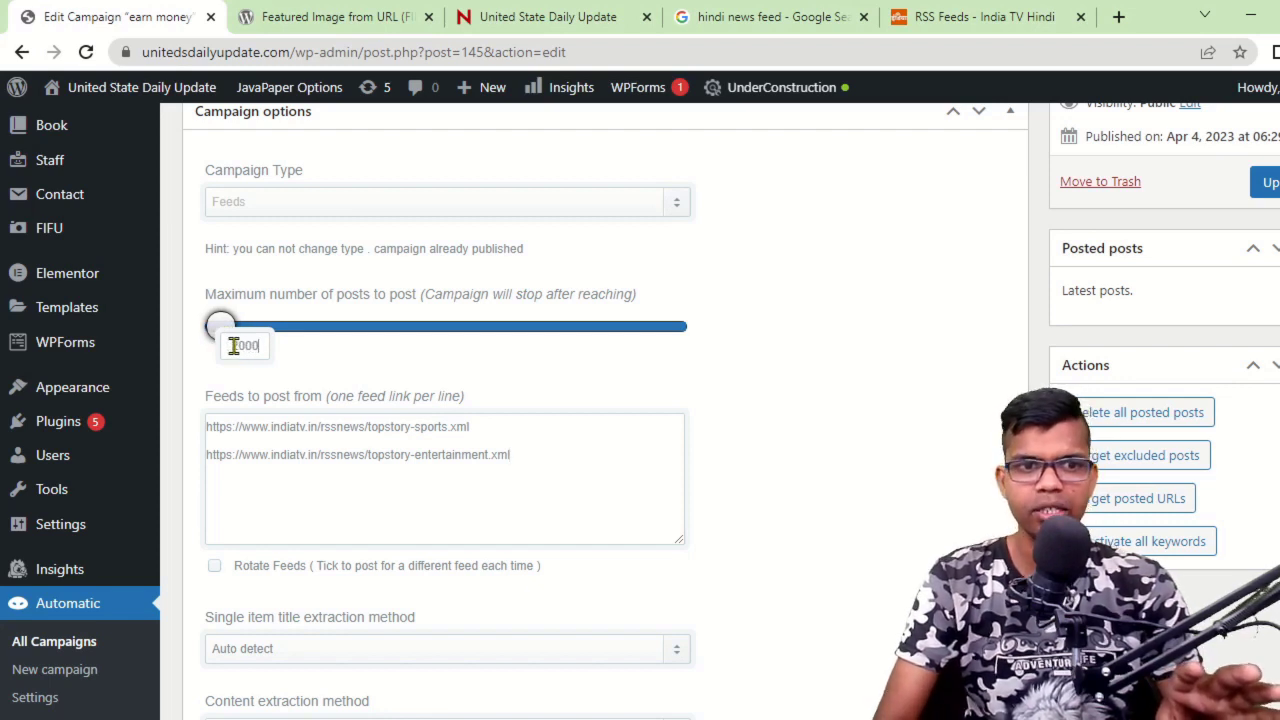
key("BackSpace")
key("BackSpace")
key("BackSpace")
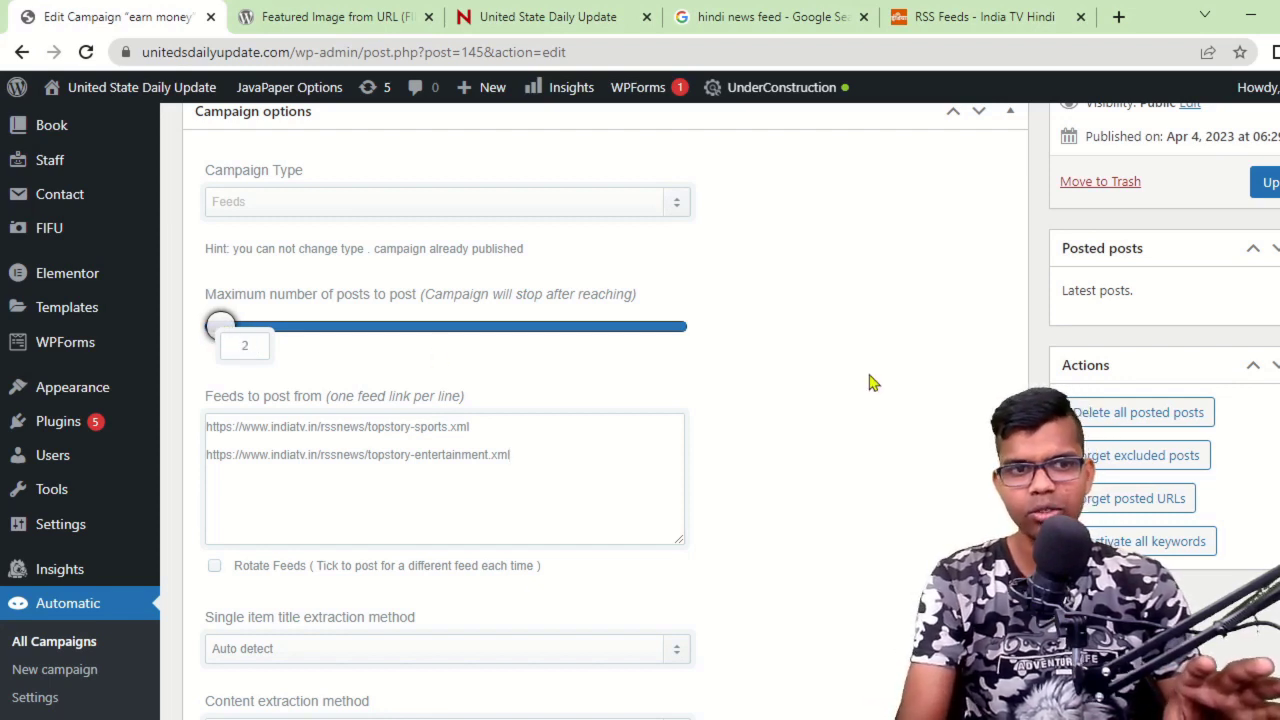
type("000")
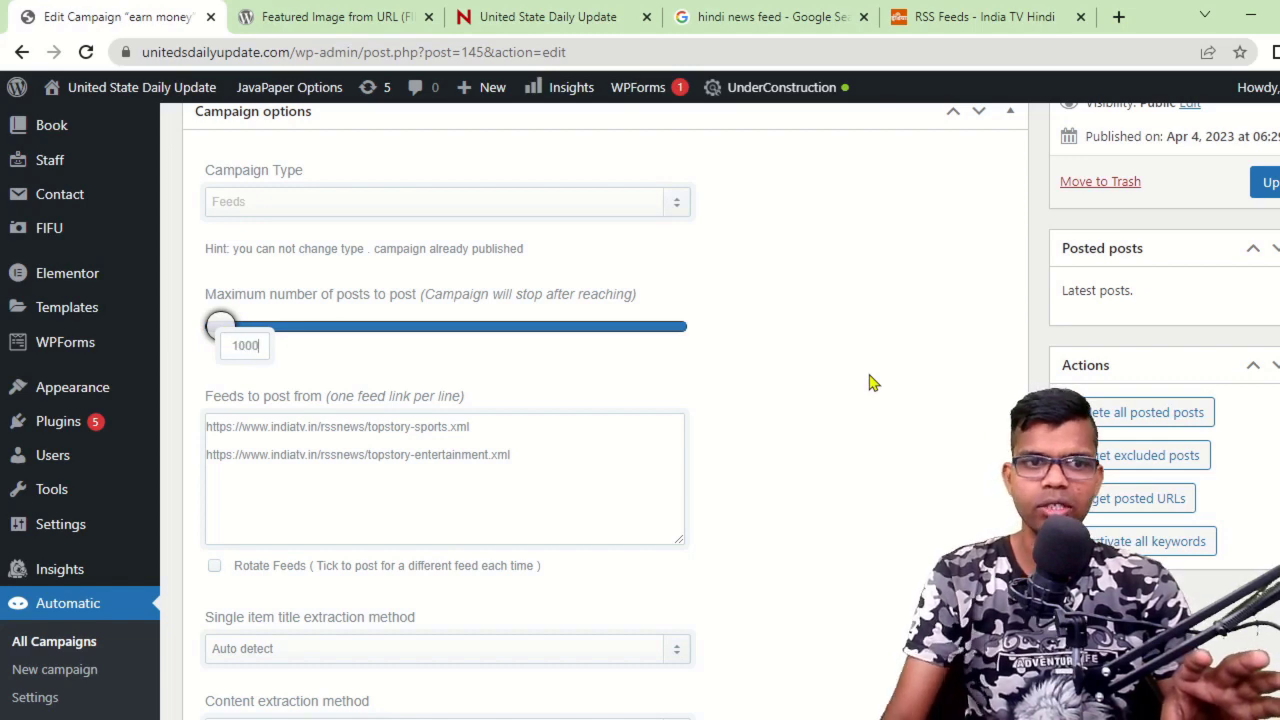
Set the campaign's update frequency to try adding a new post every 21 minutes.
scroll(834, 498, "up", 3)
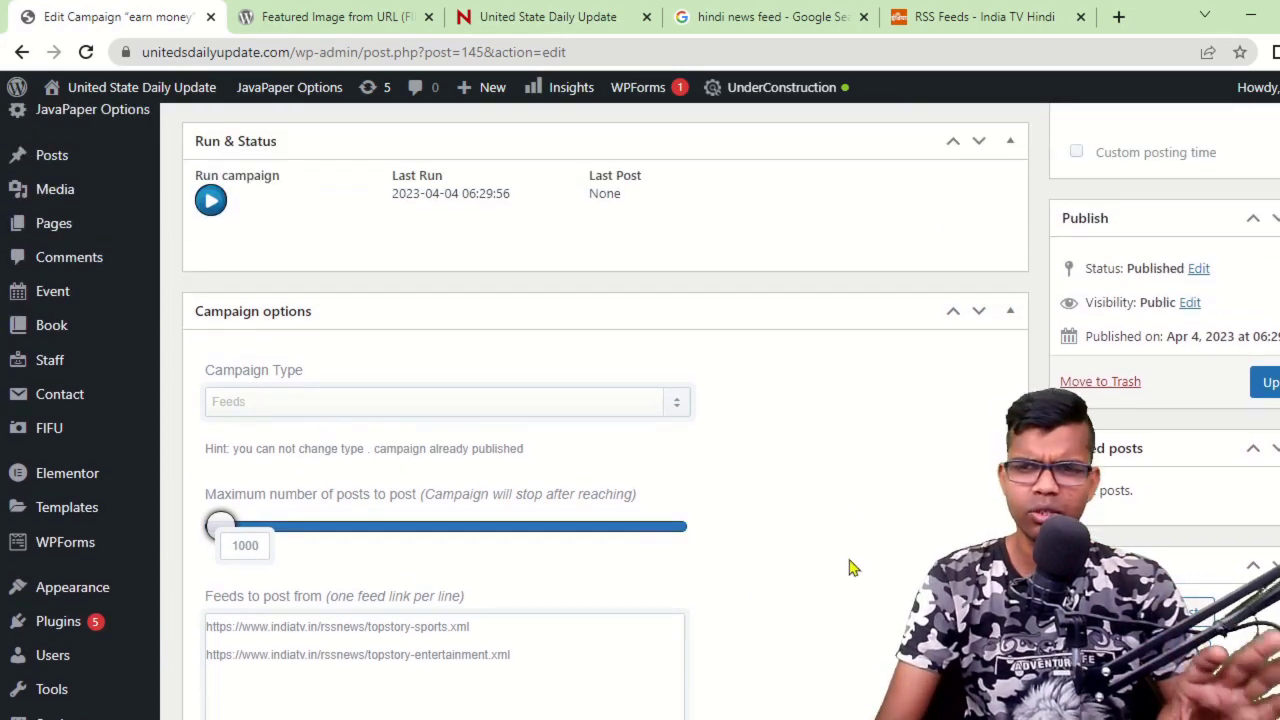
scroll(897, 518, "up", 3)
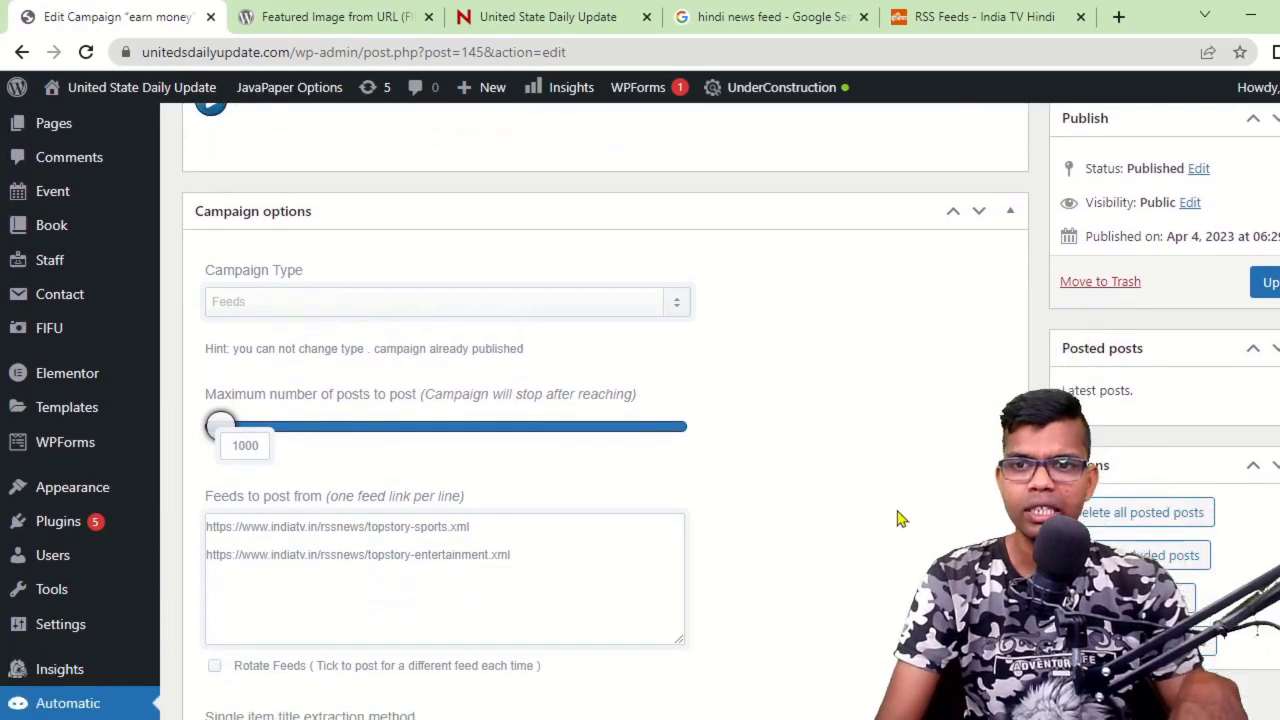
double_click(1104, 277)
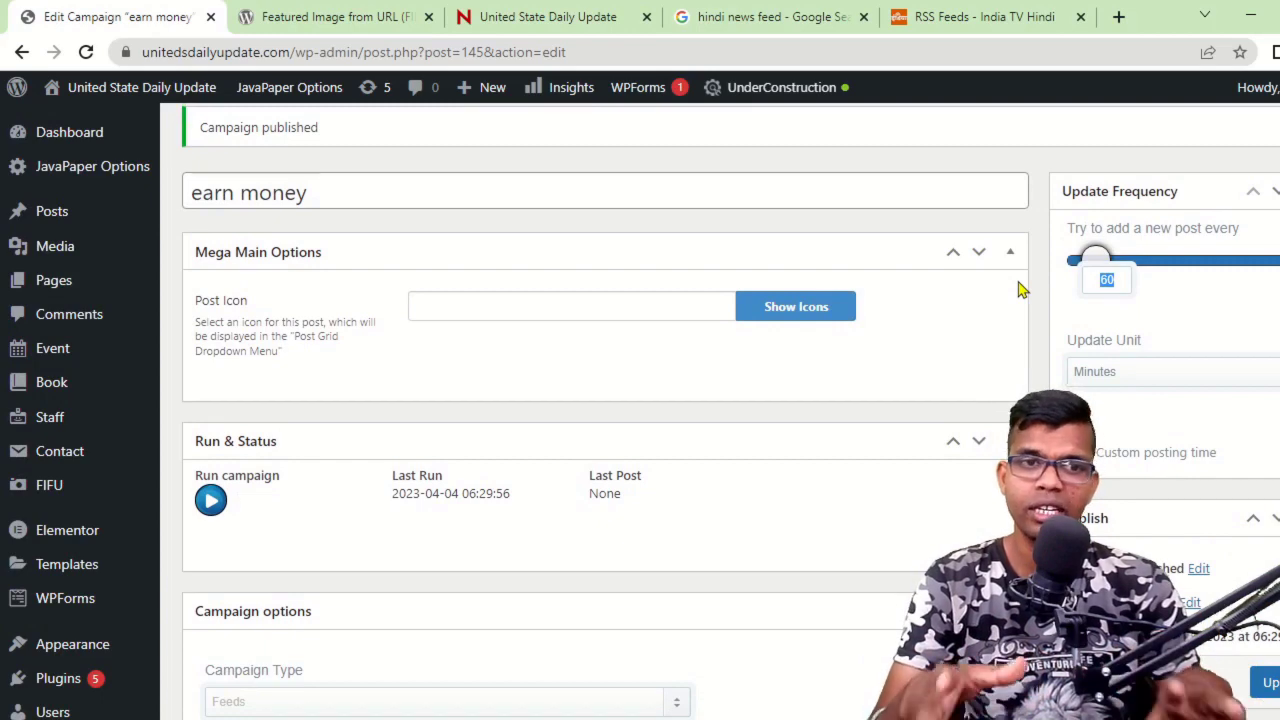
scroll(603, 697, "down", 4)
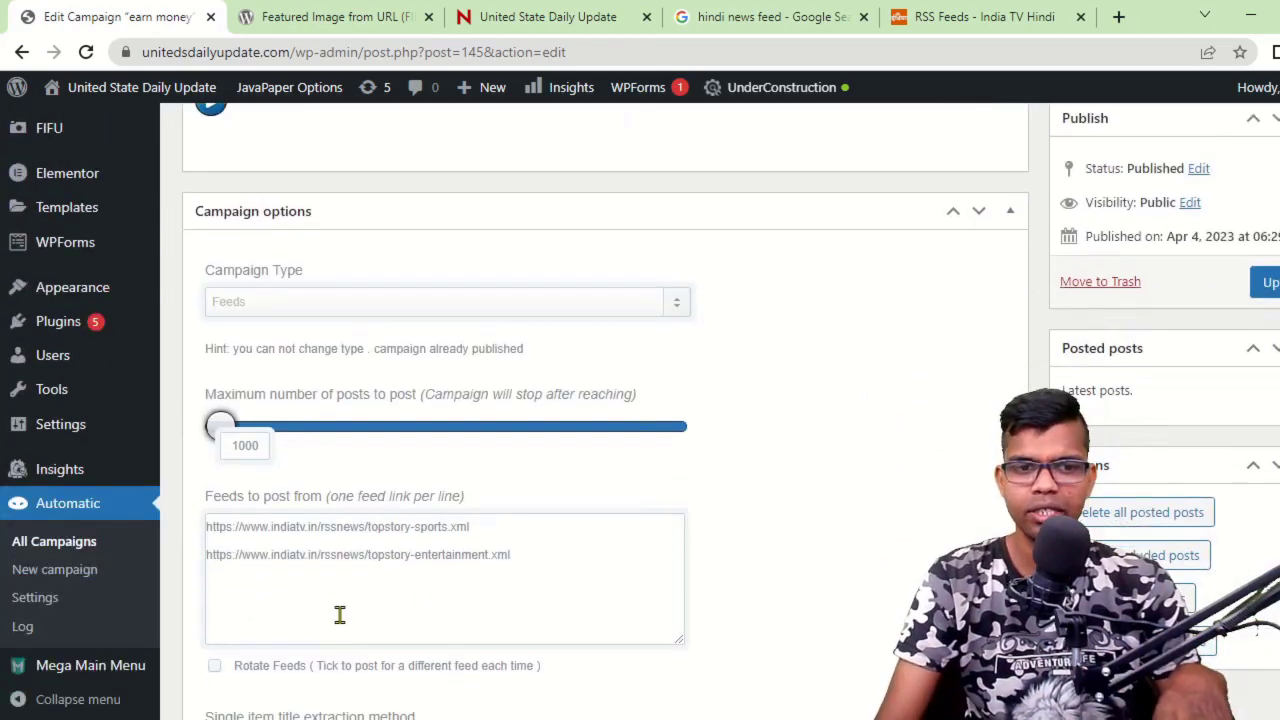
scroll(337, 614, "up", 4)
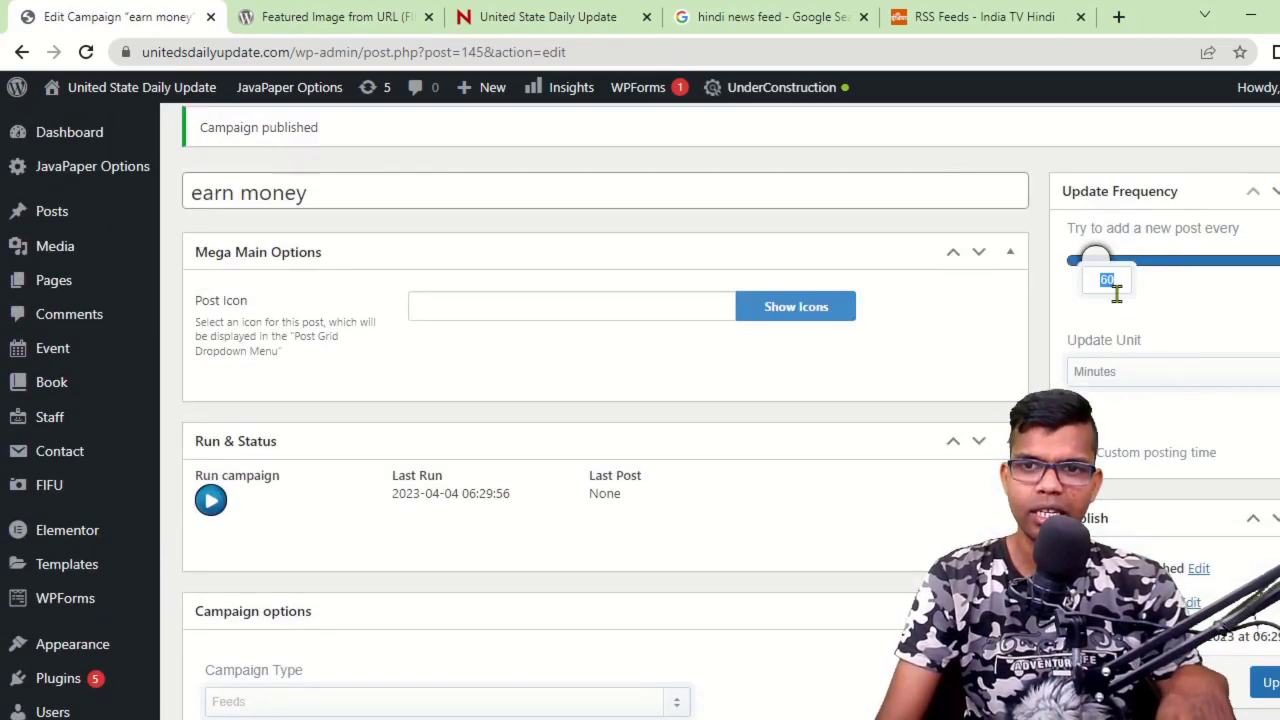
type("21")
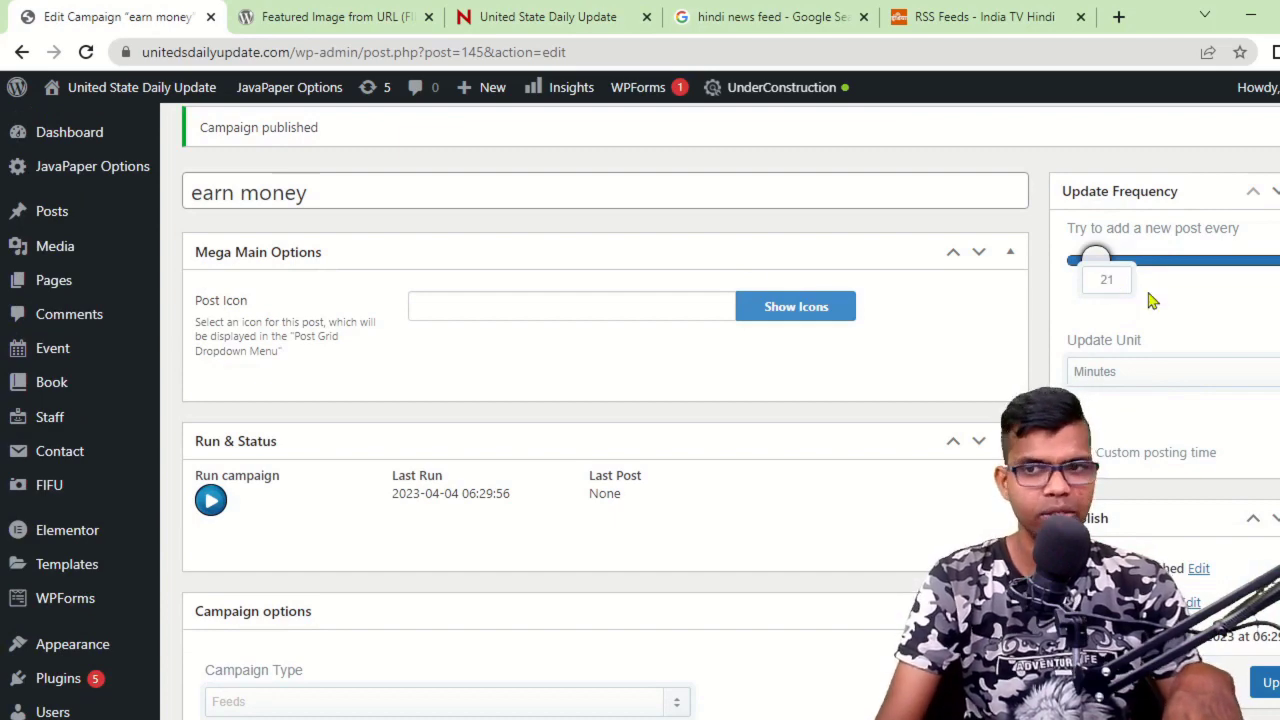
Enable Rotate Feeds so the campaign posts from a different feed each time, and update the campaign.
scroll(578, 482, "down", 1)
scroll(582, 482, "down", 5)
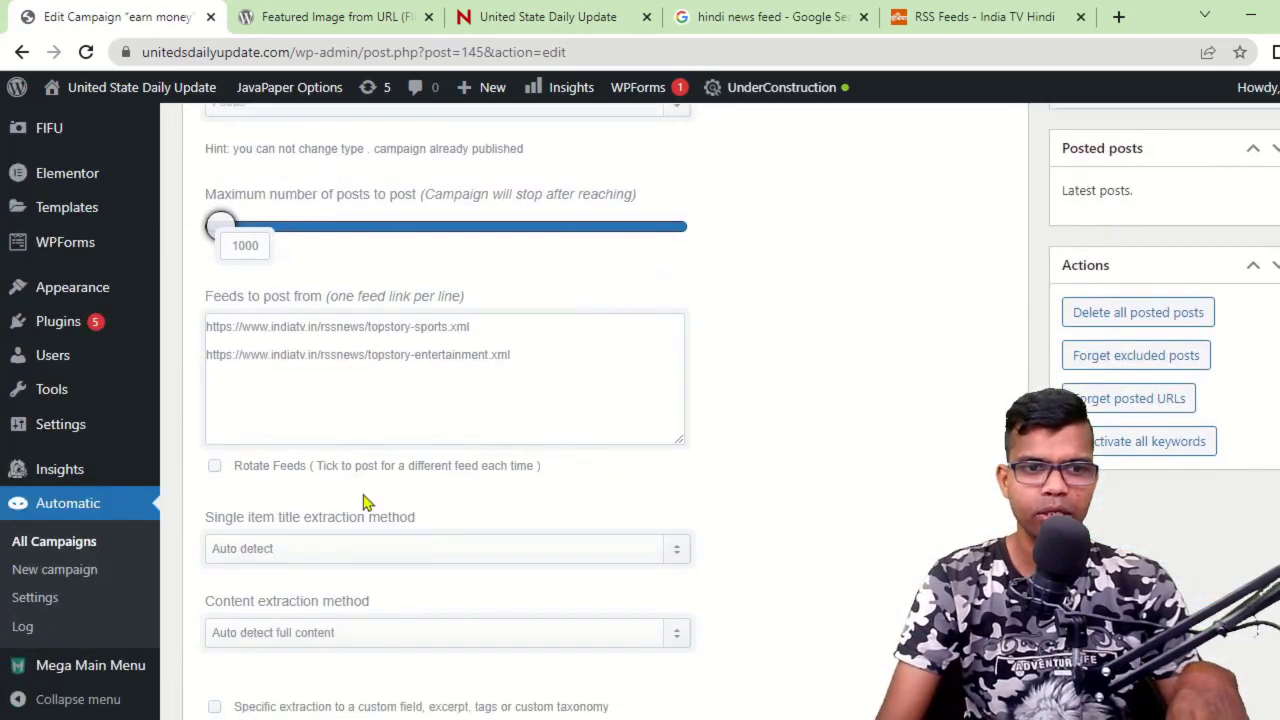
left_click(214, 468)
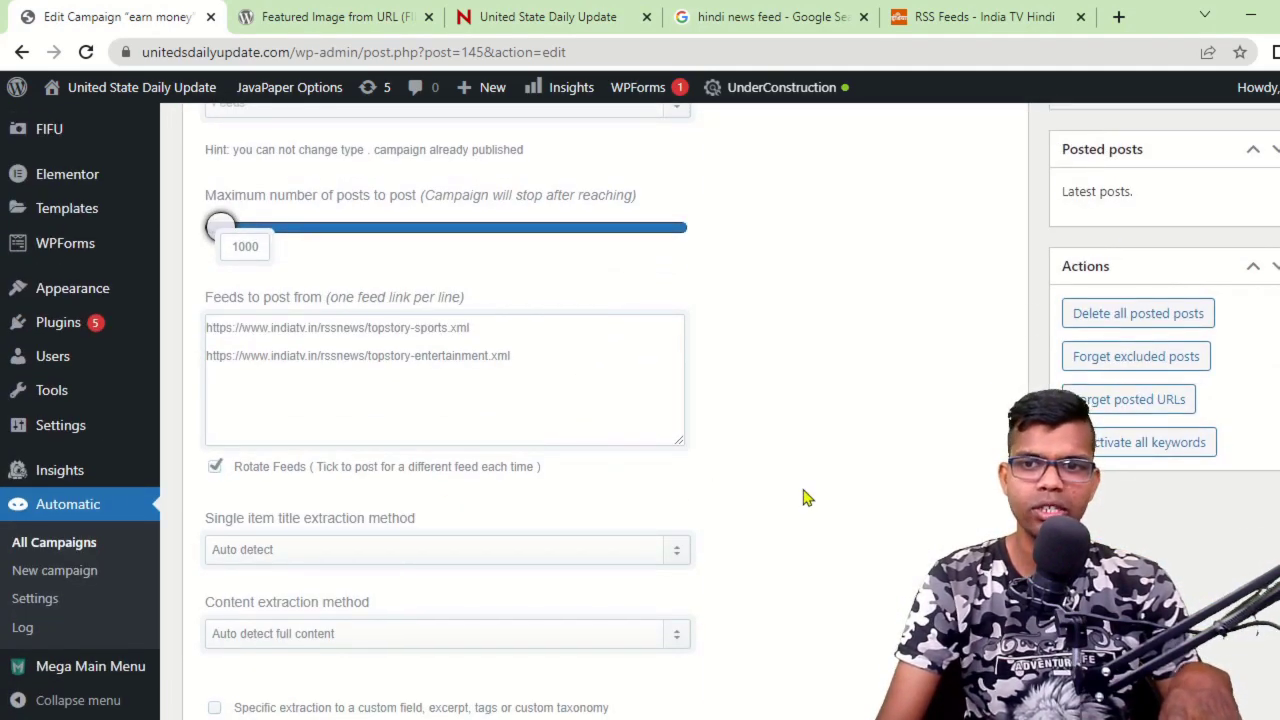
scroll(803, 497, "up", 2)
left_click(1270, 284)
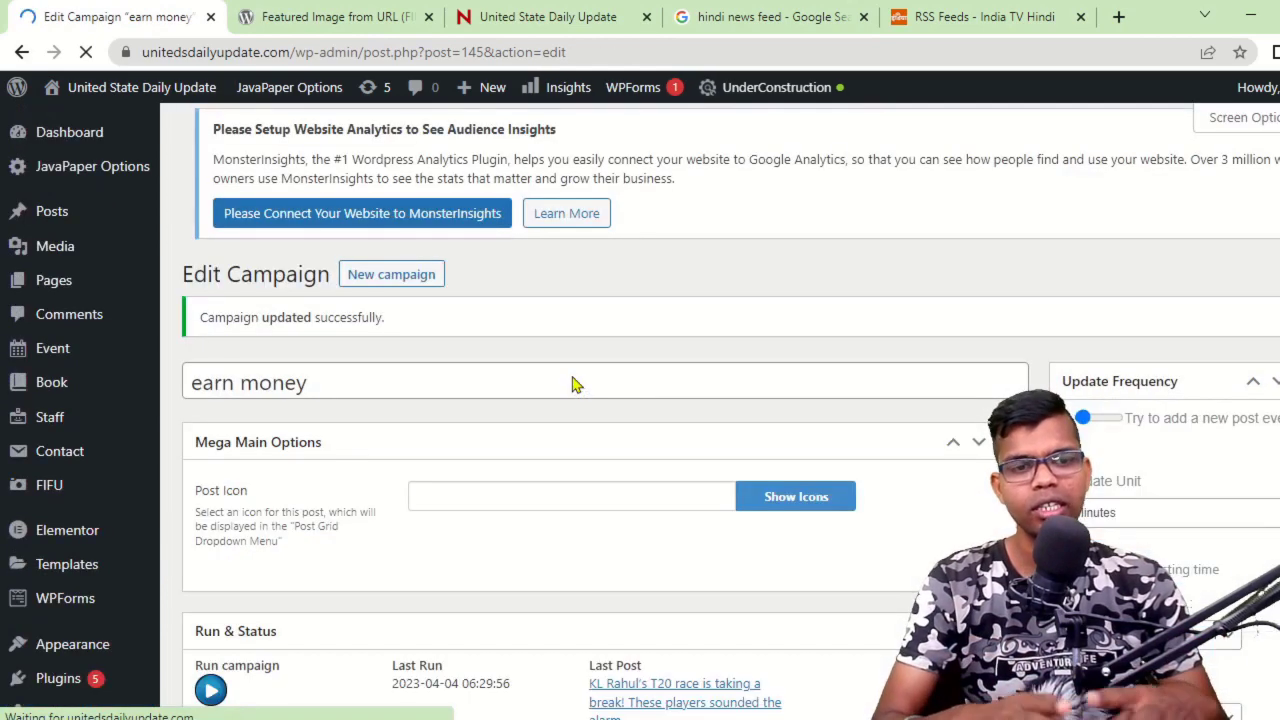
Review the updated campaign's feed and featured image options, and check the Featured Image from URL (FIFU) plugin page.
scroll(573, 395, "down", 7)
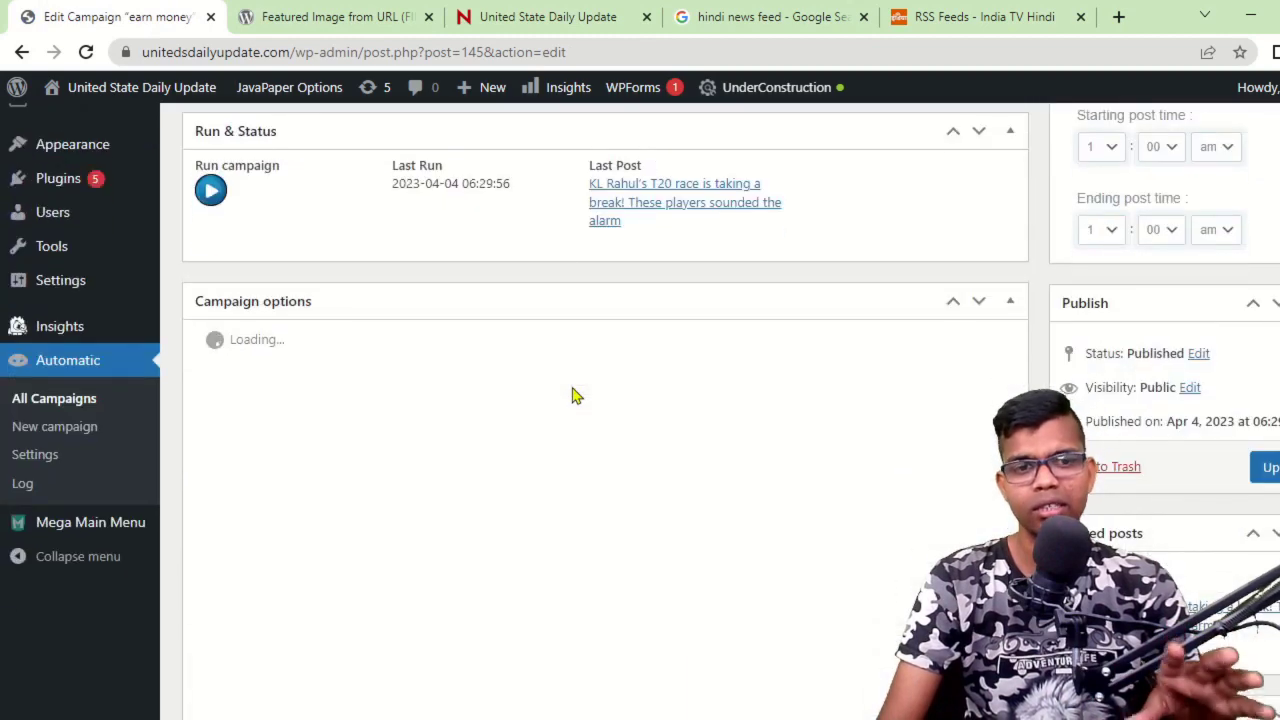
scroll(573, 395, "down", 6)
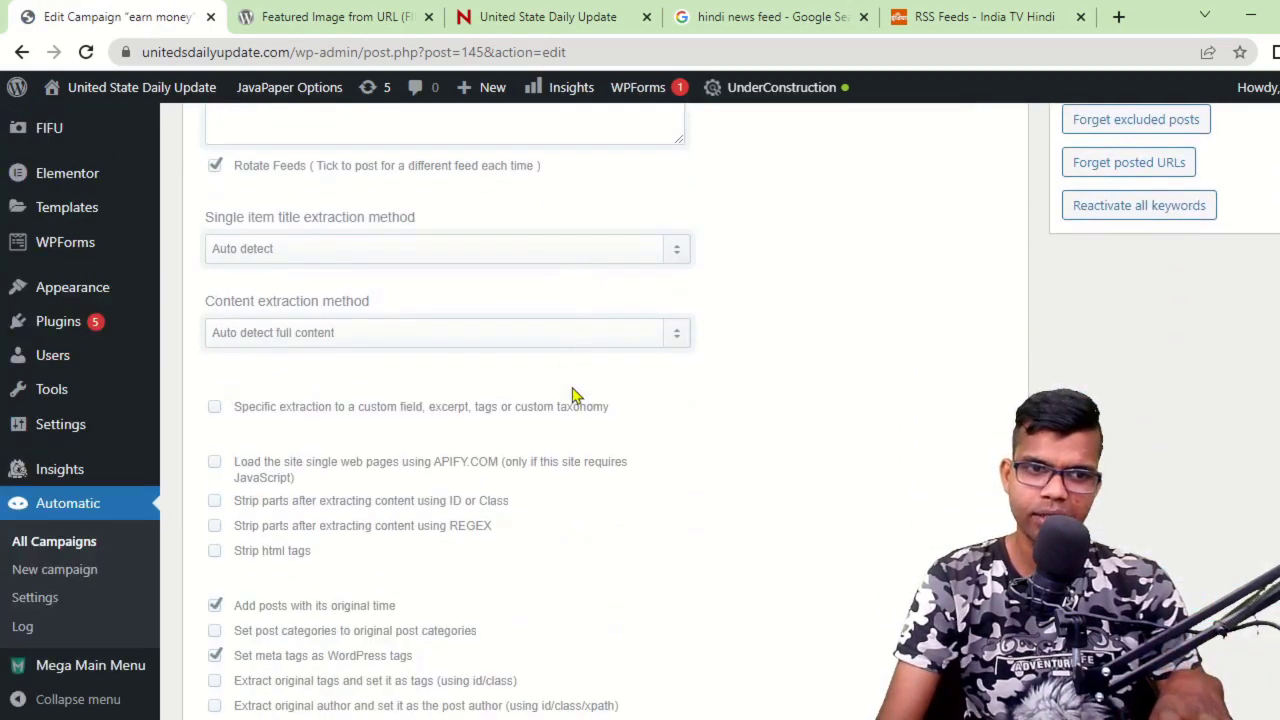
scroll(573, 395, "down", 3)
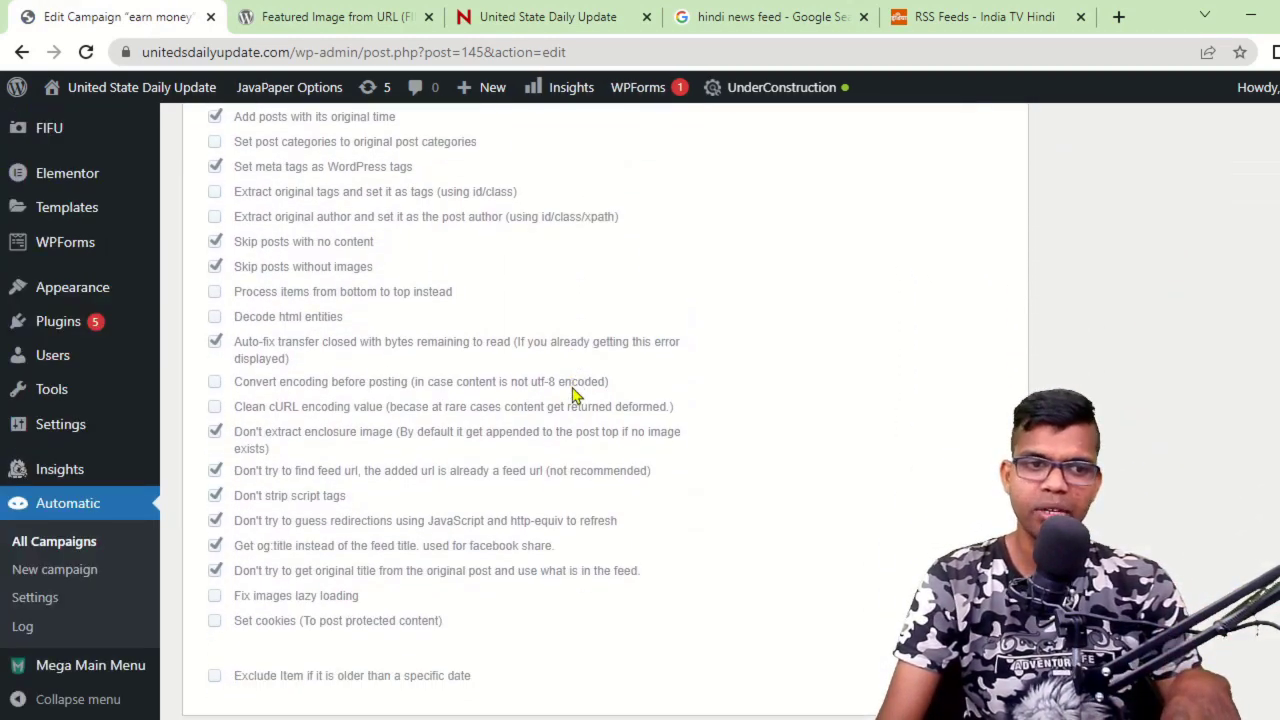
scroll(700, 594, "down", 4)
scroll(641, 567, "up", 4)
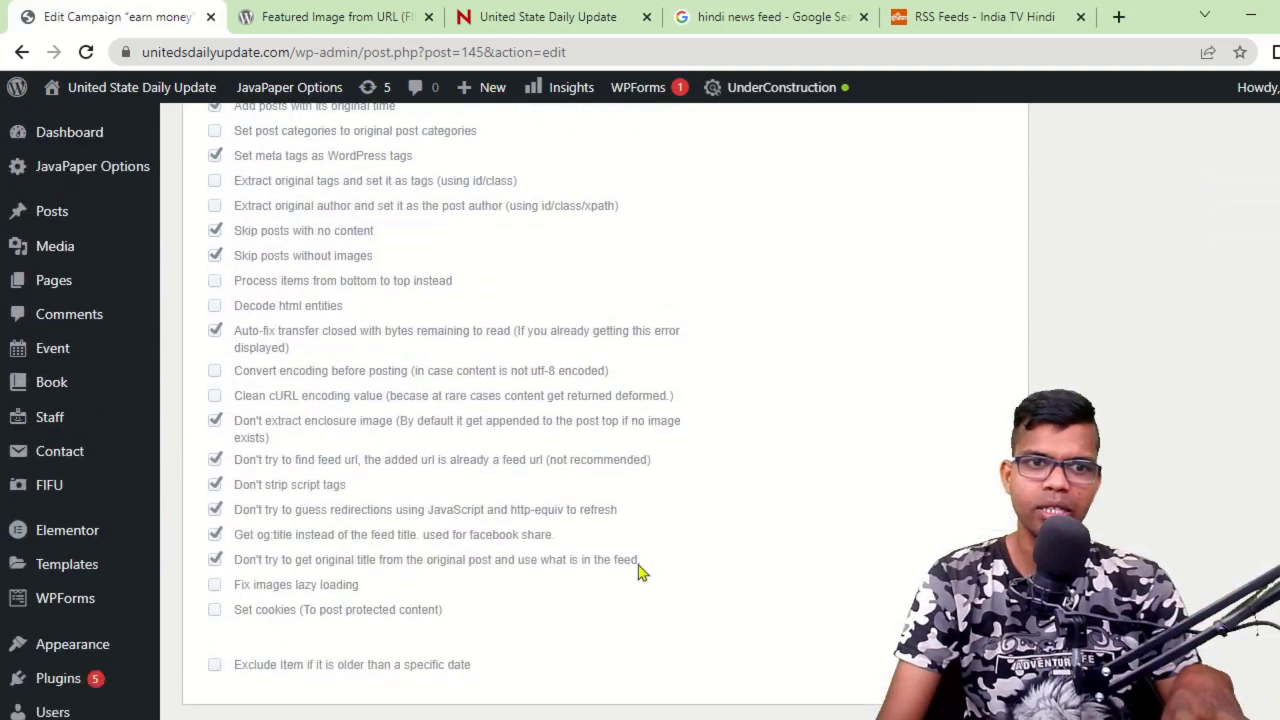
scroll(643, 571, "down", 11)
scroll(641, 571, "up", 8)
scroll(641, 571, "down", 1)
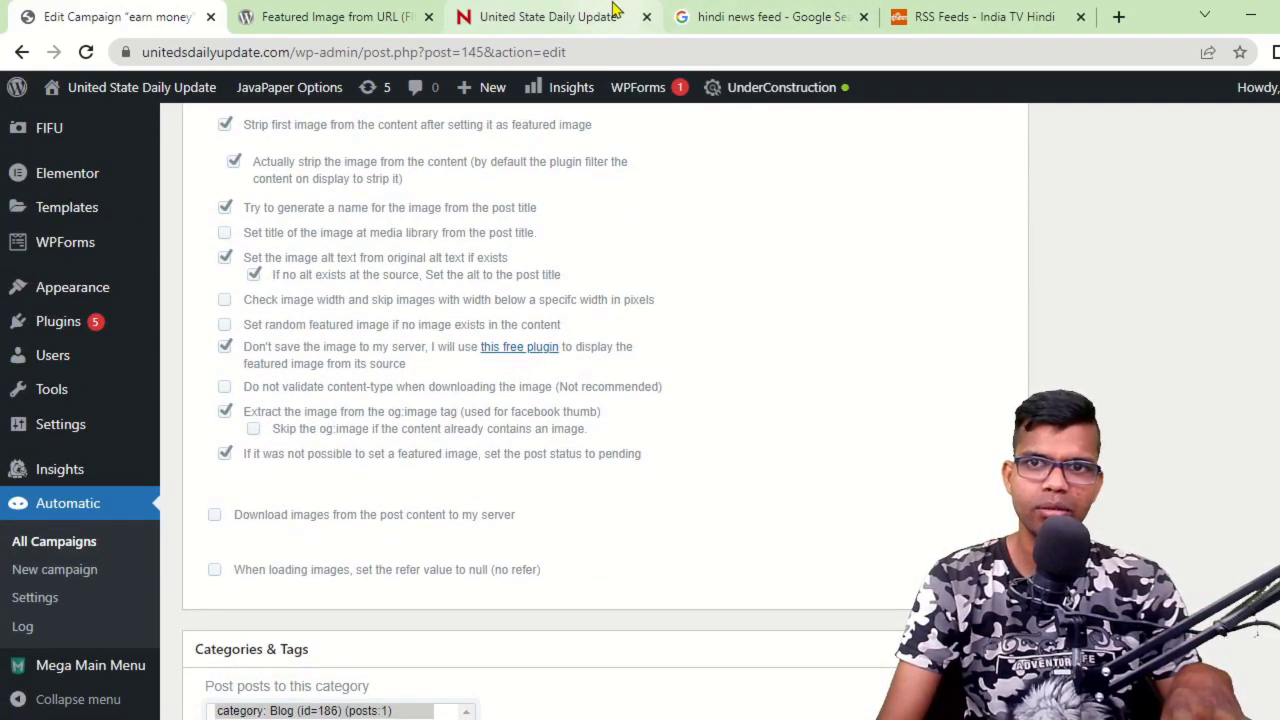
left_click(352, 12)
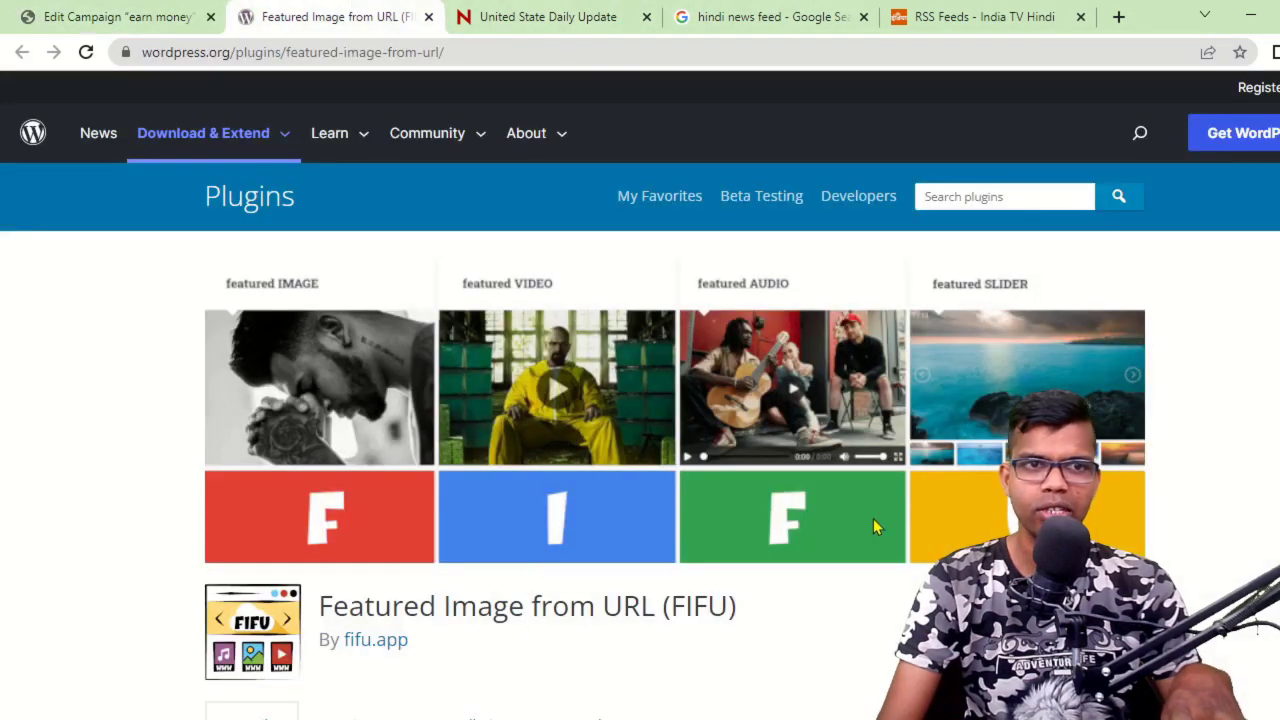
left_click(160, 12)
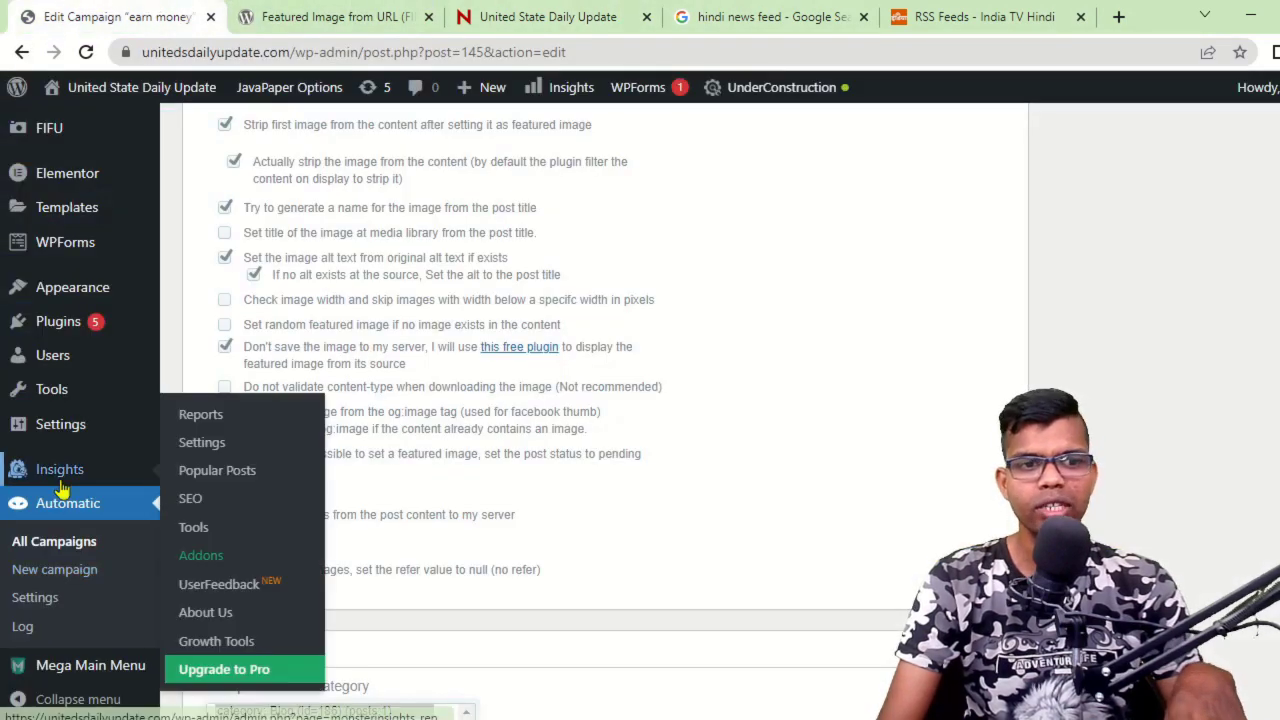
Try a plugin upload with featured-image-from-url.4.2.8.zip from Downloads selected, leaving for the dashboard without installing it.
mouse_move(50, 325)
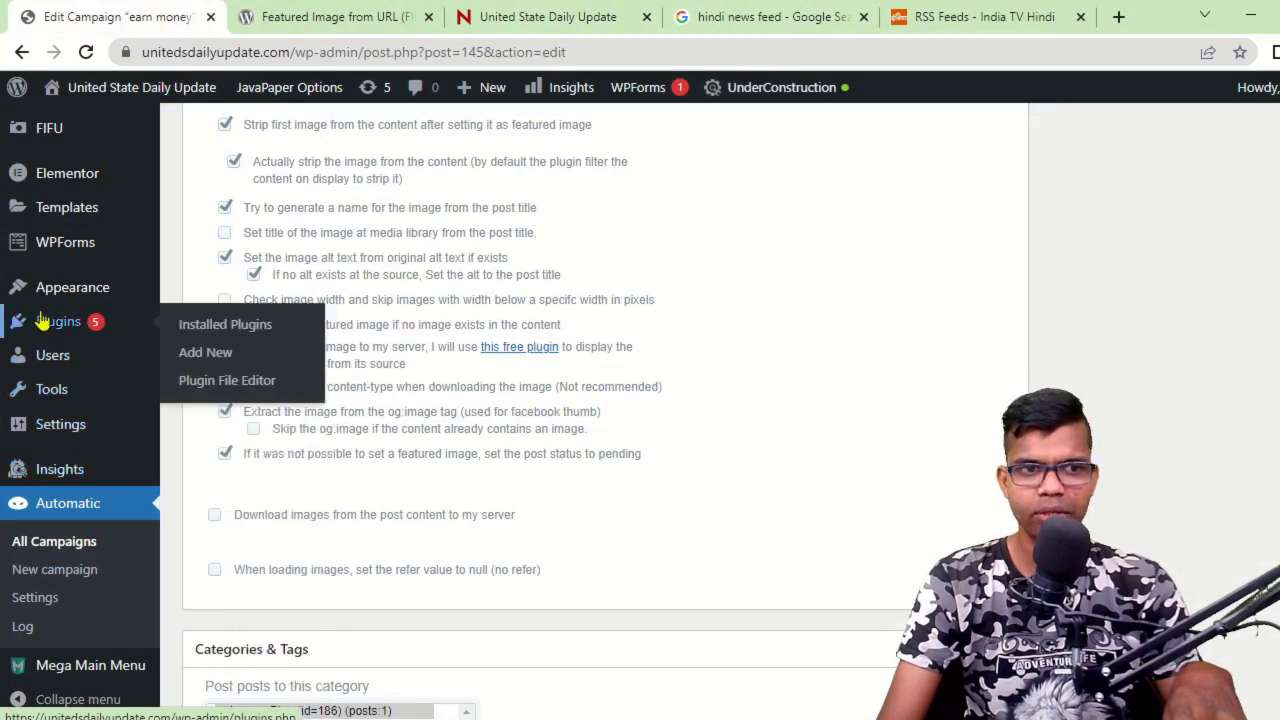
left_click(204, 358)
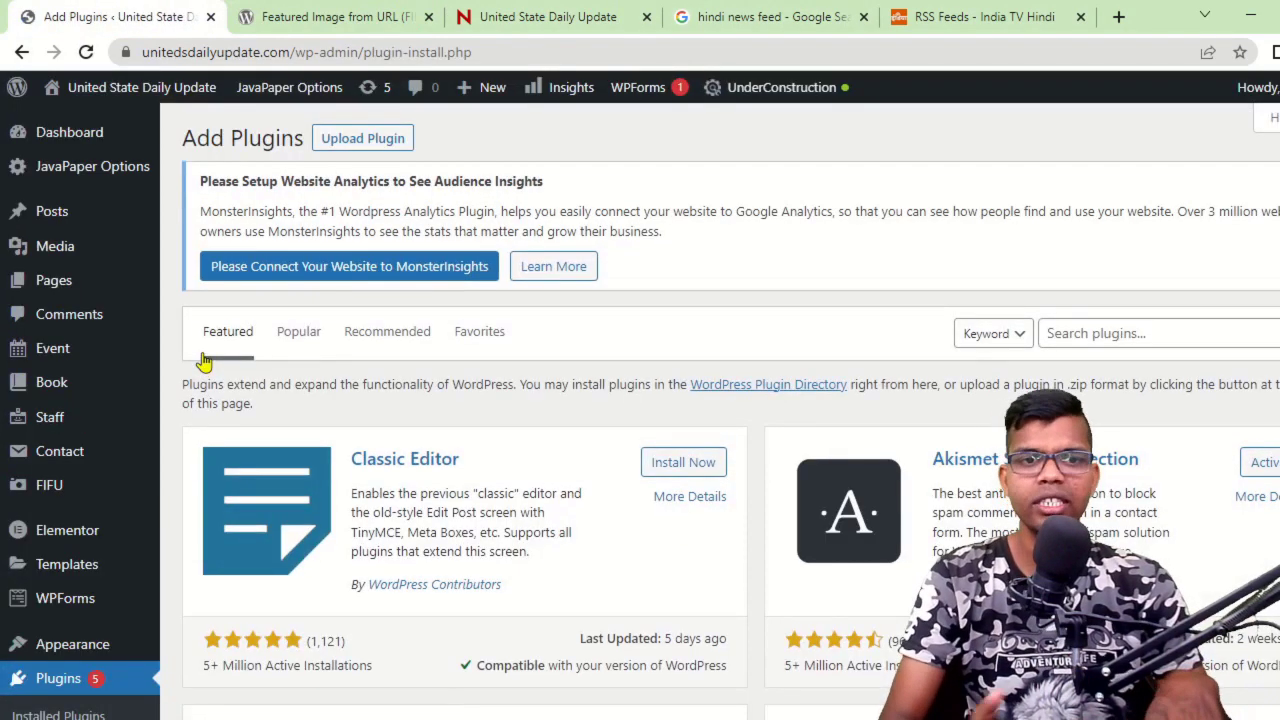
left_click(374, 143)
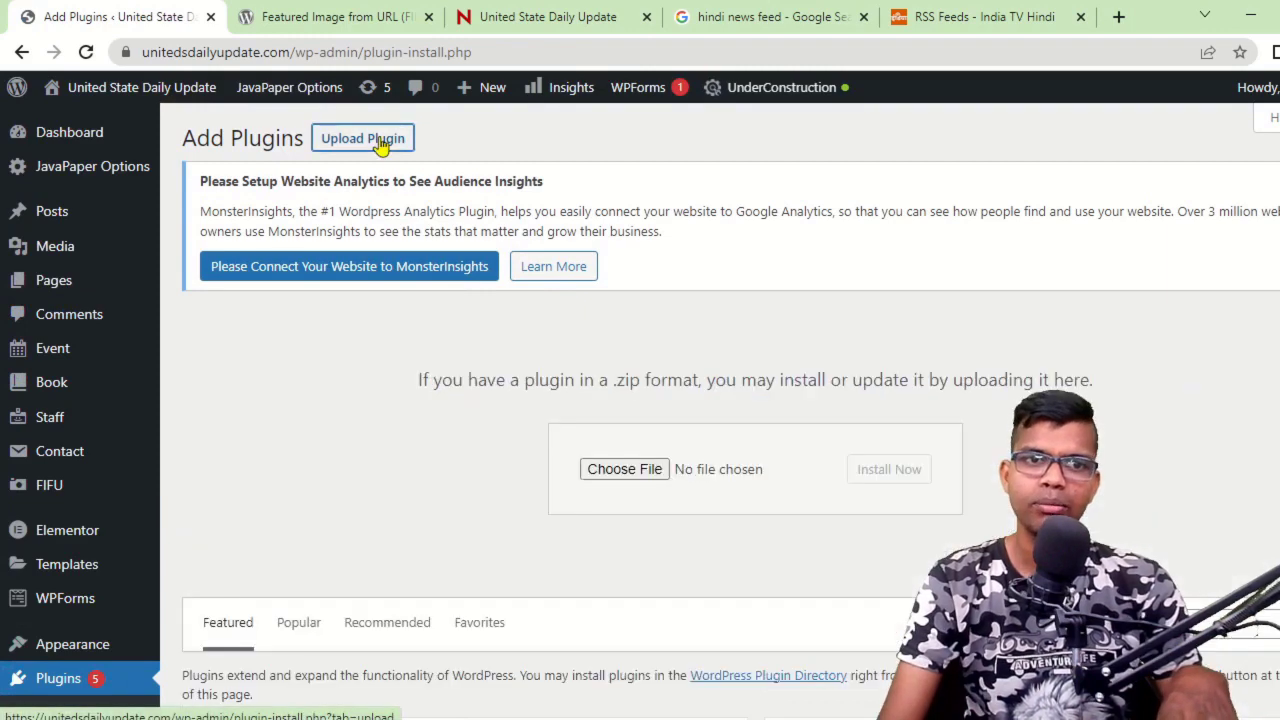
left_click(615, 474)
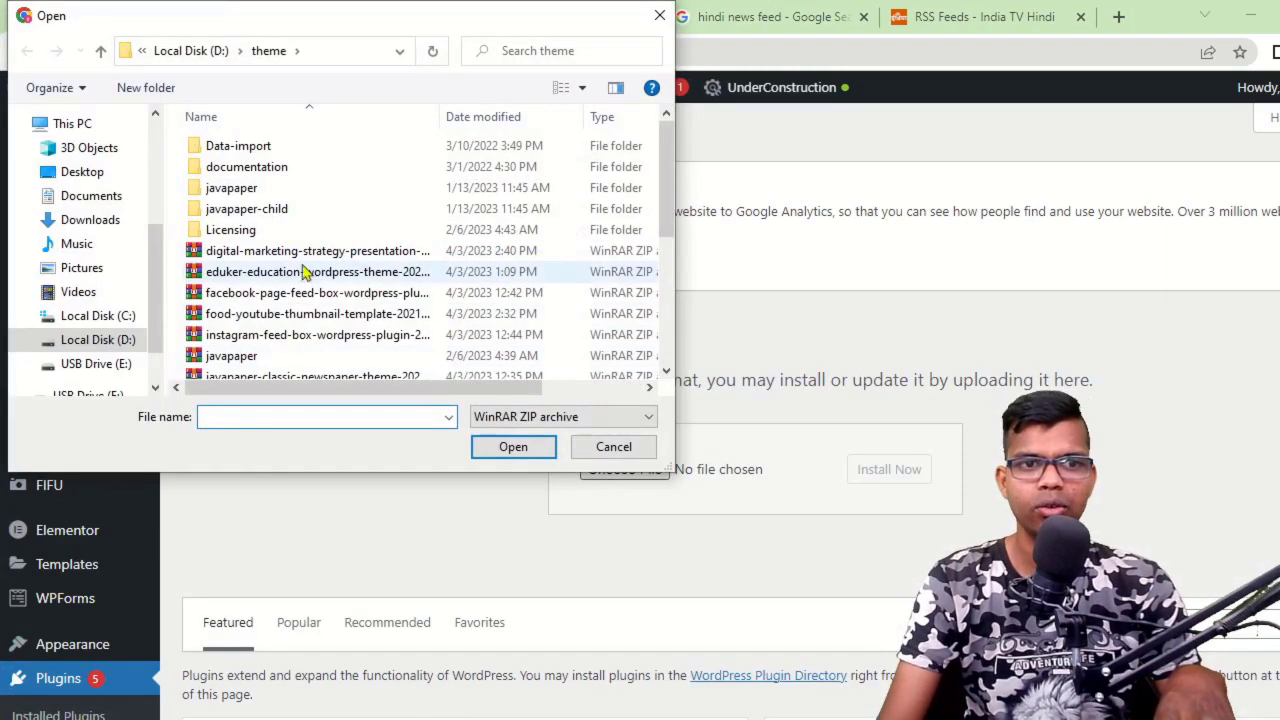
left_click(90, 220)
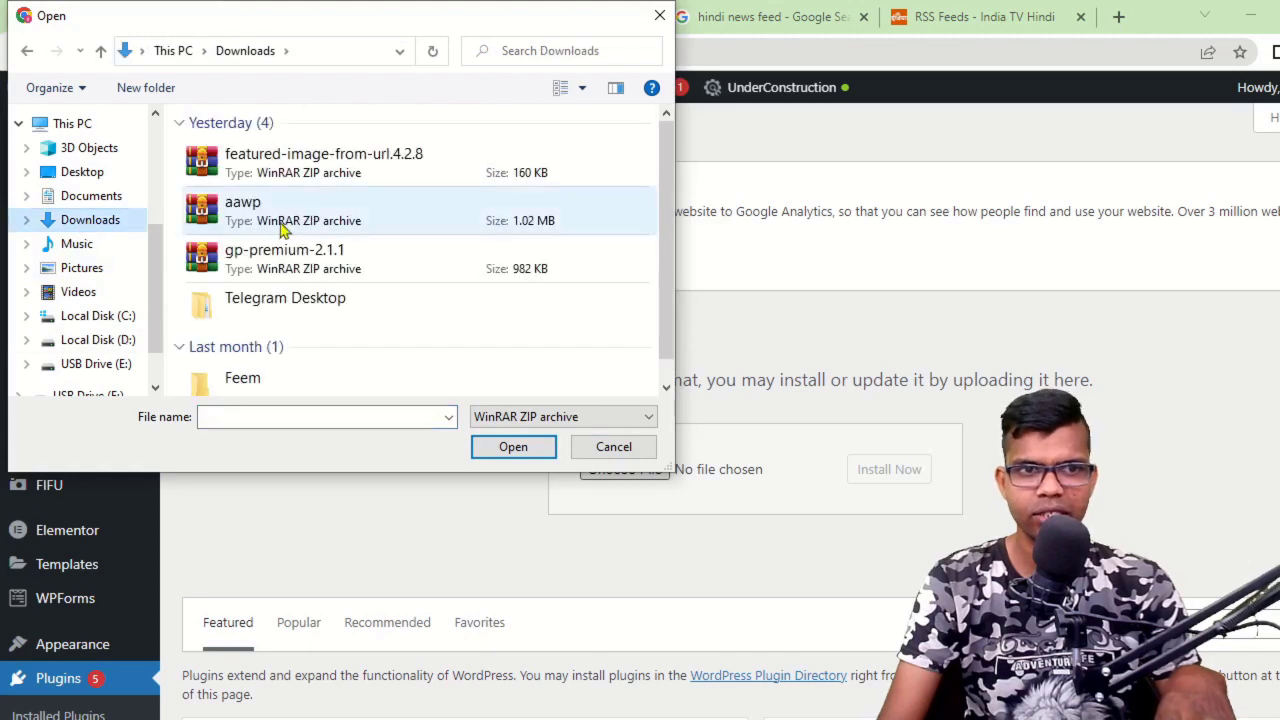
left_click(385, 173)
left_click(518, 448)
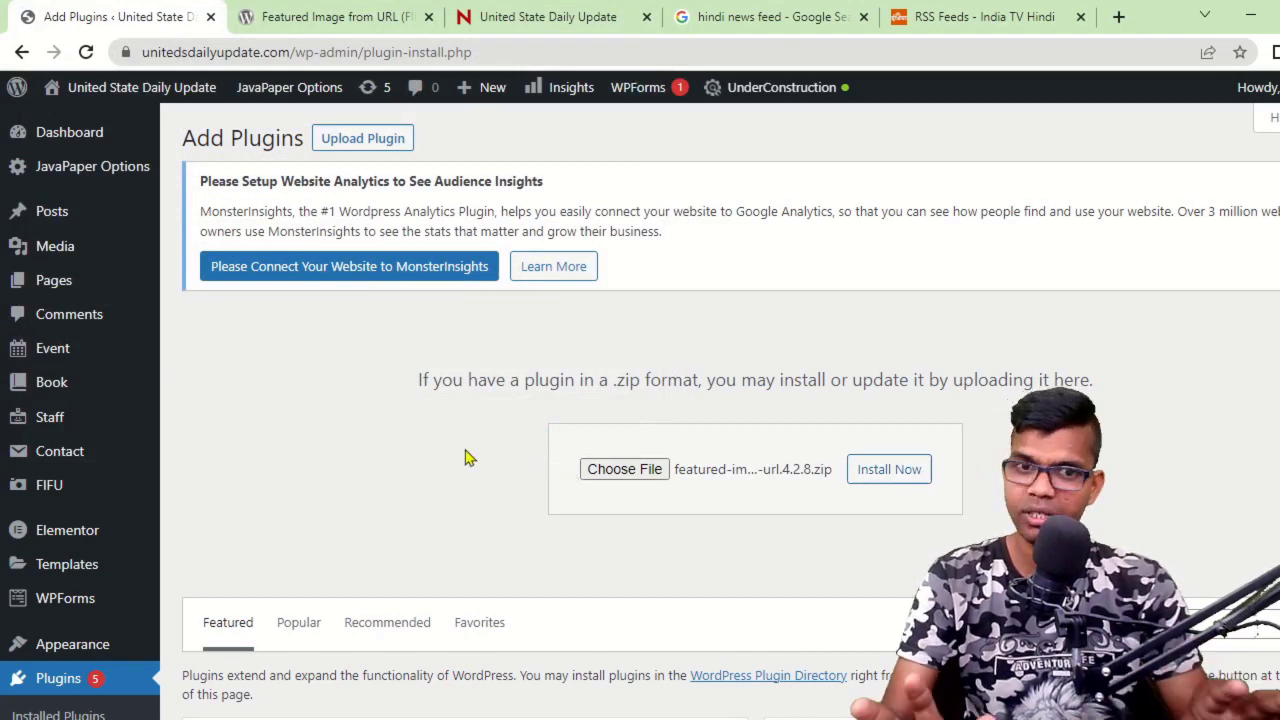
left_click(65, 145)
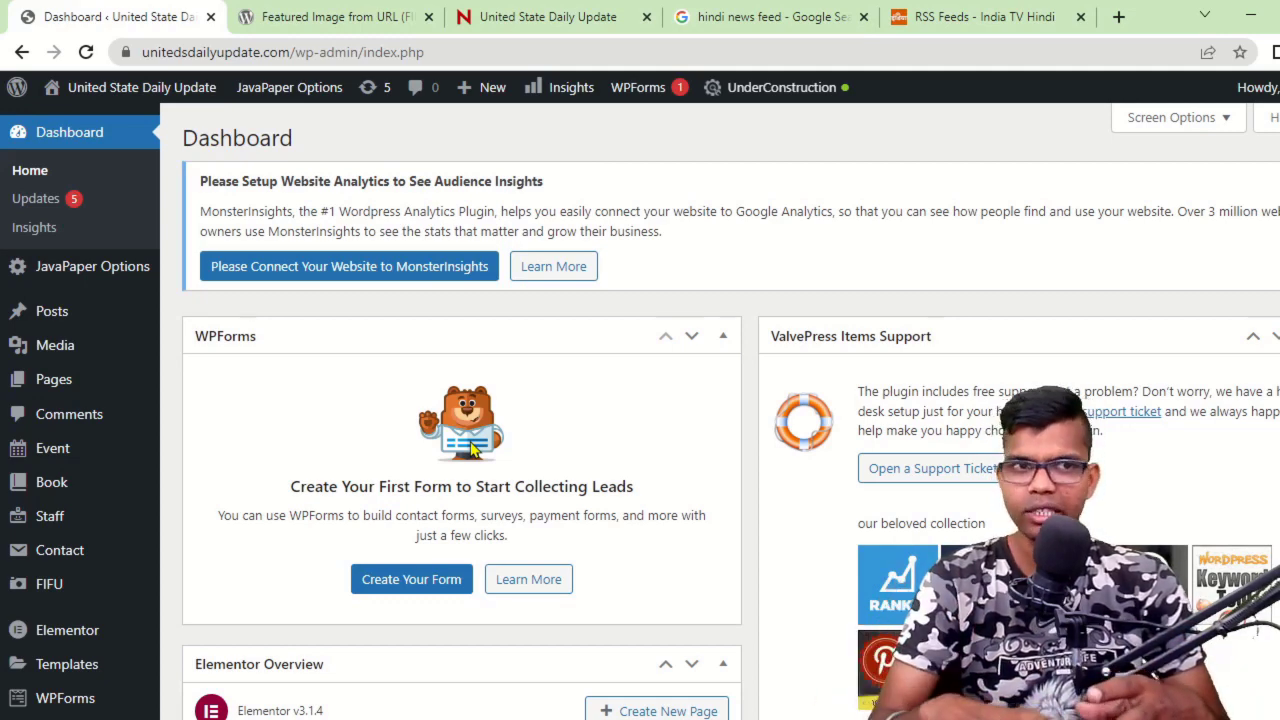
Look over the posts on the site's home page and return to the WordPress admin dashboard.
left_click(526, 14)
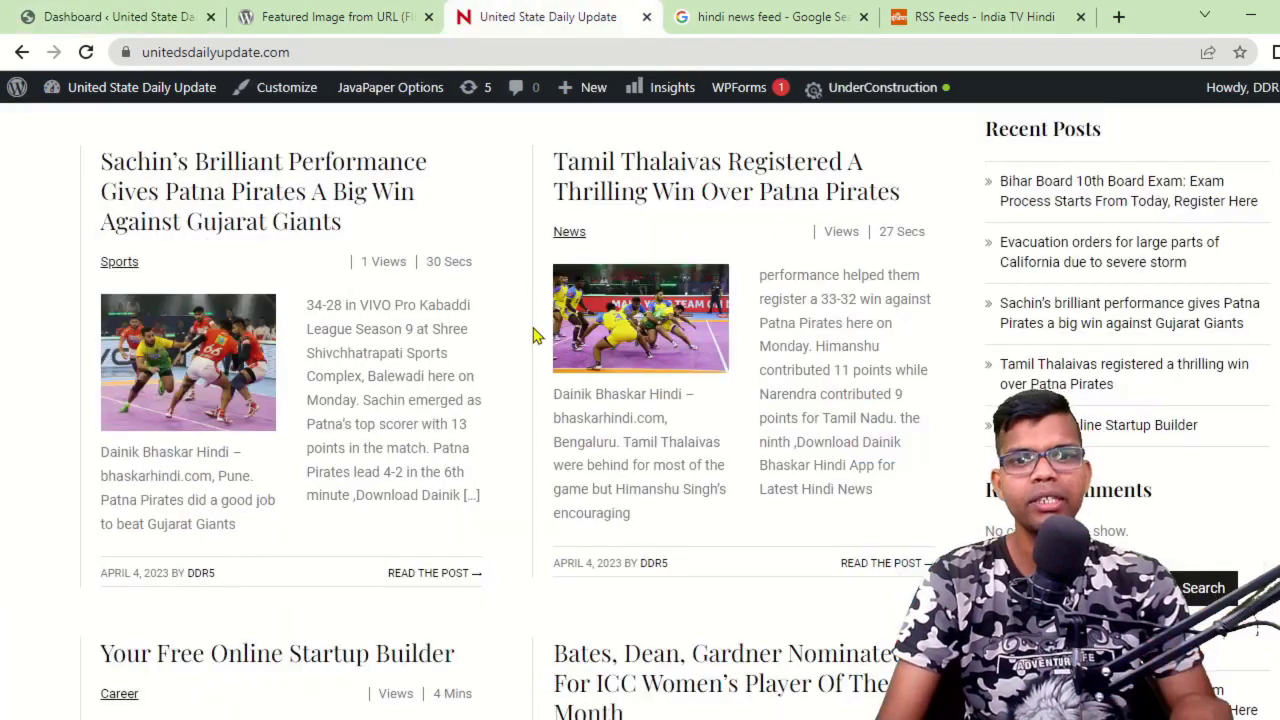
scroll(277, 403, "up", 8)
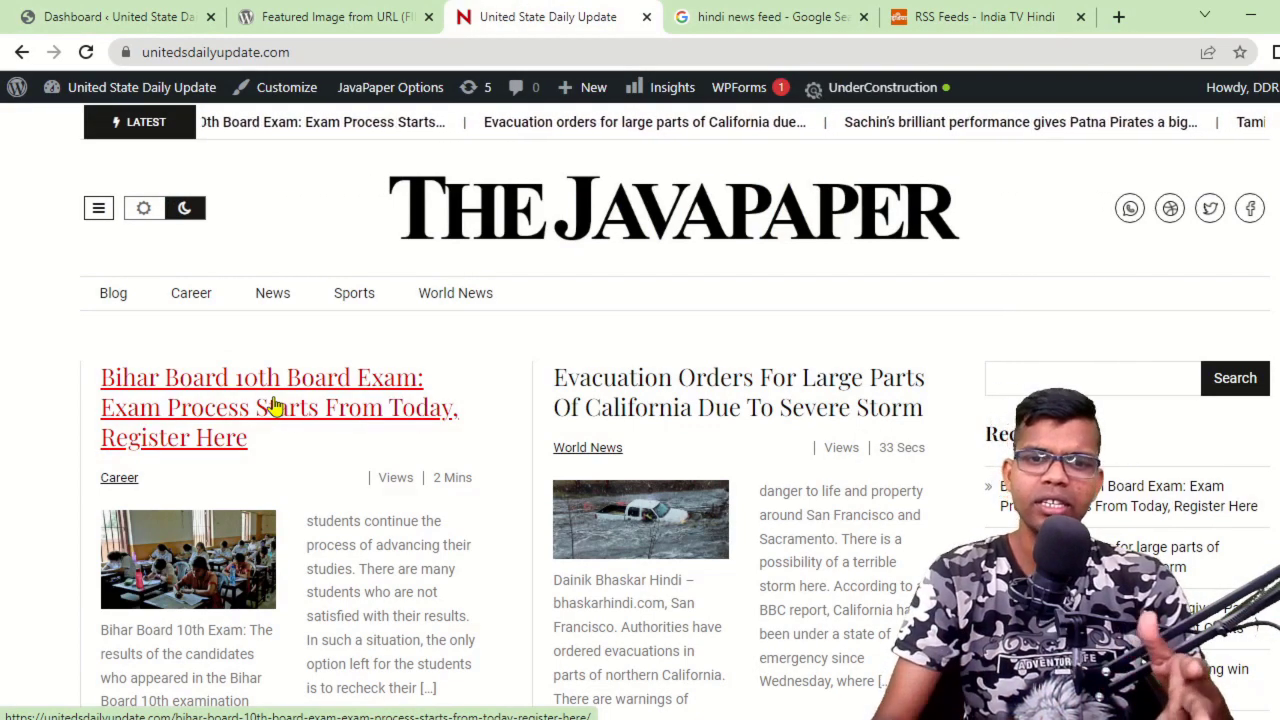
scroll(611, 385, "down", 7)
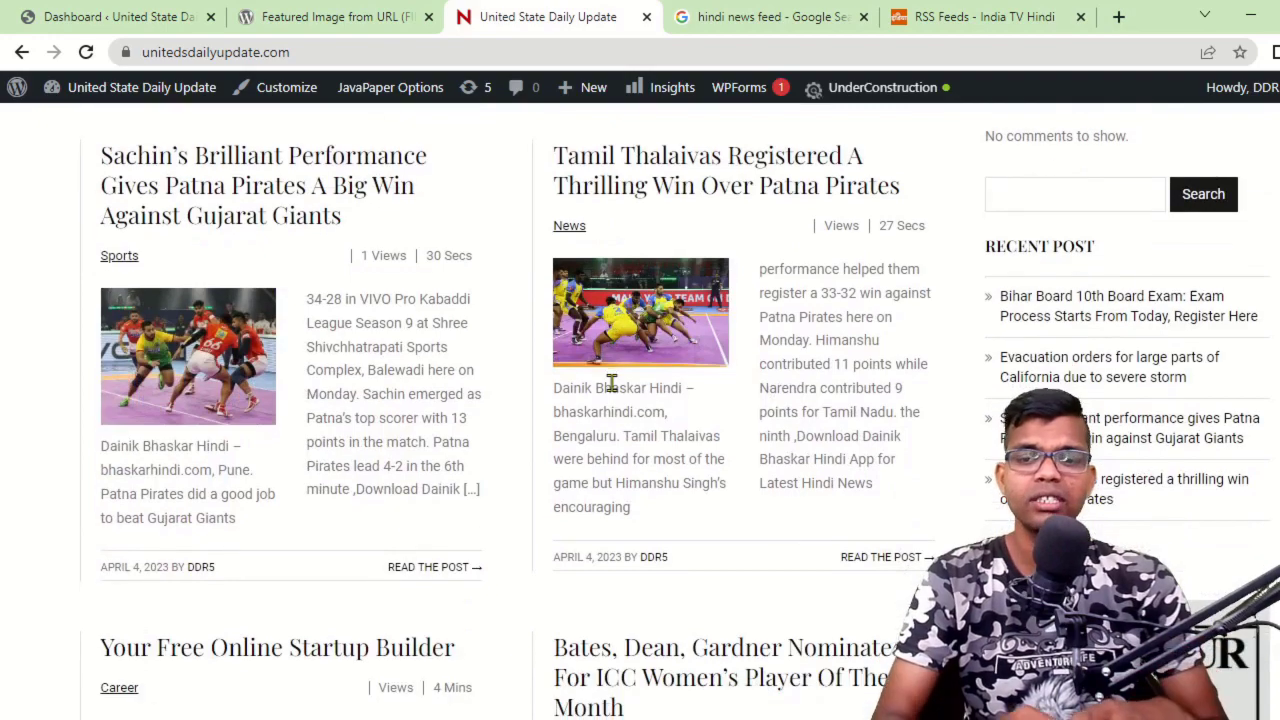
scroll(611, 385, "down", 8)
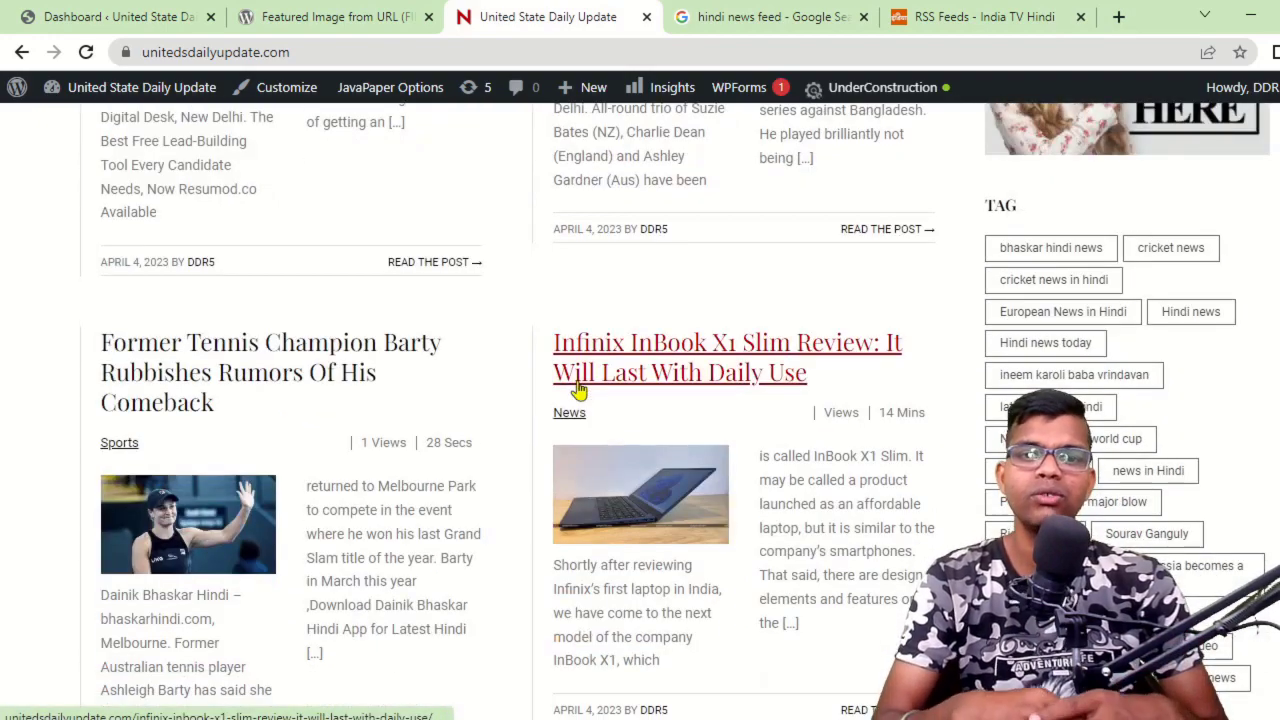
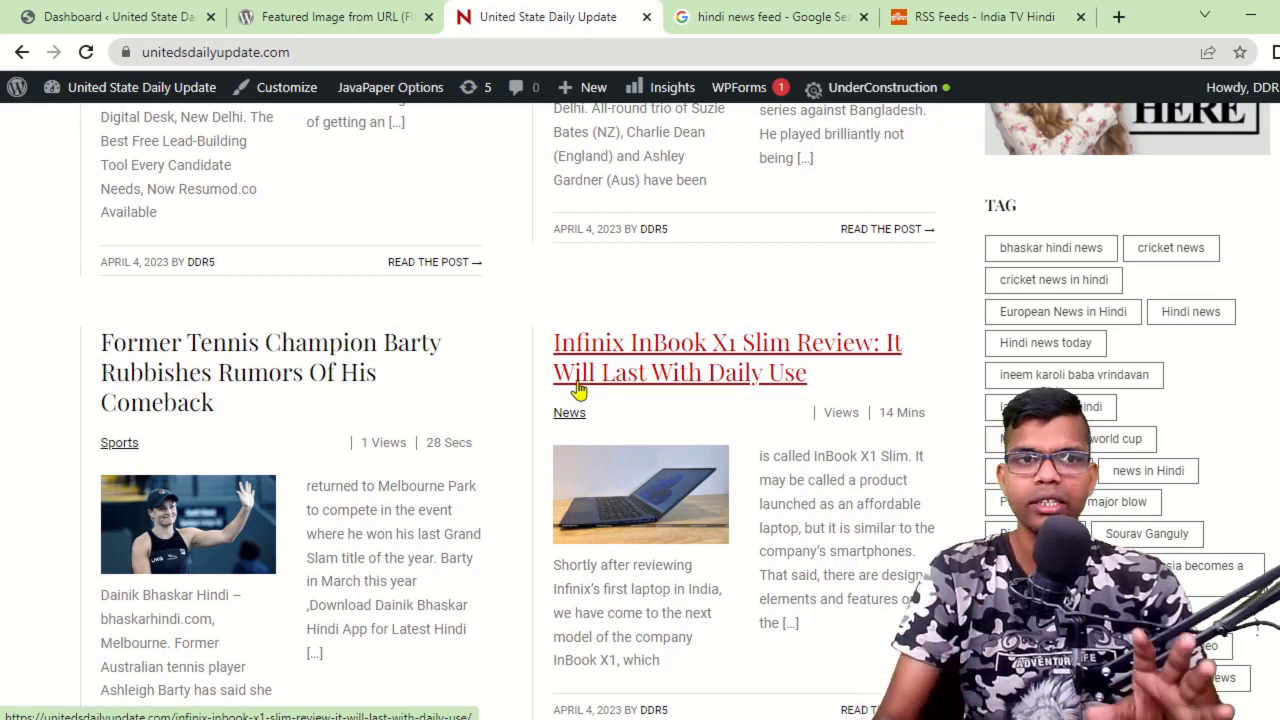
mouse_move(160, 87)
left_click(72, 119)
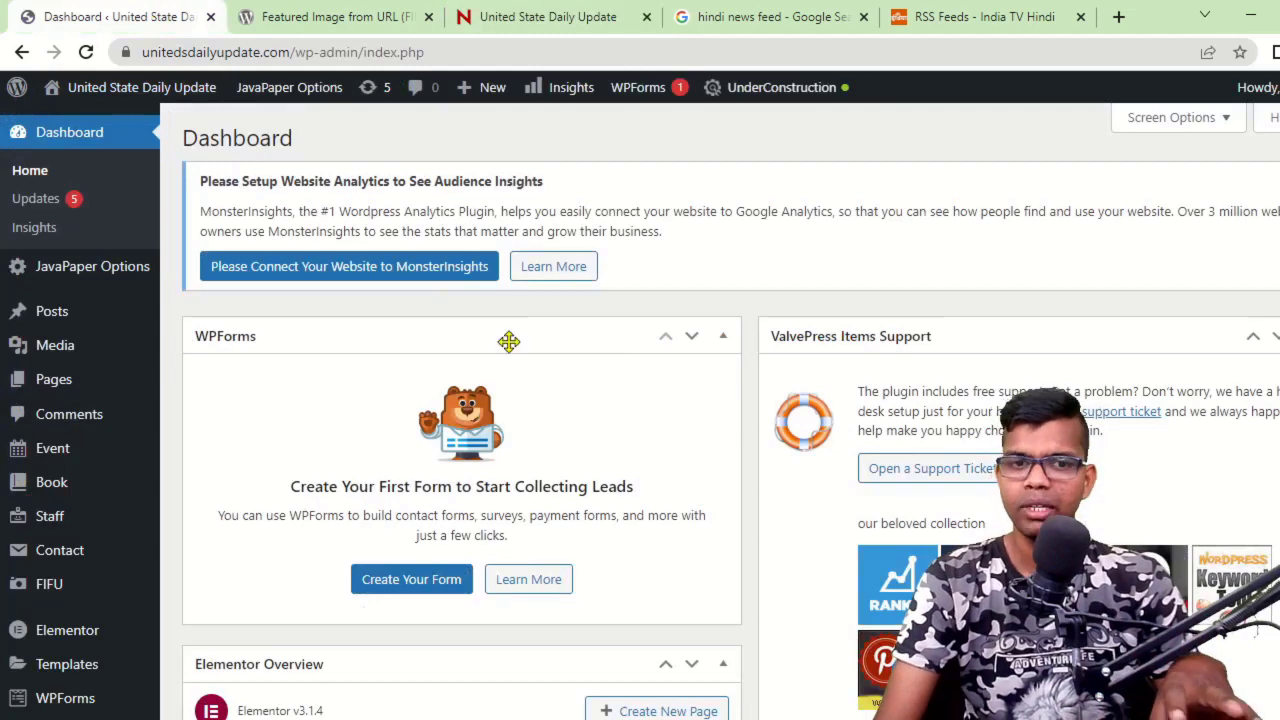
scroll(594, 476, "down", 3)
scroll(594, 471, "up", 3)
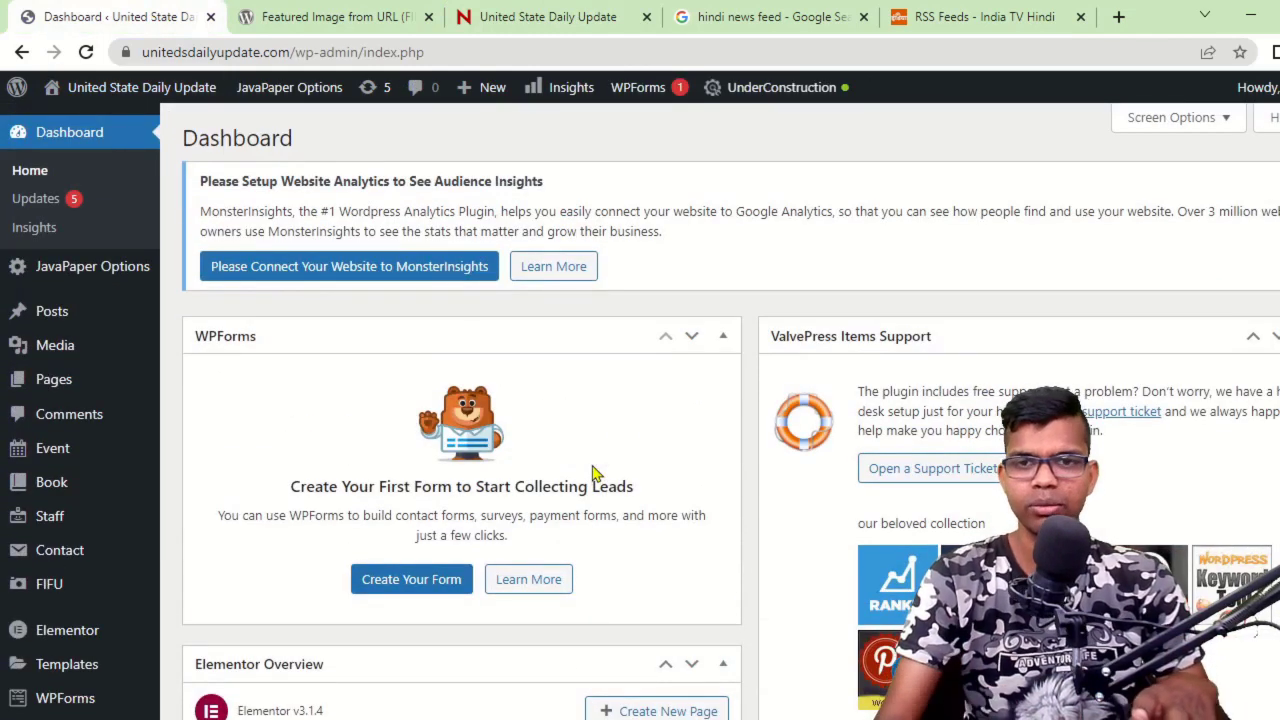
scroll(580, 470, "down", 4)
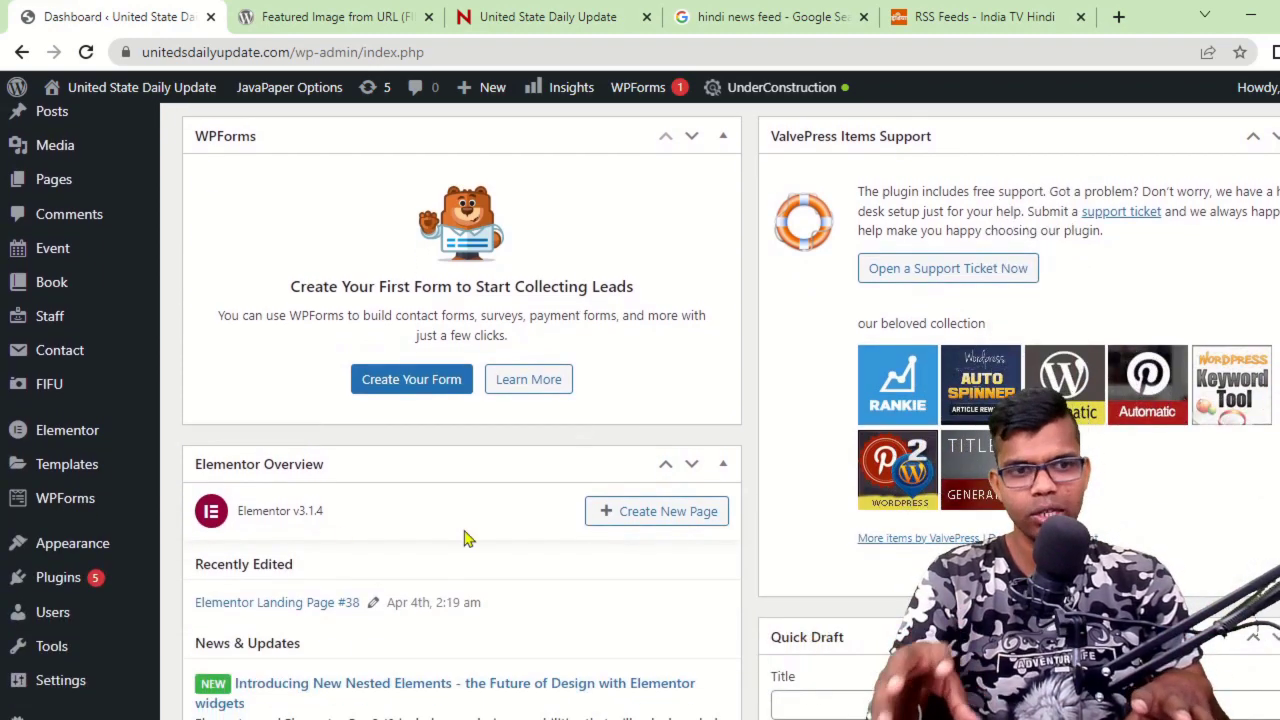
Search for new plugins with the keyword "seo slim" and examine the Slim SEO plugin entry.
mouse_move(82, 577)
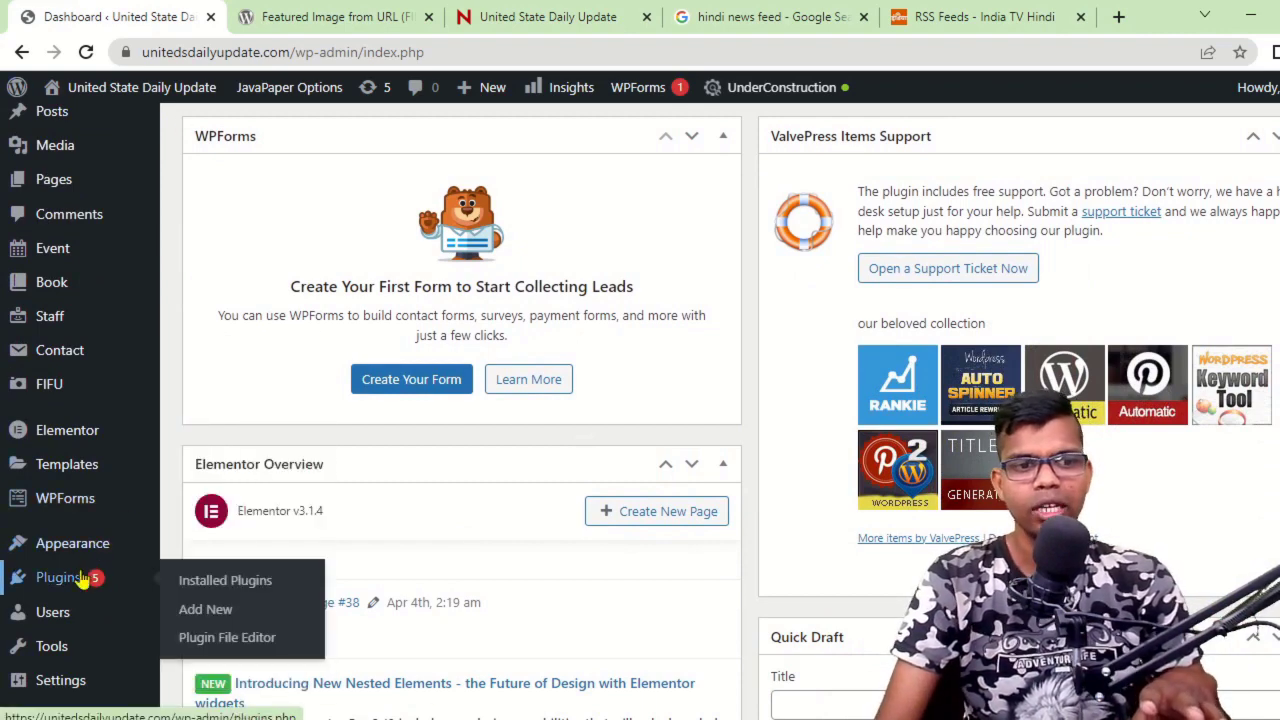
left_click(222, 612)
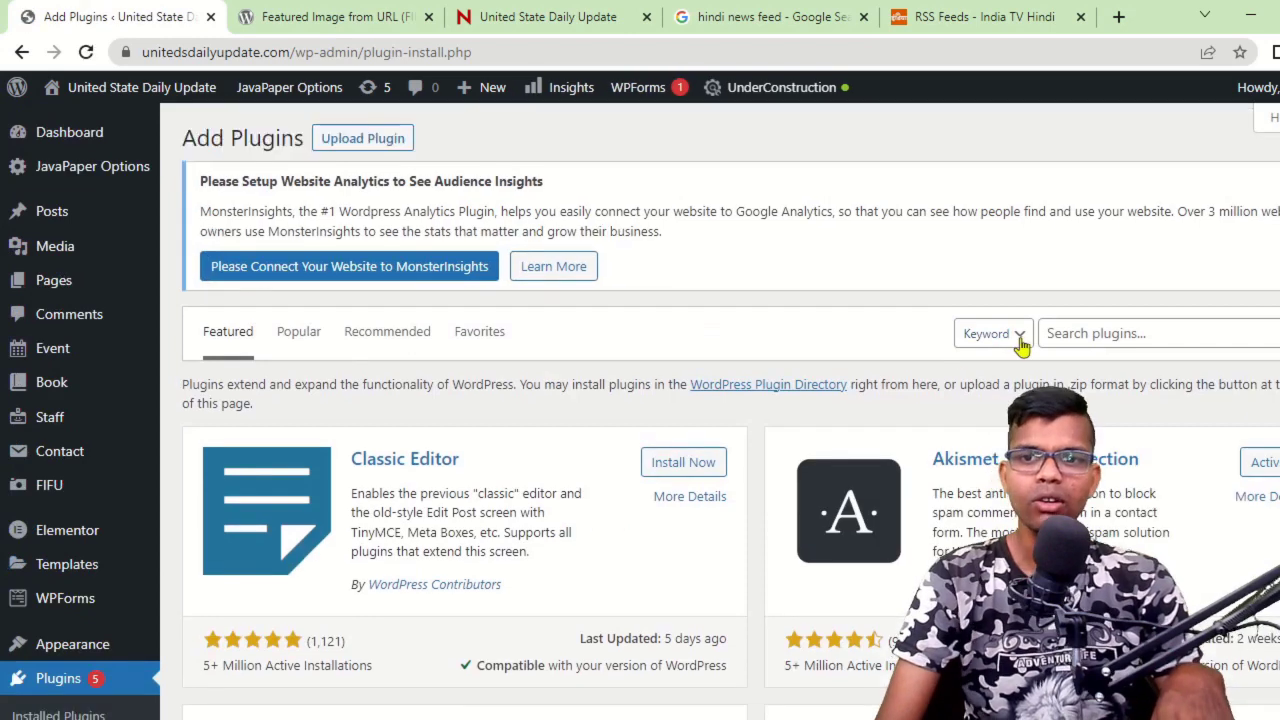
left_click(1072, 333)
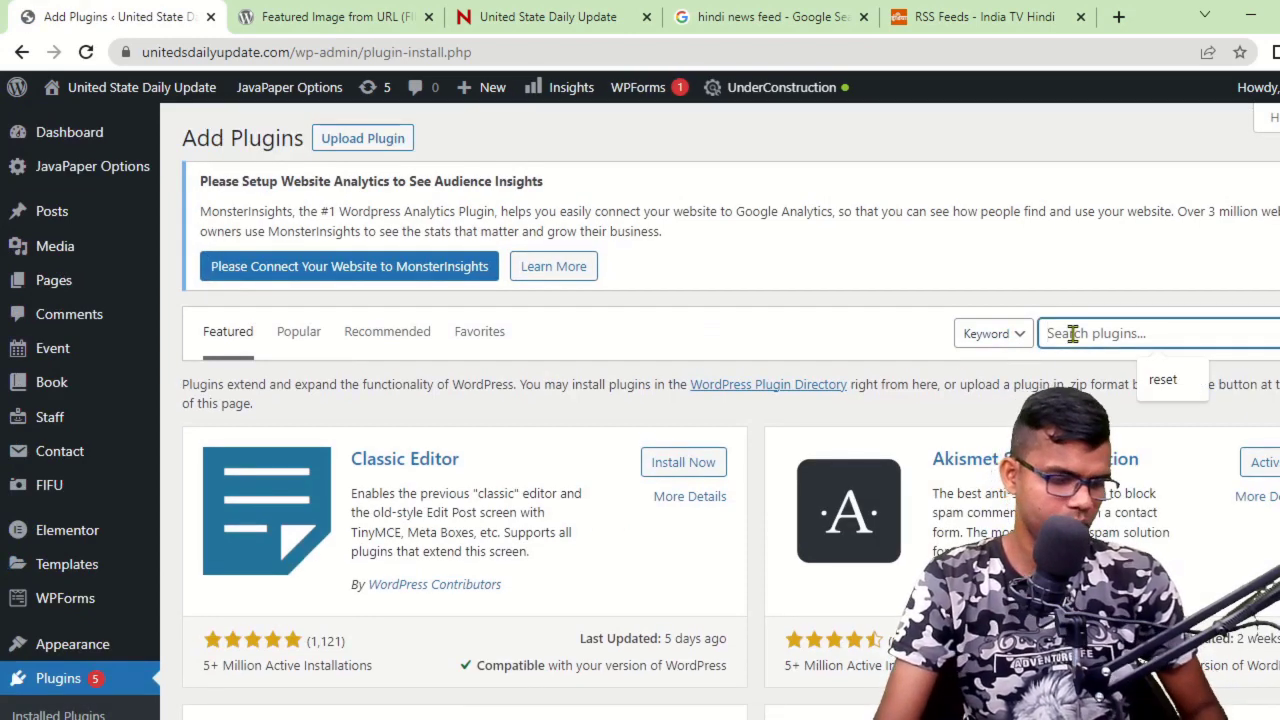
type("seo")
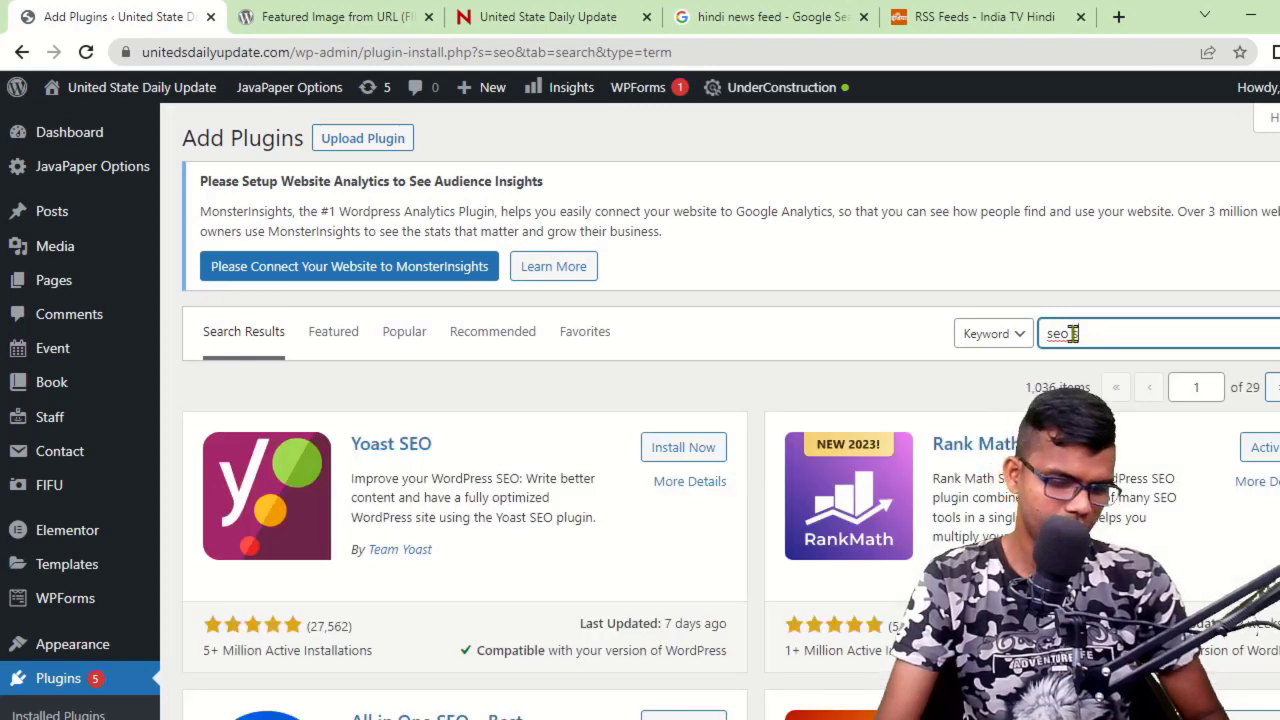
type(" s")
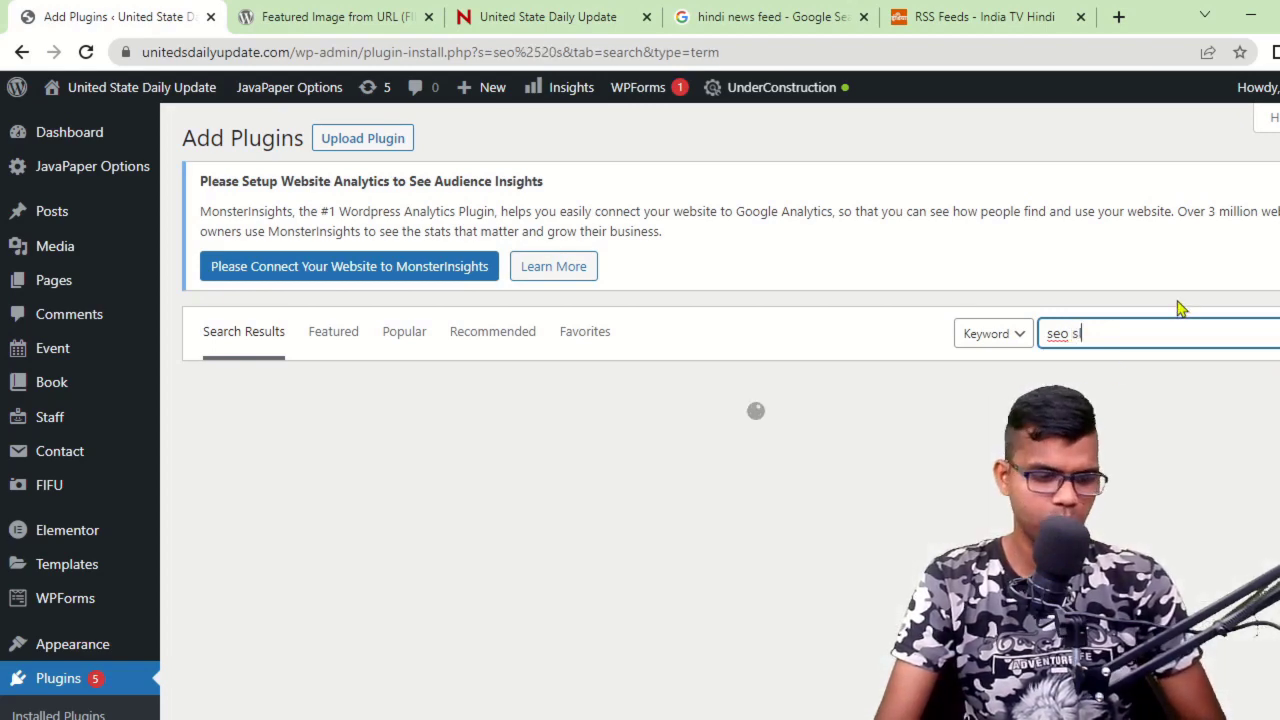
type("lip")
key("BackSpace")
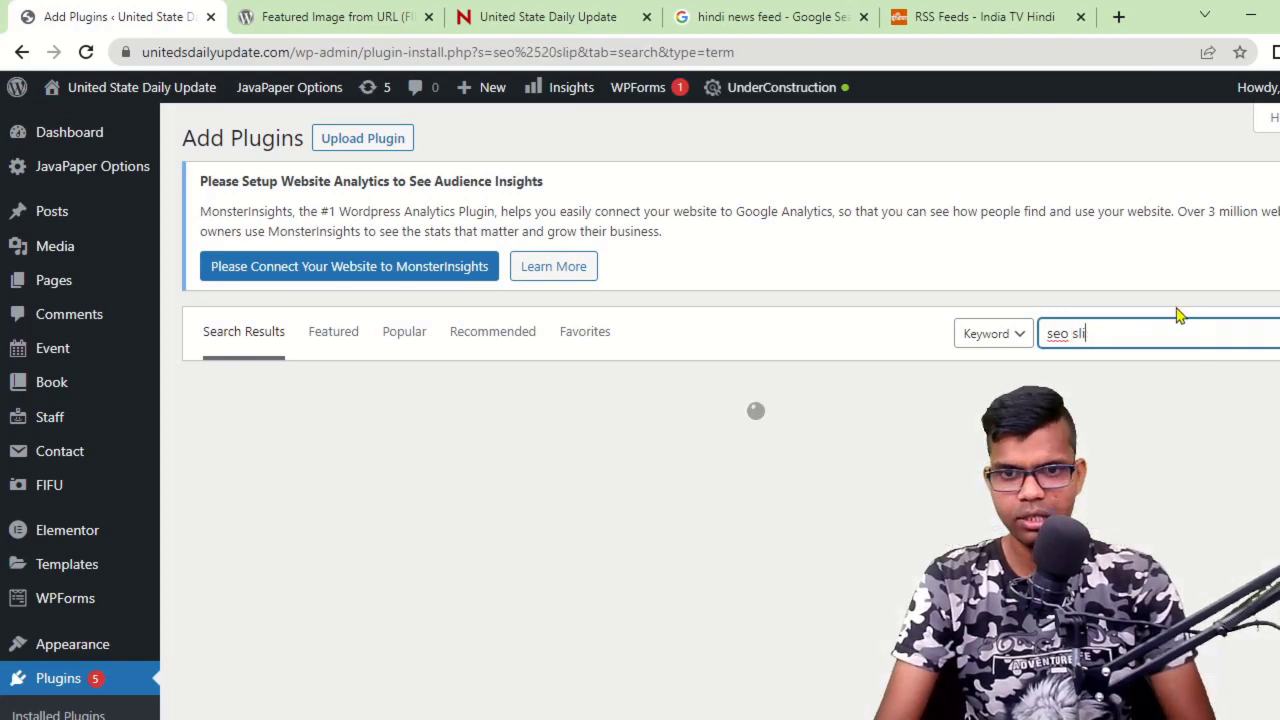
type("m")
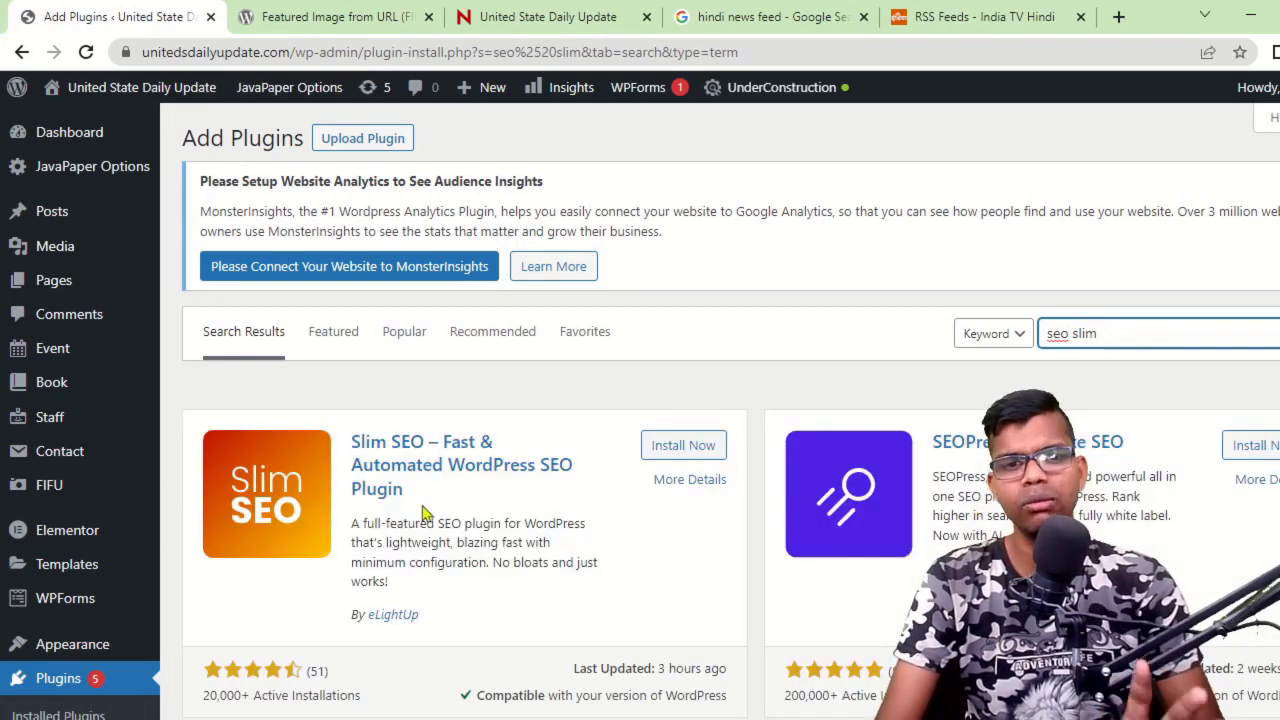
scroll(552, 515, "down", 1)
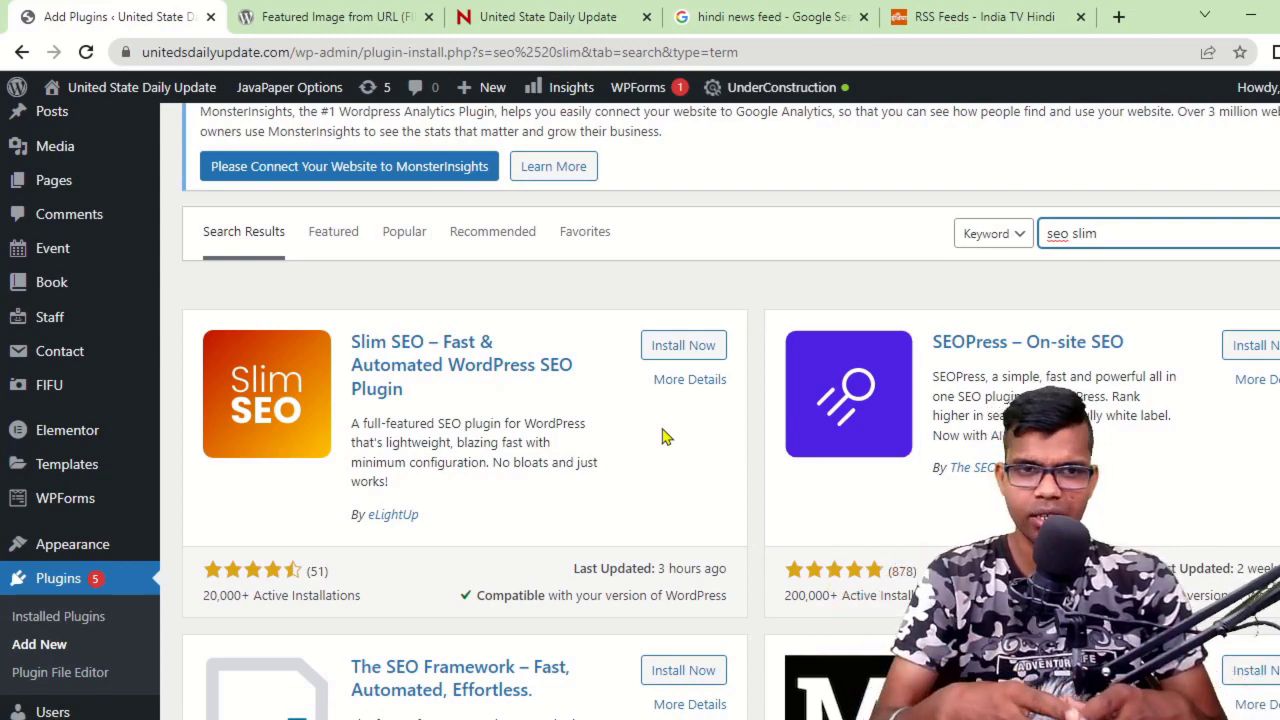
scroll(663, 436, "up", 1)
scroll(650, 438, "up", 1)
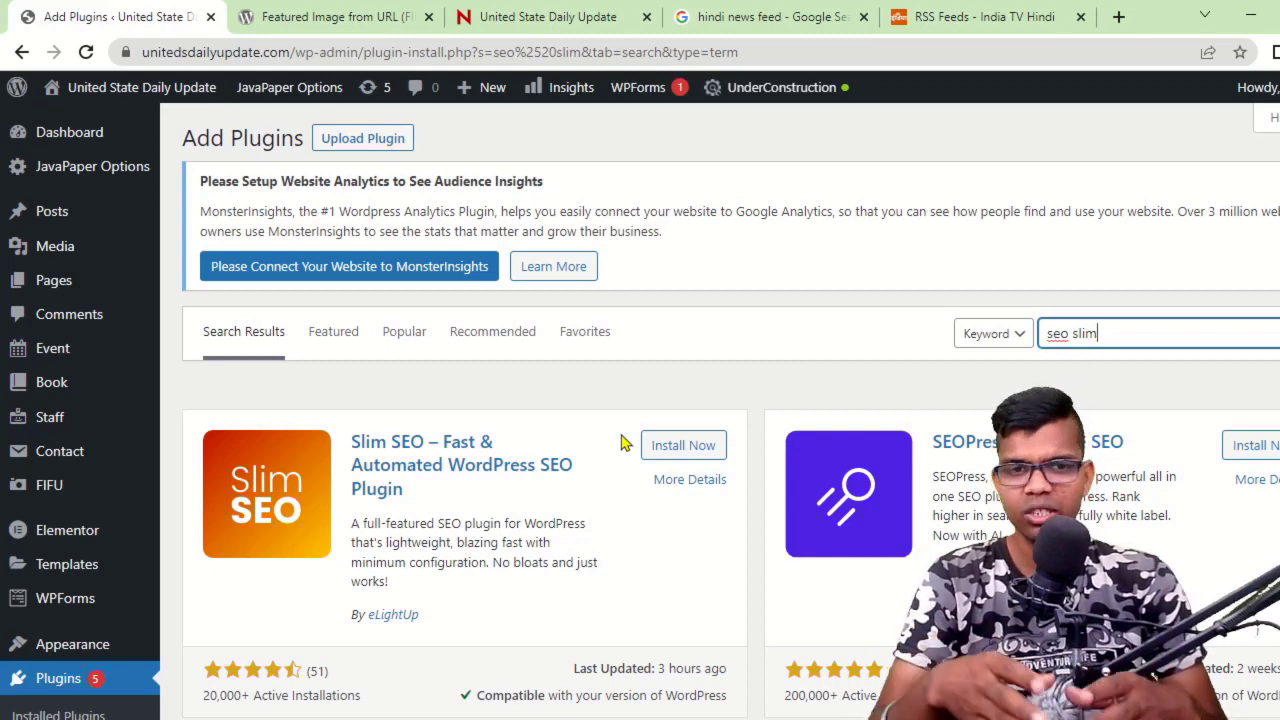
scroll(600, 455, "down", 1)
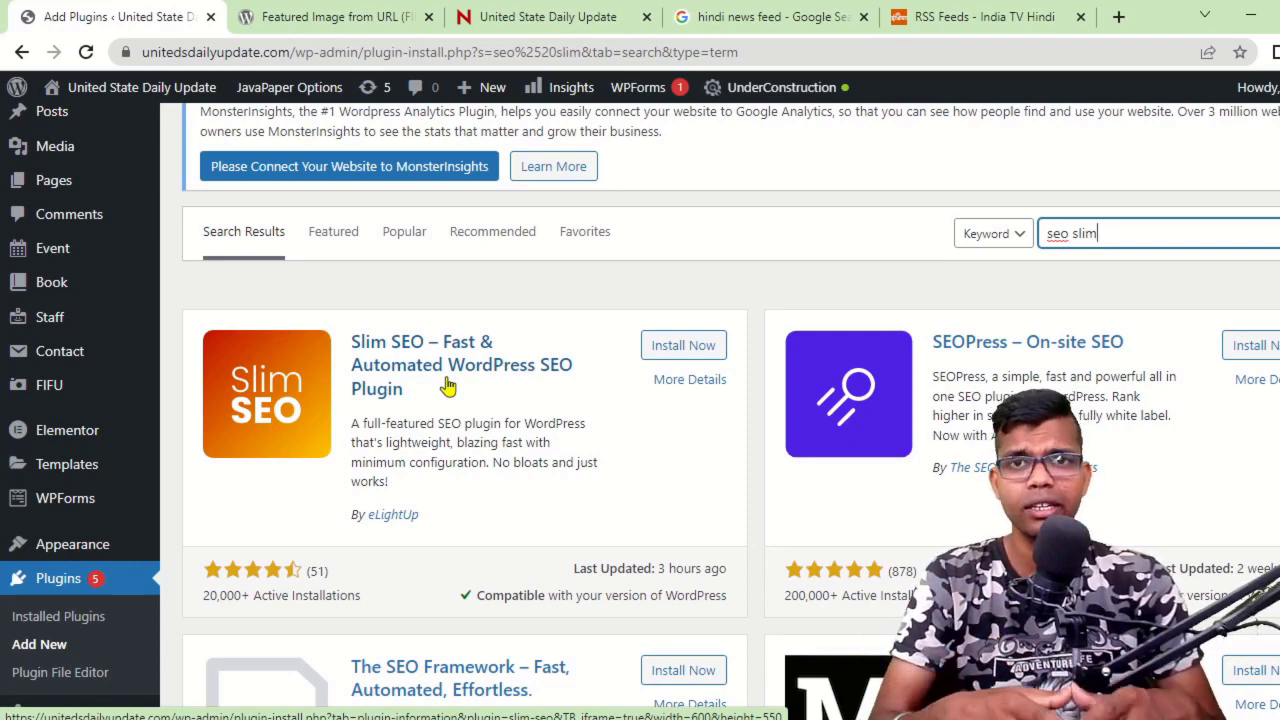
Examine the SEO plugins in the "seo slim" search results, comparing Slim SEO with the neighbouring entries.
scroll(476, 418, "down", 2)
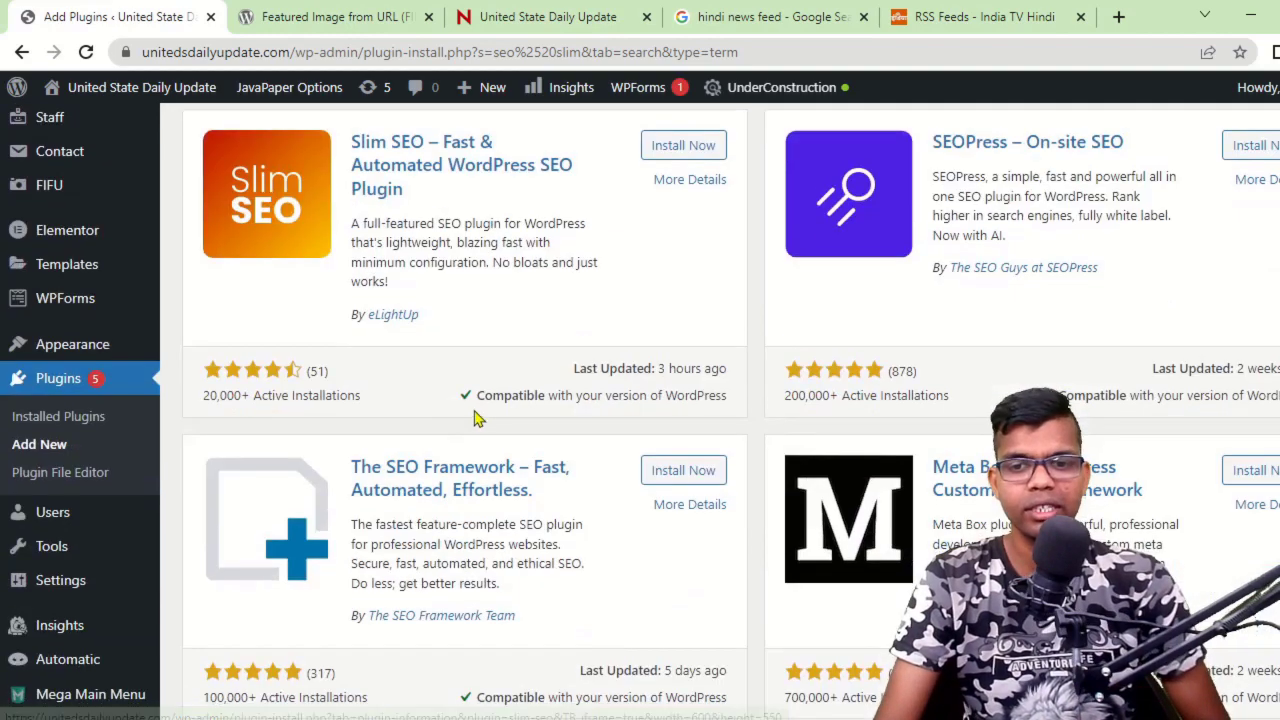
scroll(478, 420, "up", 2)
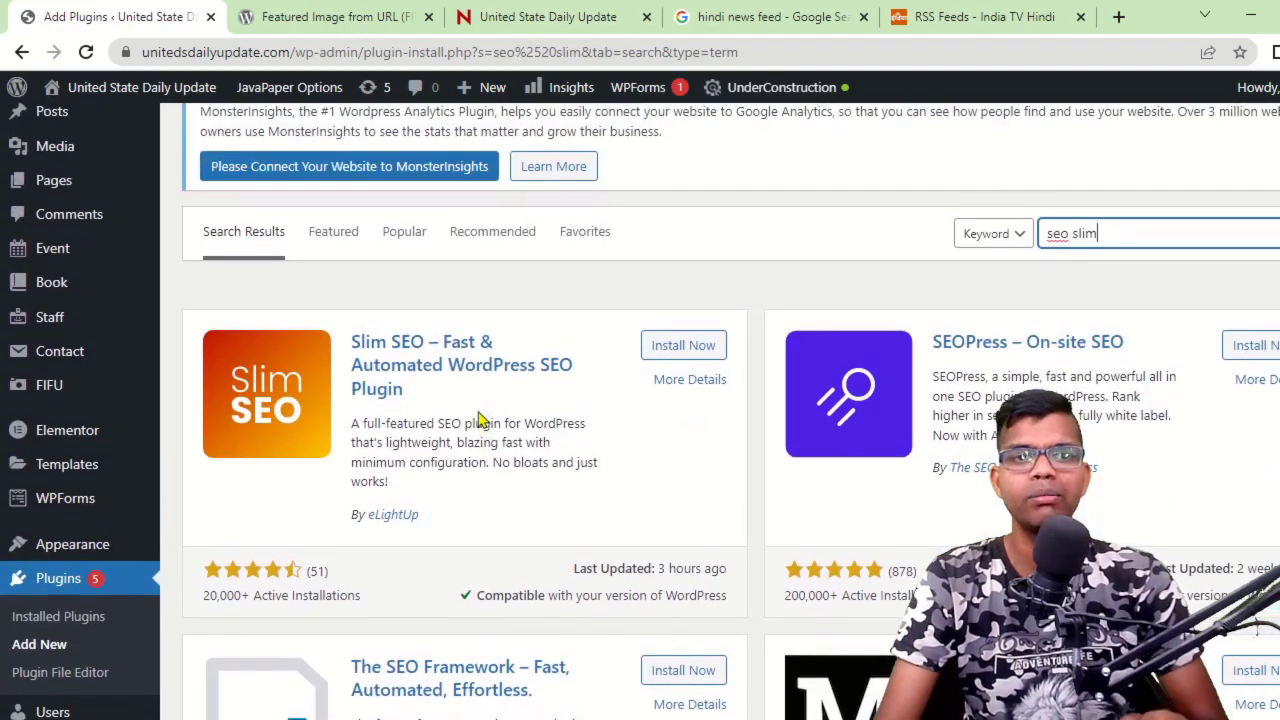
scroll(478, 420, "down", 1)
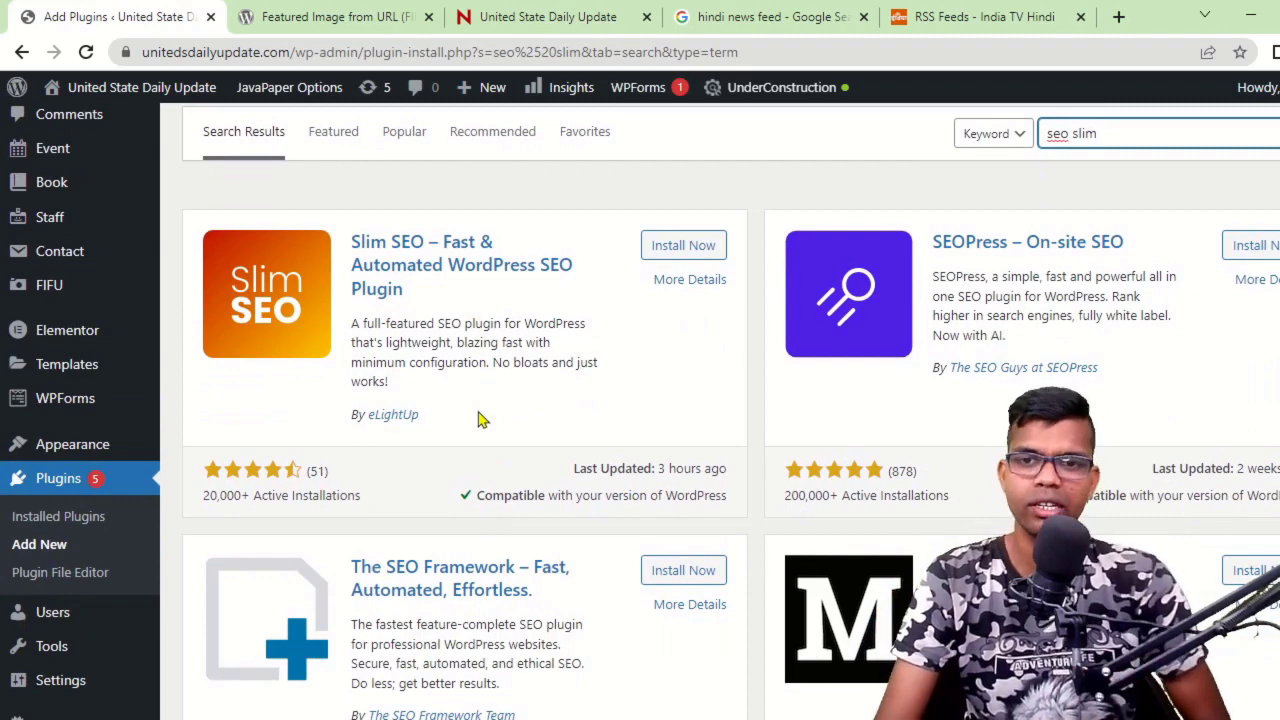
scroll(478, 420, "down", 1)
scroll(500, 425, "down", 2)
scroll(434, 409, "up", 4)
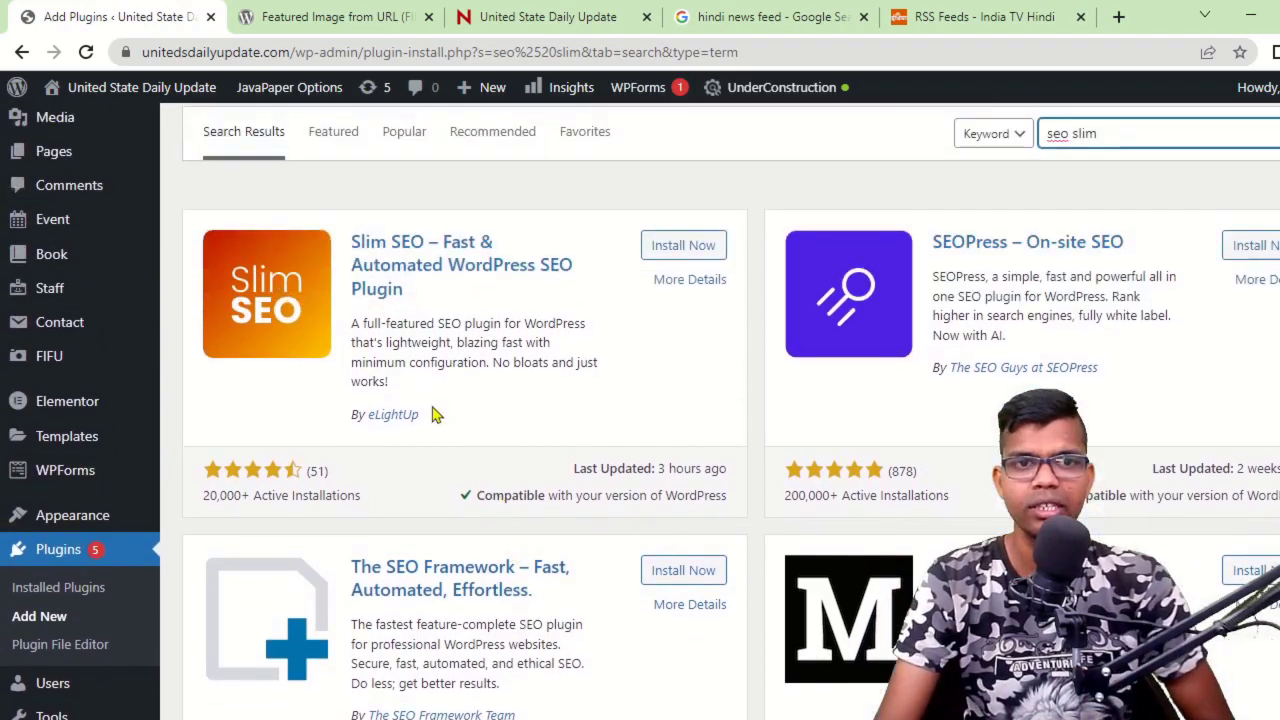
Review the auto-posted articles on the United State Daily Update home page, including their categories and featured images.
left_click(514, 12)
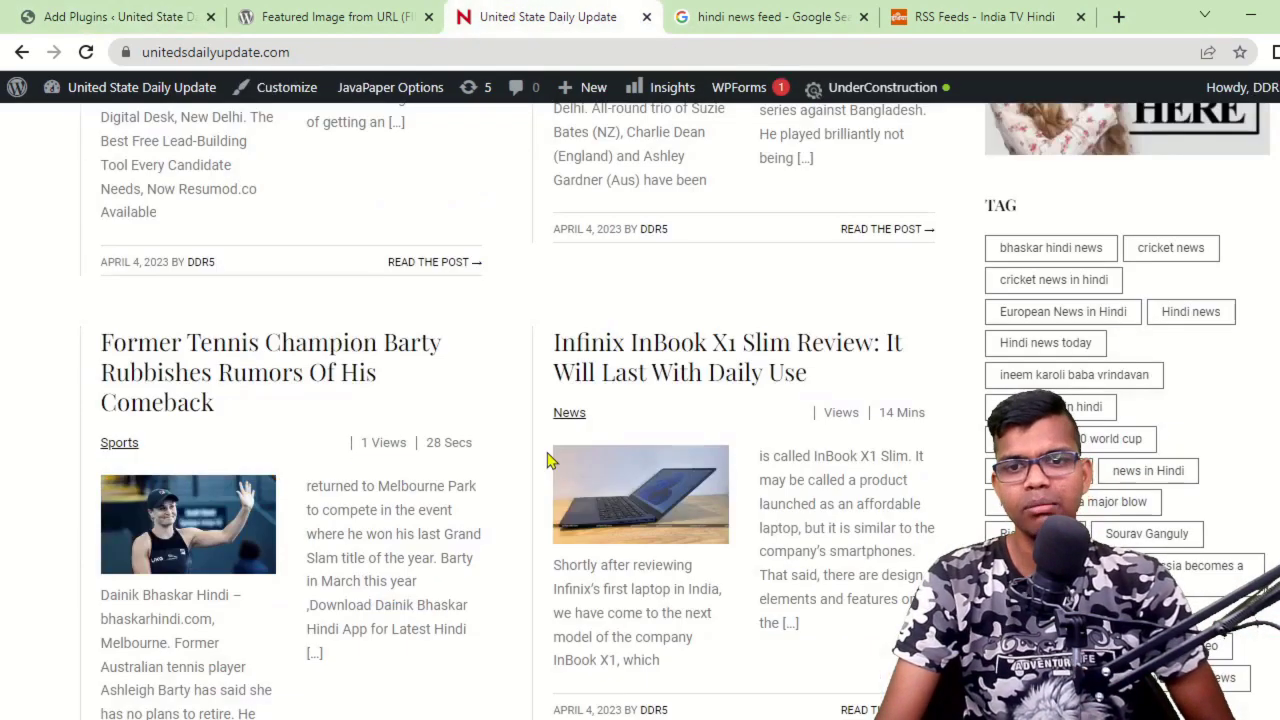
scroll(505, 454, "up", 3)
scroll(505, 454, "up", 12)
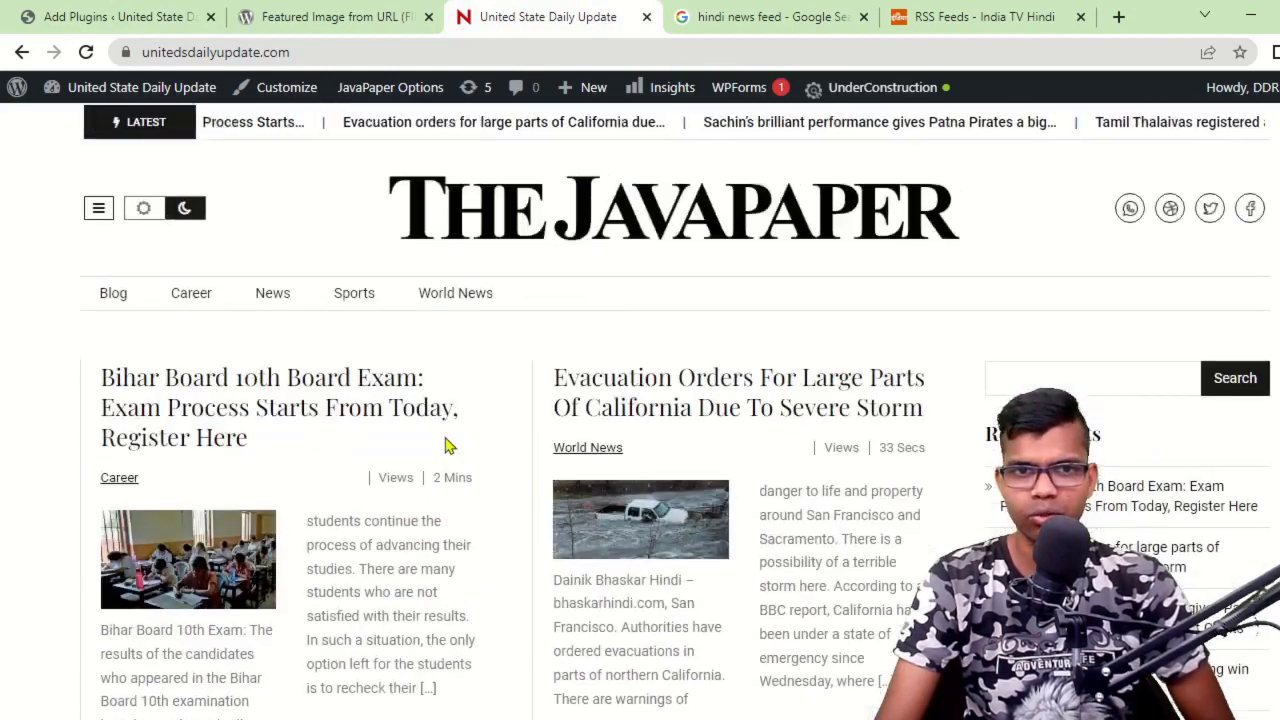
scroll(447, 446, "down", 2)
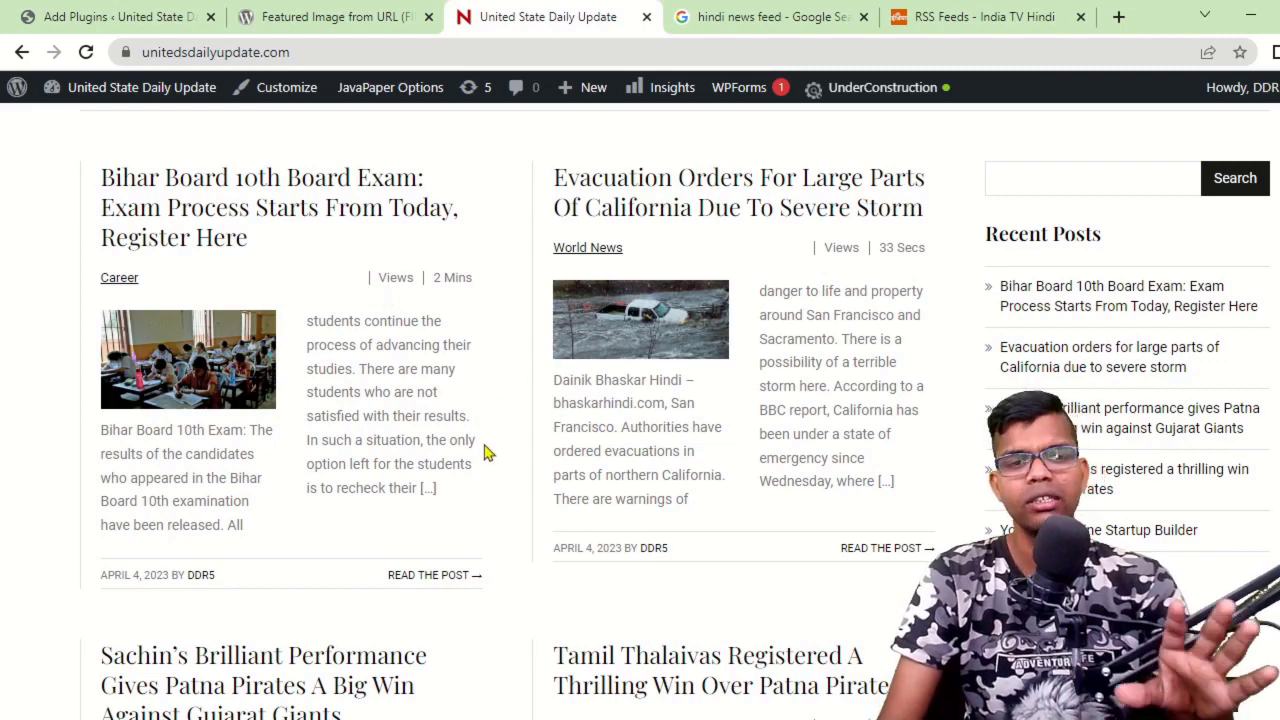
scroll(487, 453, "up", 1)
scroll(487, 453, "down", 1)
scroll(487, 453, "down", 3)
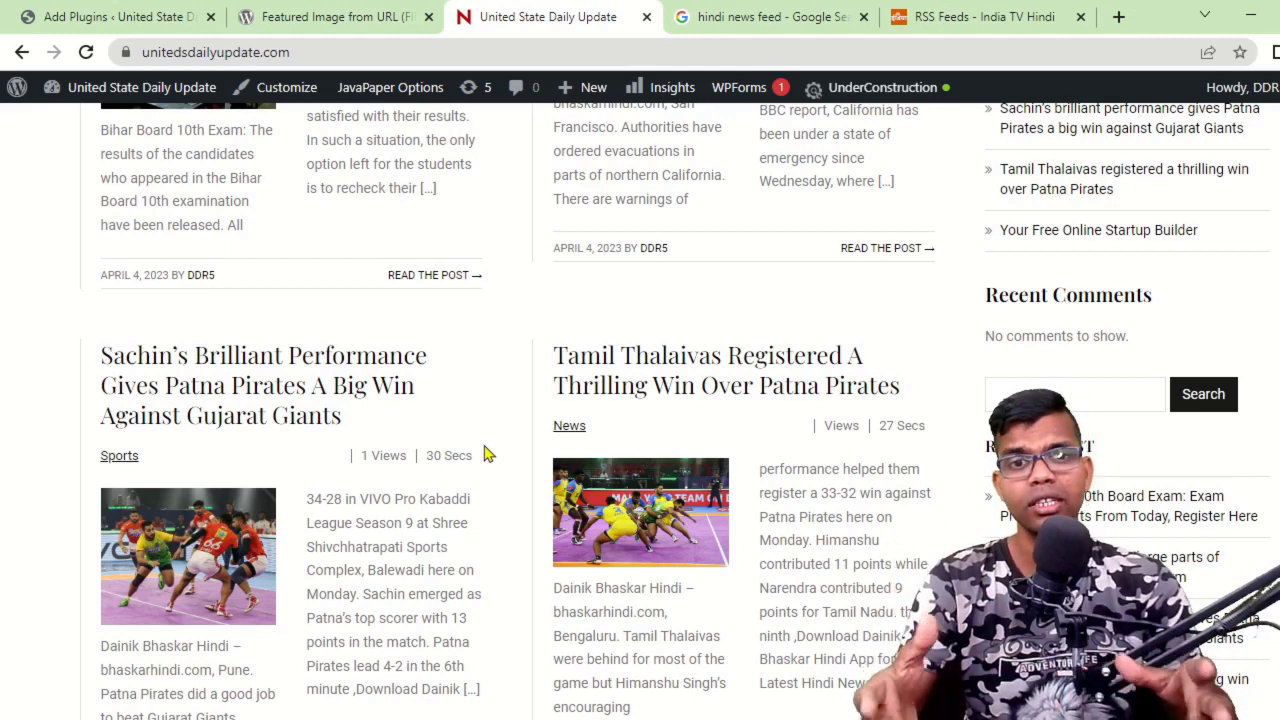
scroll(487, 454, "up", 1)
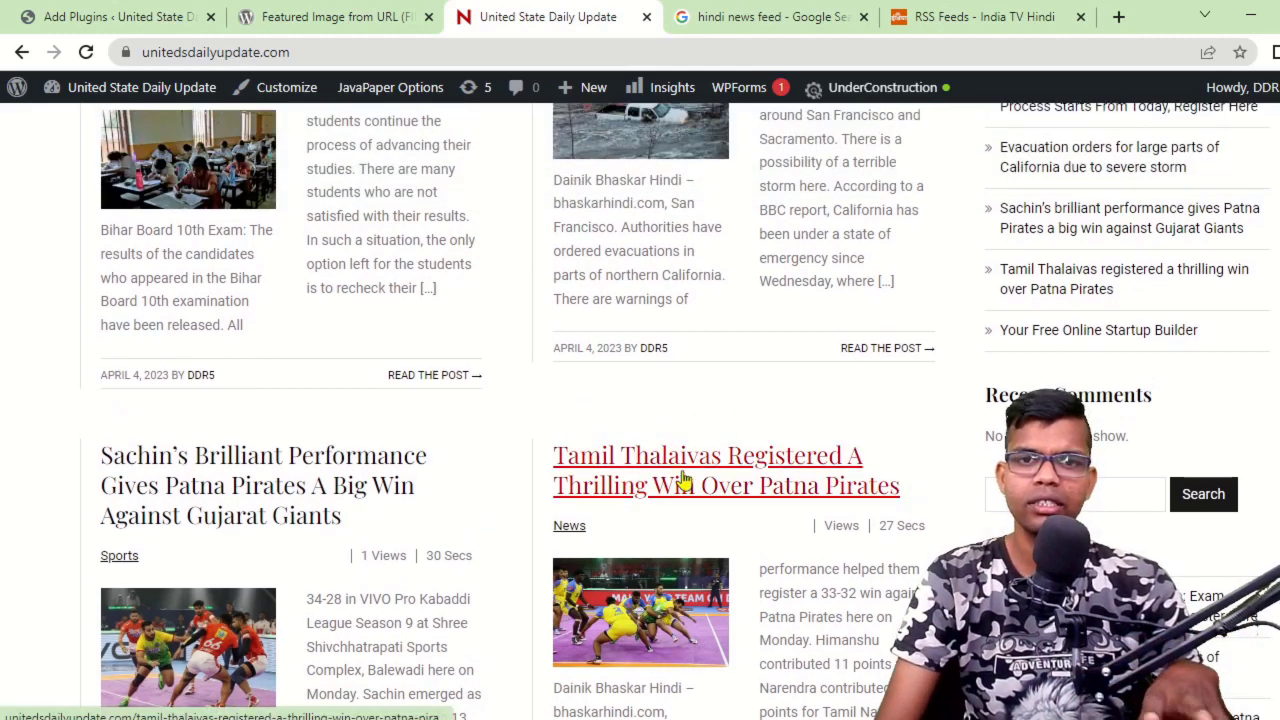
key("F5")
scroll(683, 479, "down", 2)
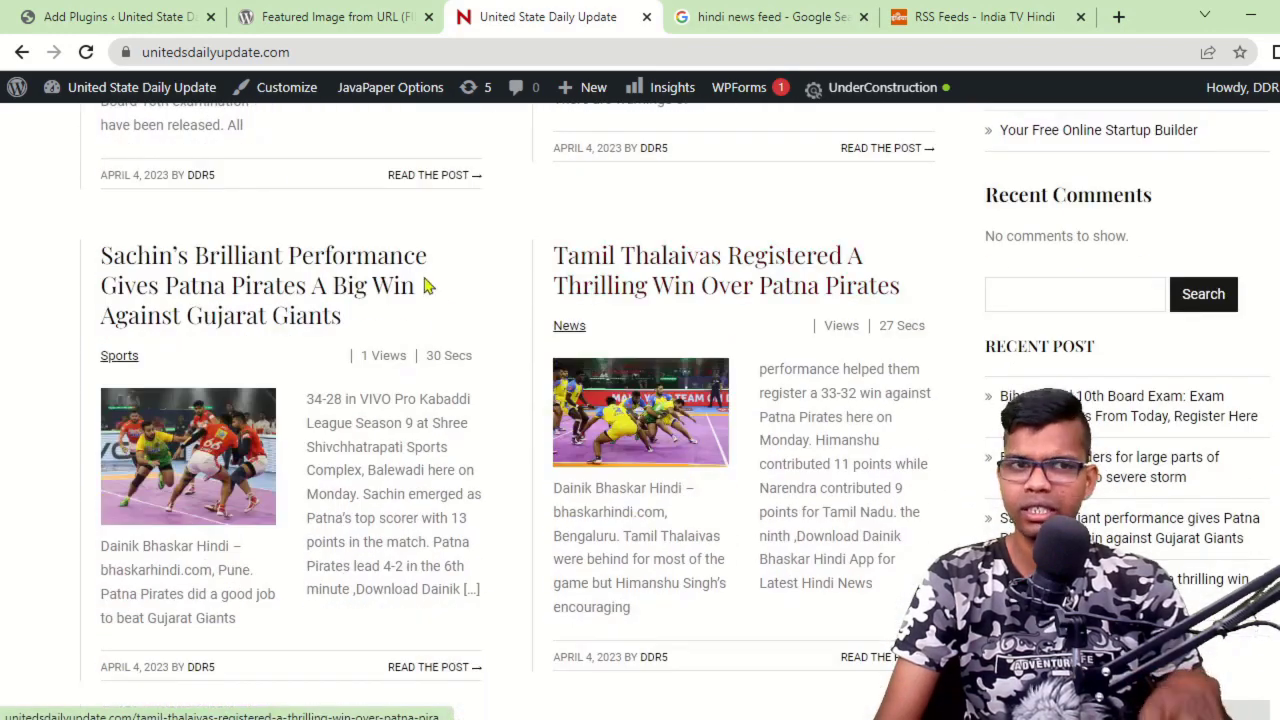
Return to the Add Plugins page and search for new plugins with the keyword "auto social".
left_click(10, 12)
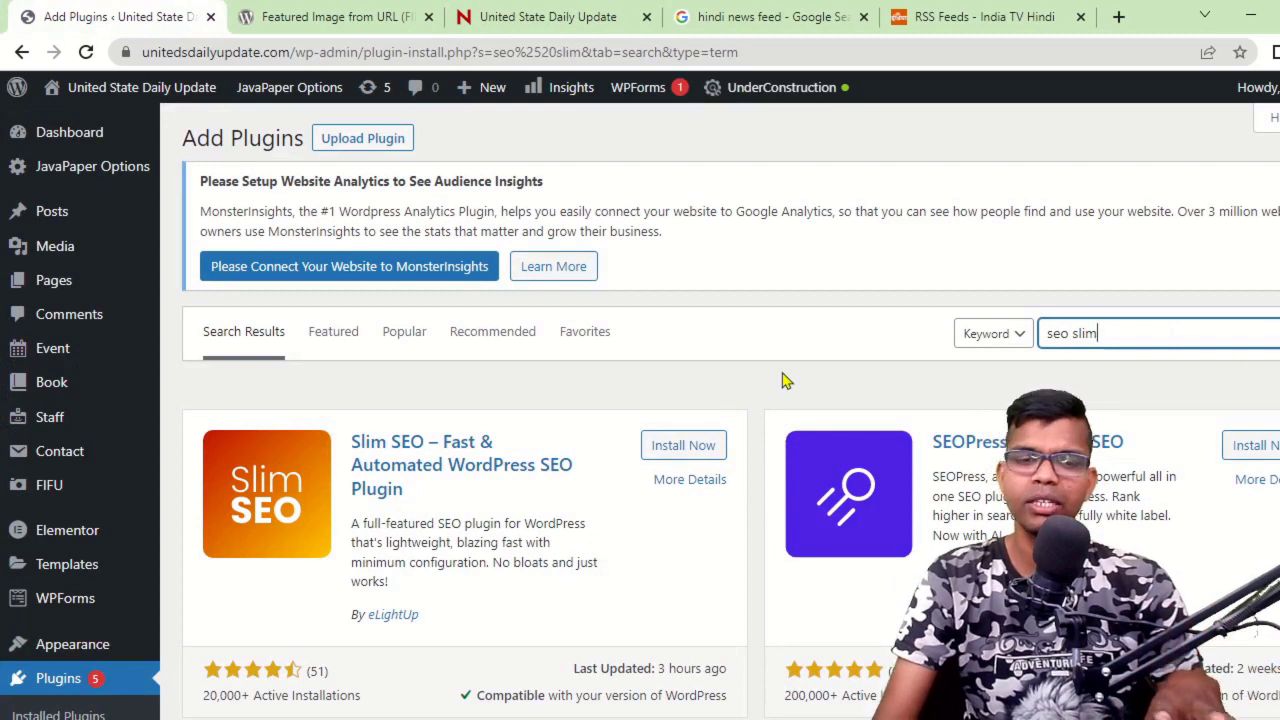
left_click_drag(1124, 333, 966, 340)
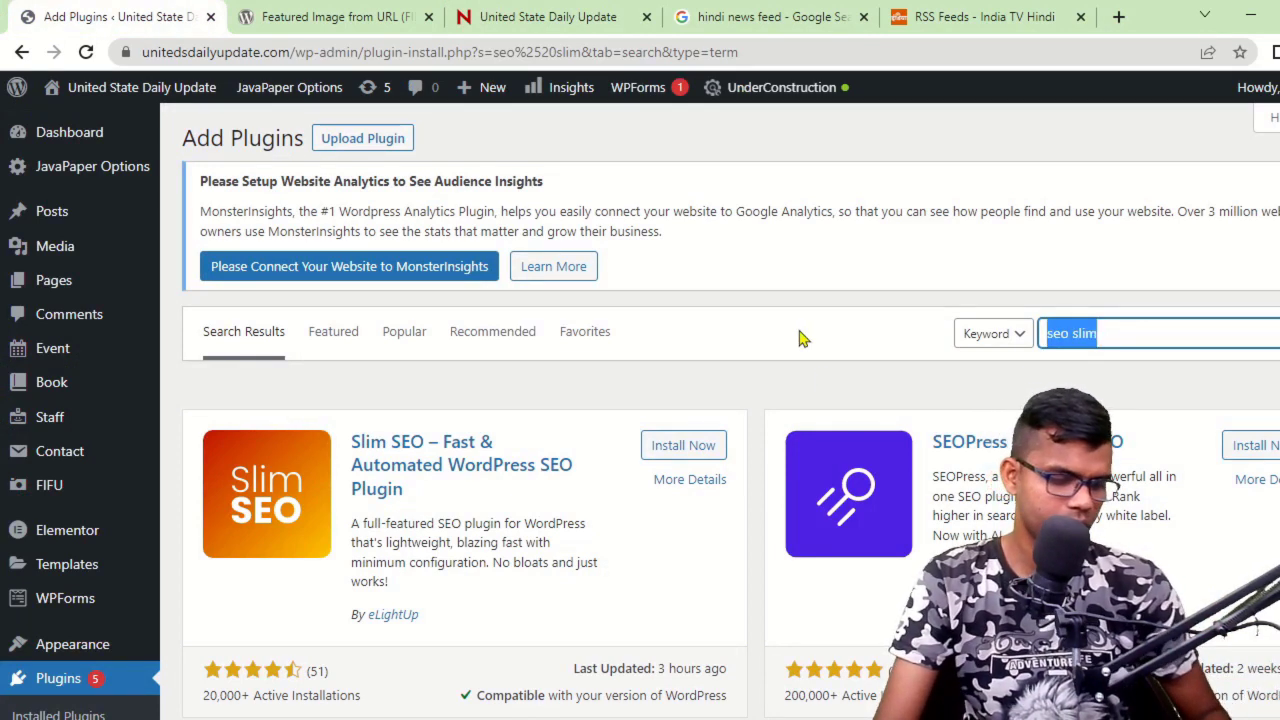
type("auto")
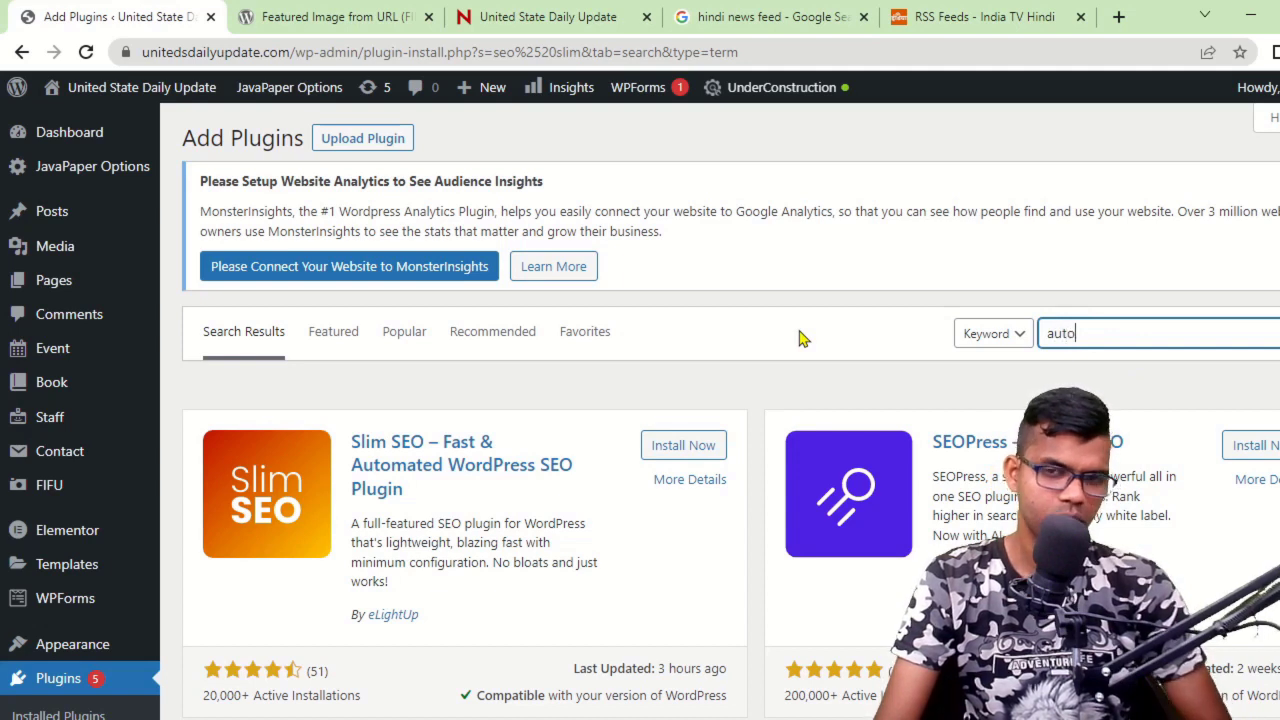
type(" so")
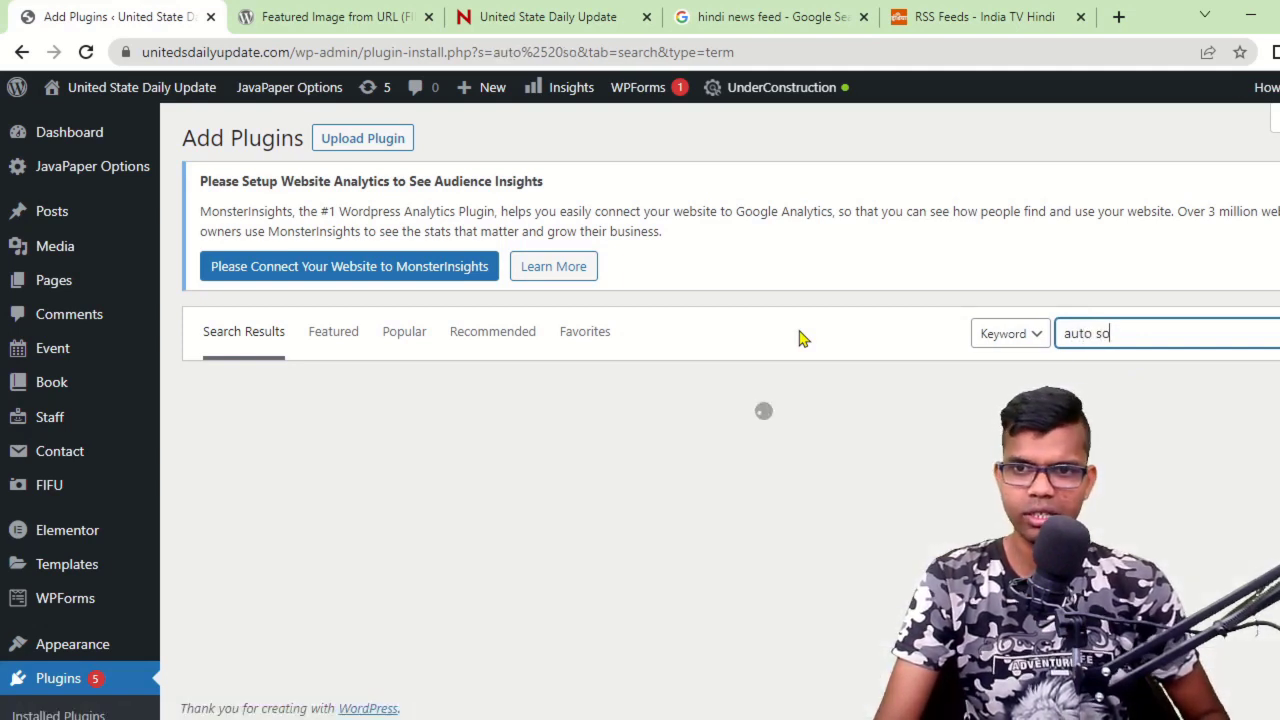
type("c")
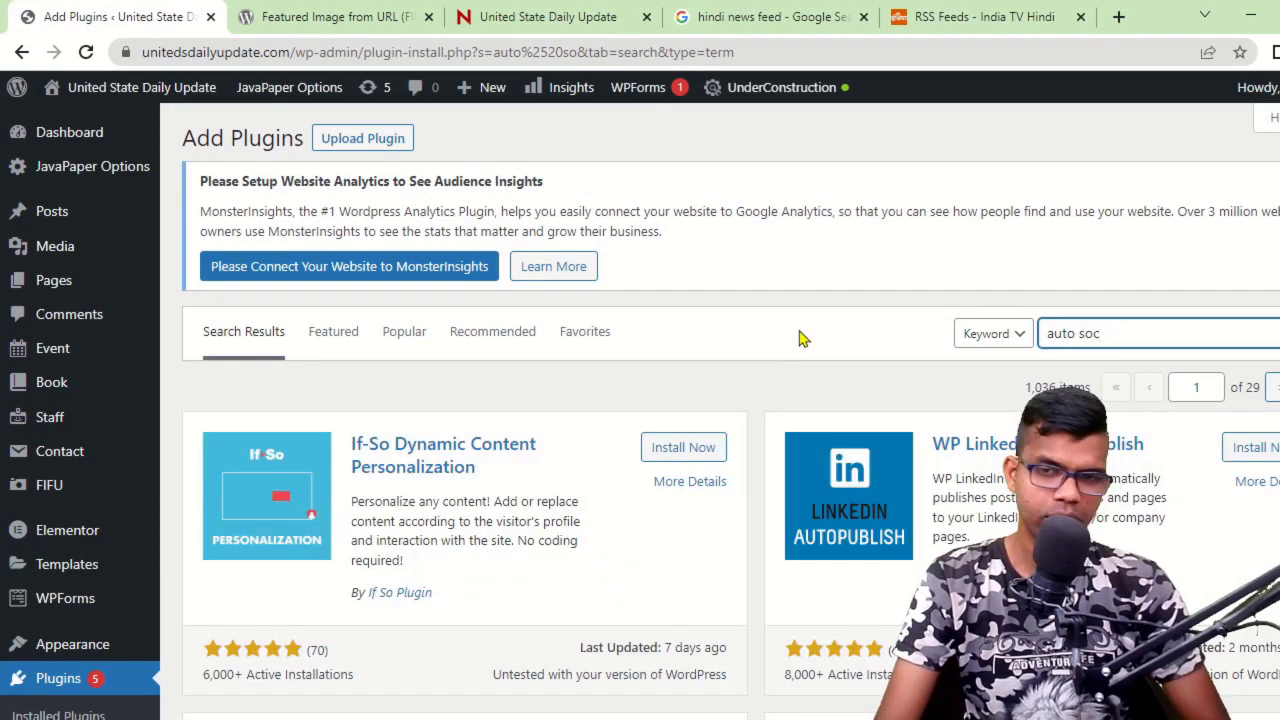
type("ial")
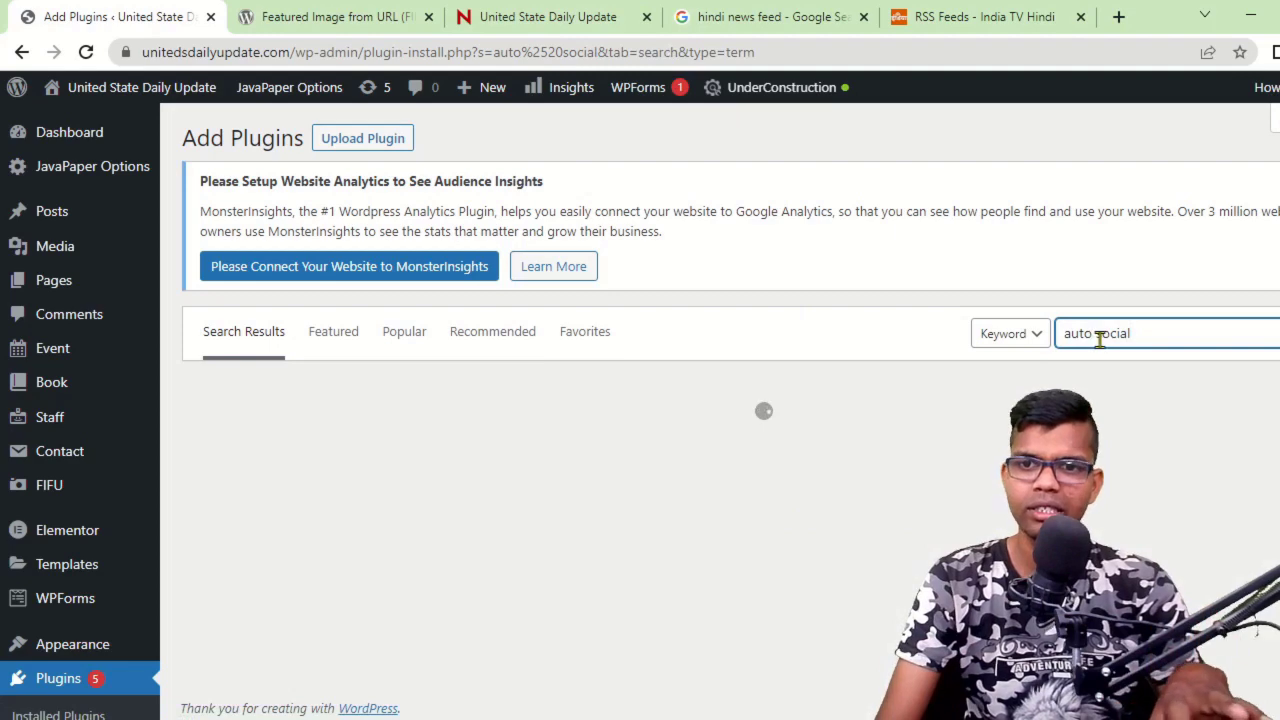
left_click_drag(1100, 340, 994, 354)
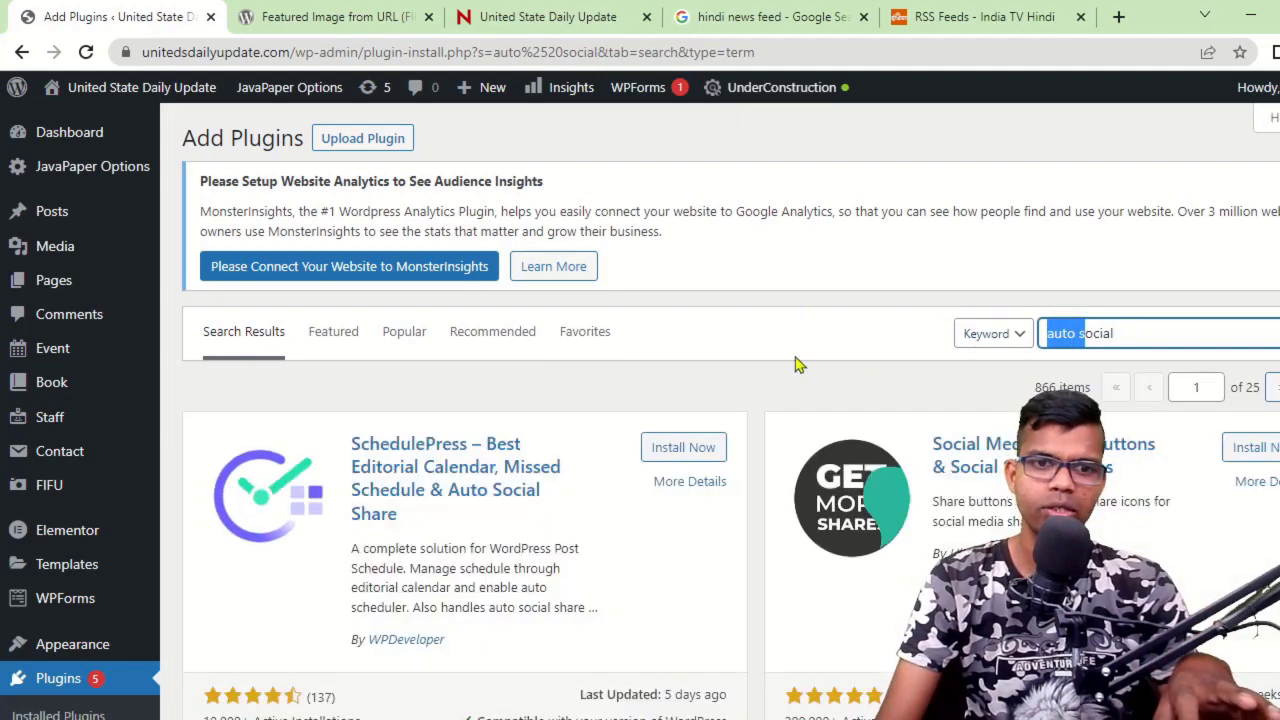
Examine the social sharing plugins in the results, including SchedulePress, Sassy Social Share and Blog2Social.
scroll(797, 365, "down", 5)
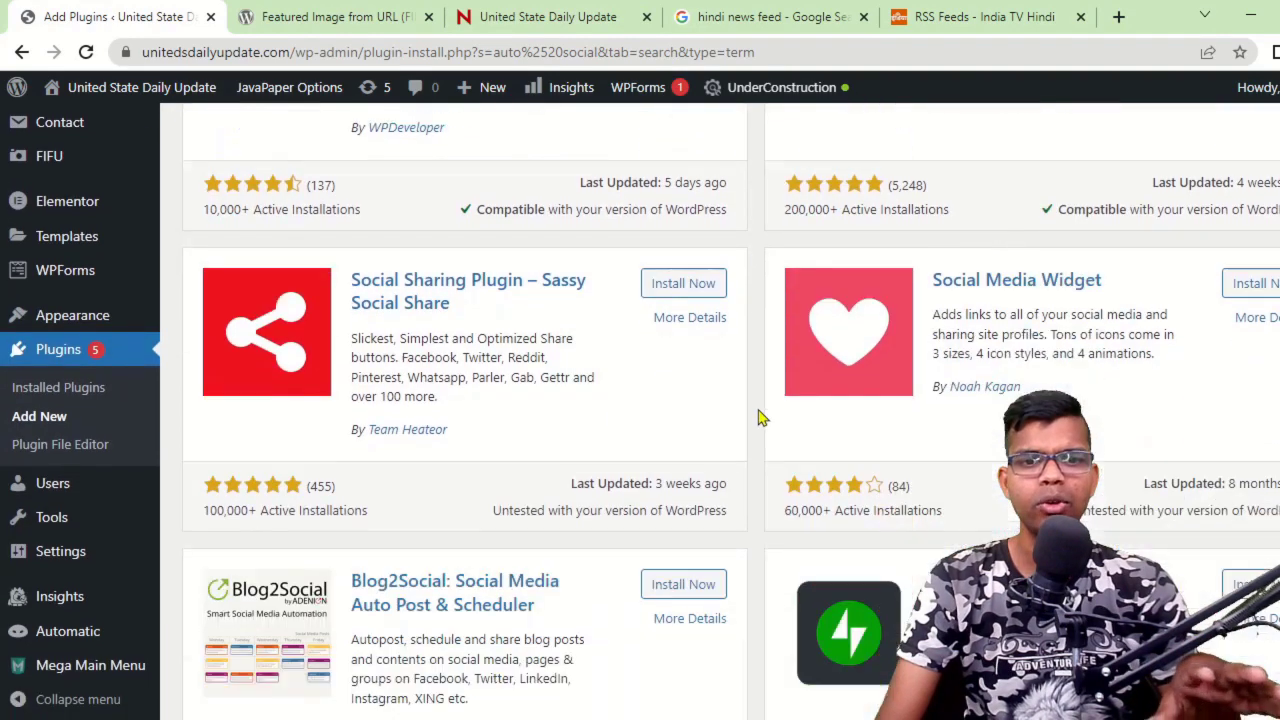
scroll(740, 480, "down", 1)
scroll(780, 523, "down", 1)
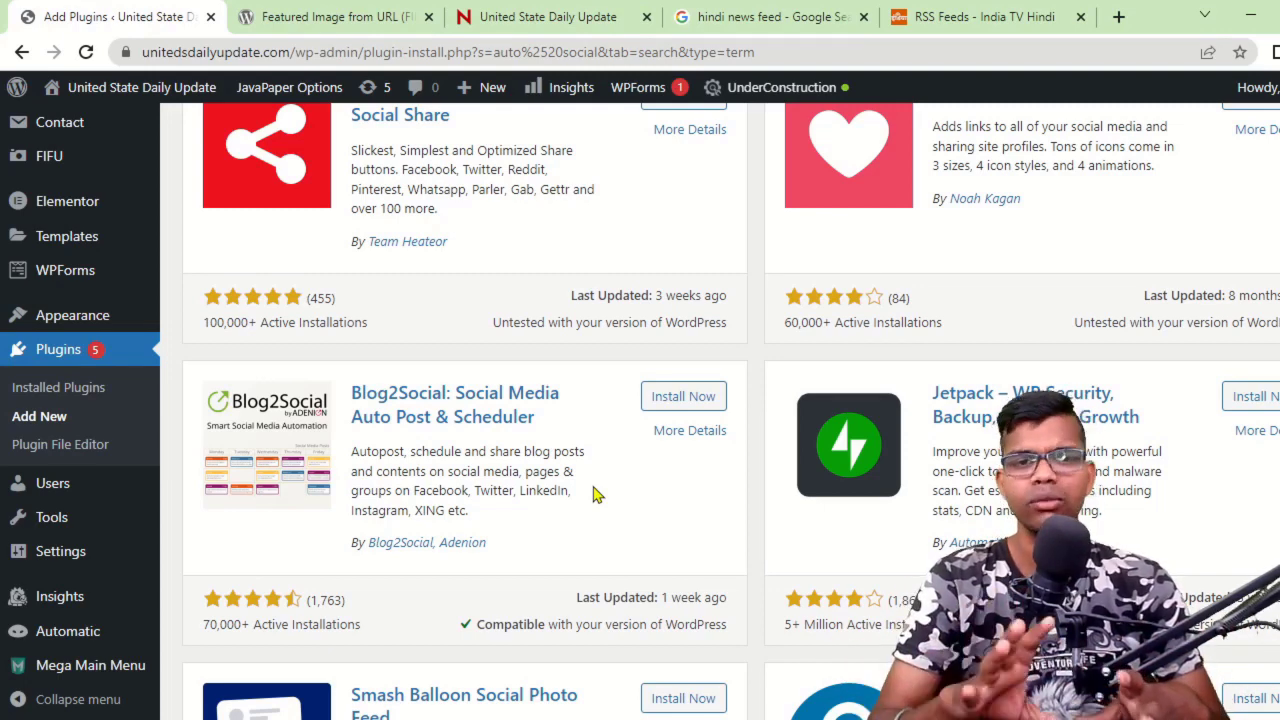
scroll(595, 494, "up", 3)
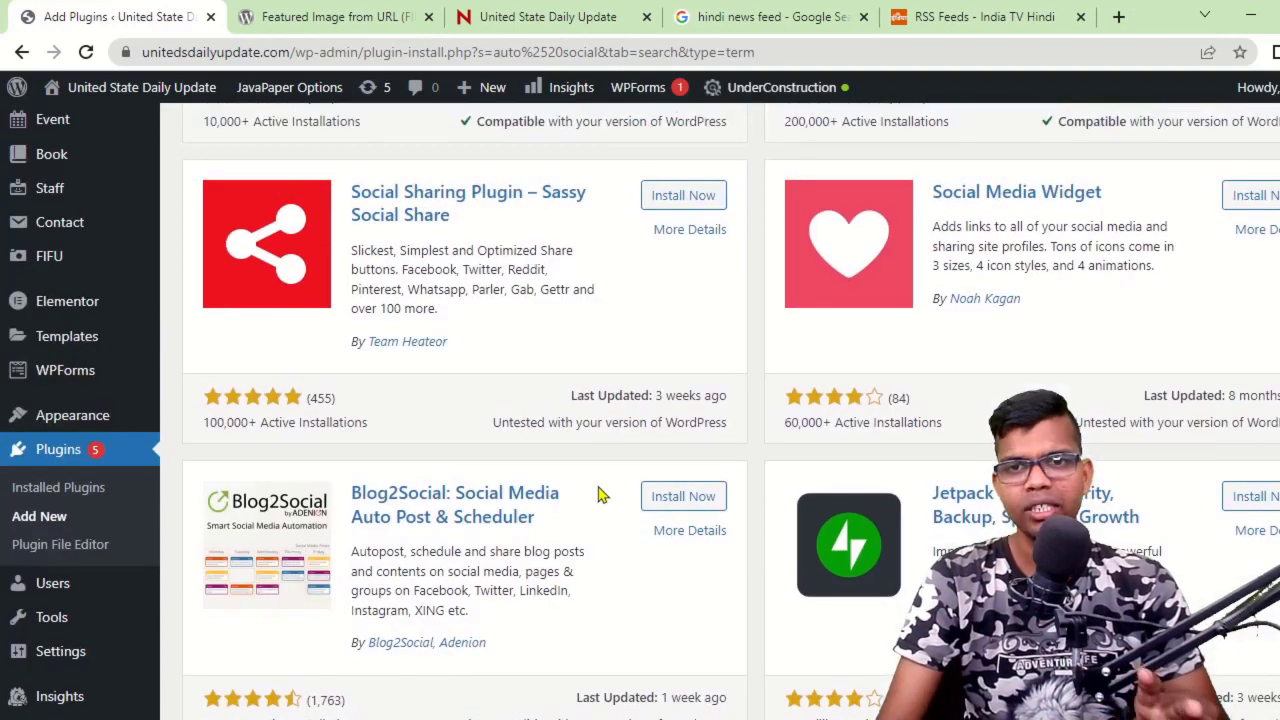
scroll(598, 494, "up", 8)
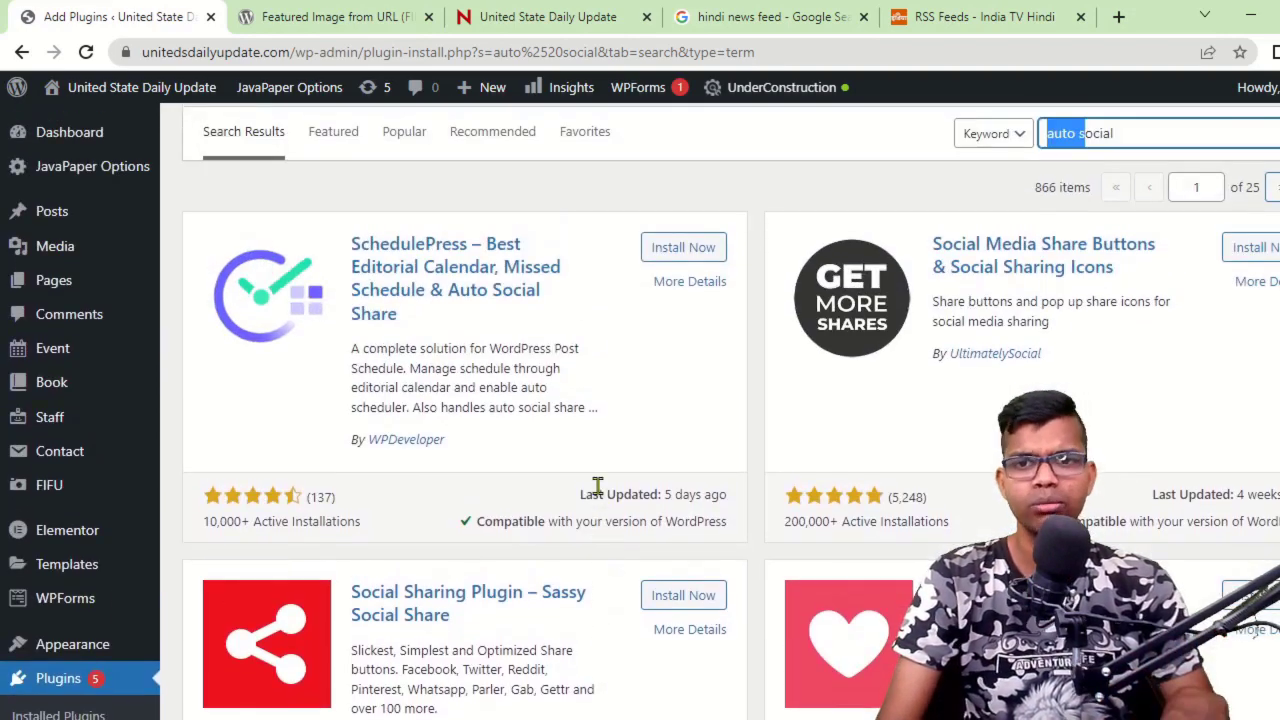
scroll(598, 494, "down", 5)
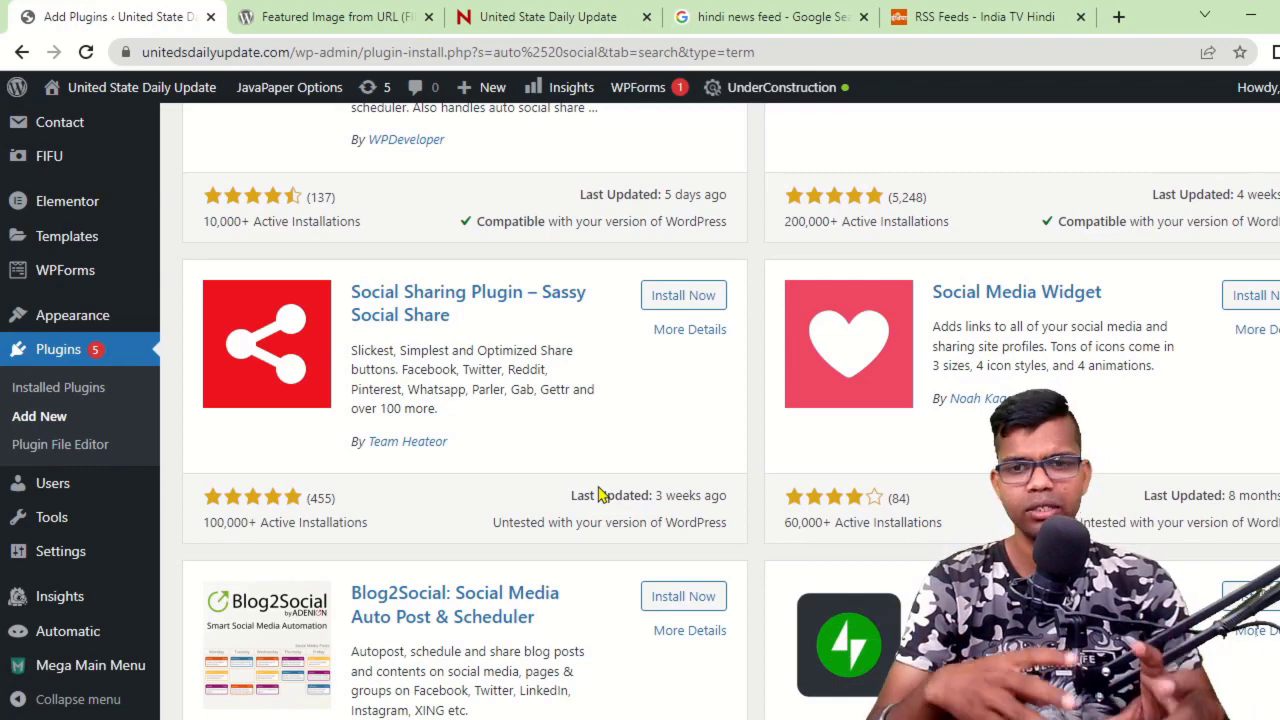
scroll(598, 494, "down", 4)
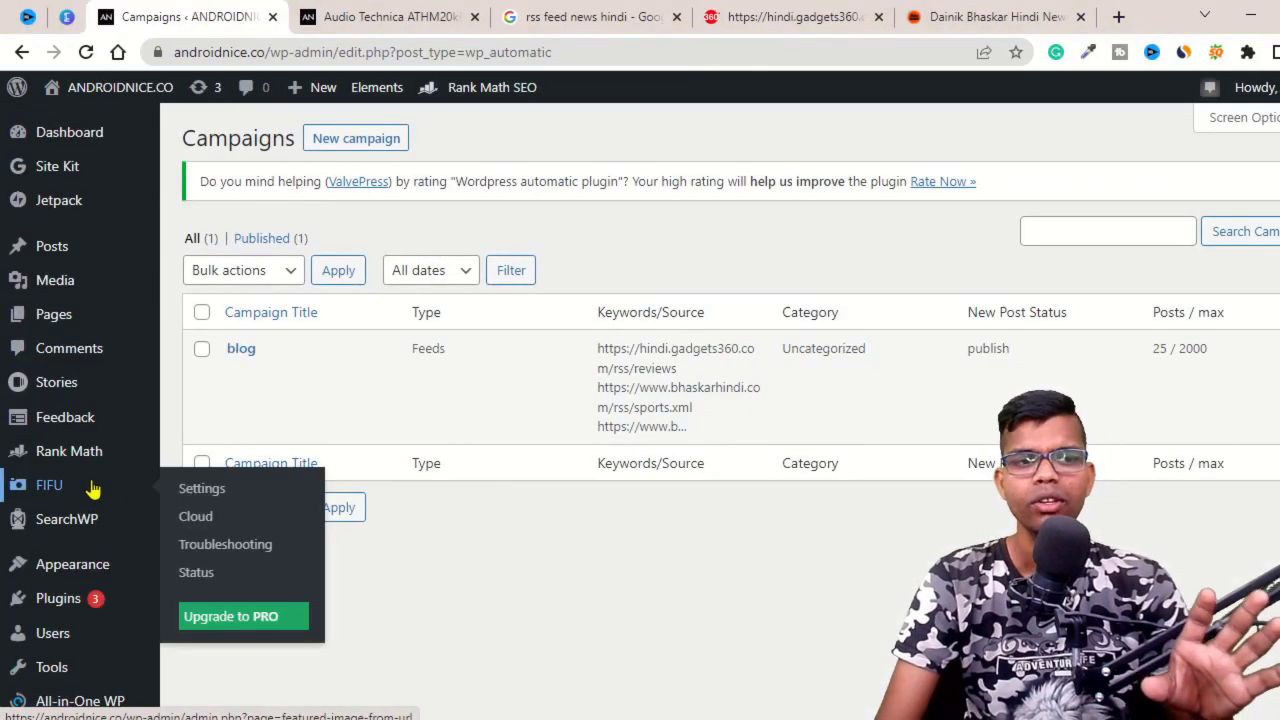
Go to the ANDROIDNICE.CO admin dashboard, open its live site in a new tab and look over the home page posts.
mouse_move(22, 135)
left_click(203, 144)
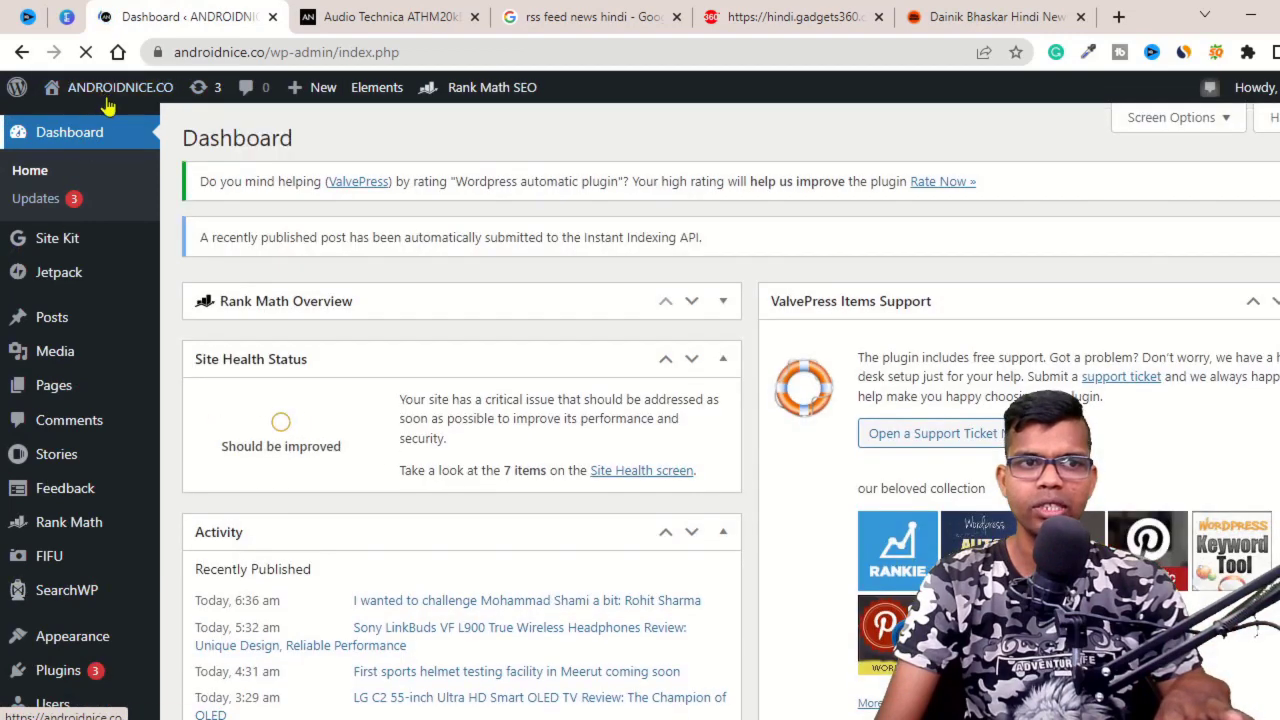
mouse_move(106, 92)
right_click(104, 118)
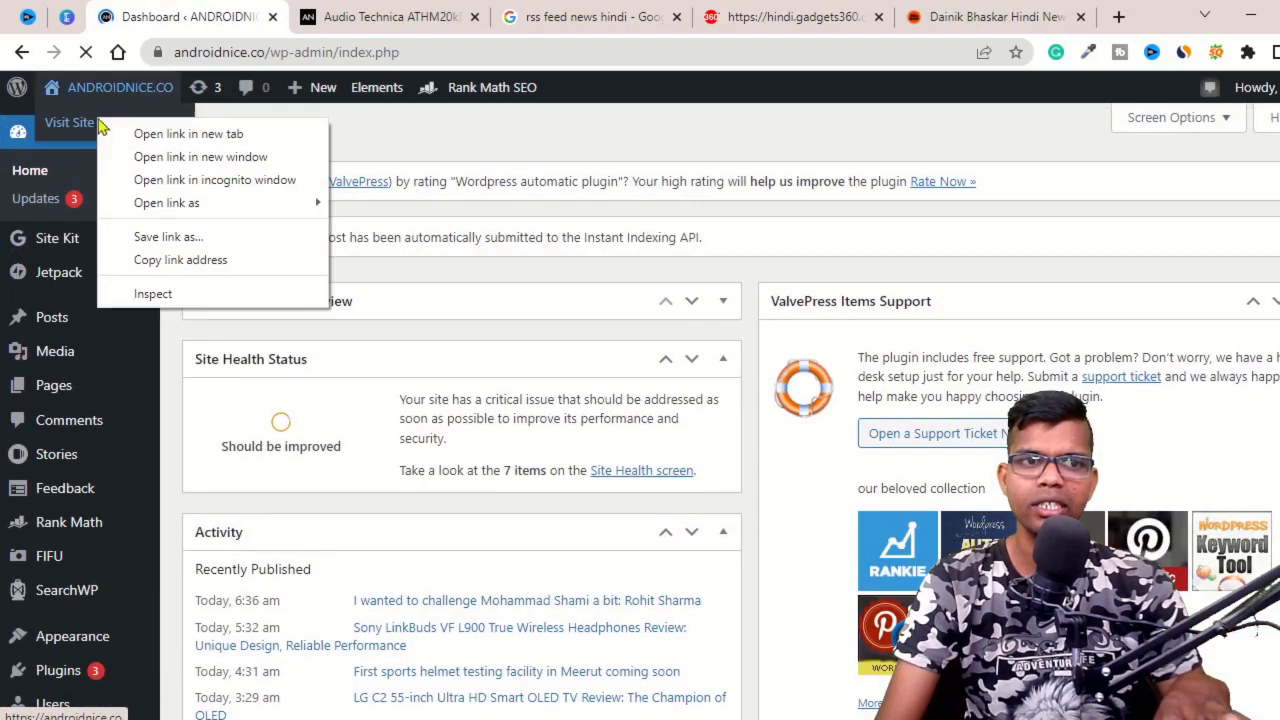
left_click(190, 132)
key("ctrl+Tab")
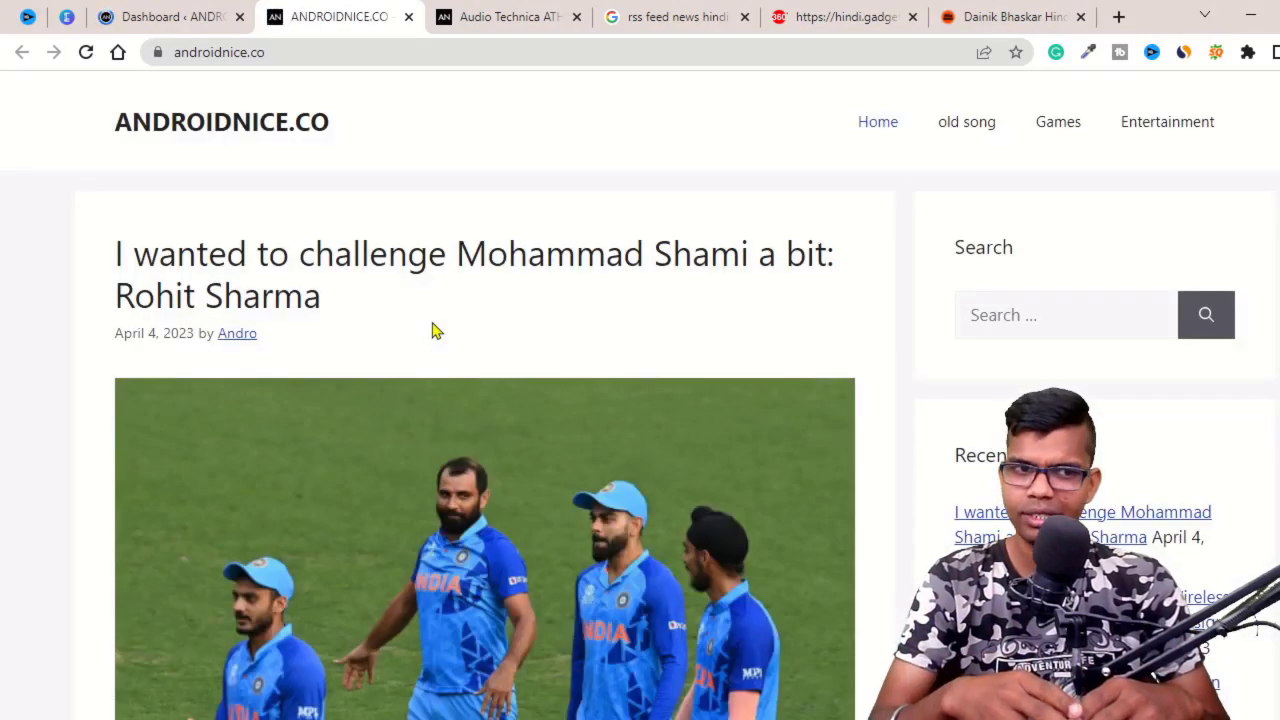
scroll(432, 330, "down", 9)
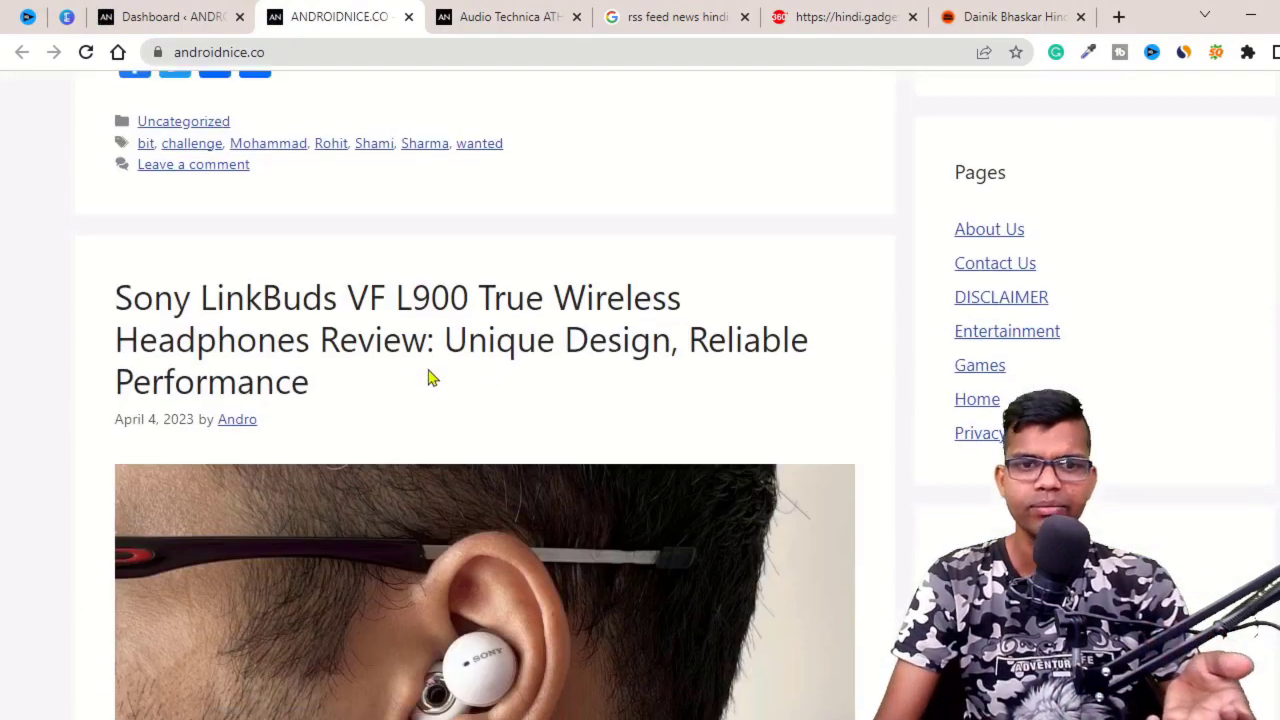
scroll(429, 374, "up", 10)
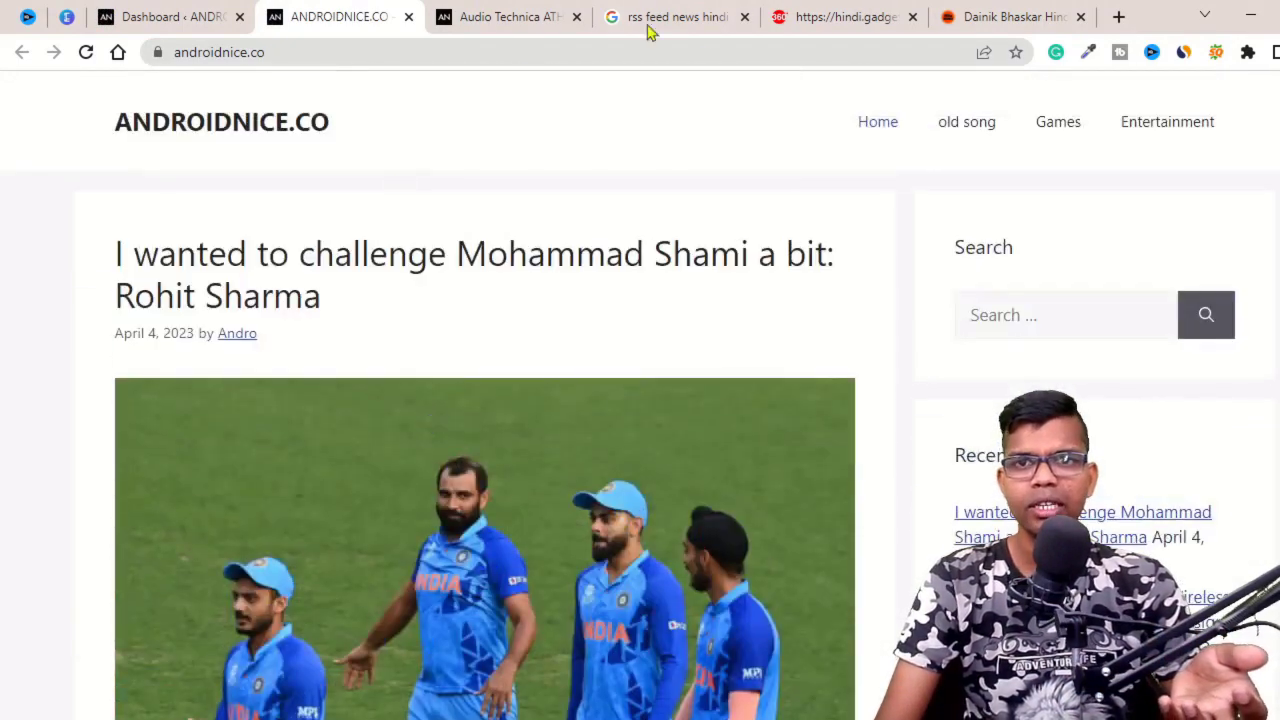
Visit blogginglover.in in a new tab, look through its gadget posts and open the Redmi Note 12 Pro 4G article.
left_click(1119, 16)
type("blogg")
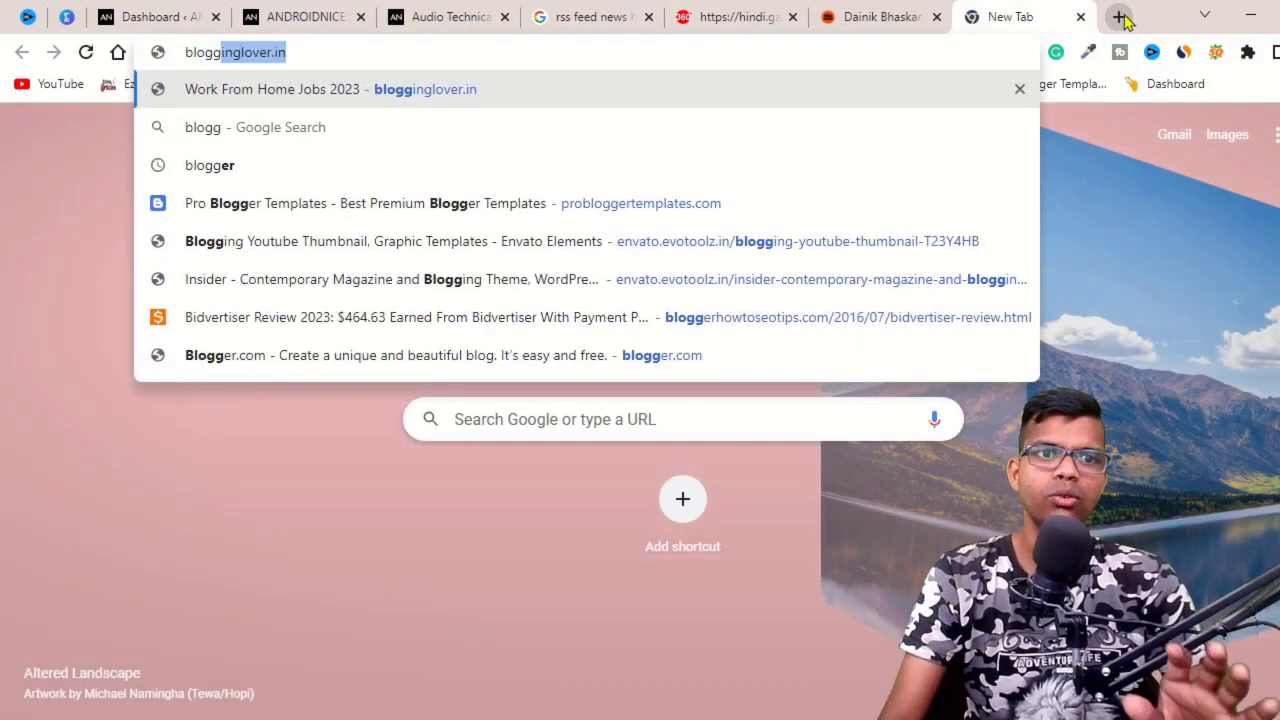
left_click(368, 60)
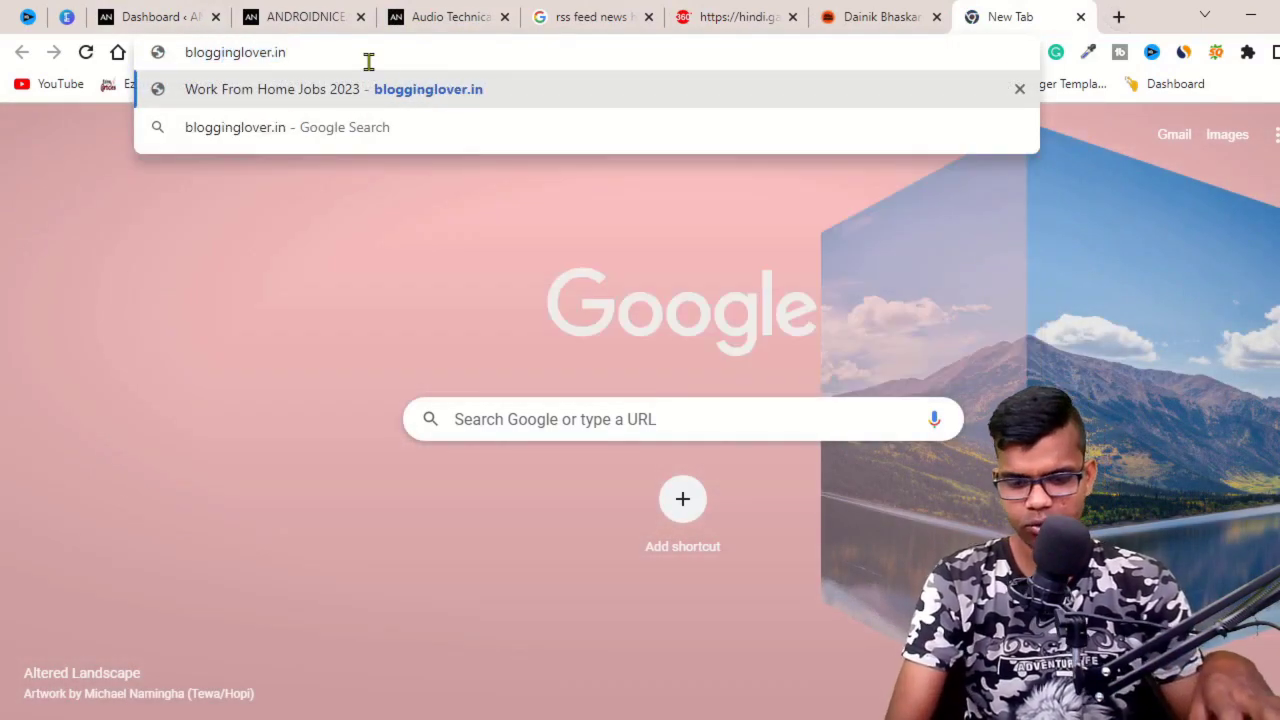
key("Return")
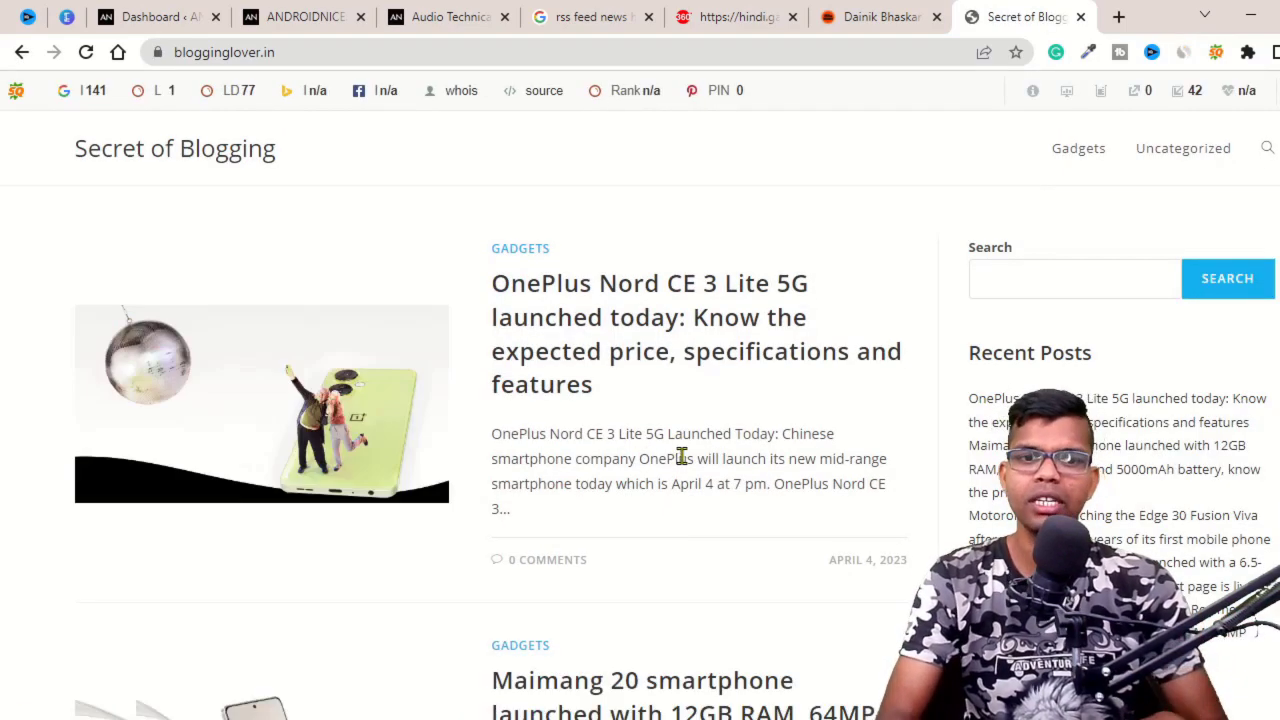
scroll(681, 456, "down", 10)
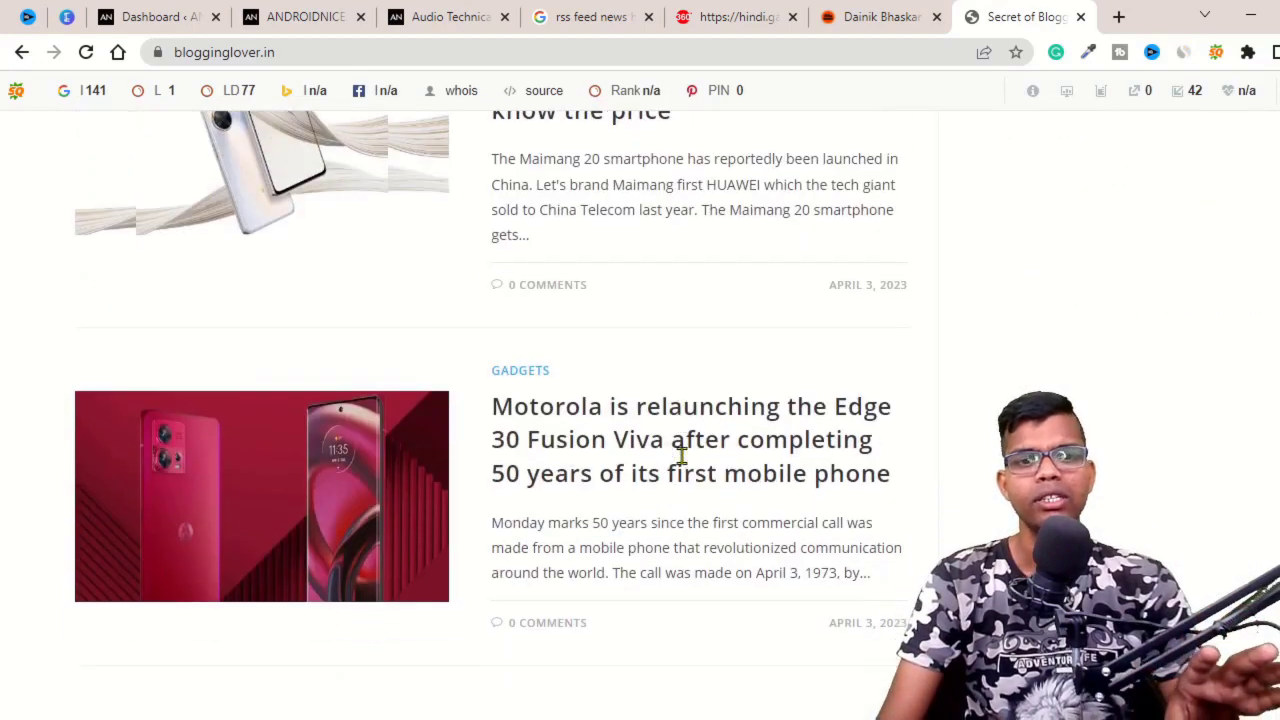
scroll(683, 462, "down", 9)
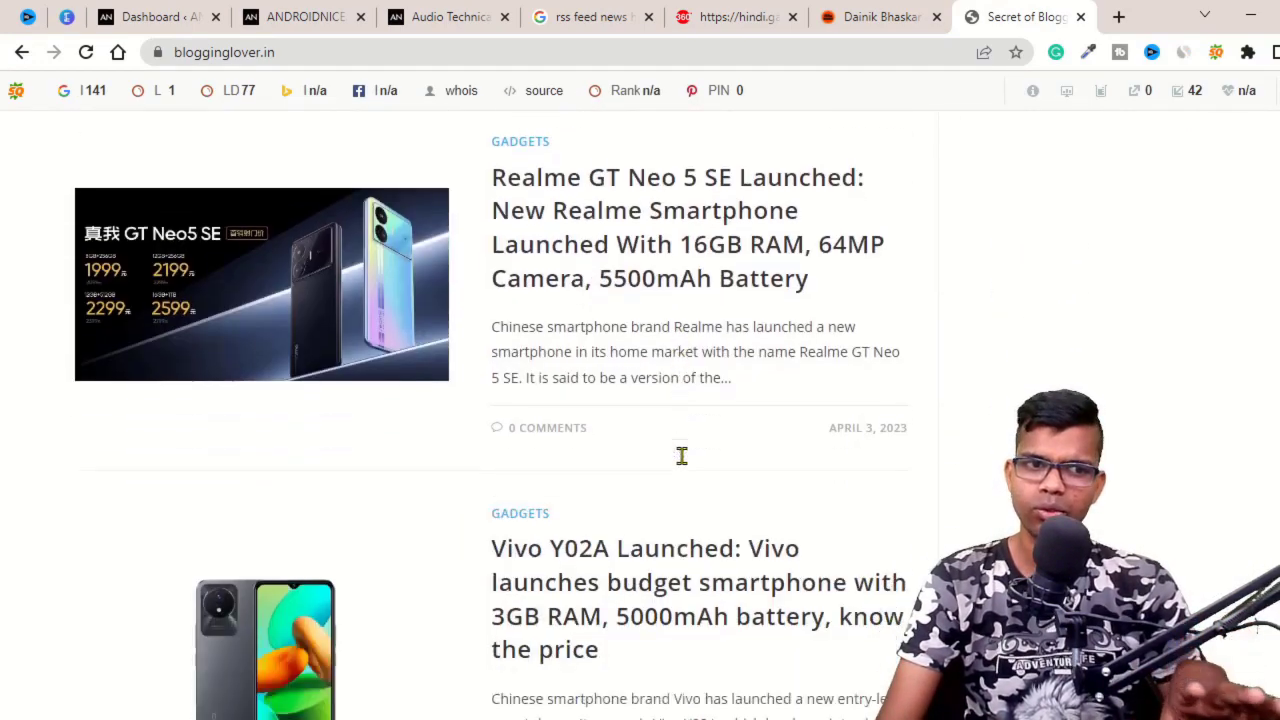
scroll(683, 462, "down", 5)
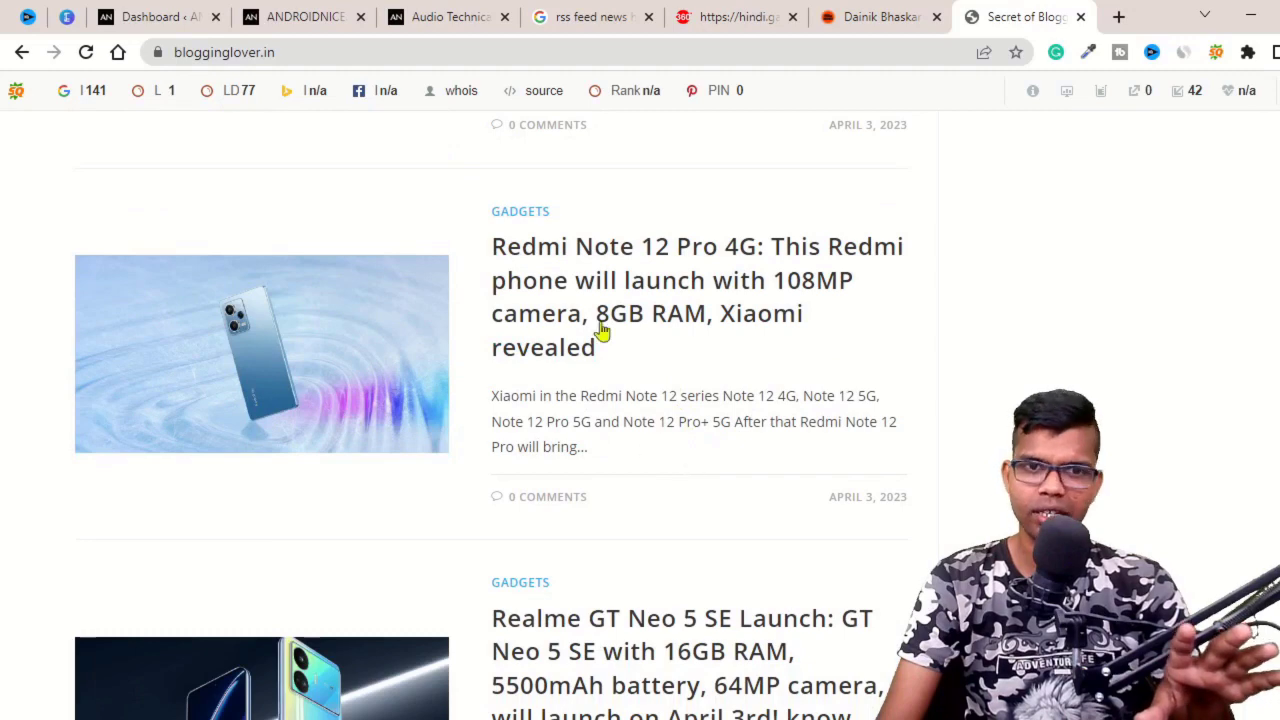
left_click(600, 310)
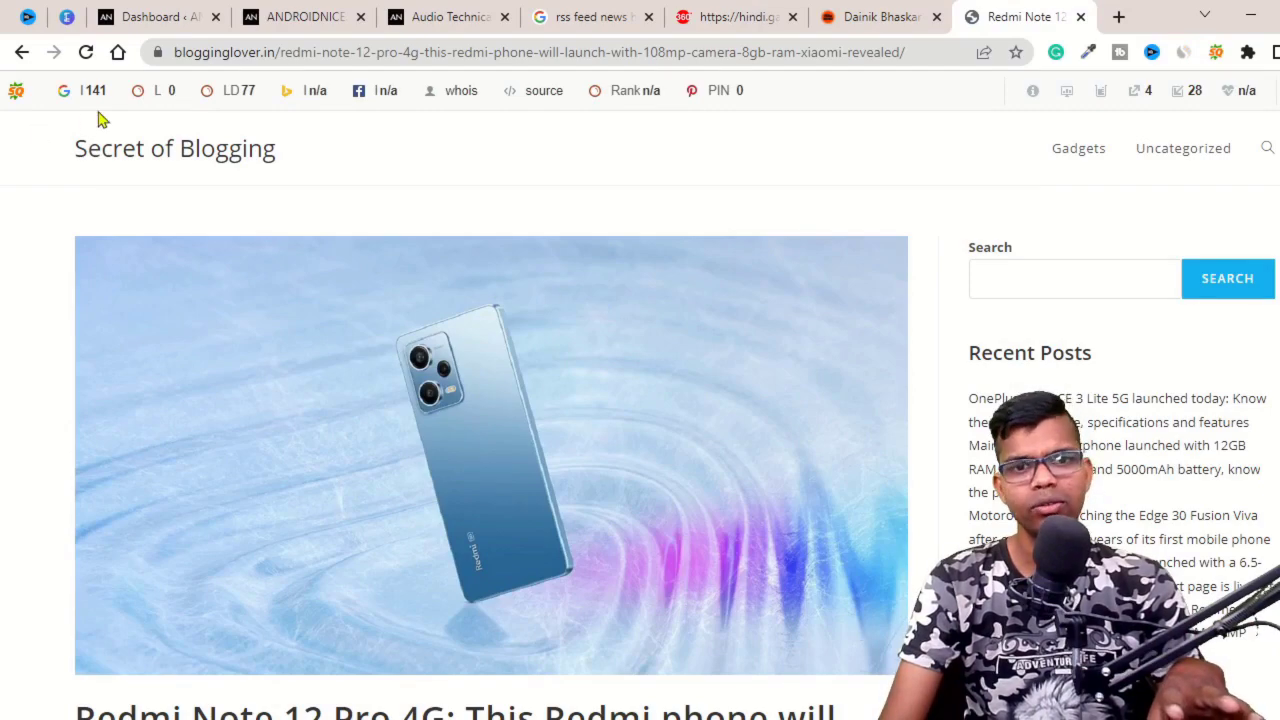
Read through the Redmi Note 12 Pro 4G article, including its specifications, embedded video and tags.
scroll(583, 400, "down", 12)
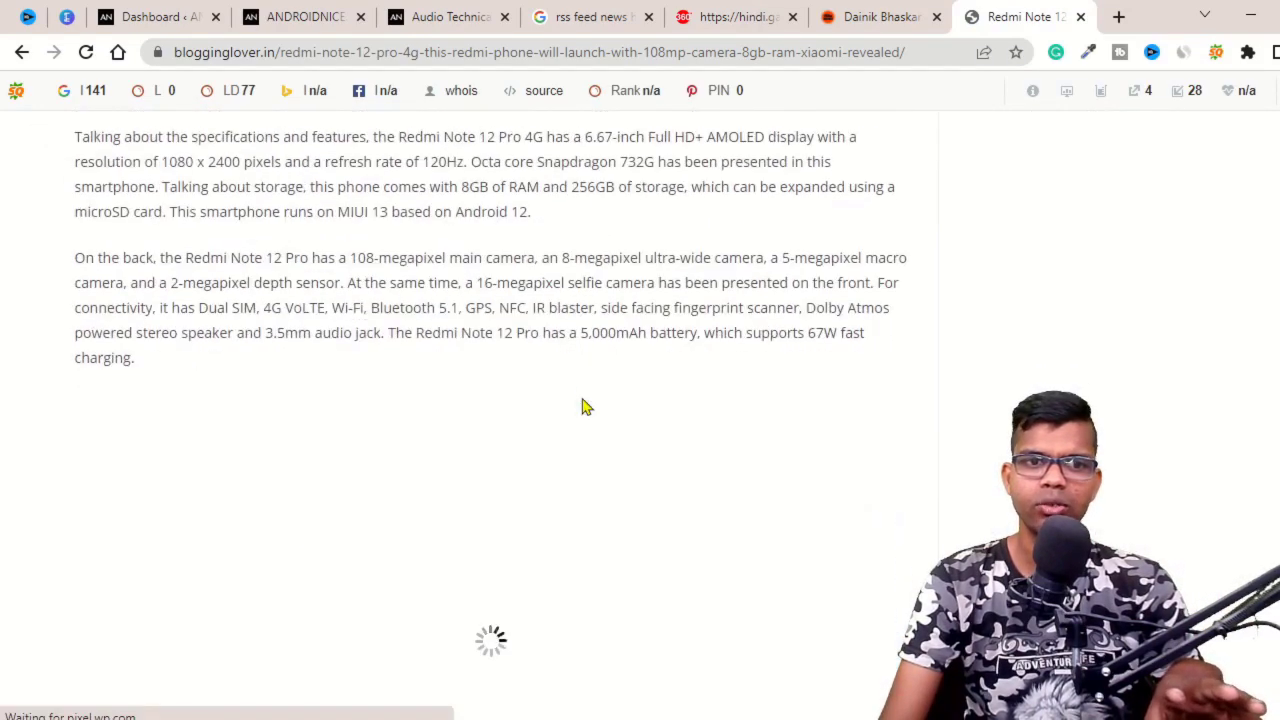
scroll(586, 405, "down", 5)
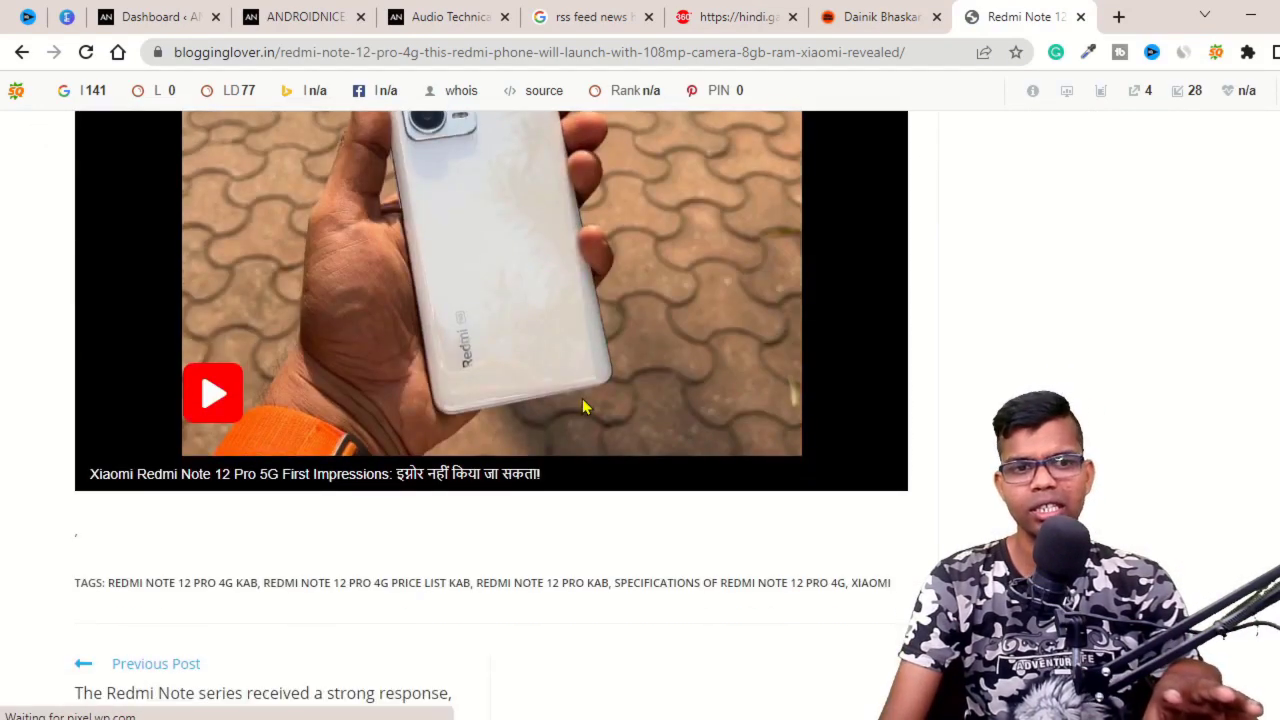
scroll(586, 405, "up", 12)
scroll(586, 405, "down", 4)
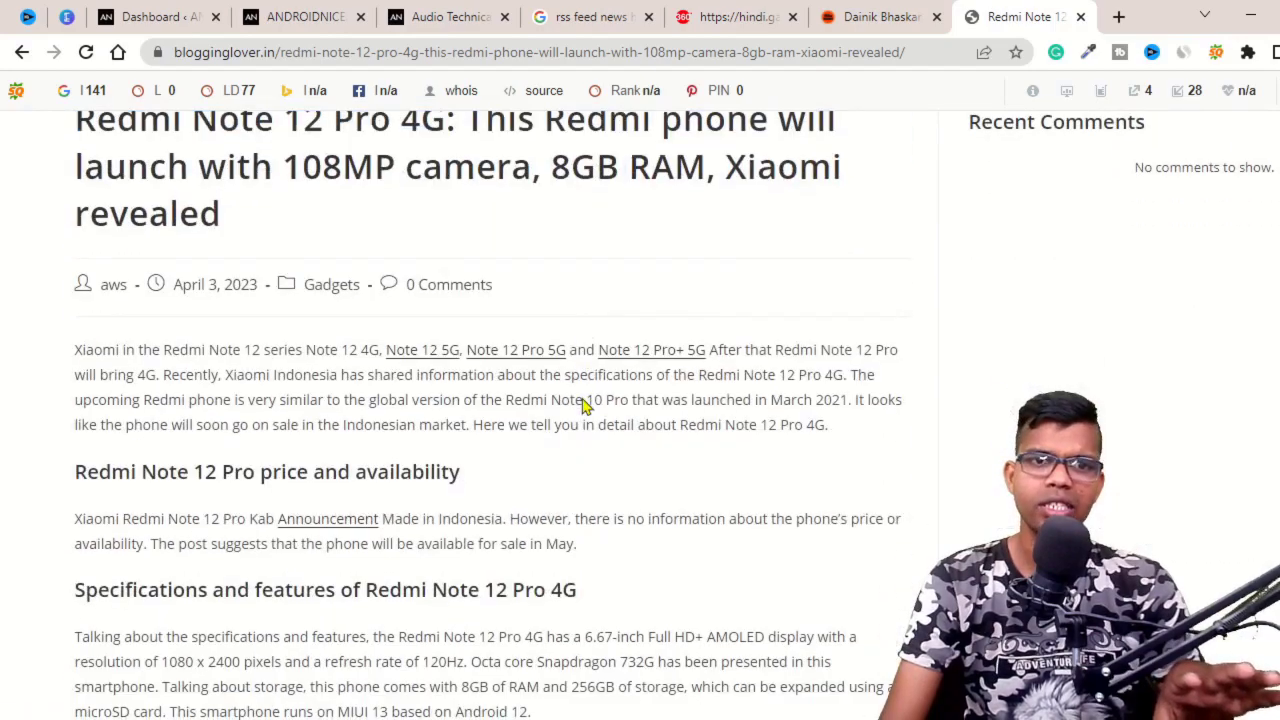
scroll(583, 399, "up", 6)
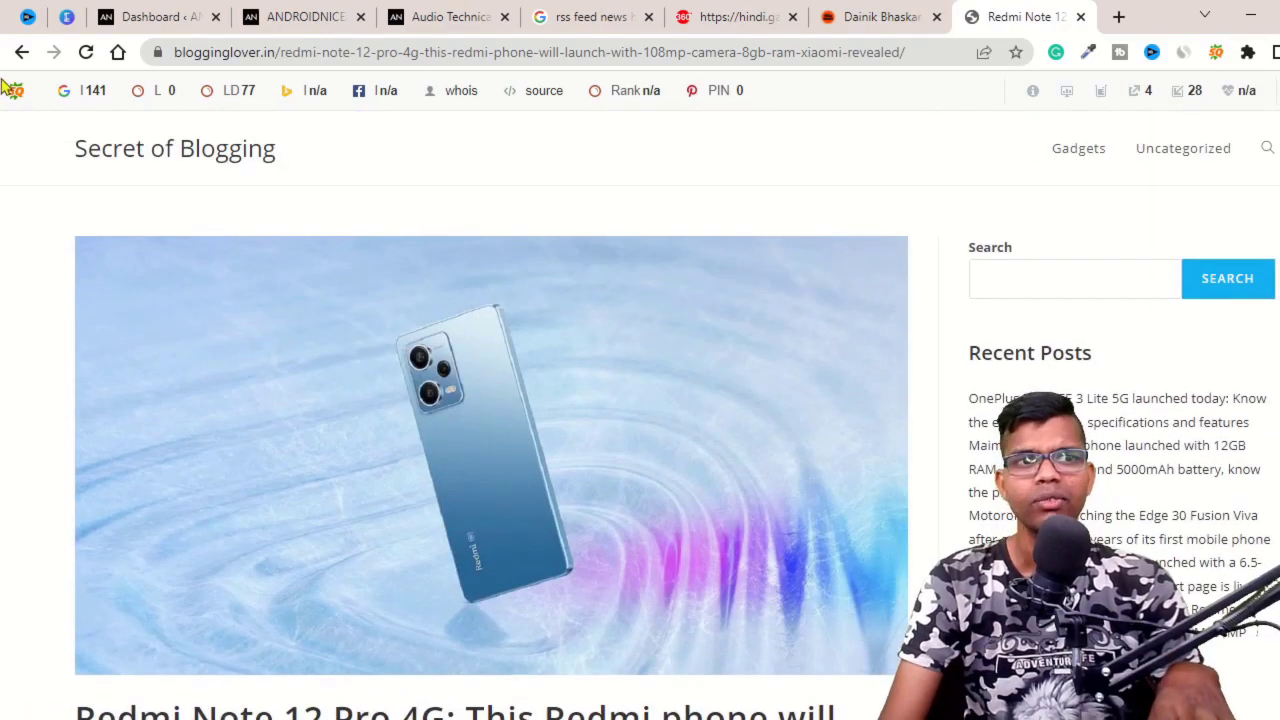
Return to the blogginglover.in home page and check the publication date of the last post on the first page.
left_click(20, 51)
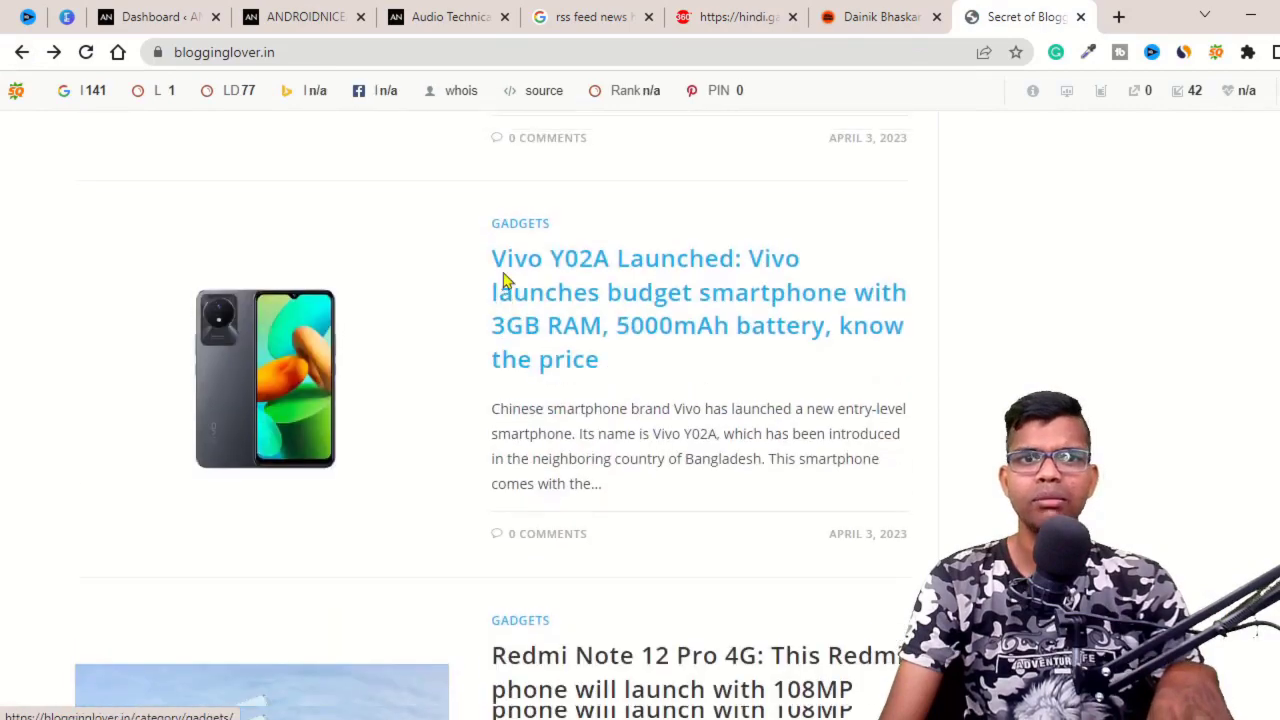
scroll(503, 280, "up", 3)
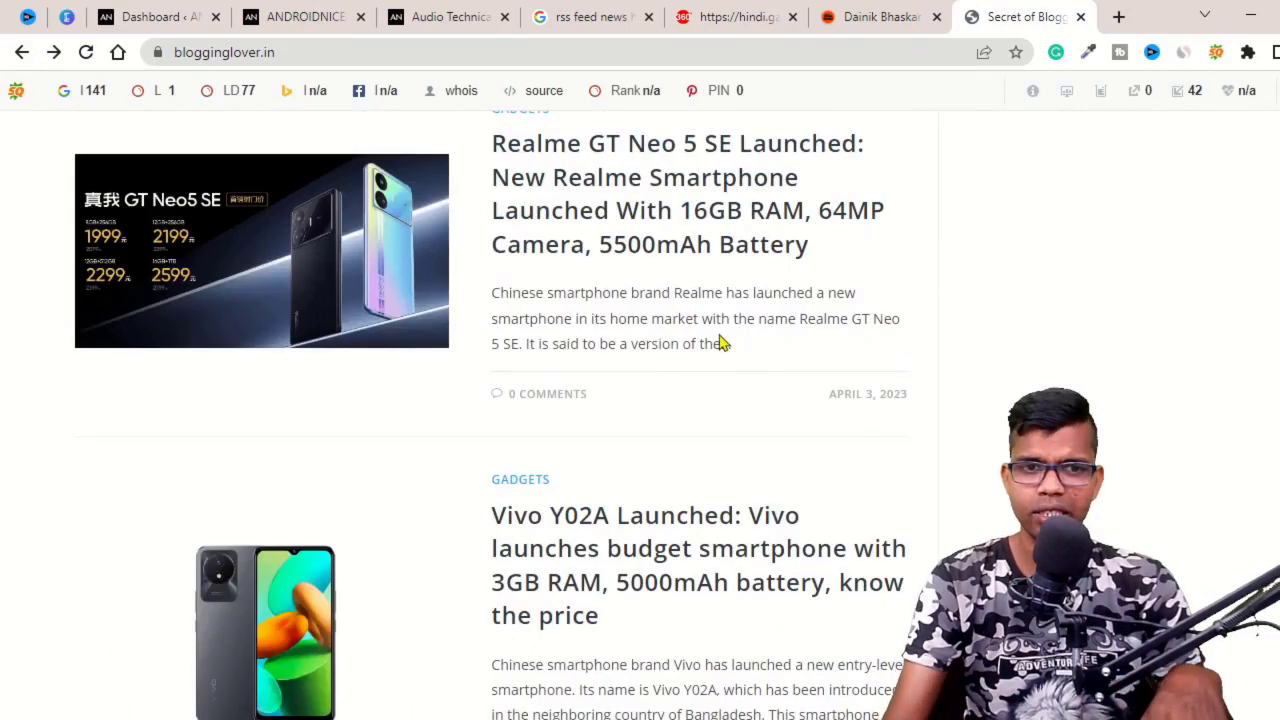
scroll(720, 343, "down", 13)
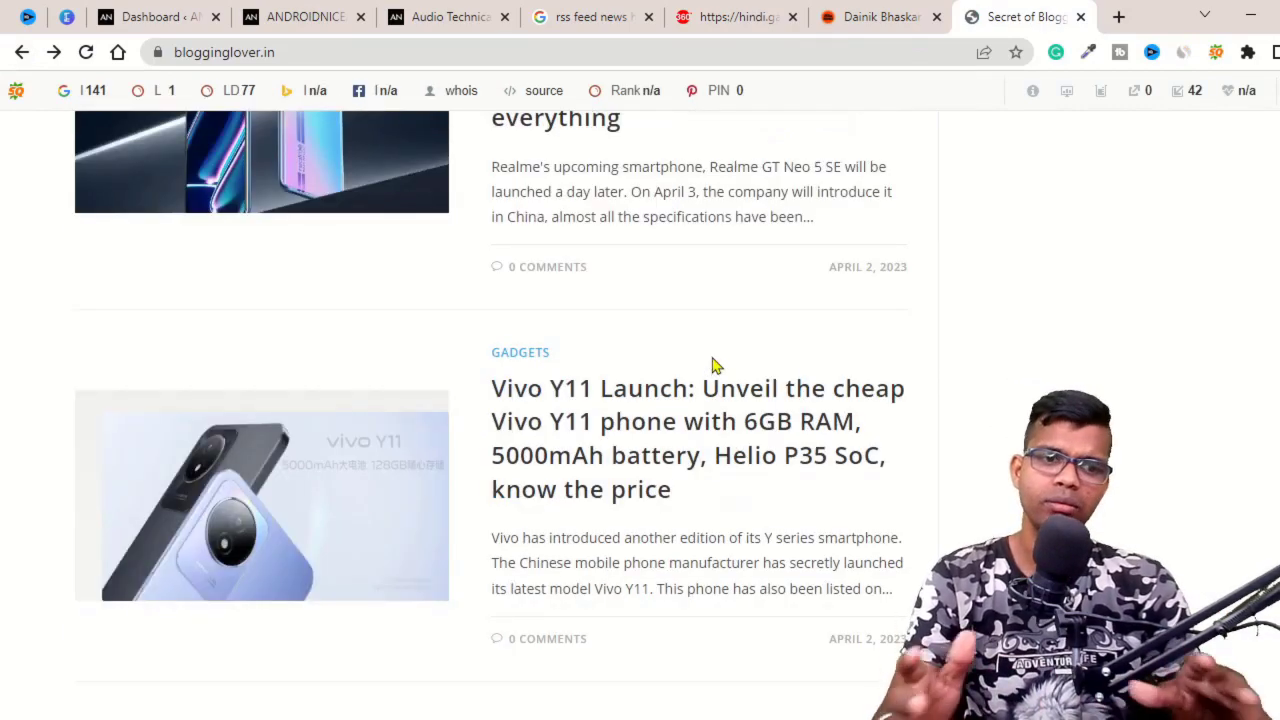
scroll(716, 366, "down", 6)
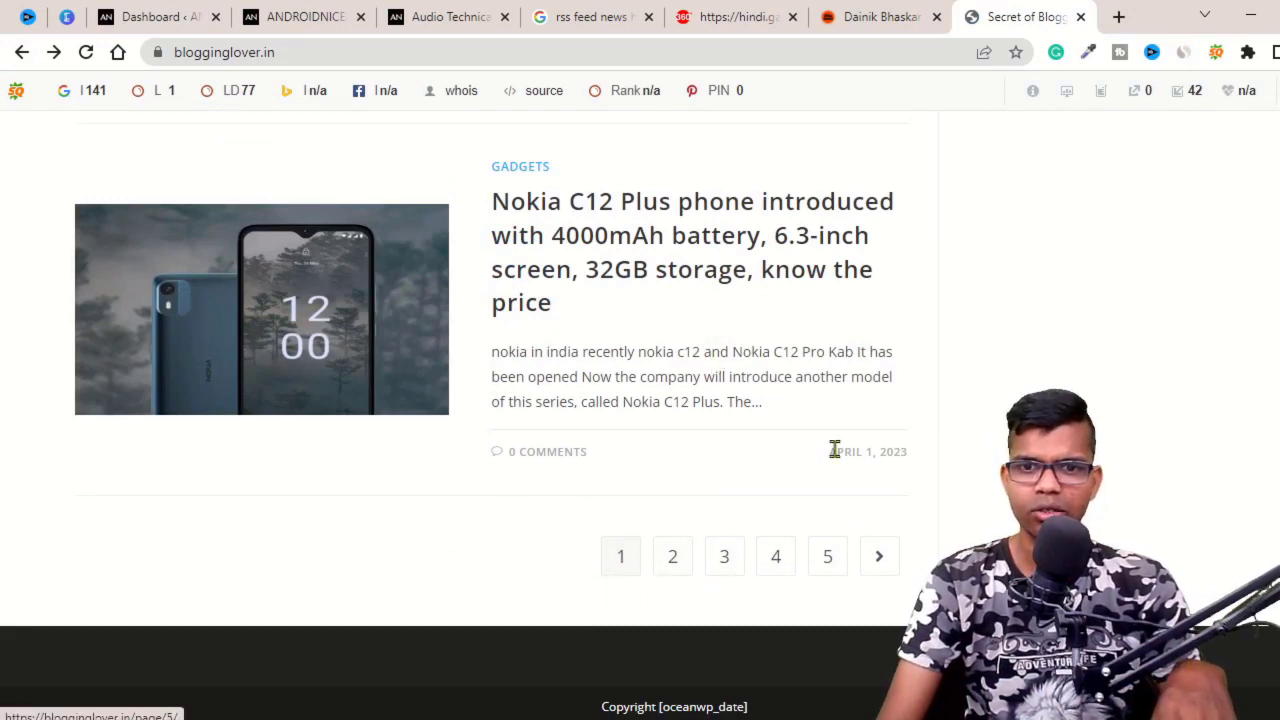
left_click_drag(832, 452, 978, 472)
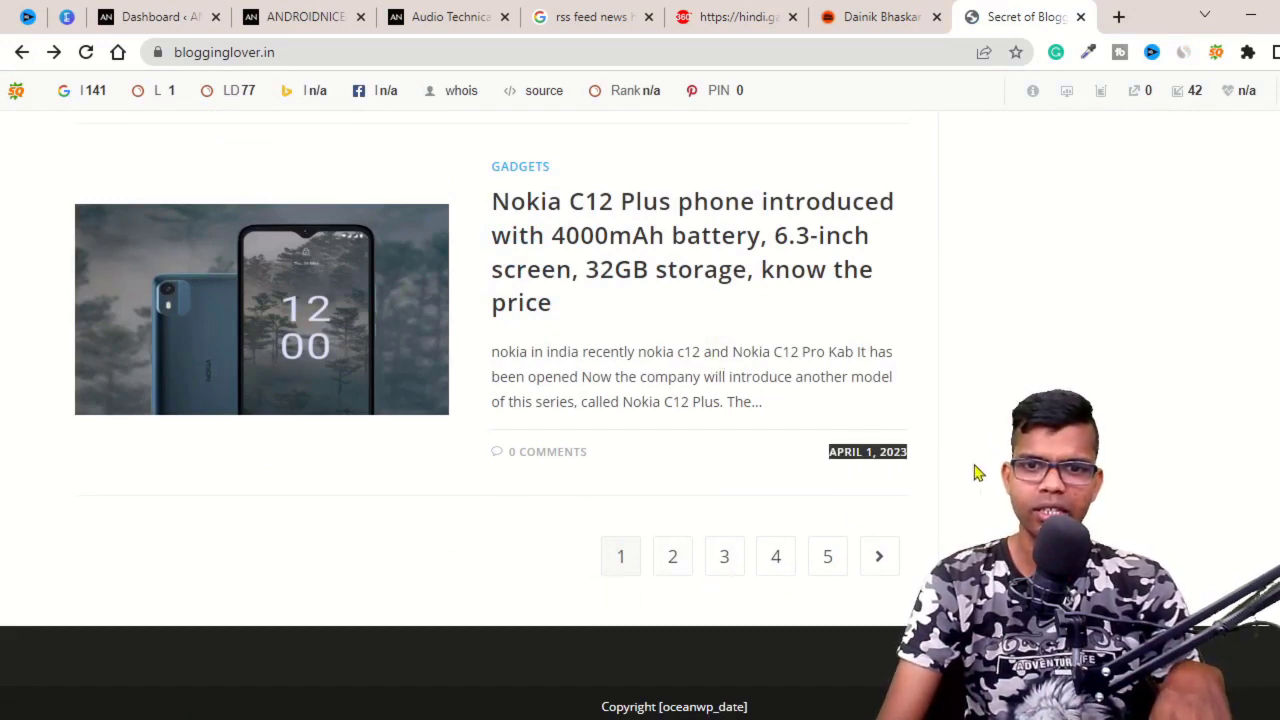
Check the publication date of the newest blogginglover.in post, the OnePlus Nord CE 3 Lite 5G article.
scroll(543, 414, "up", 20)
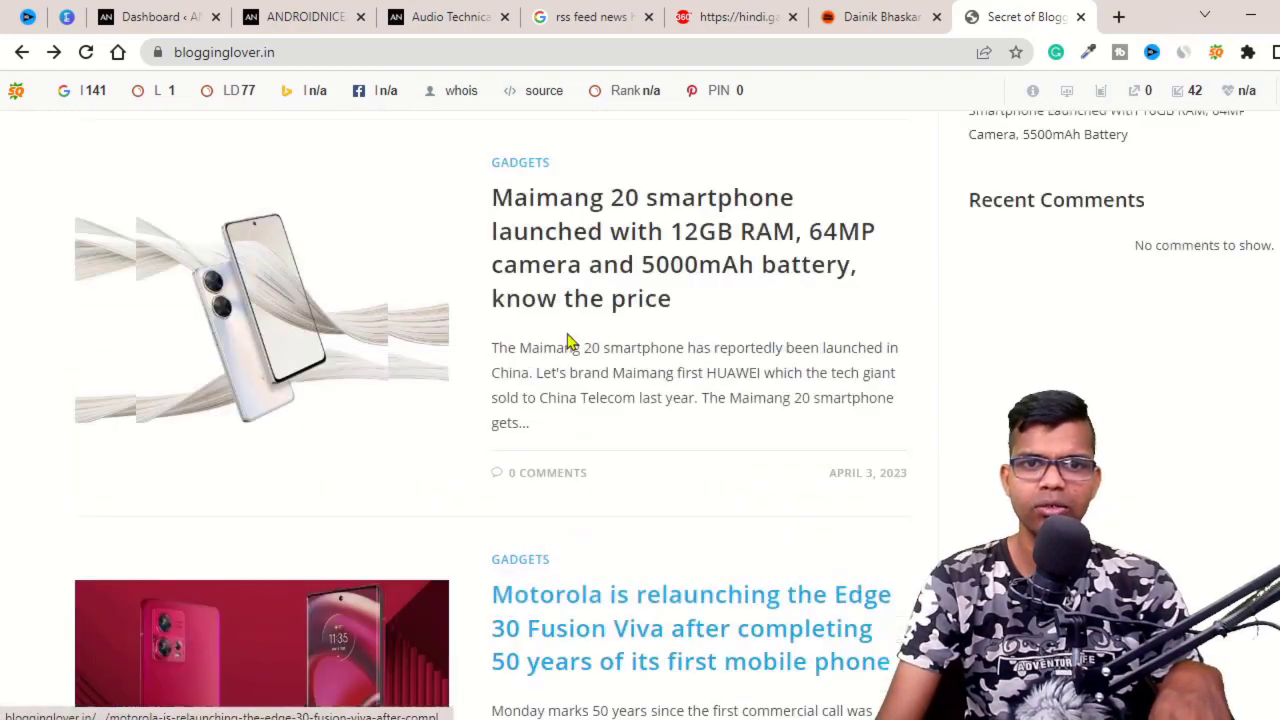
scroll(567, 342, "up", 5)
scroll(855, 505, "down", 2)
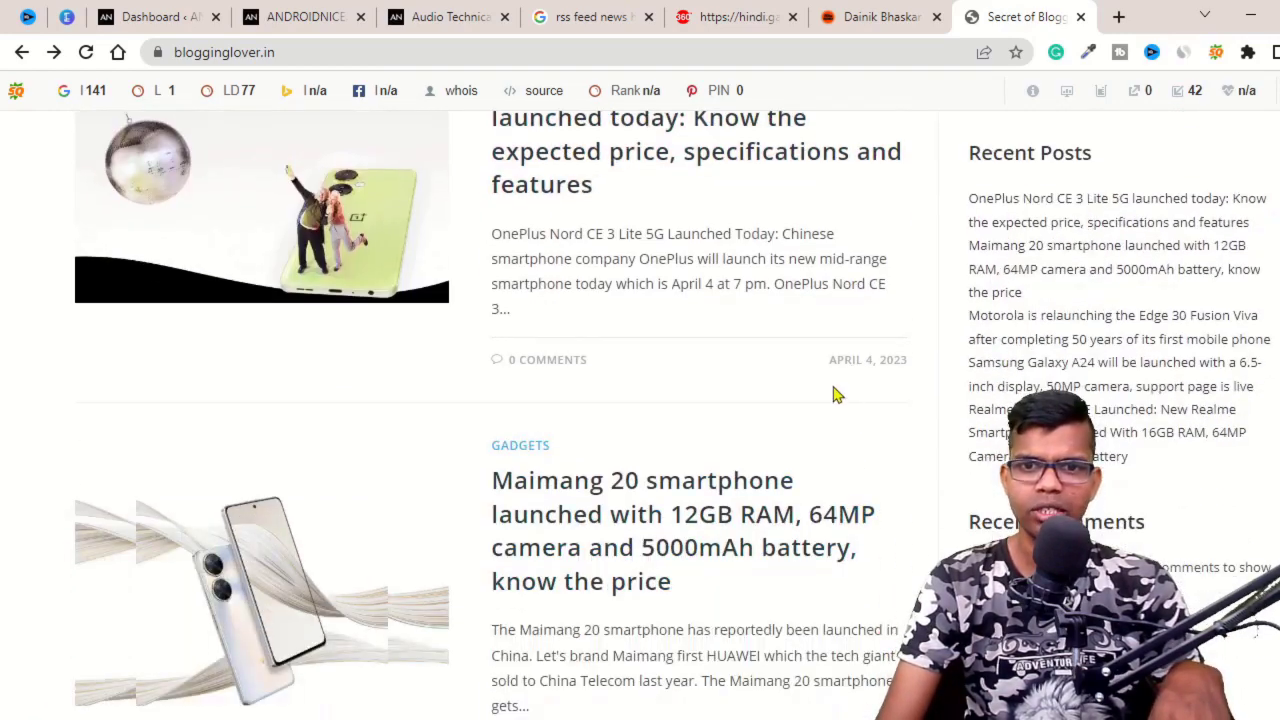
left_click_drag(824, 373, 913, 374)
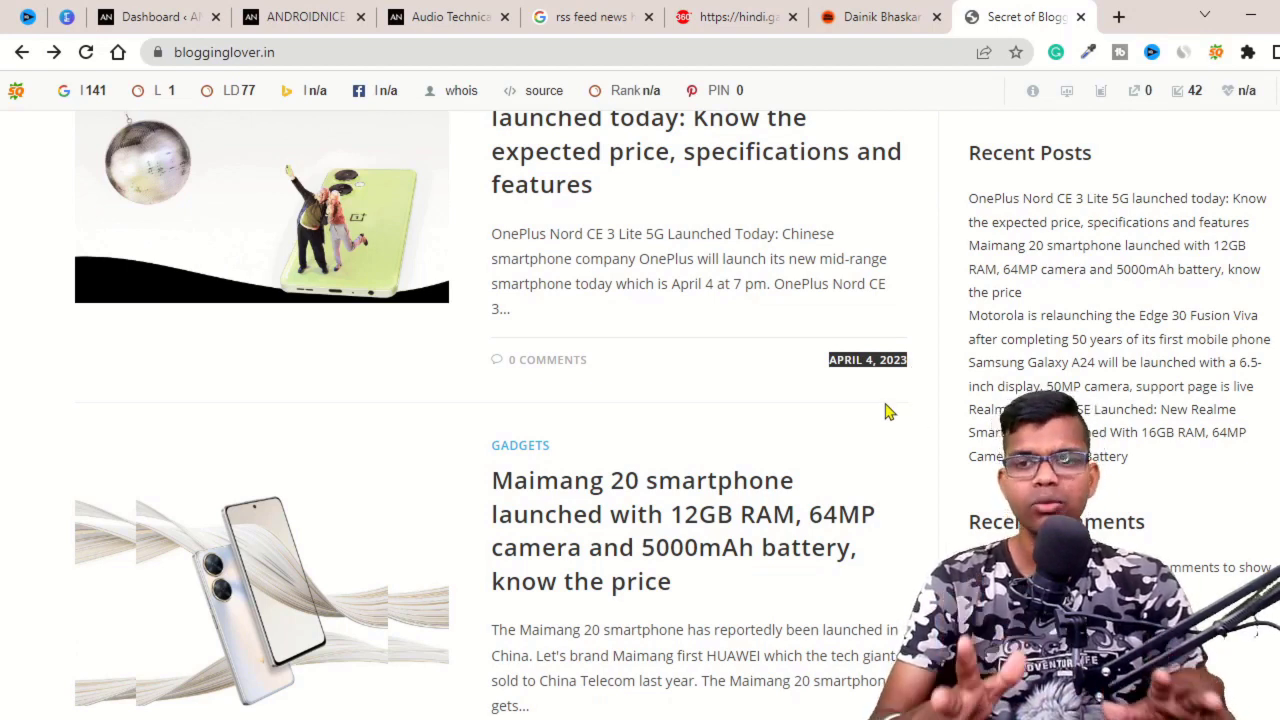
scroll(686, 360, "up", 2)
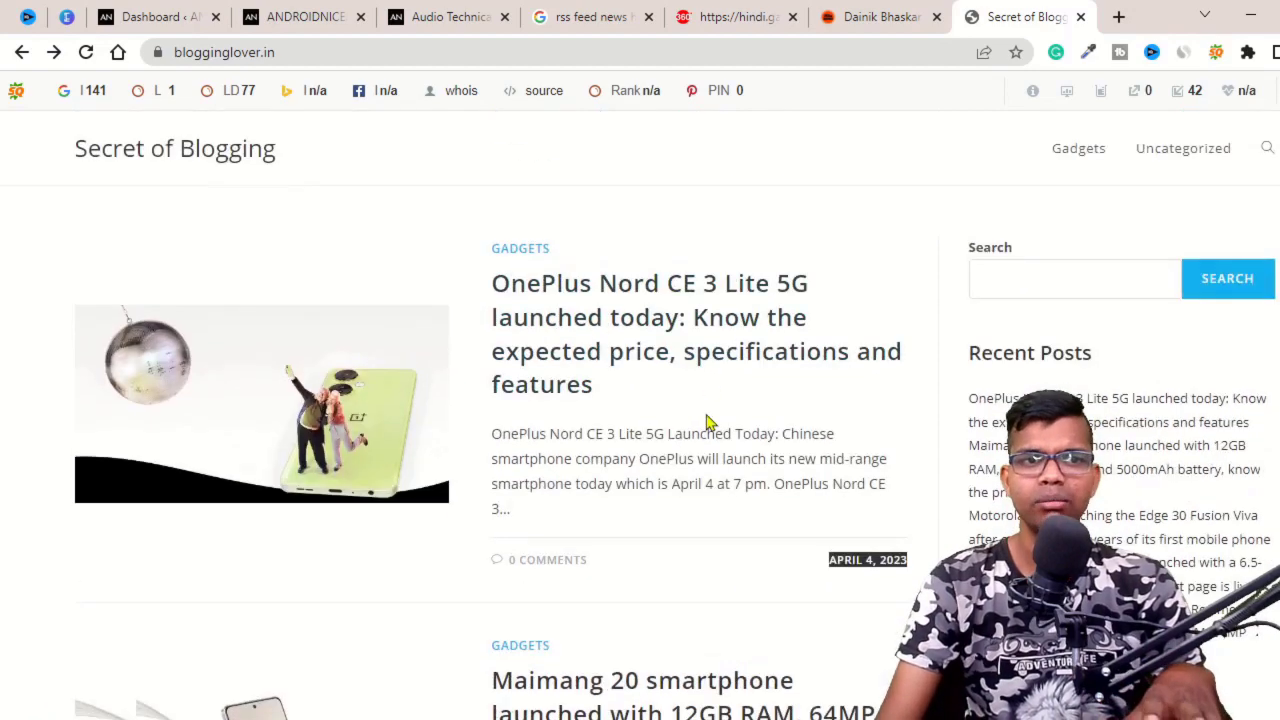
scroll(715, 410, "down", 3)
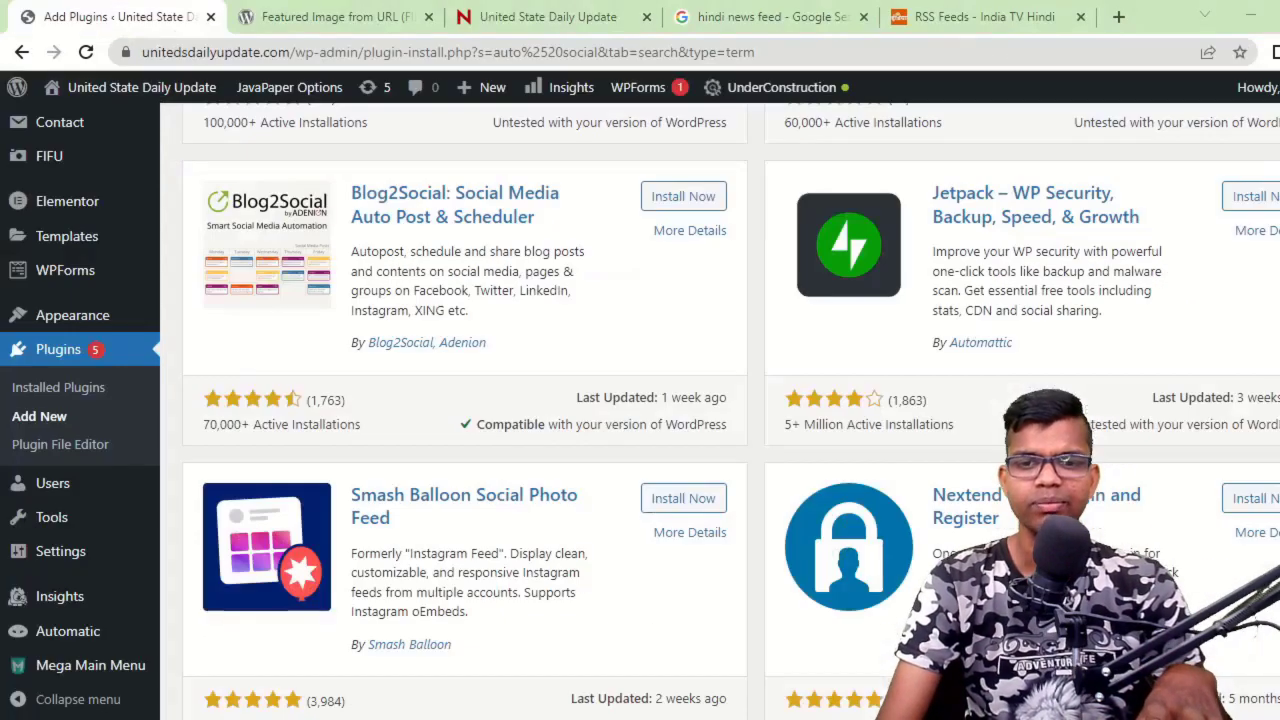
Leave the plugin search results of the United State Daily Update admin and look over its Dashboard home page.
scroll(569, 511, "up", 3)
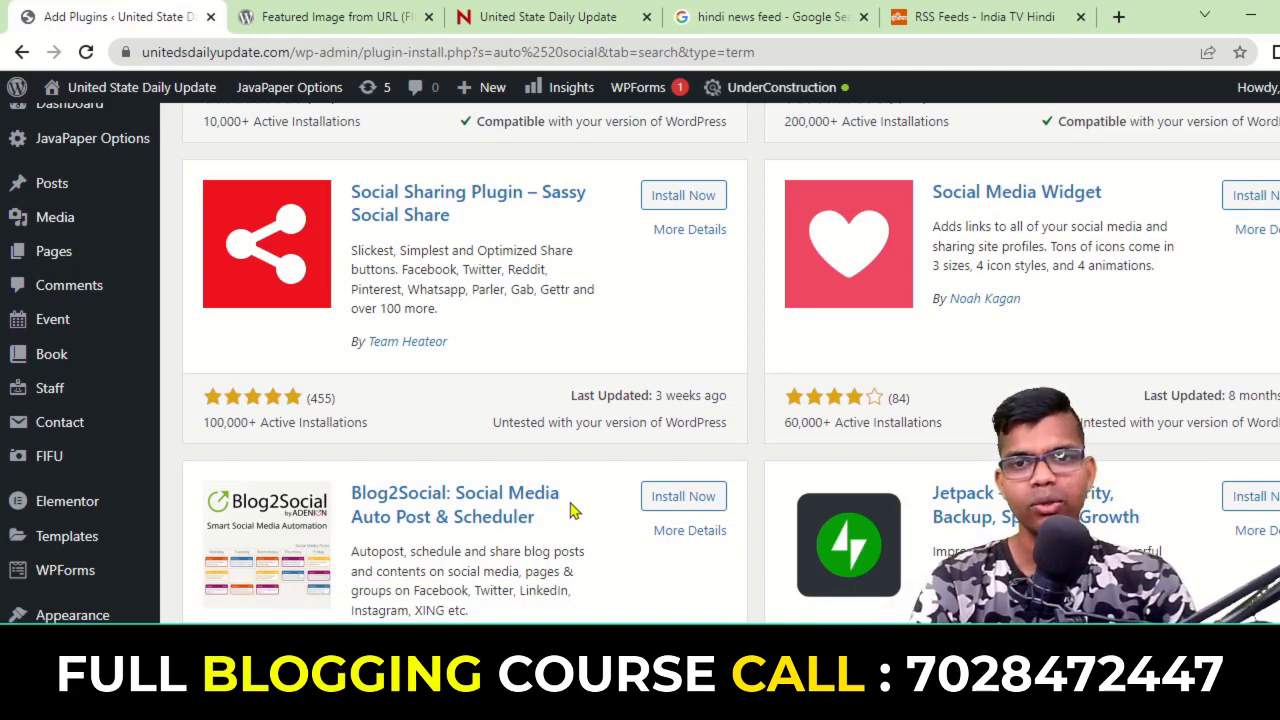
scroll(573, 510, "up", 6)
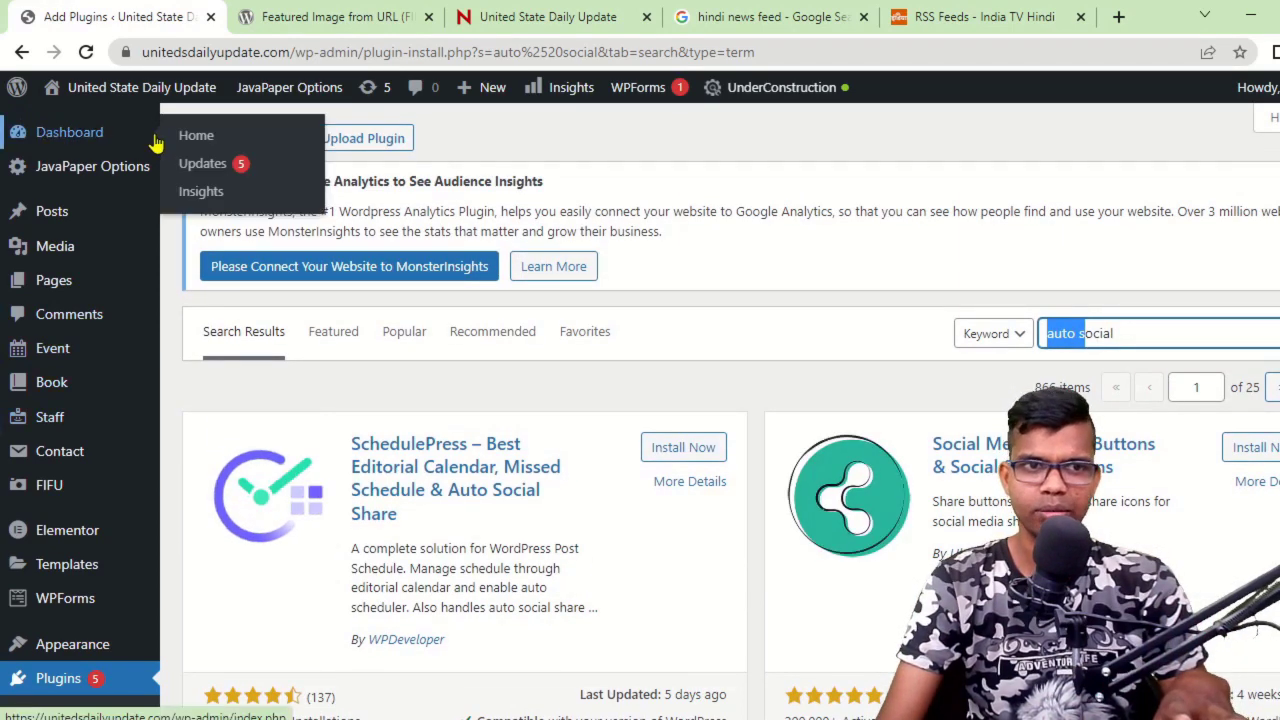
left_click(210, 140)
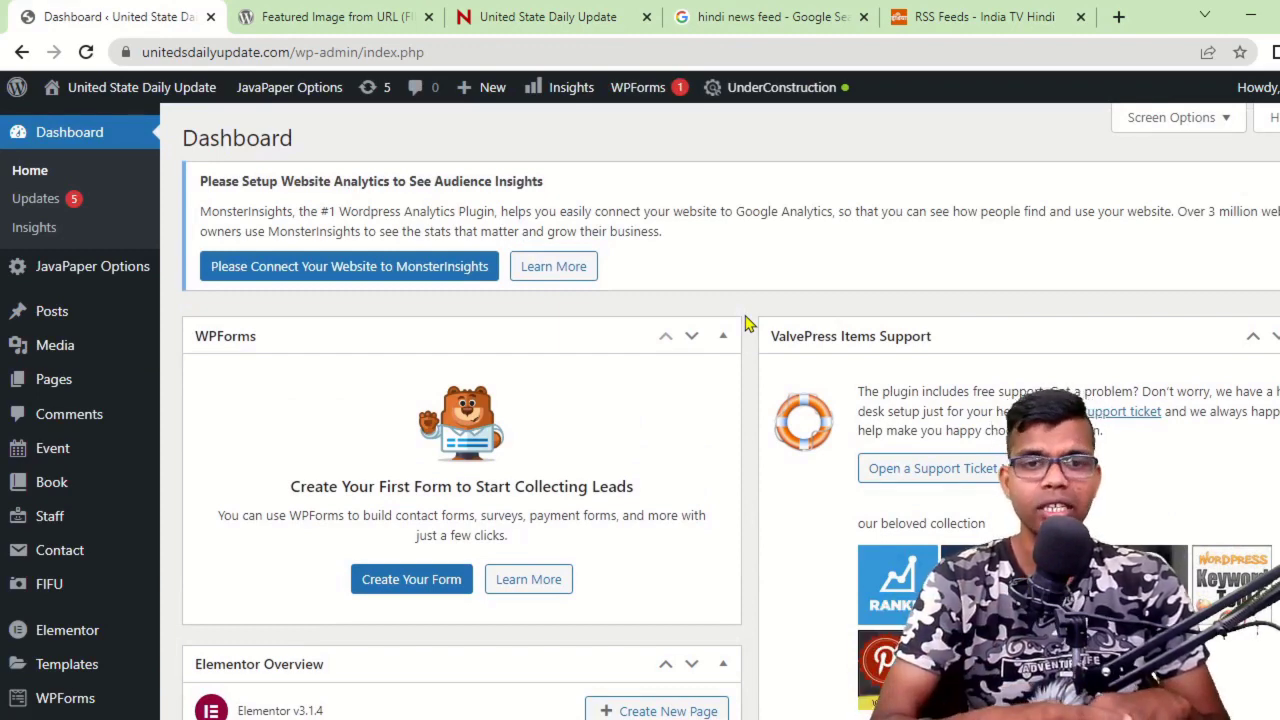
scroll(737, 340, "down", 3)
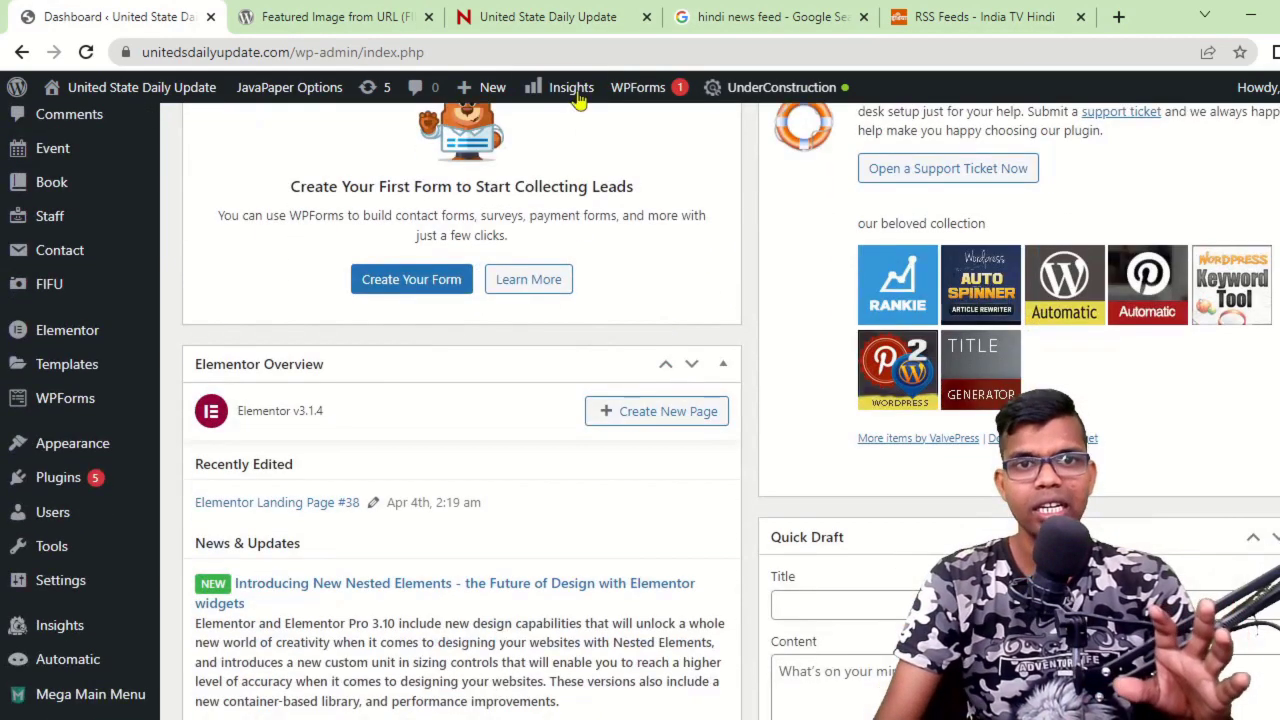
Switch to the live United State Daily Update site and look over the auto-posted news on its home page.
left_click(530, 16)
scroll(588, 290, "down", 13)
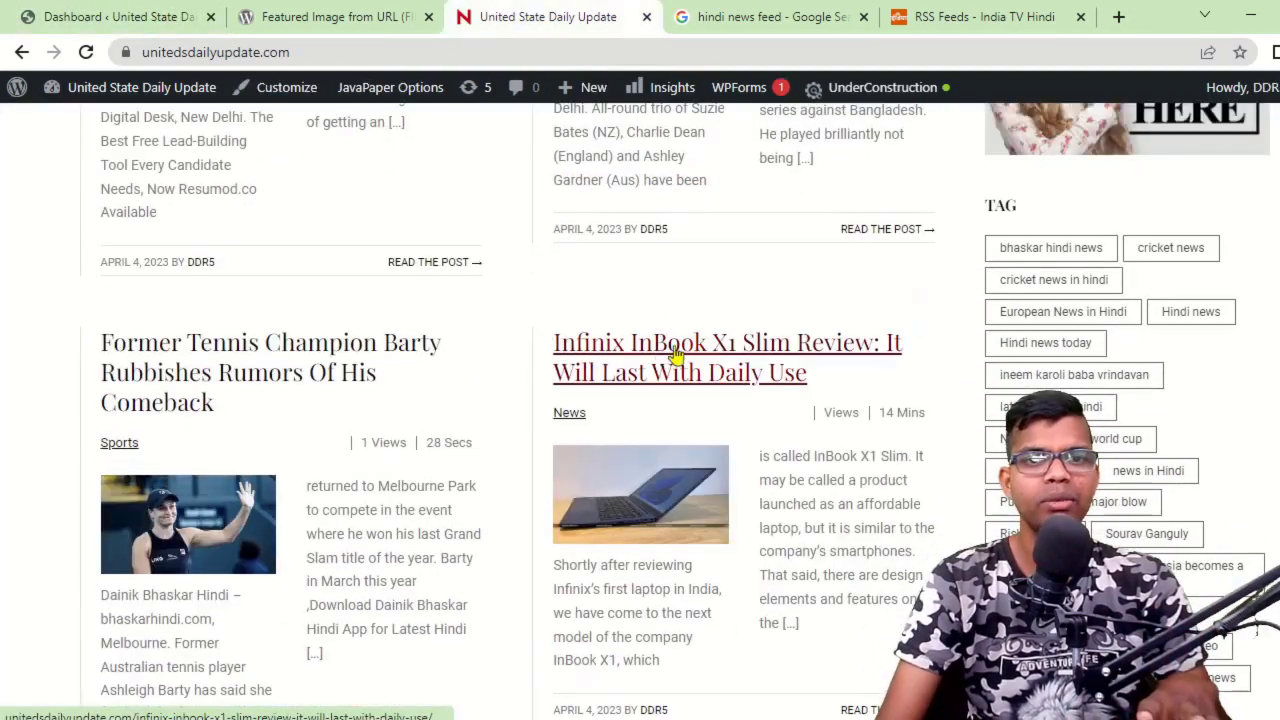
scroll(726, 423, "up", 3)
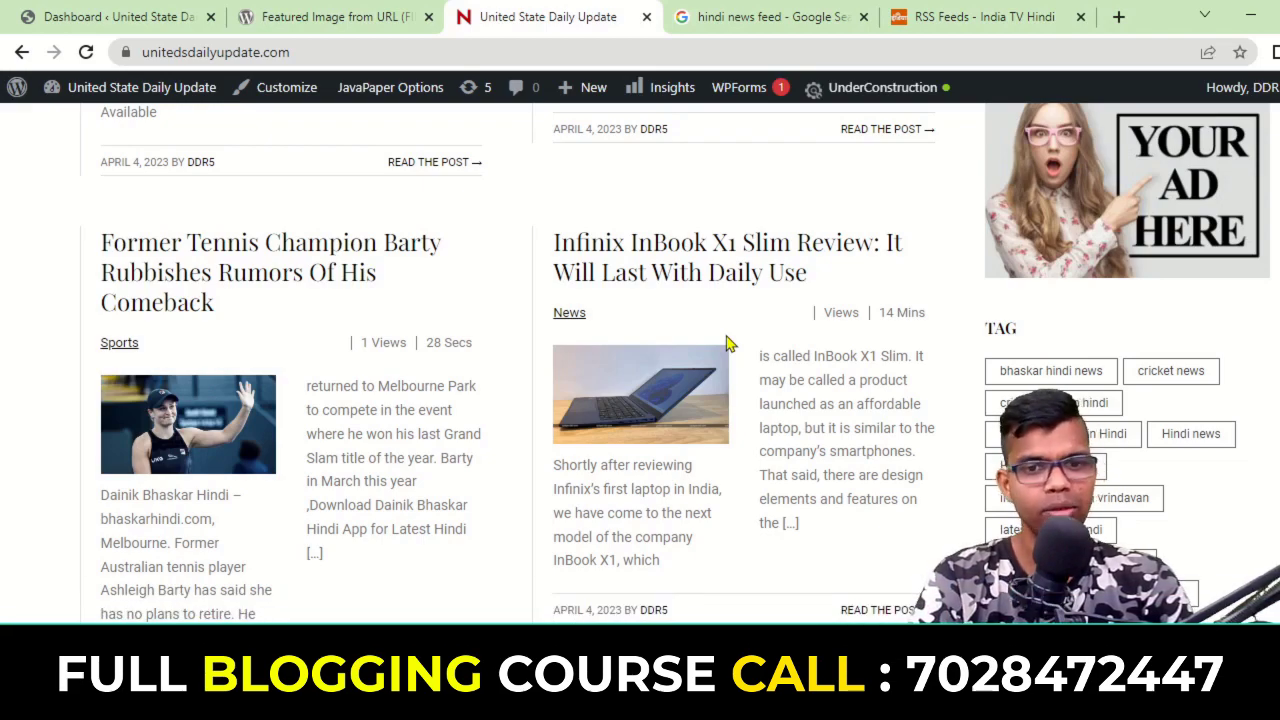
Open the Infinix InBook X1 Slim review post and examine its auto-posted sections down to Our Decision.
left_click(712, 243)
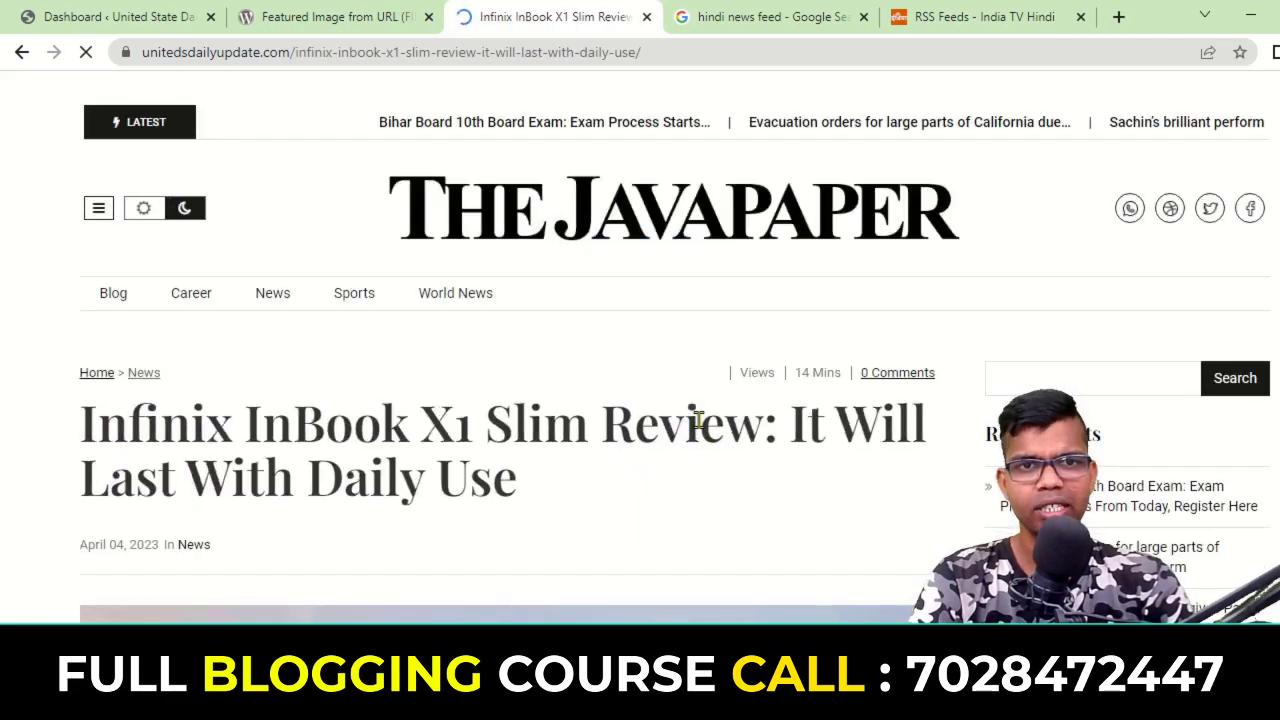
scroll(586, 425, "down", 15)
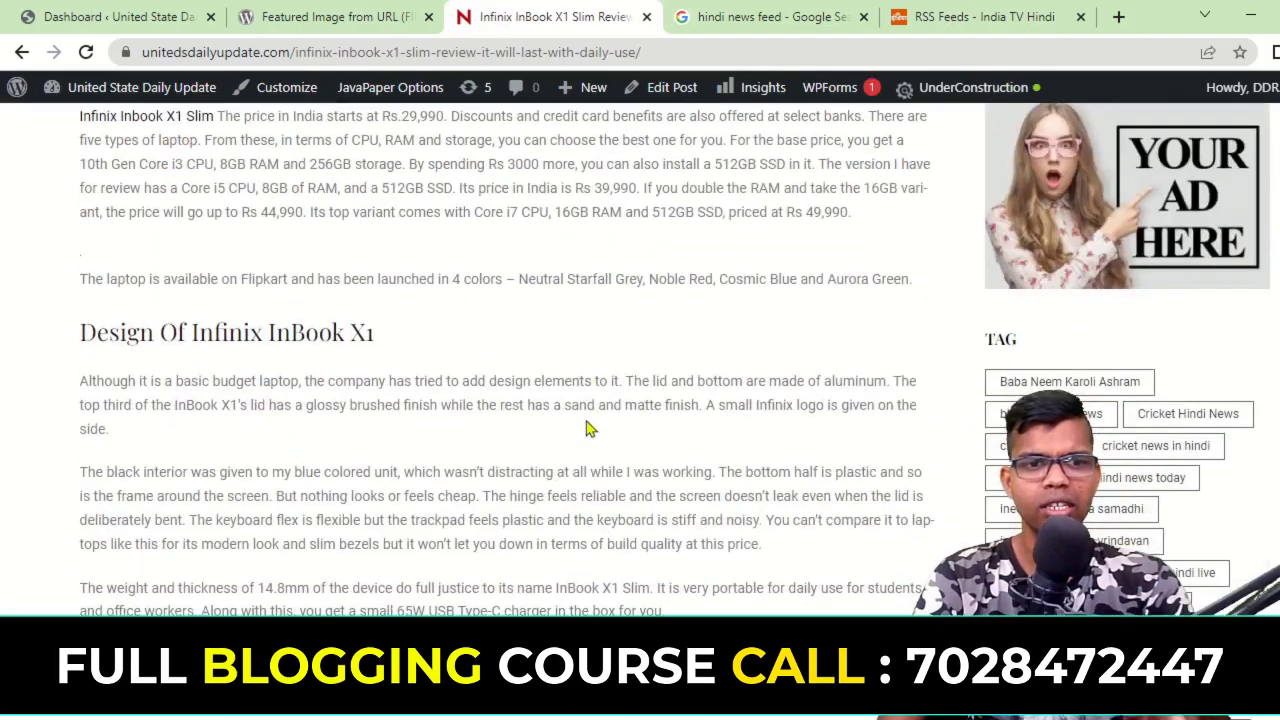
scroll(588, 428, "down", 8)
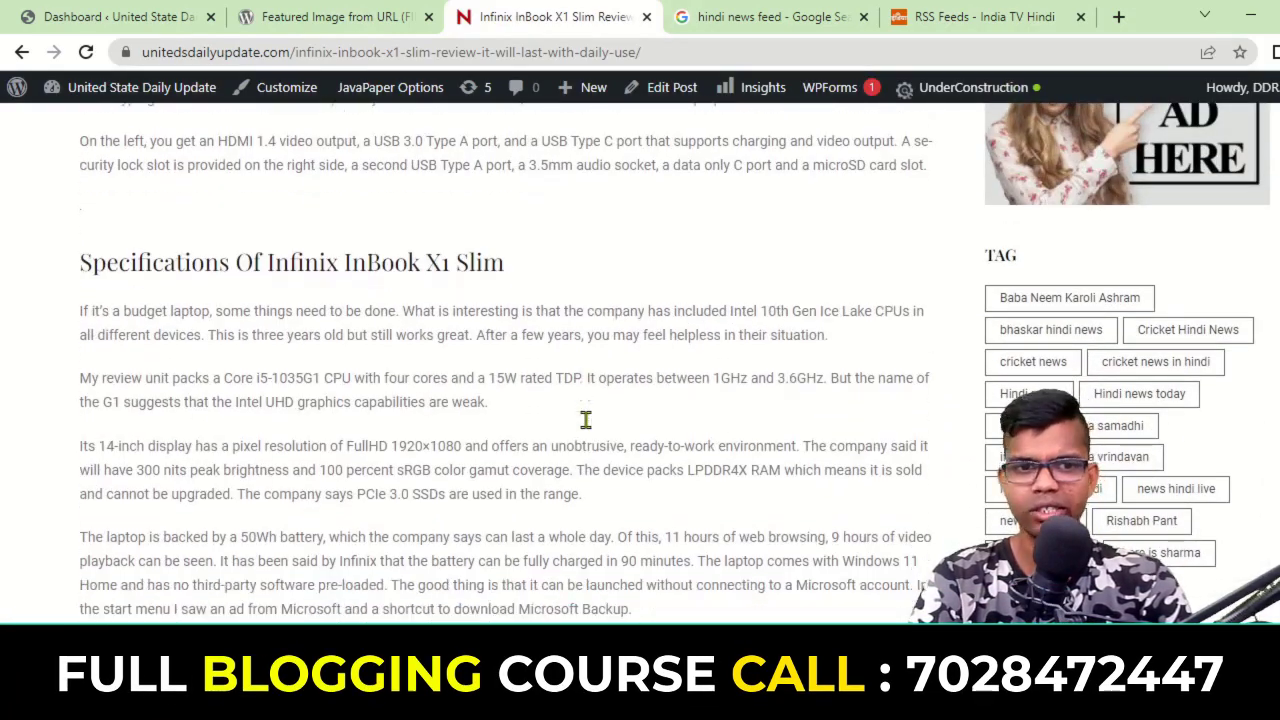
scroll(586, 420, "down", 5)
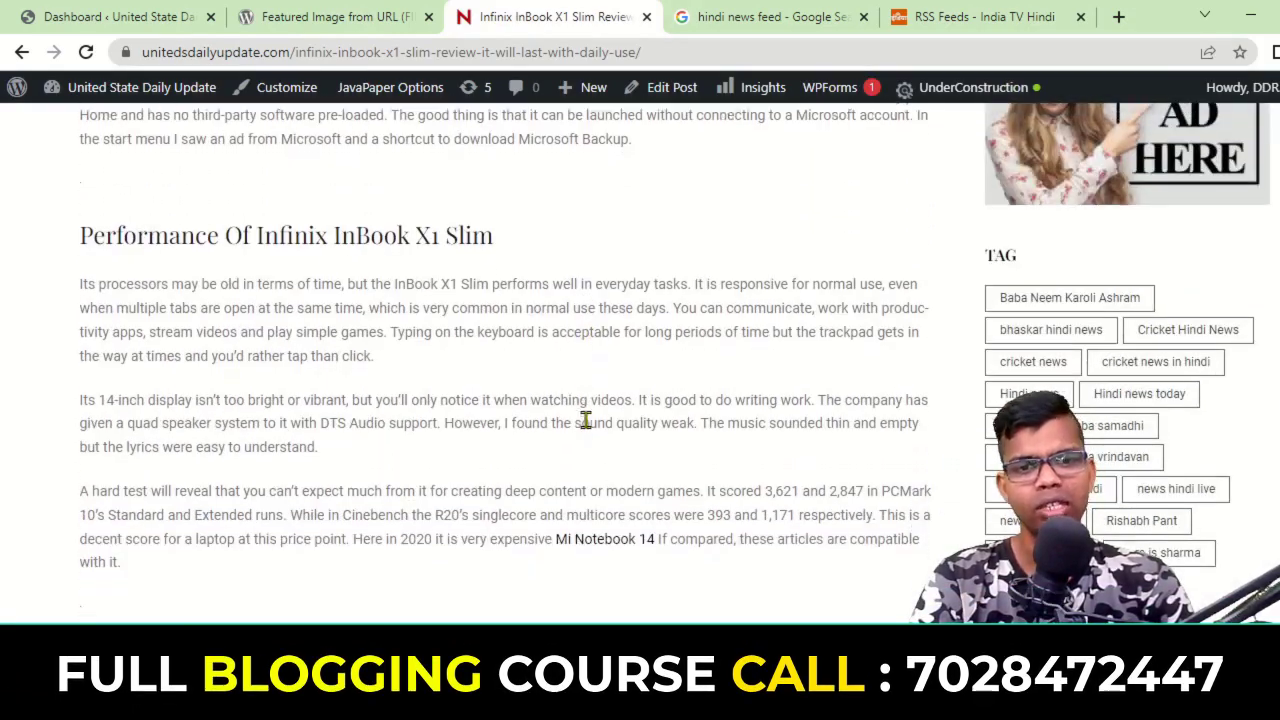
scroll(586, 422, "down", 8)
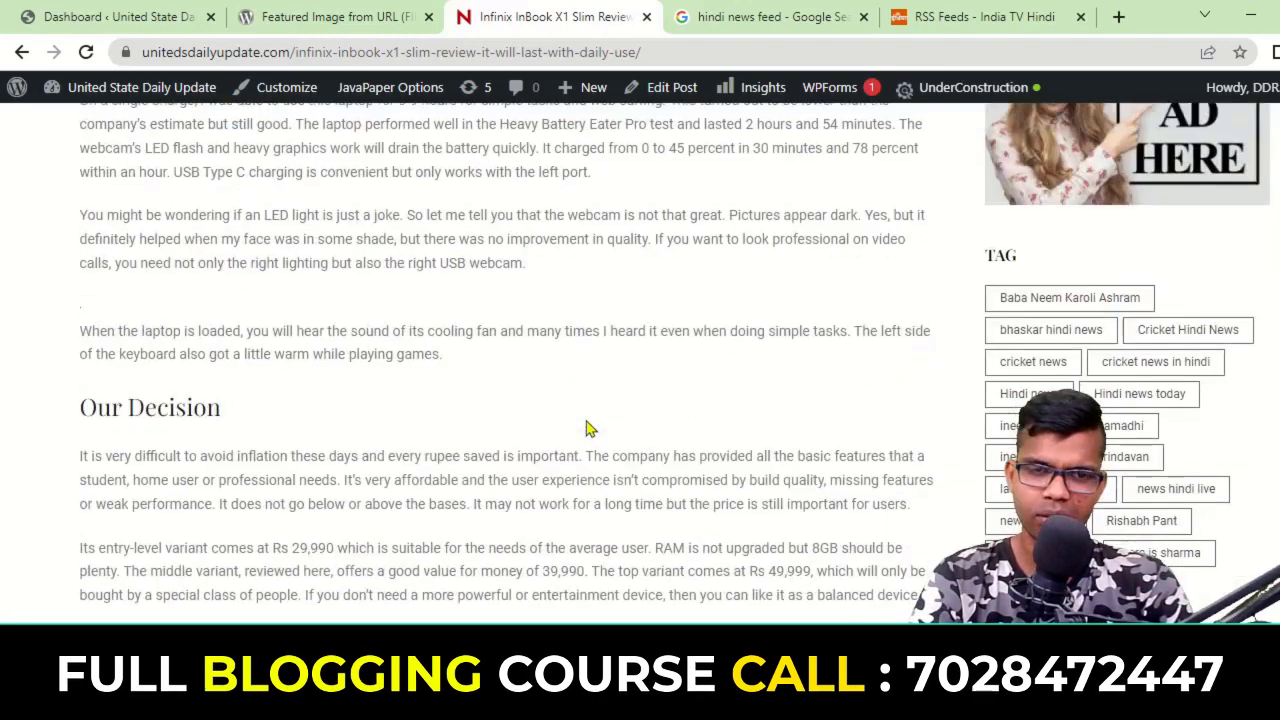
scroll(588, 428, "up", 4)
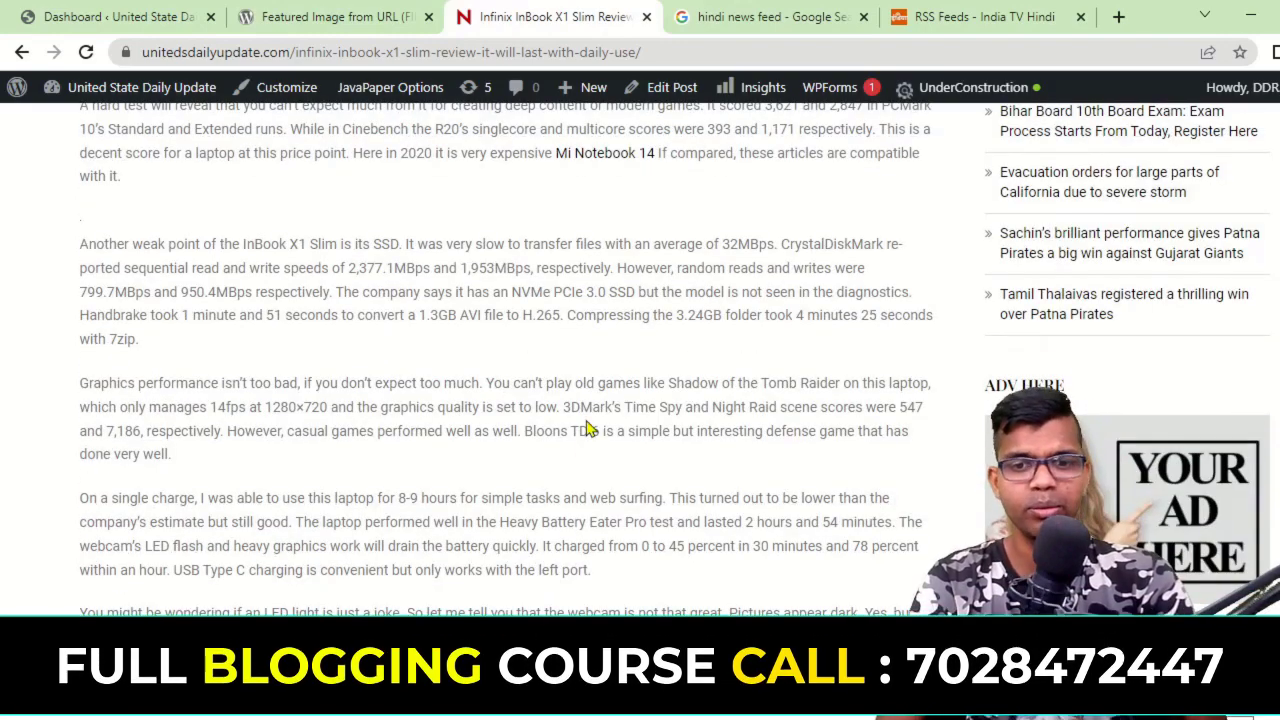